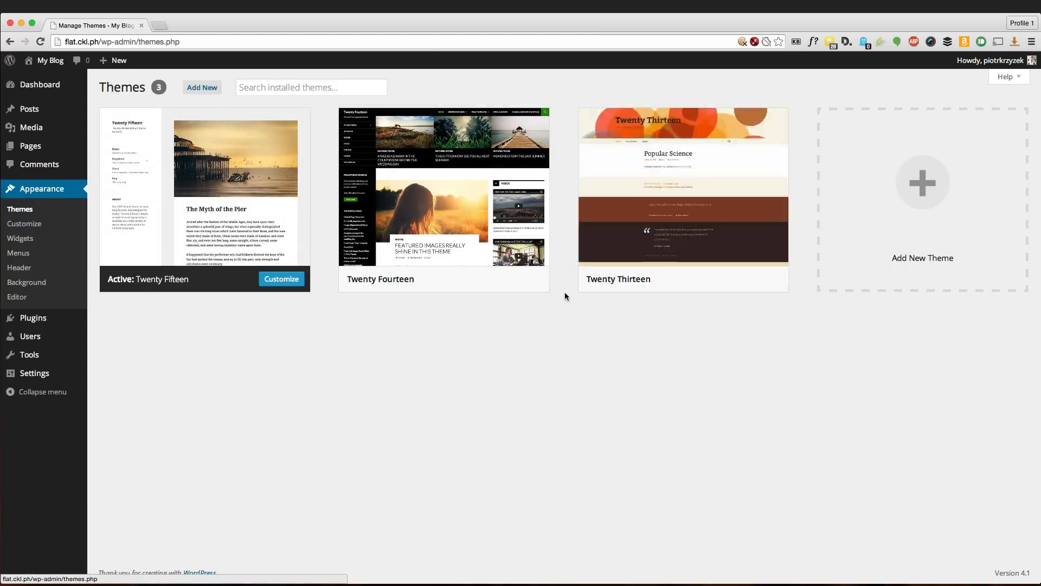
- Open the page for adding themes and check the two theme archives, flatsome_2.1.zip and flatsome-child.zip, in Finder's Theme files folder
click(204, 96)
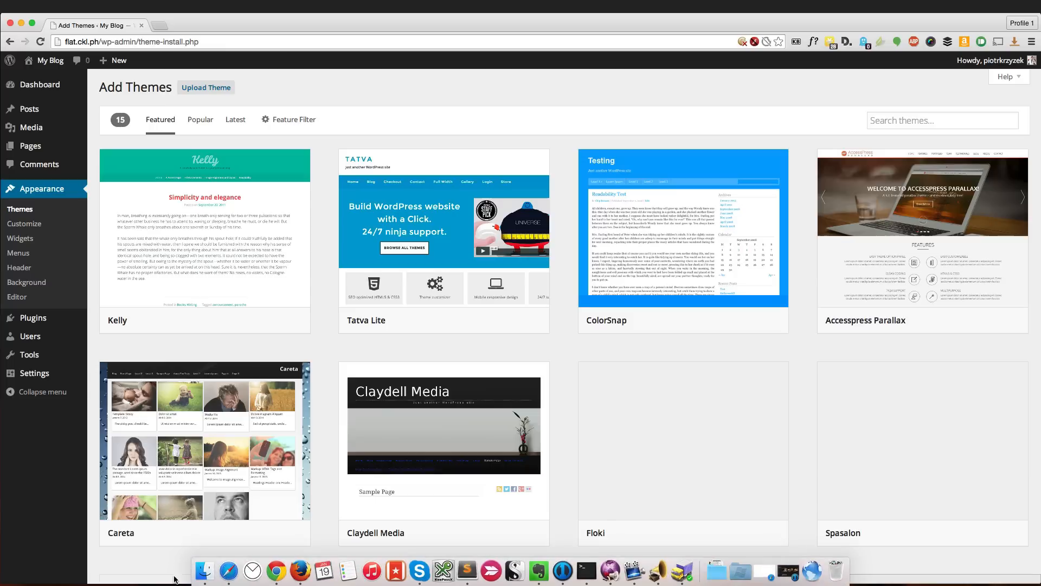
click(204, 570)
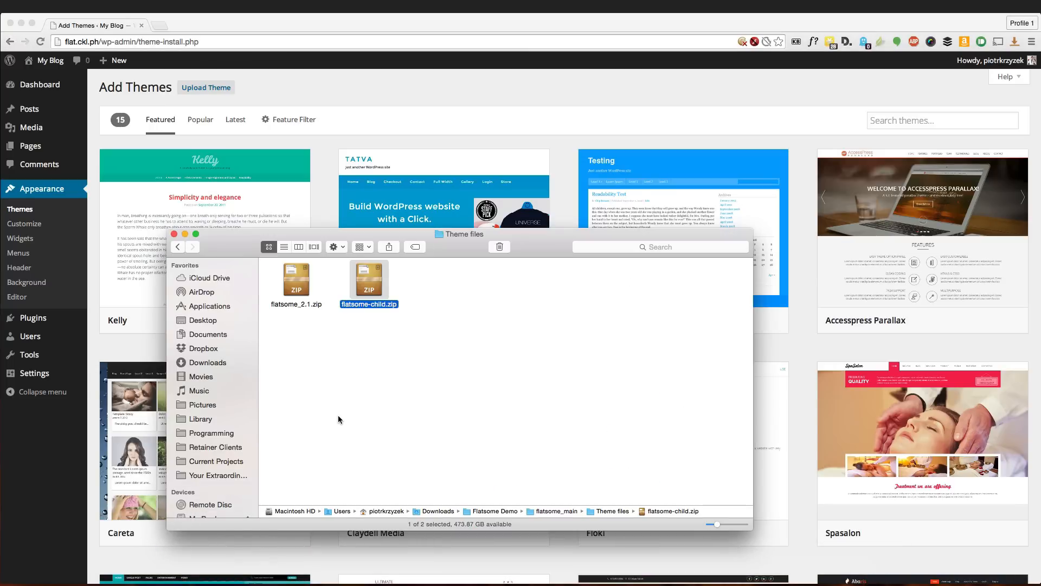
click(462, 319)
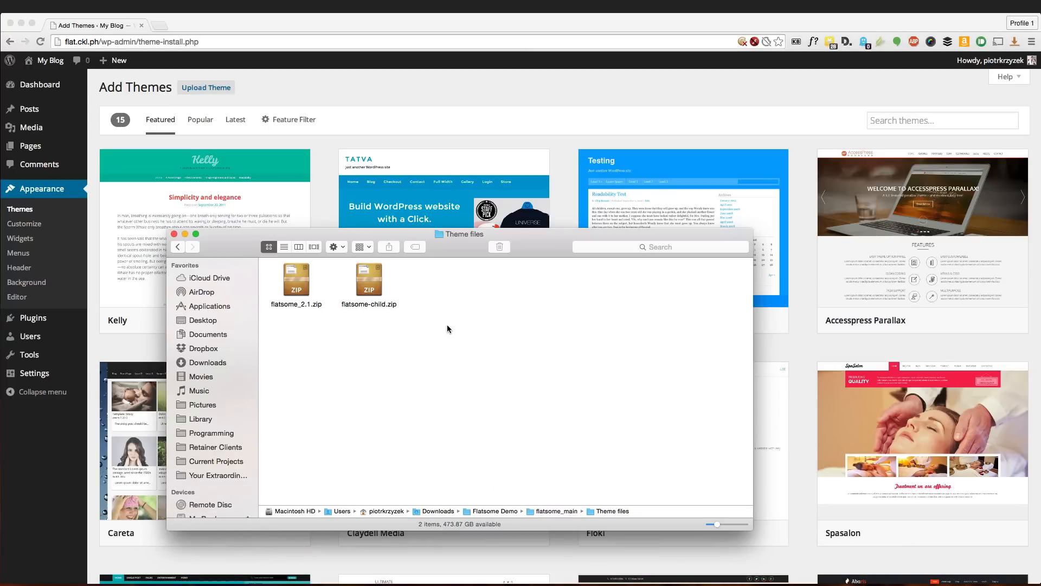
click(292, 274)
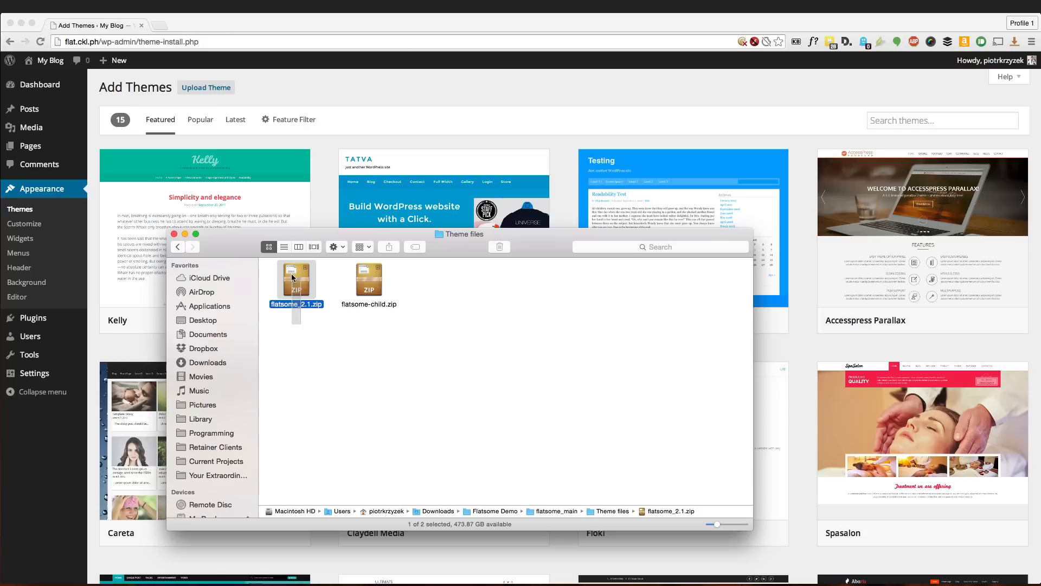
click(368, 303)
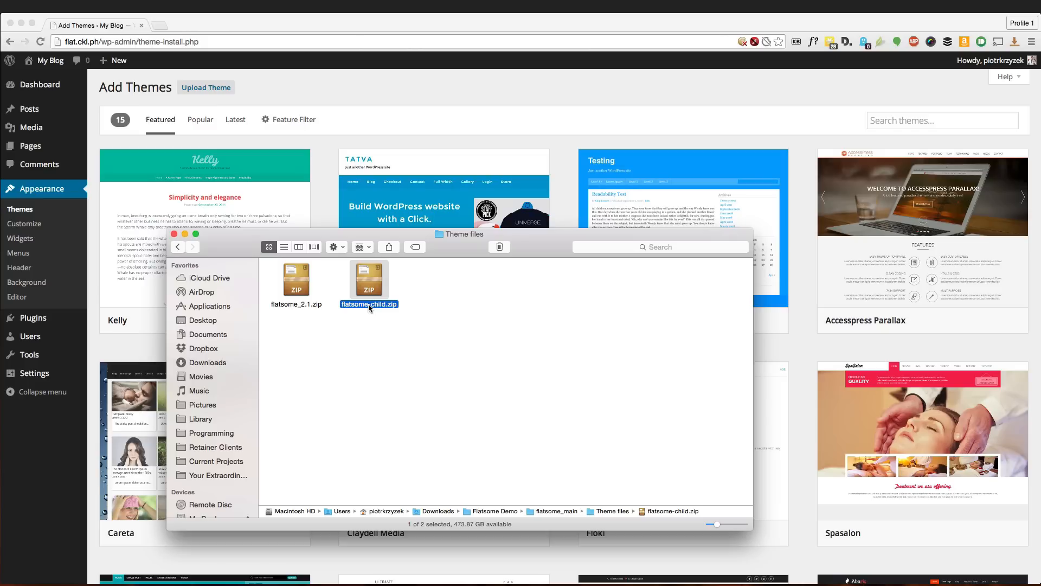
click(318, 305)
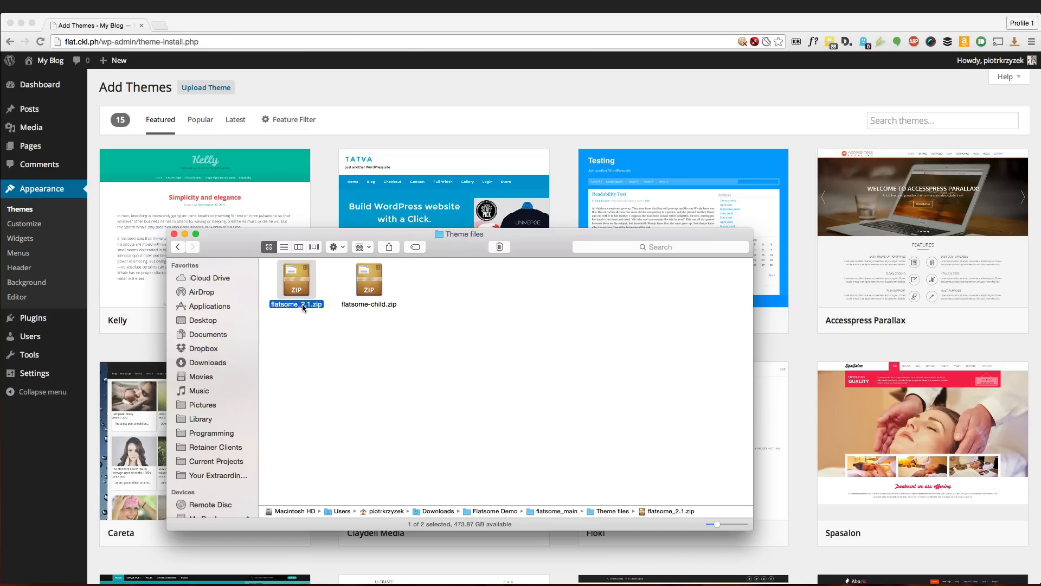
click(360, 340)
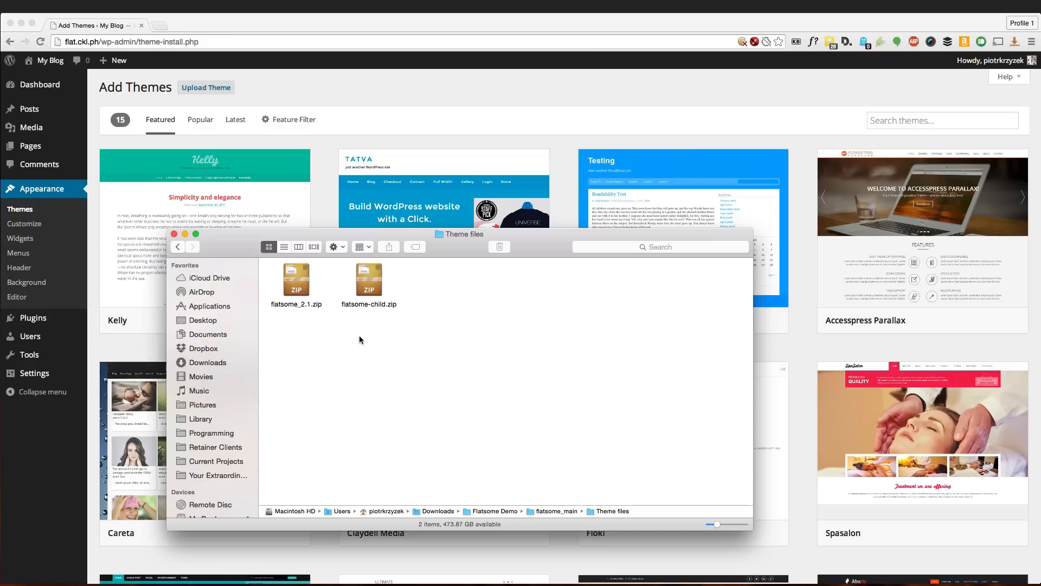
- Upload the parent theme archive flatsome_2.1.zip from the Theme files folder and install it
click(238, 83)
click(210, 88)
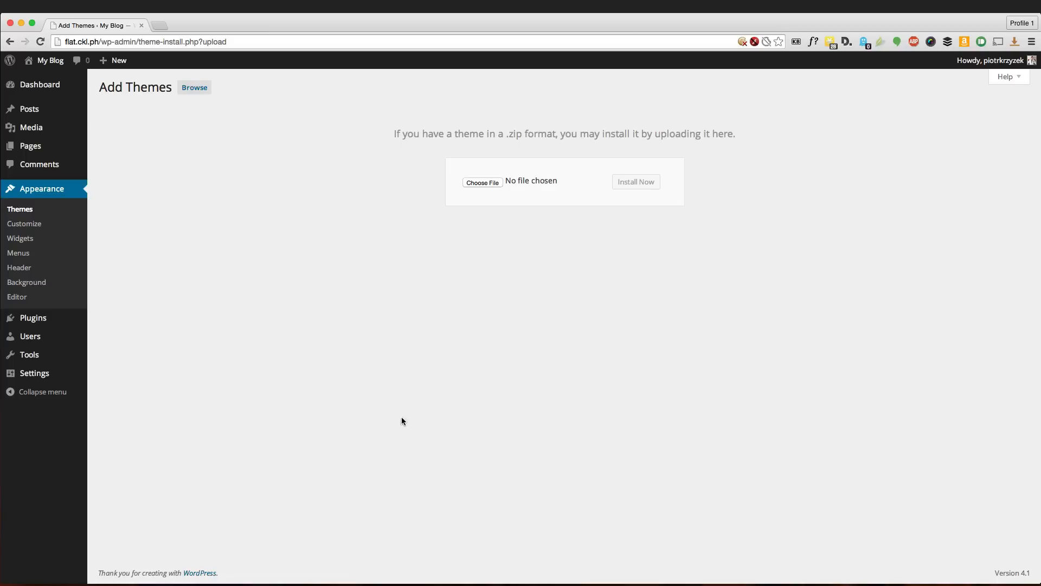
mouse_move(288, 583)
click(210, 556)
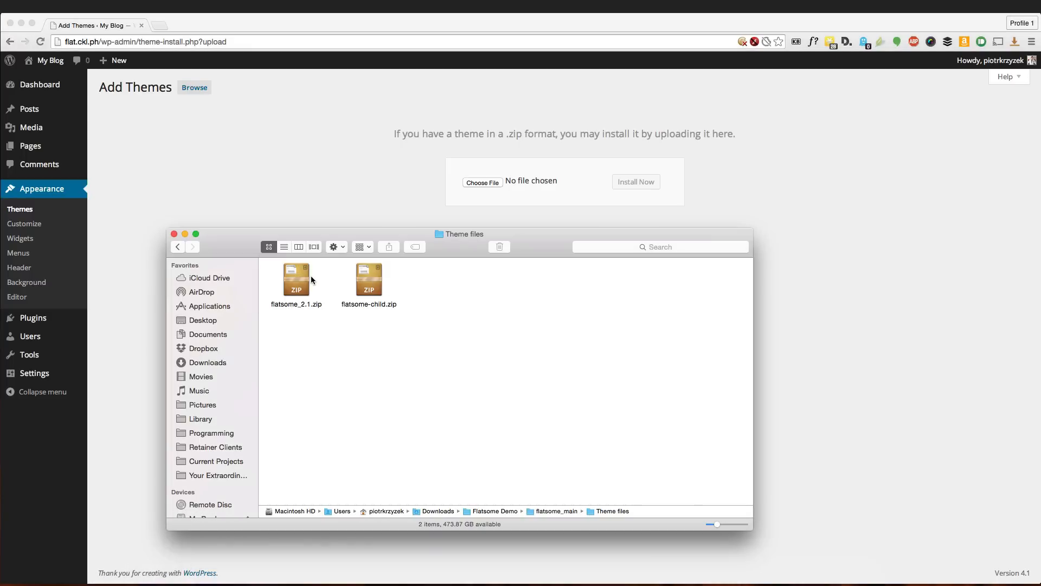
click(297, 279)
drag(294, 278, 480, 181)
click(629, 184)
click(623, 183)
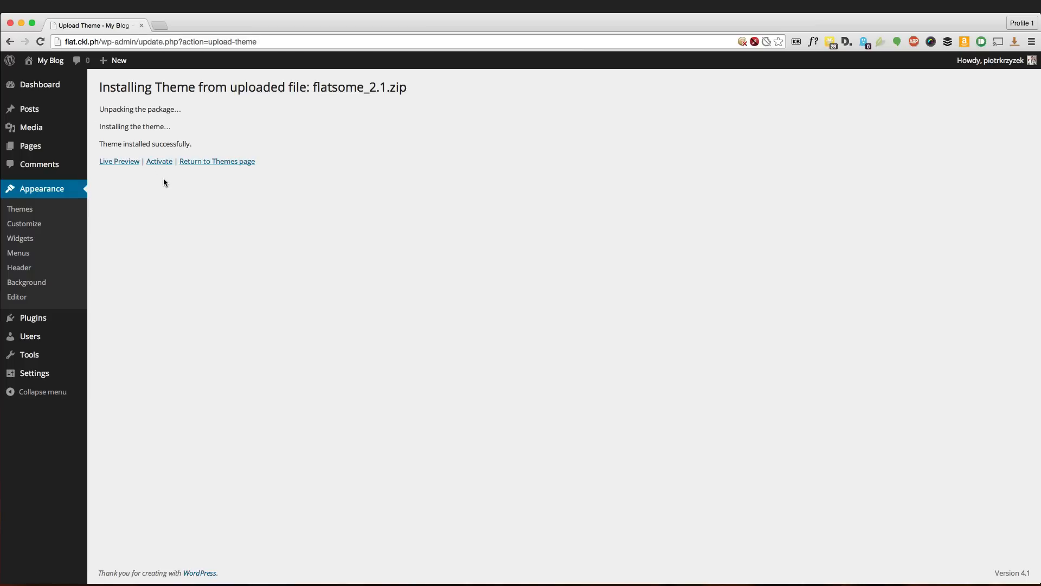
- Return to the installed themes, start adding another theme, and upload and install flatsome-child.zip
click(22, 208)
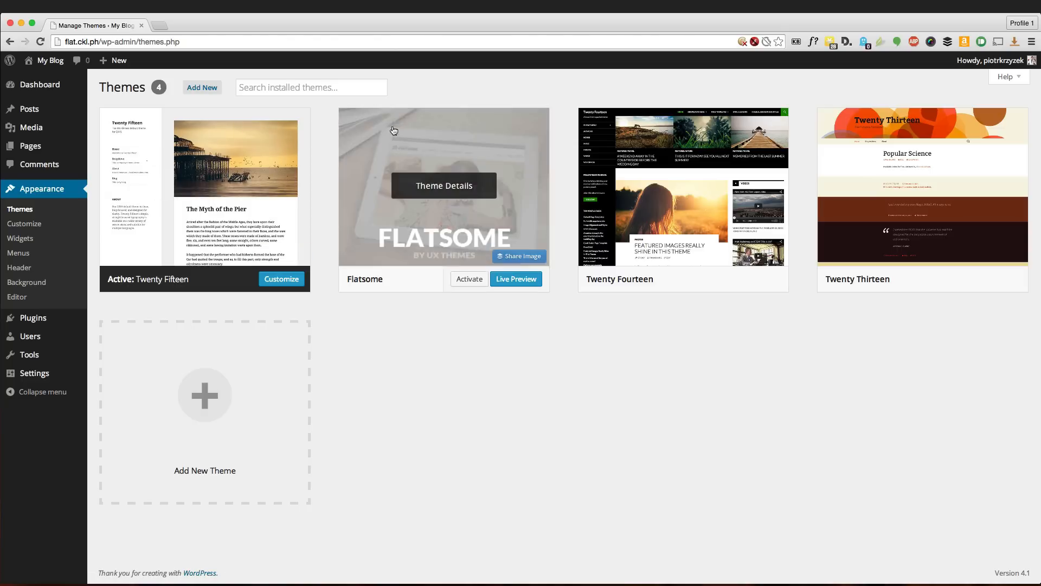
click(192, 93)
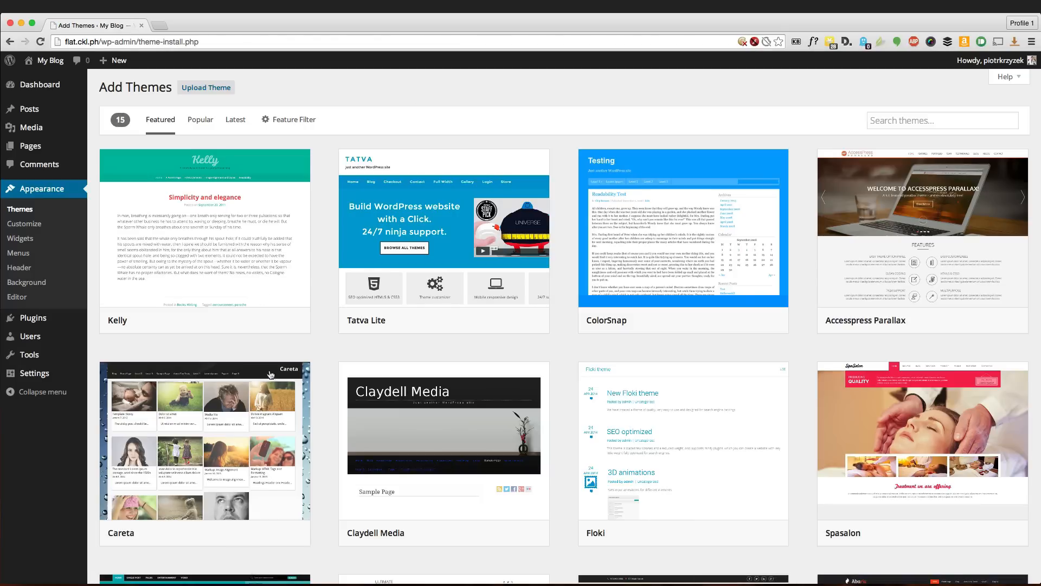
click(206, 87)
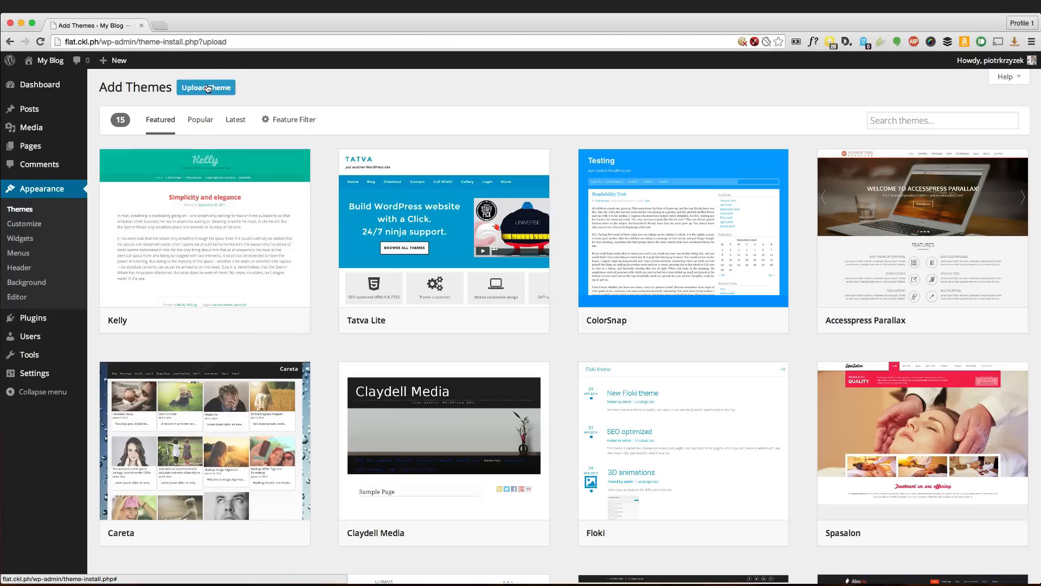
mouse_move(247, 571)
click(217, 561)
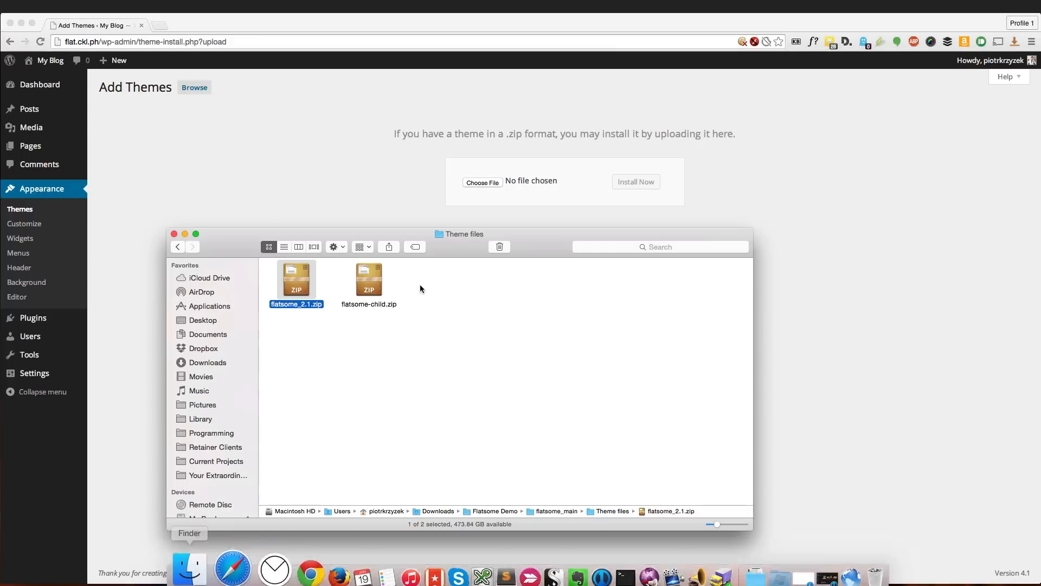
click(368, 279)
drag(369, 279, 482, 179)
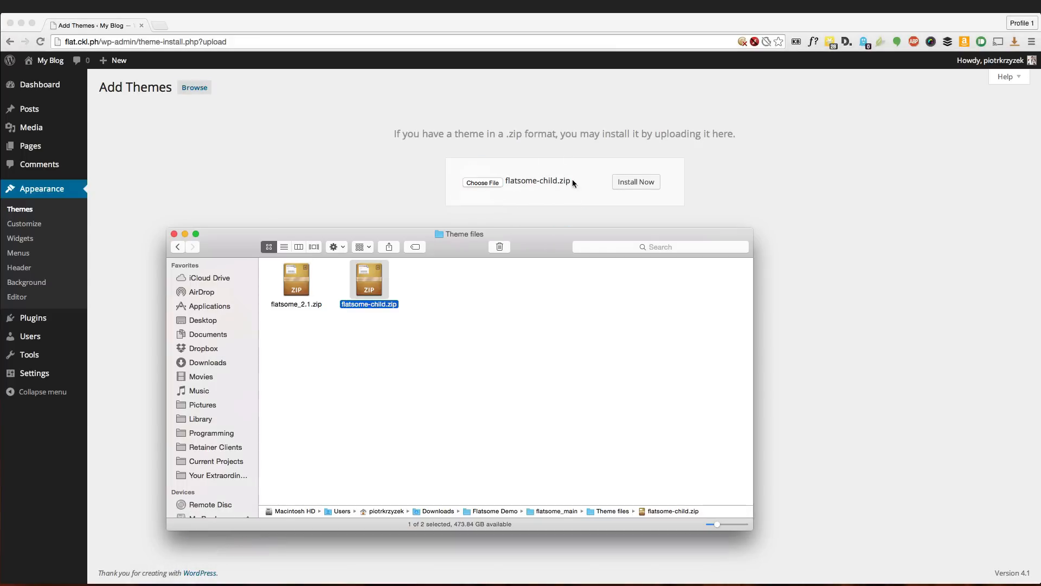
click(631, 183)
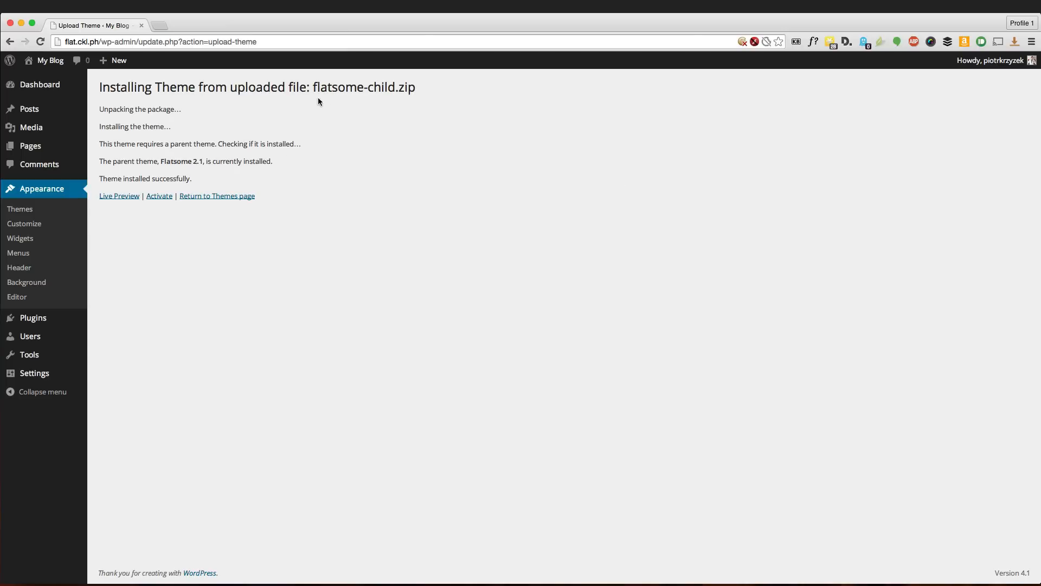
- Activate the newly installed Flatsome child theme
drag(312, 87, 420, 90)
click(140, 171)
click(160, 198)
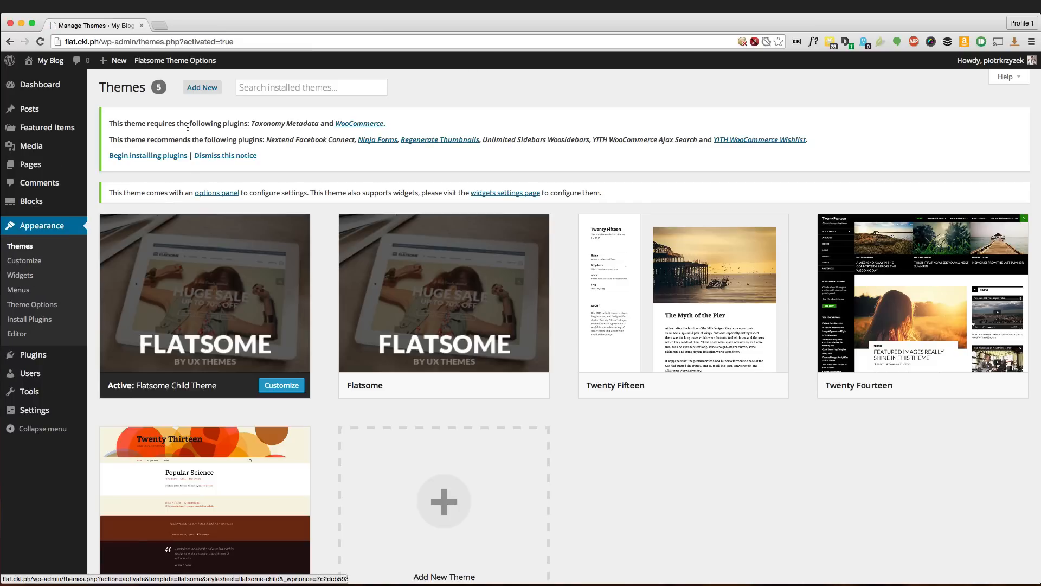
- Review the theme's plugin notice and bulk-install all its required and recommended plugins
drag(188, 125, 390, 126)
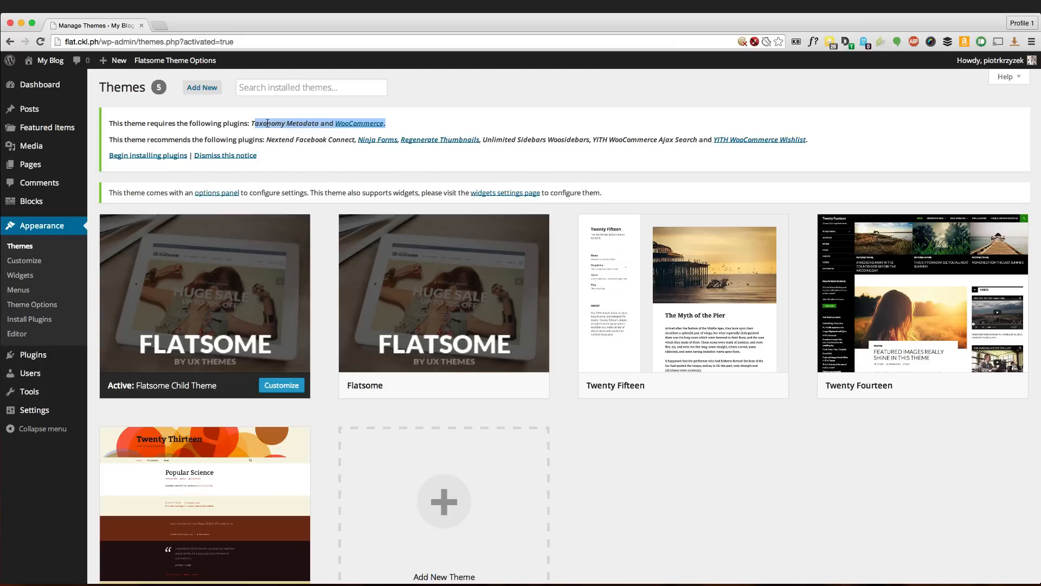
drag(267, 139, 324, 156)
click(324, 156)
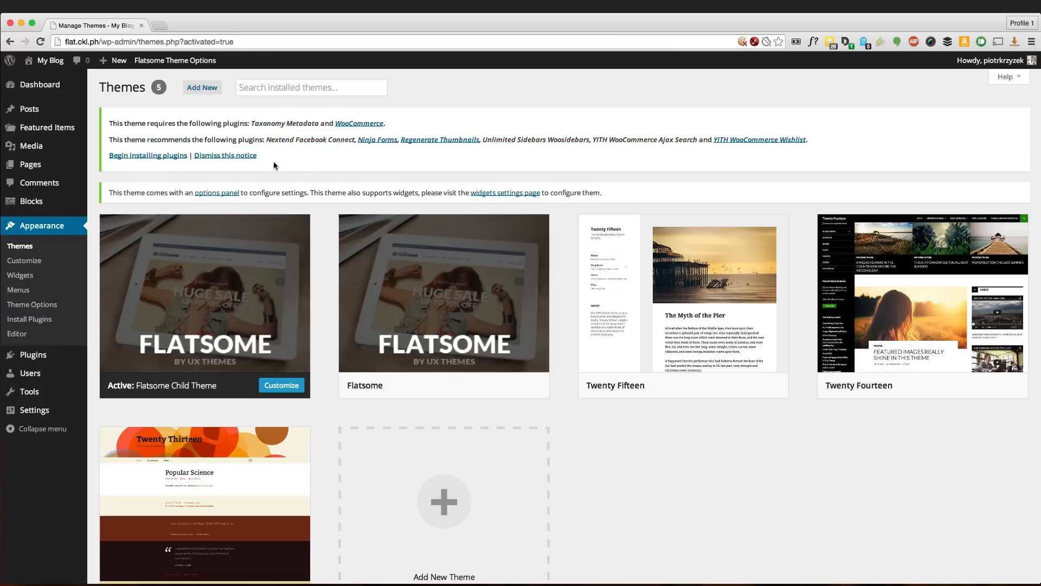
click(158, 157)
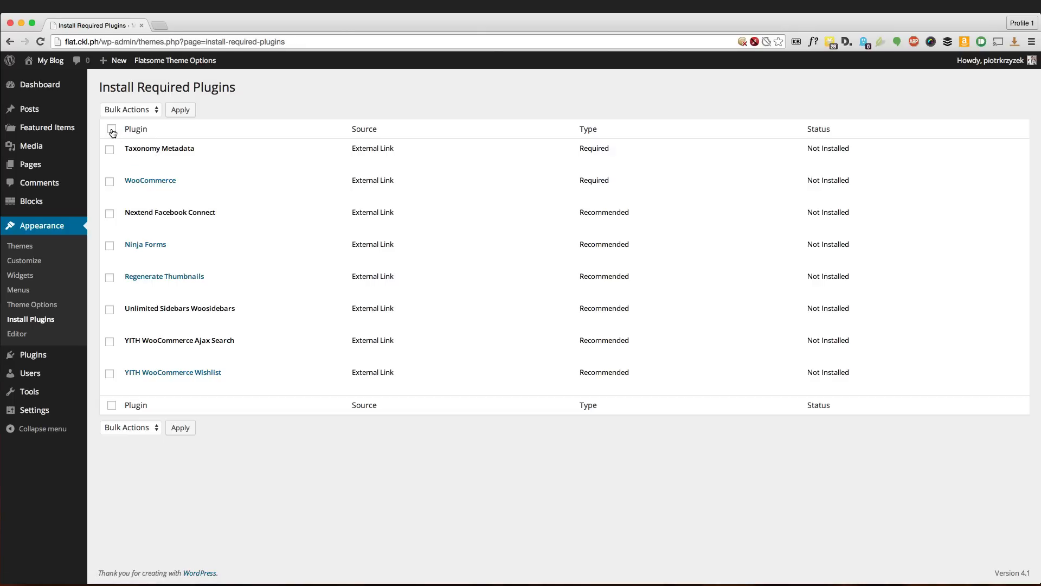
click(112, 129)
click(138, 108)
click(117, 119)
click(179, 110)
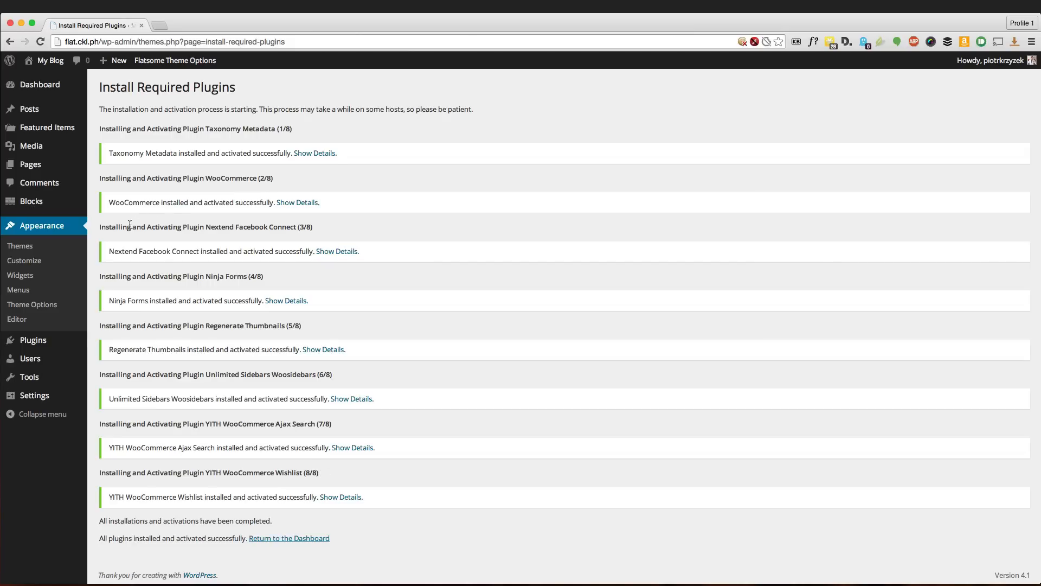
- Open the site's front page in a new browser tab to view it with the Flatsome child theme
drag(100, 227, 186, 228)
mouse_move(50, 61)
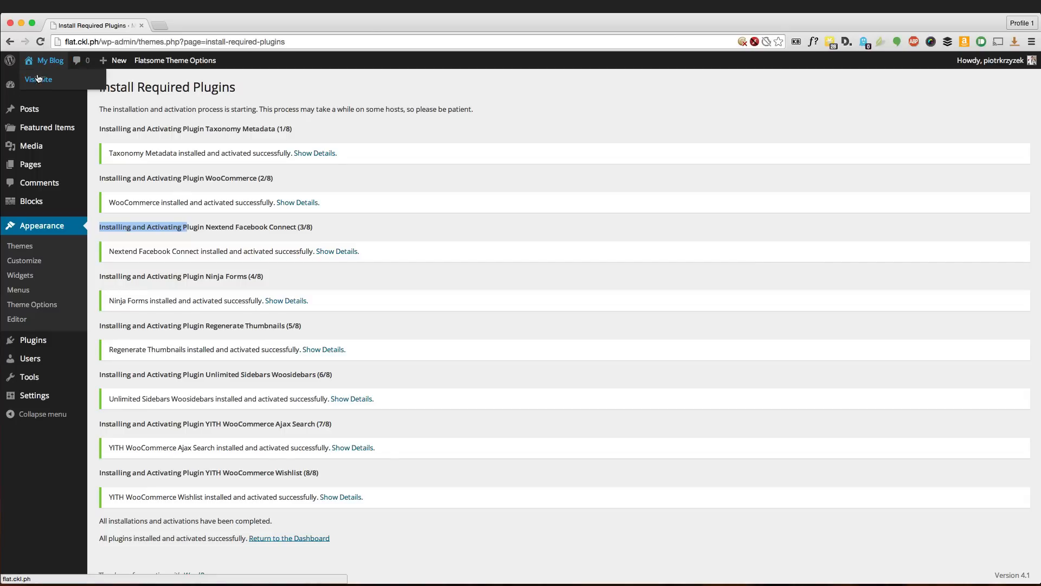
super+click(37, 80)
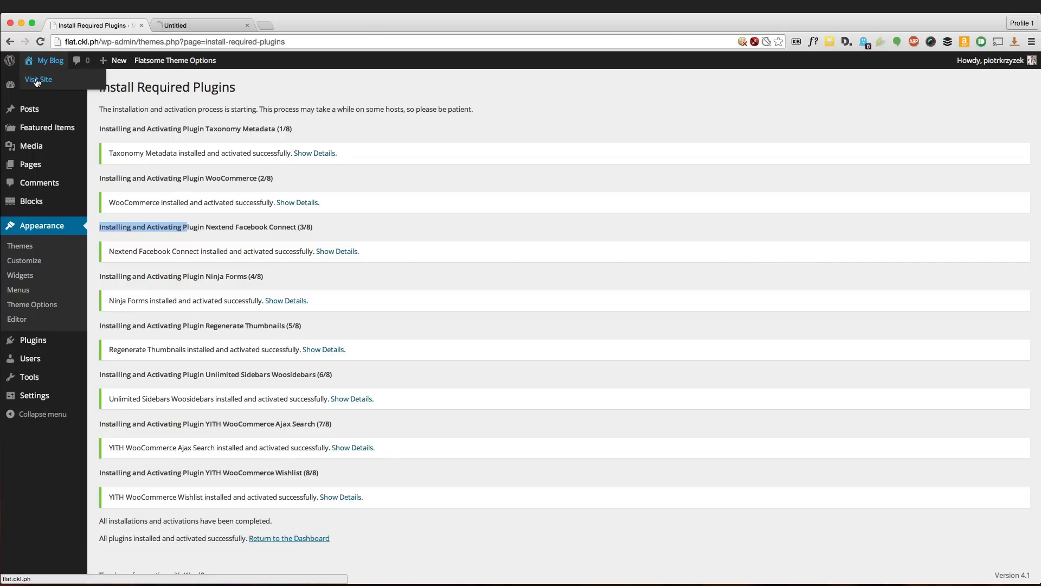
click(190, 25)
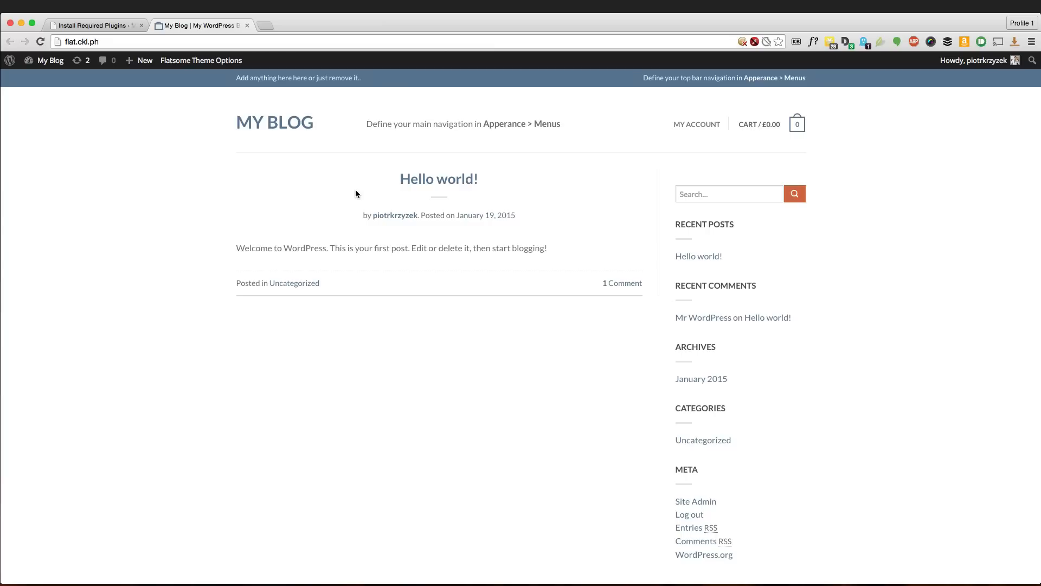
- Return to the admin area and set the site title to "Flatsome Demo Theme" in the general settings
click(95, 25)
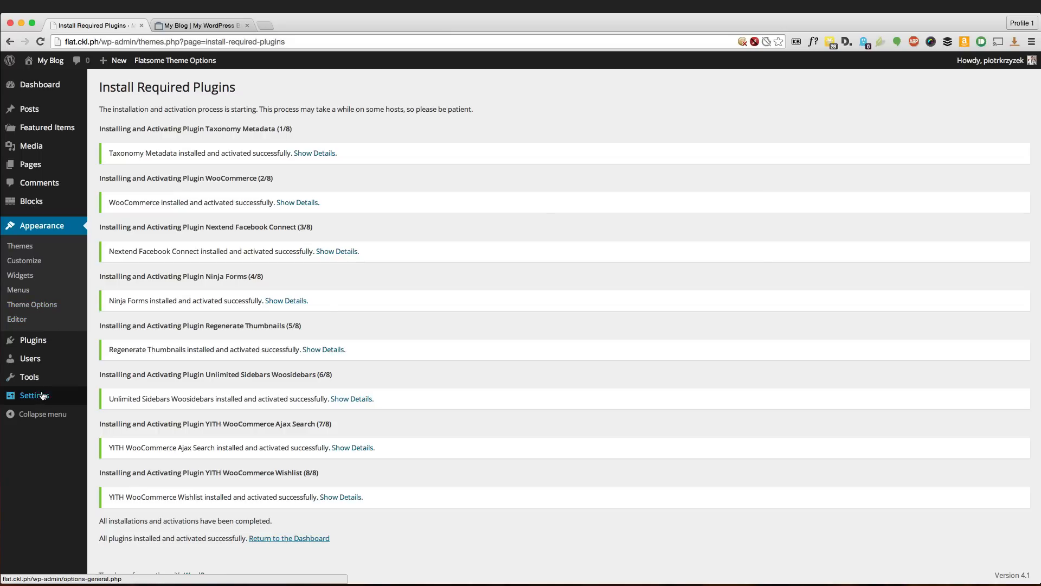
mouse_move(41, 396)
click(115, 398)
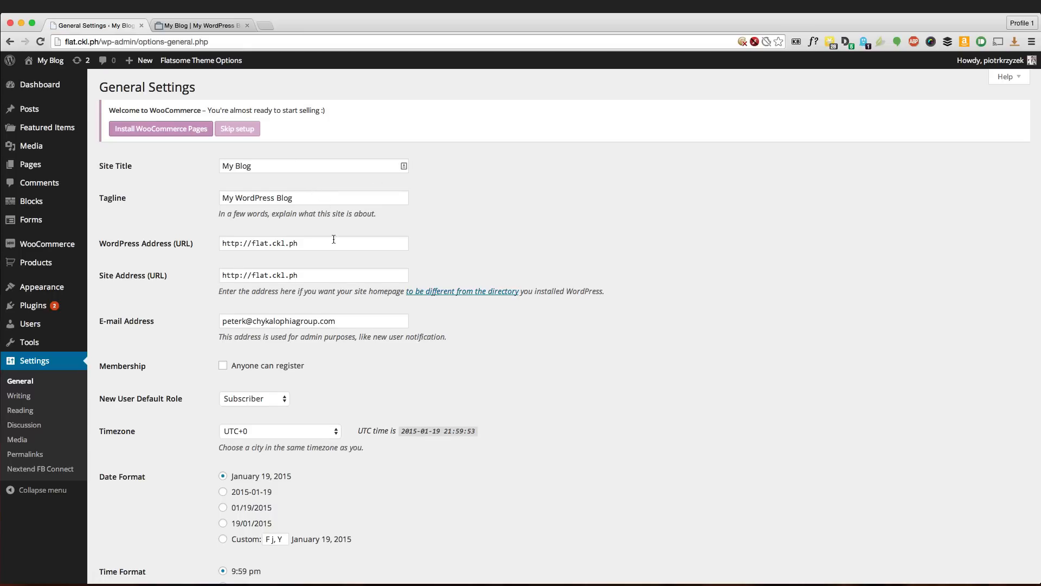
scroll(329, 321, down, 5)
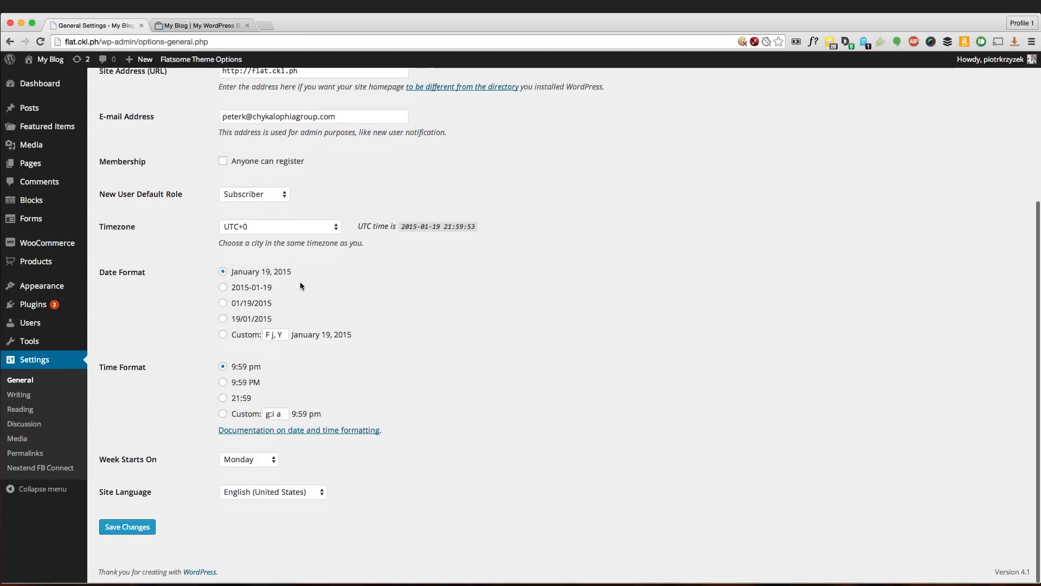
scroll(300, 282, up, 5)
drag(261, 162, 183, 164)
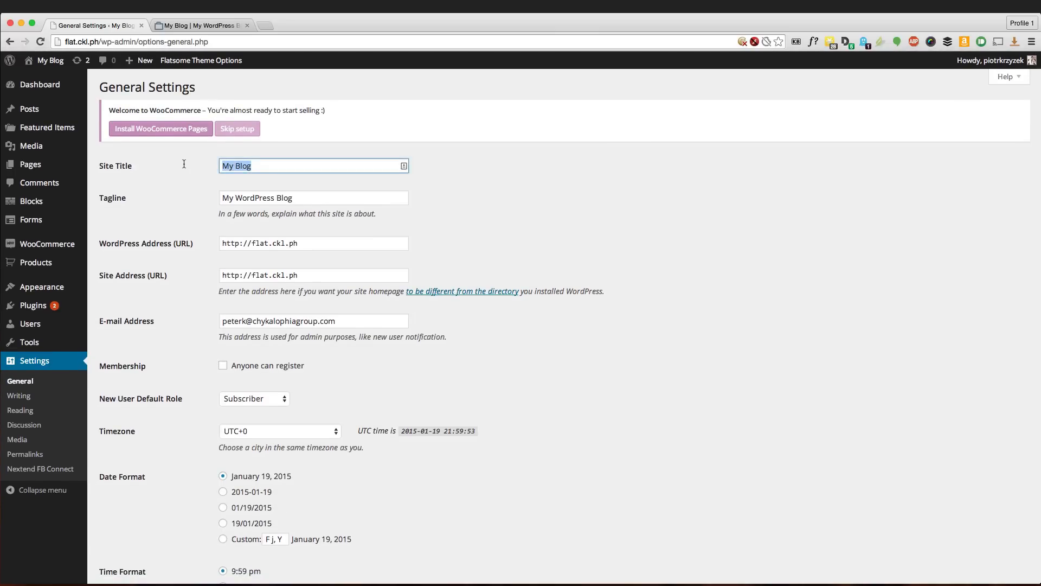
text(Flatsome D)
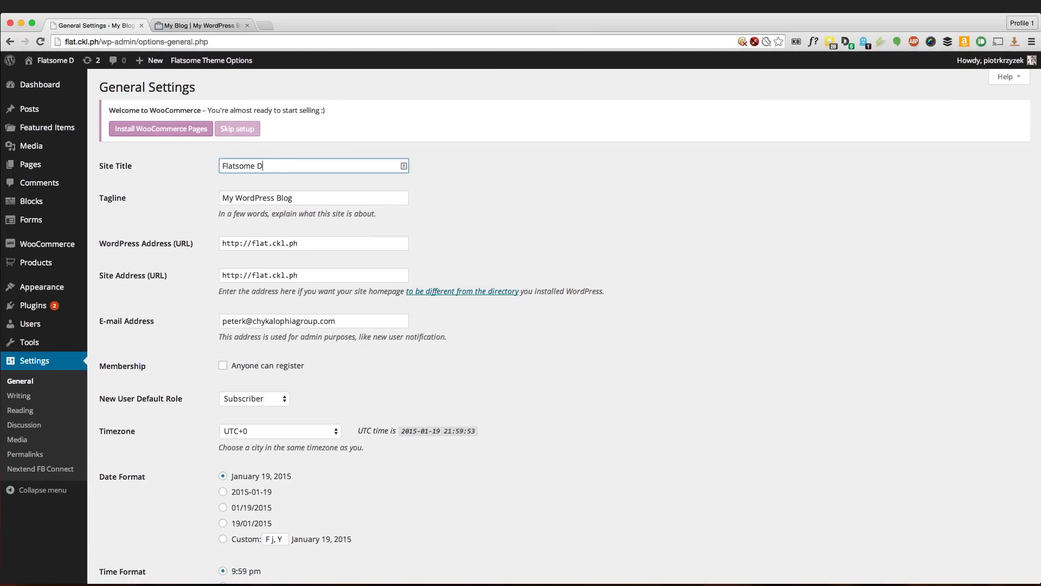
text(emo Theme)
- Replace the tagline with the site owner's full name in possessive form followed by "Flatsome demo theme site"
key(Tab)
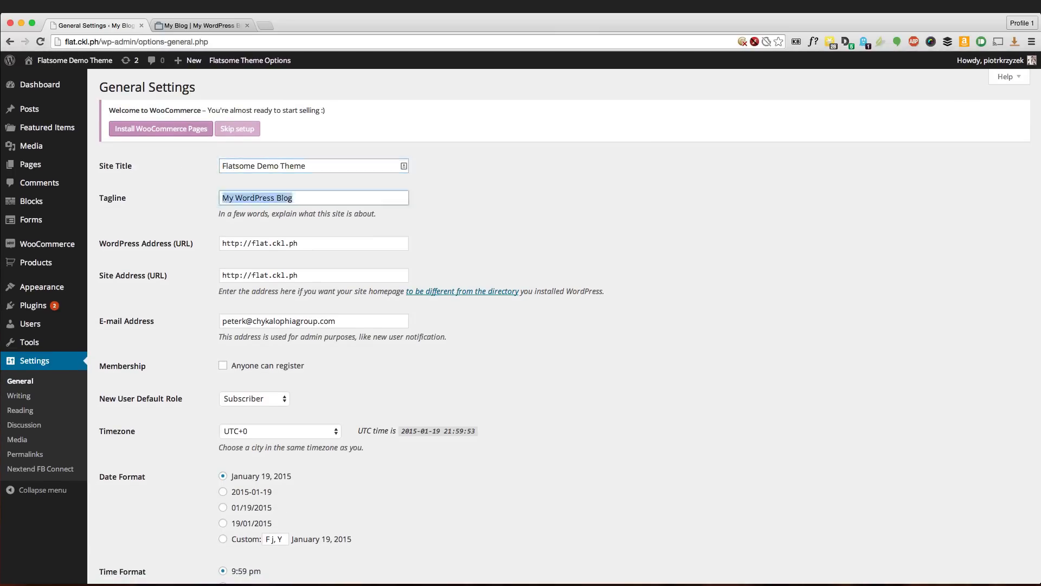
key(BackSpace)
key(BackSpace)
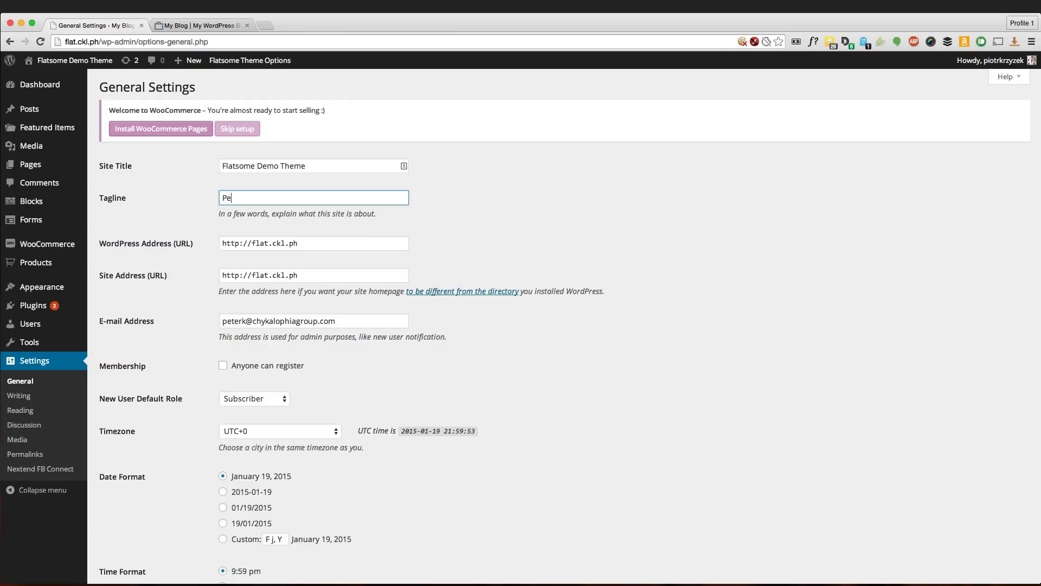
text(eter Krzyzek's Flatsome demo theme site)
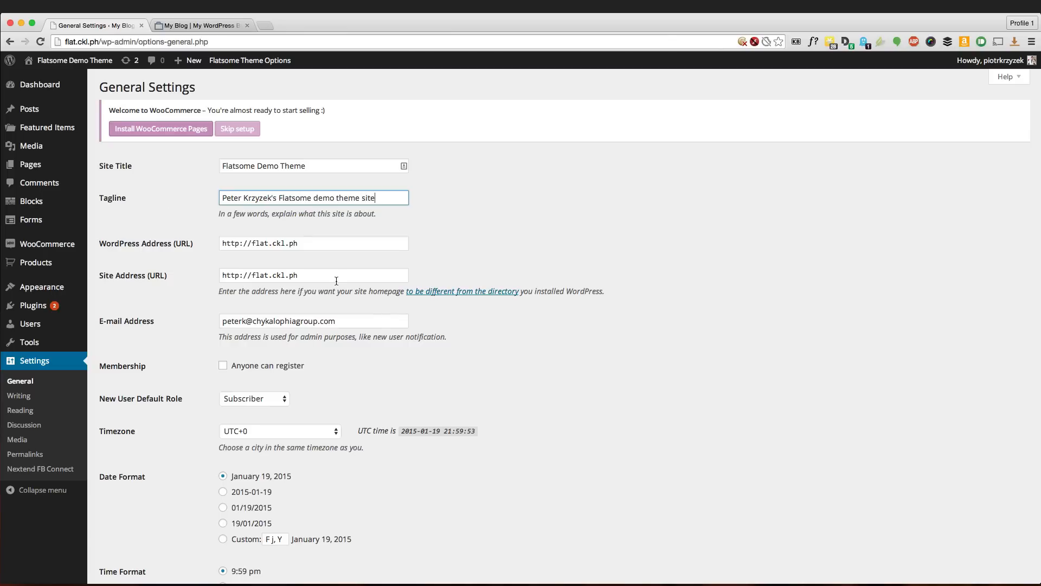
- Set the site's timezone to UTC-5
scroll(336, 281, down, 5)
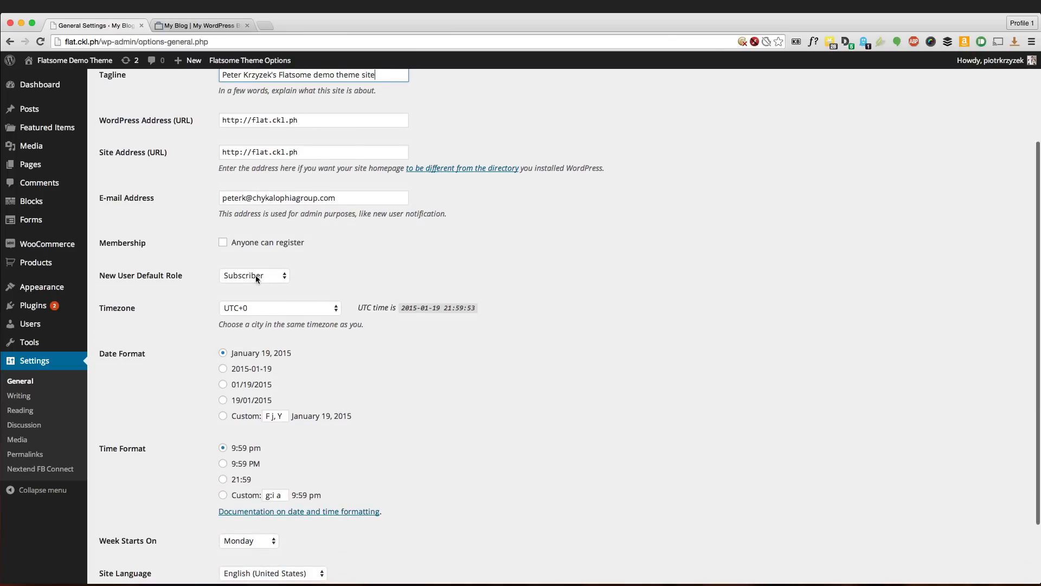
click(268, 310)
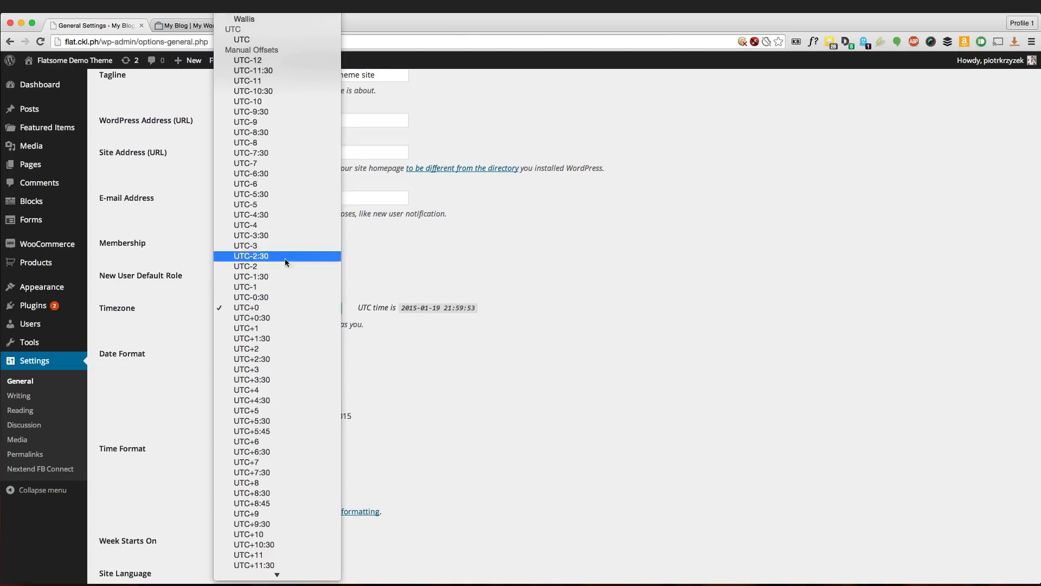
click(275, 205)
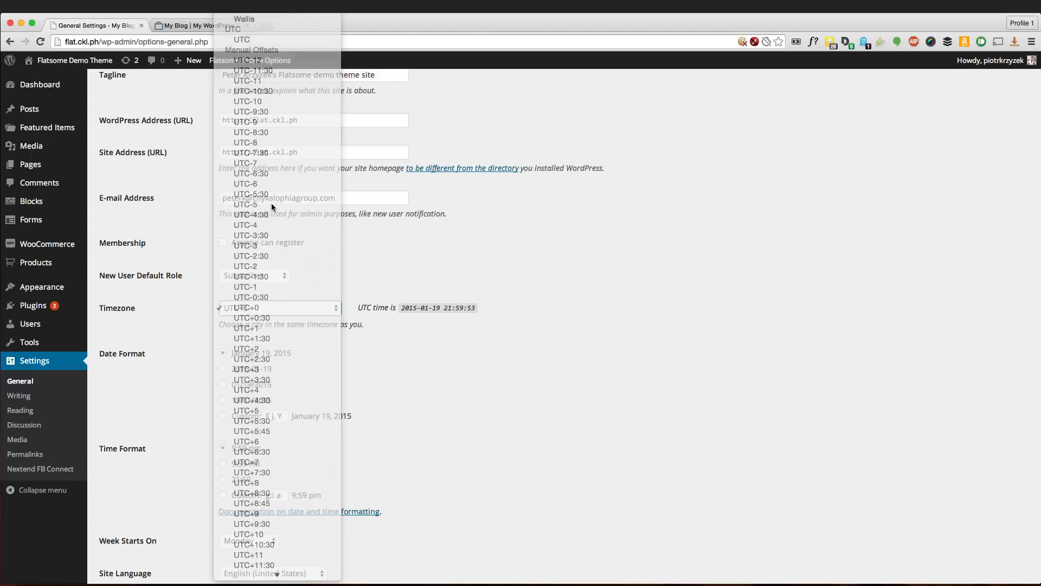
- Set the week to start on Sunday and save the general settings
scroll(447, 393, down, 3)
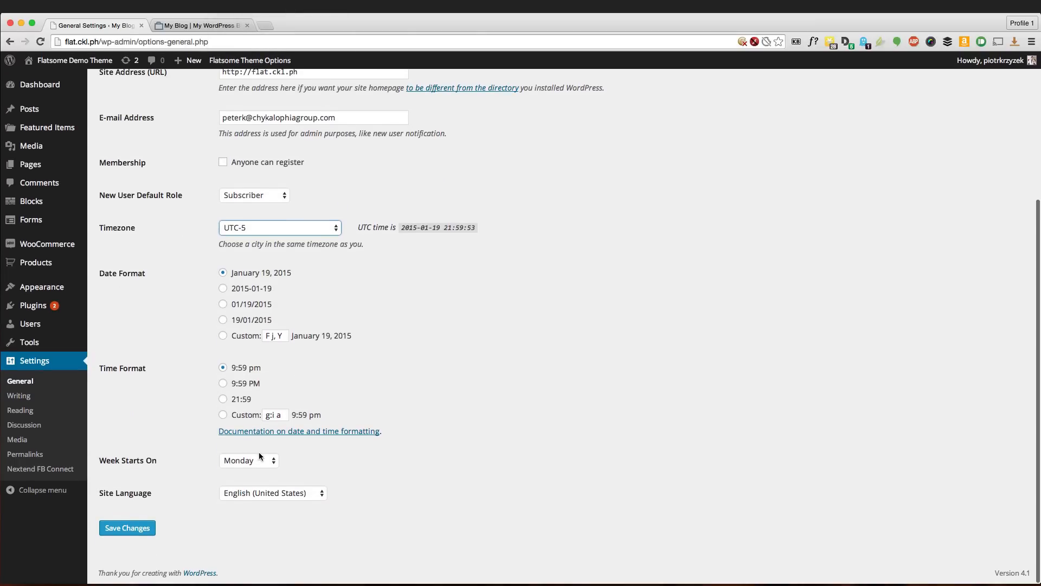
click(259, 458)
click(265, 448)
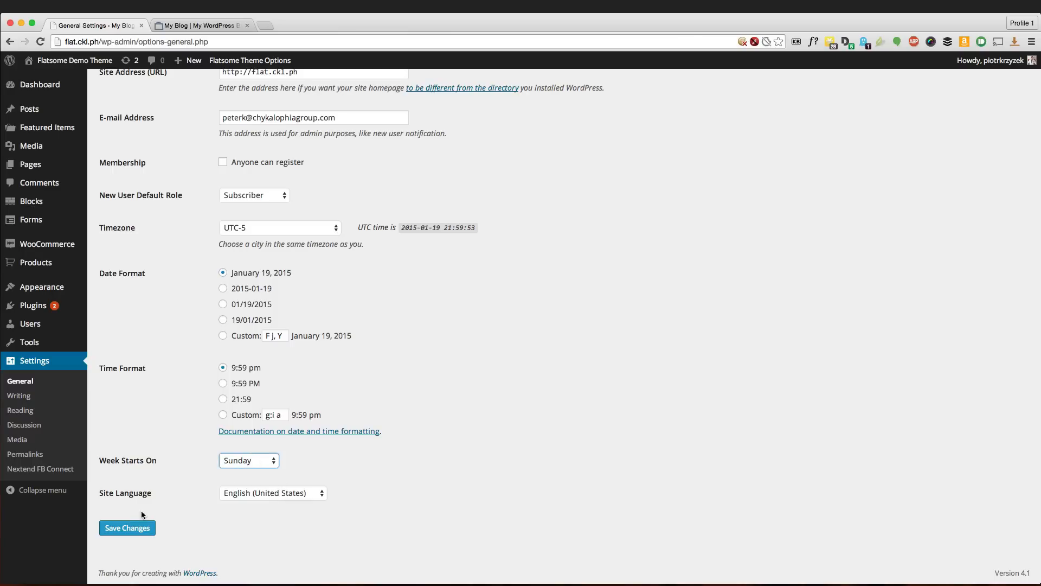
click(123, 527)
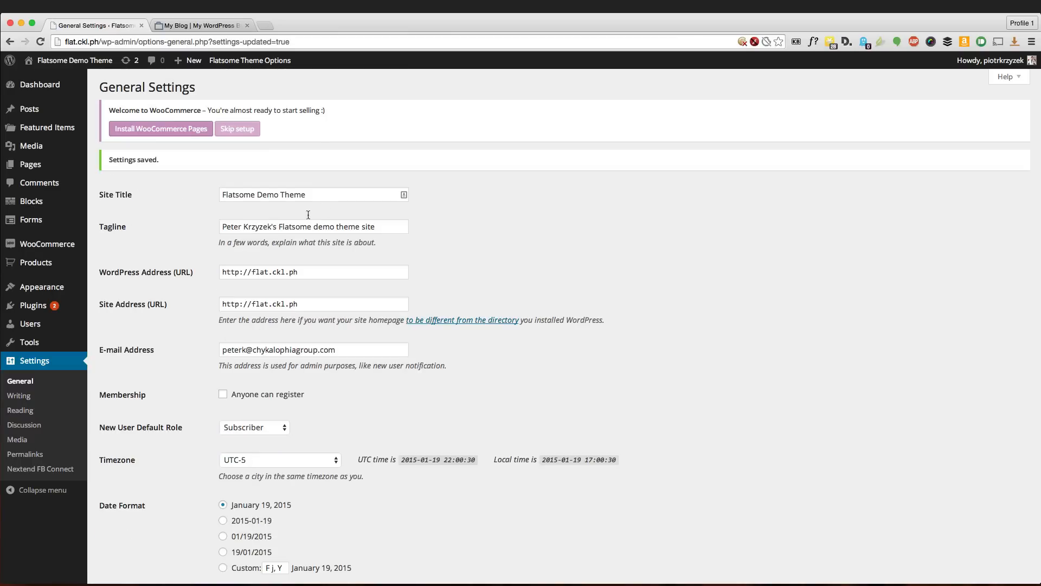
- Open the permalink settings and examine the default URL structure
drag(288, 125, 311, 121)
click(109, 109)
click(313, 123)
click(42, 460)
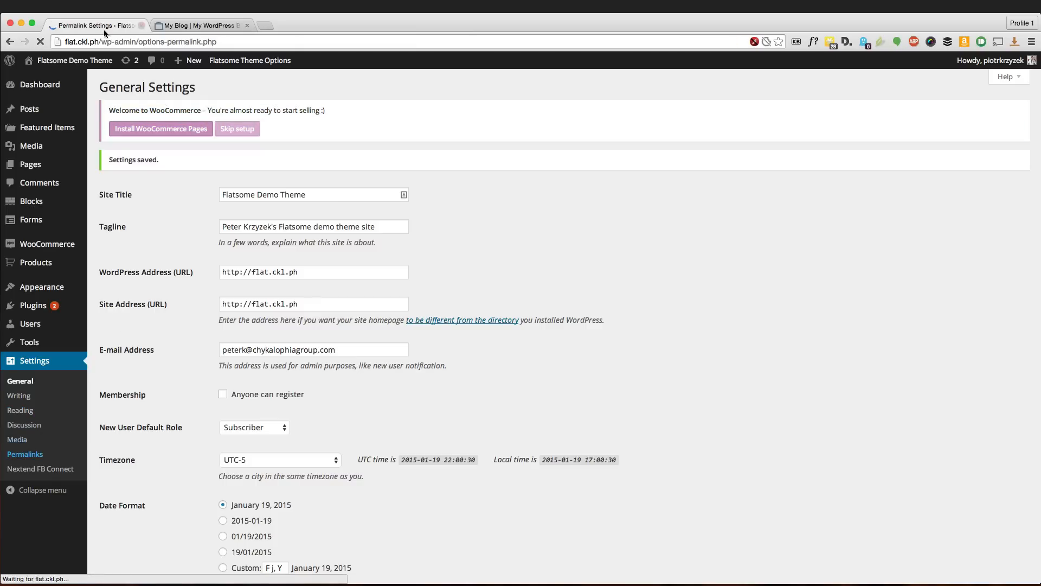
drag(99, 42, 144, 42)
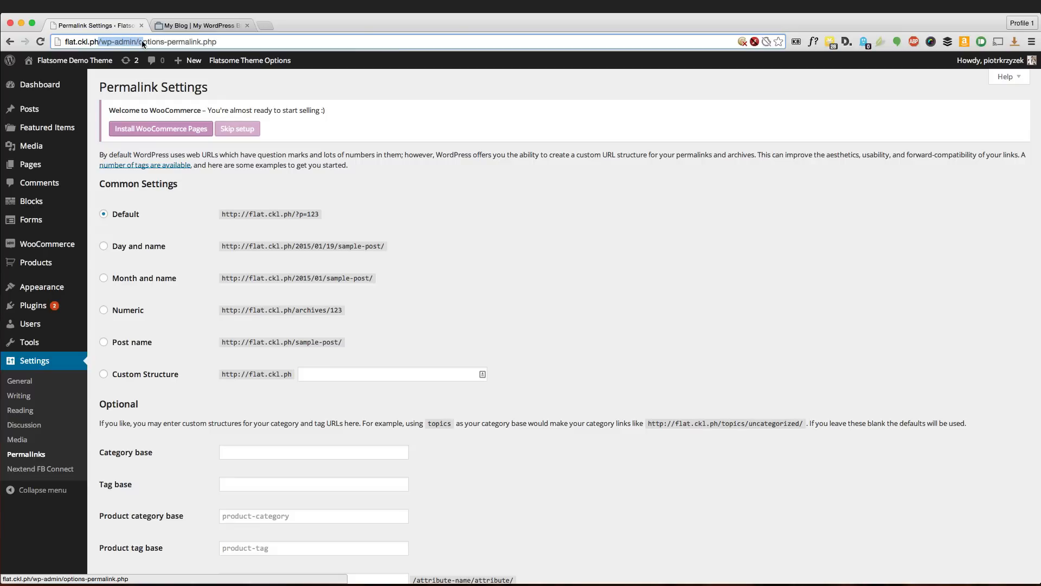
click(102, 43)
drag(324, 213, 291, 214)
click(292, 214)
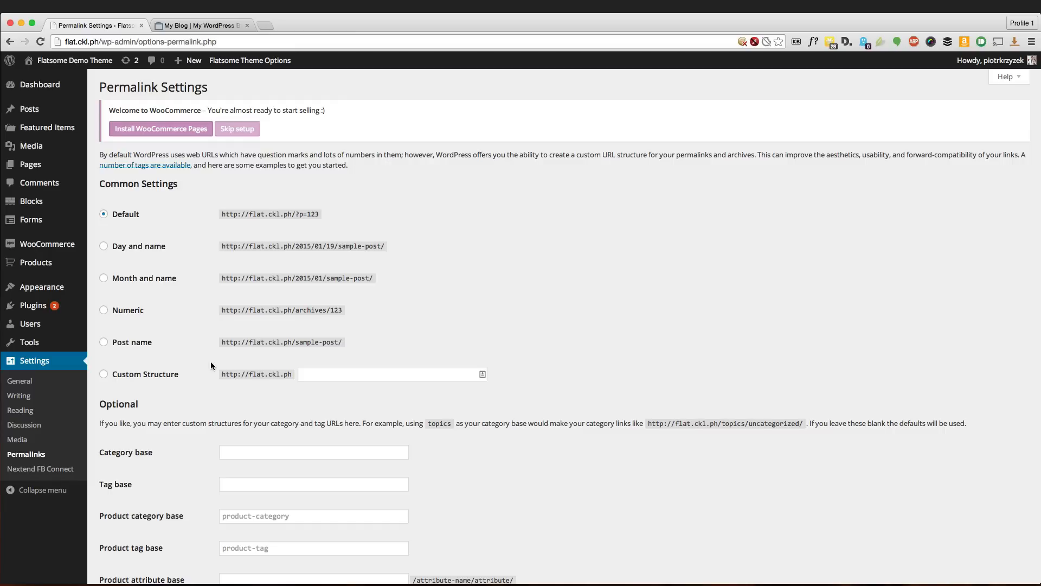
- Choose a custom permalink structure and set it to /%category%/%postname%/
click(104, 342)
click(108, 373)
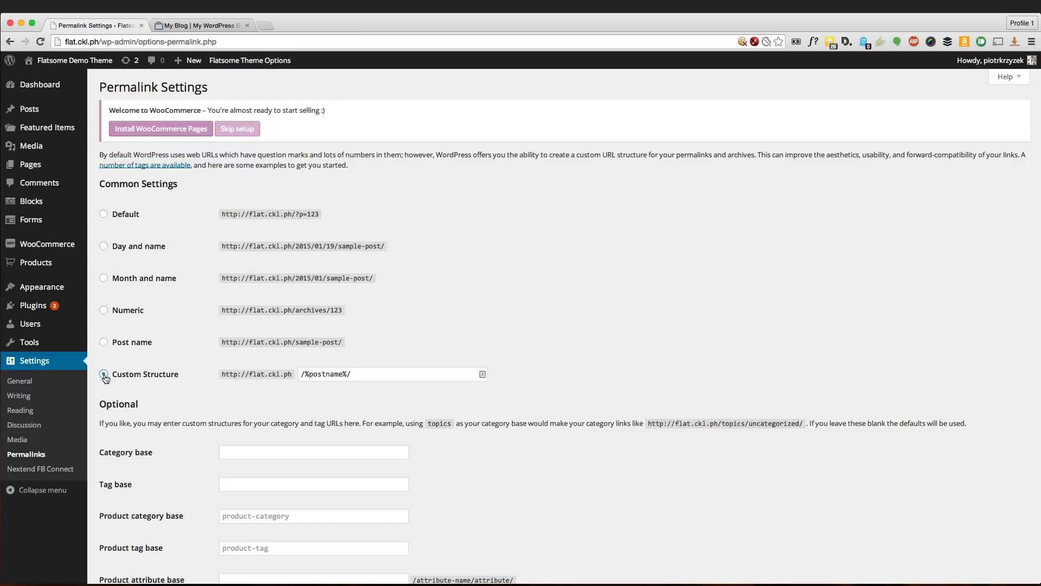
click(302, 376)
text(/)
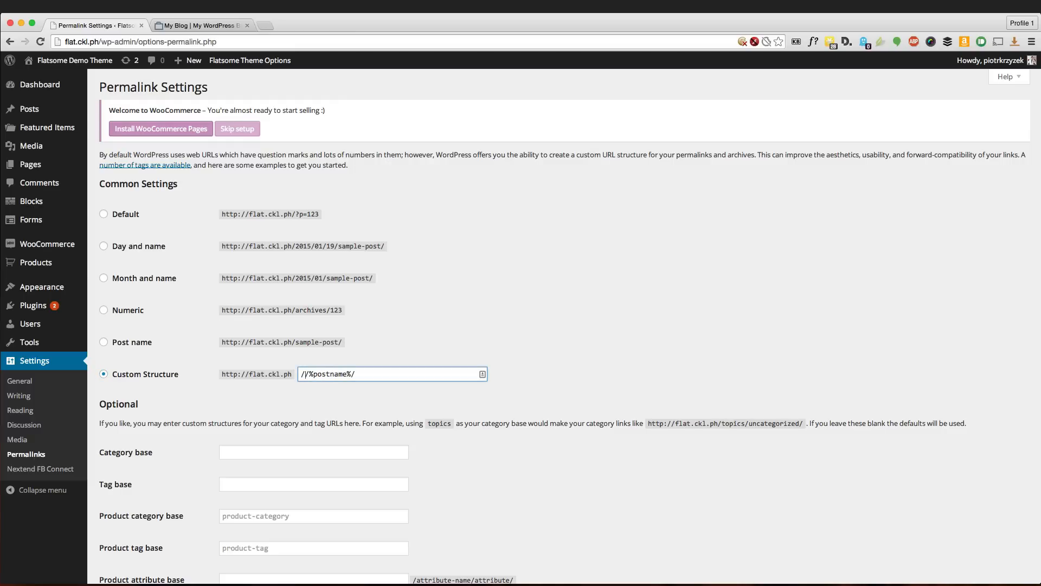
text(%category%)
drag(344, 374, 301, 373)
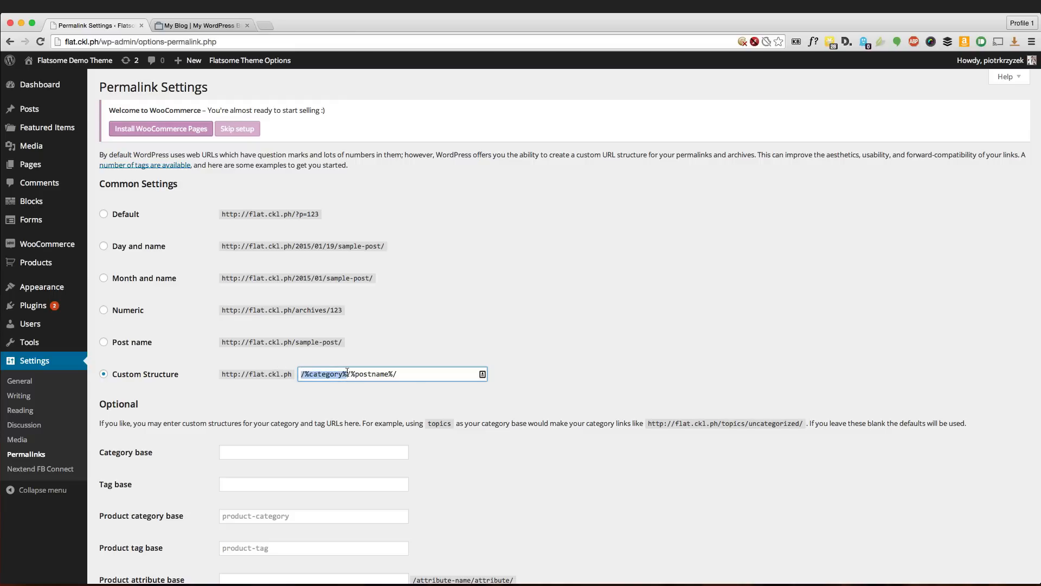
drag(347, 373, 421, 375)
click(421, 376)
- Save the permalink settings, leaving the optional bases and the product permalink base at their defaults
drag(101, 41, 205, 42)
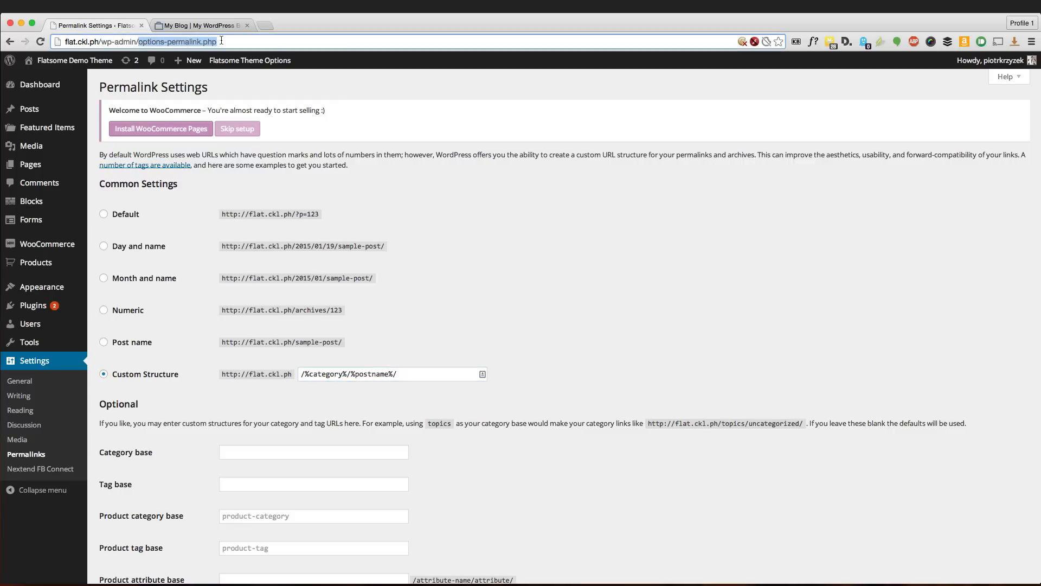
drag(238, 40, 134, 40)
click(101, 41)
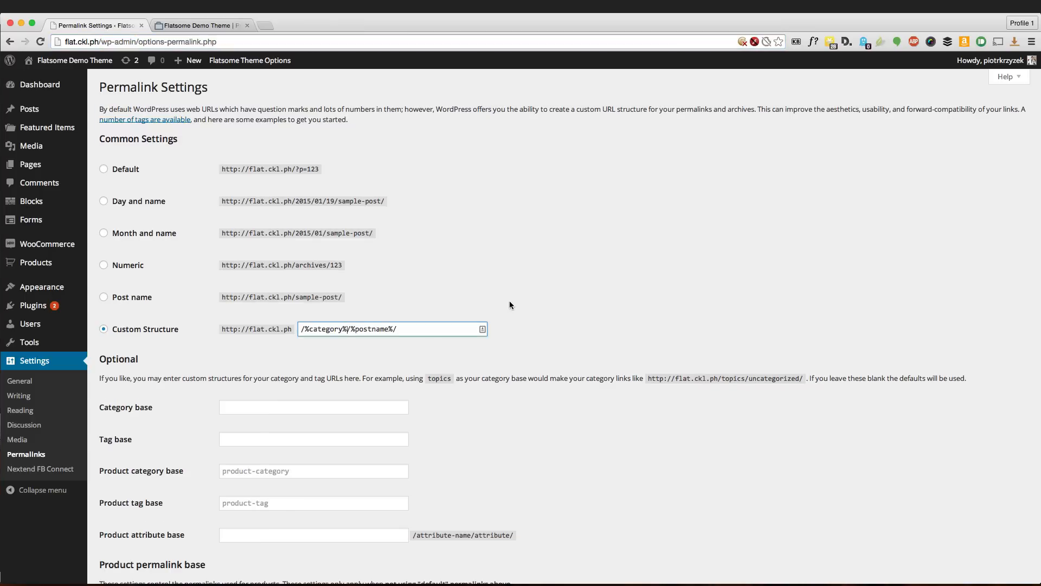
scroll(433, 342, down, 5)
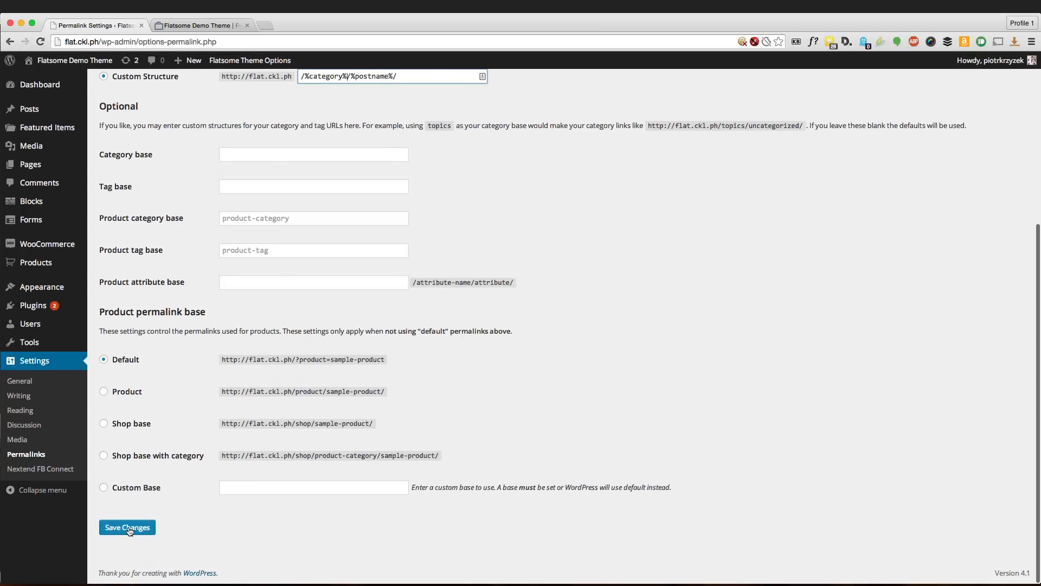
click(130, 530)
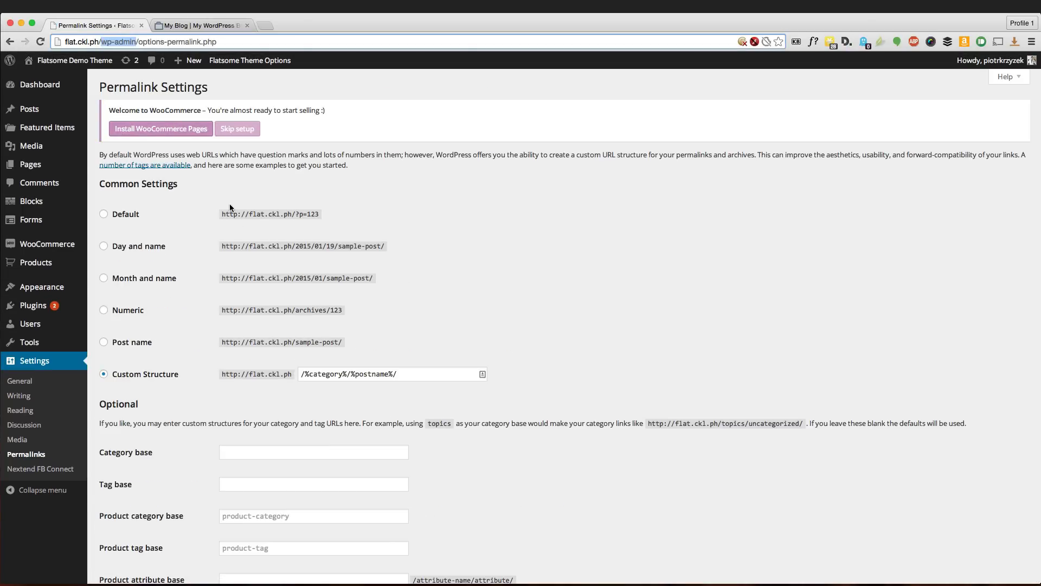
- Install the WooCommerce pages and open the Flatsome theme options
click(225, 167)
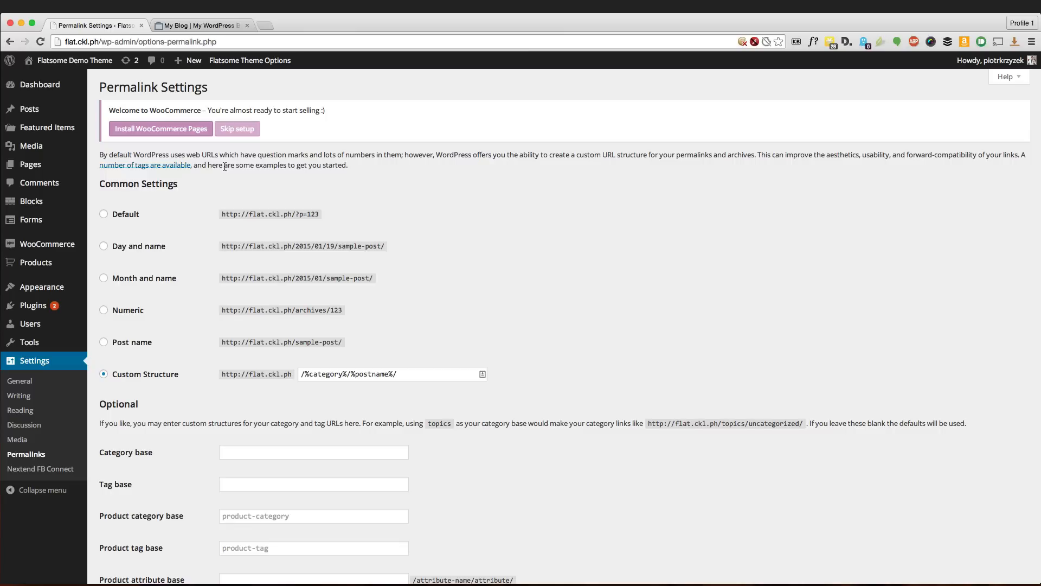
click(190, 133)
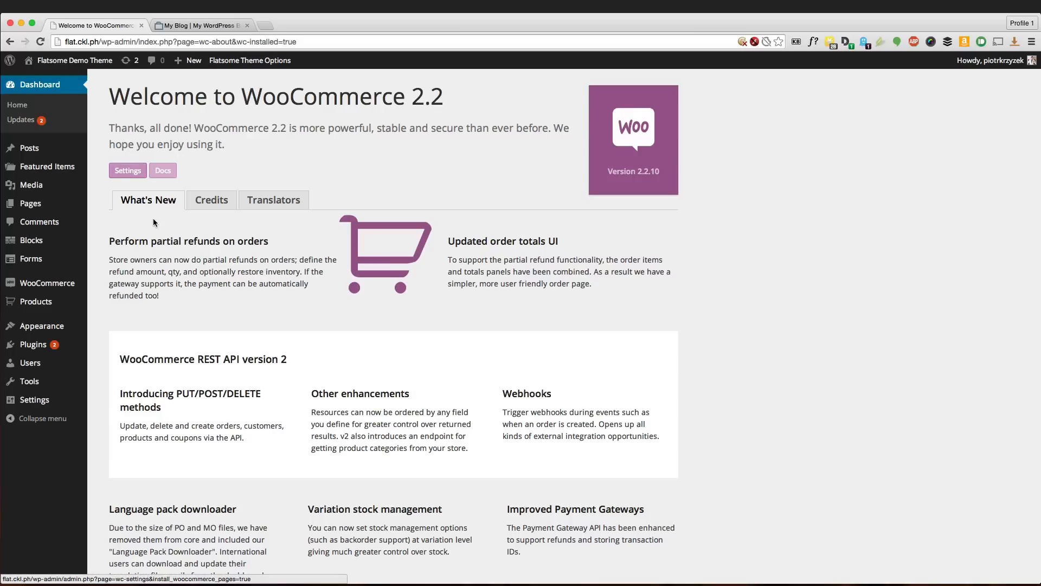
mouse_move(72, 285)
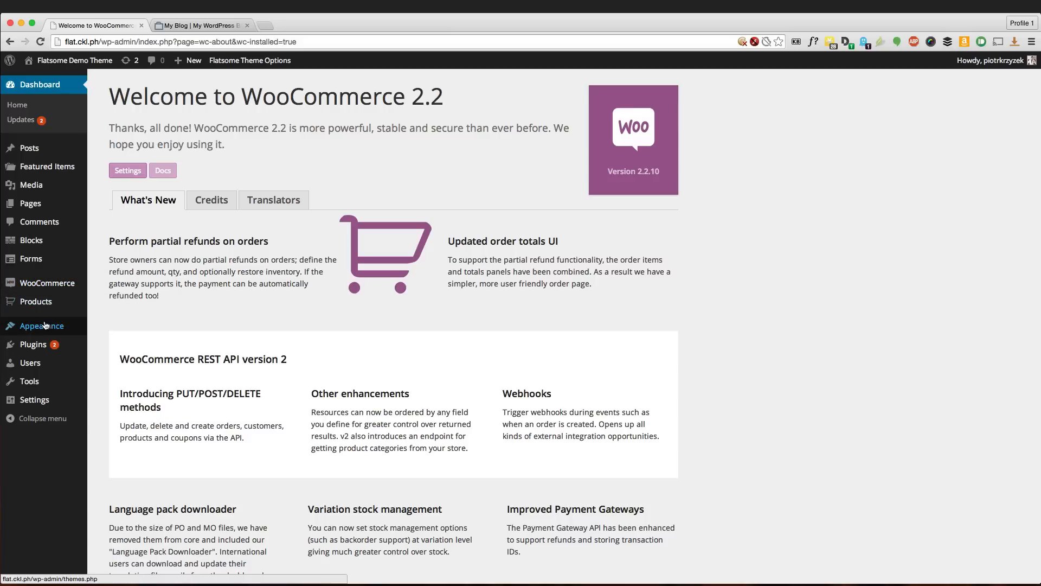
mouse_move(44, 327)
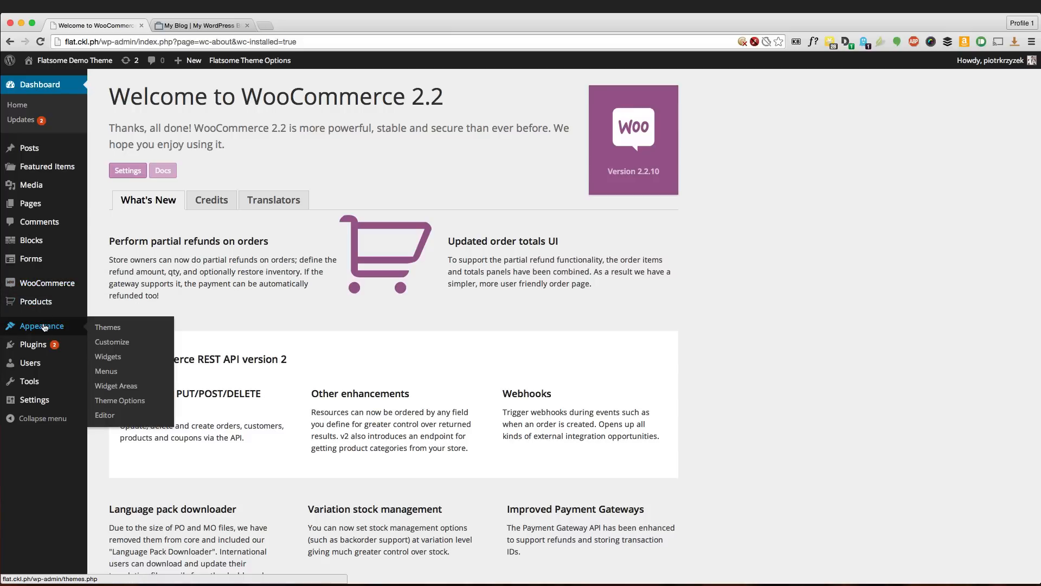
click(124, 401)
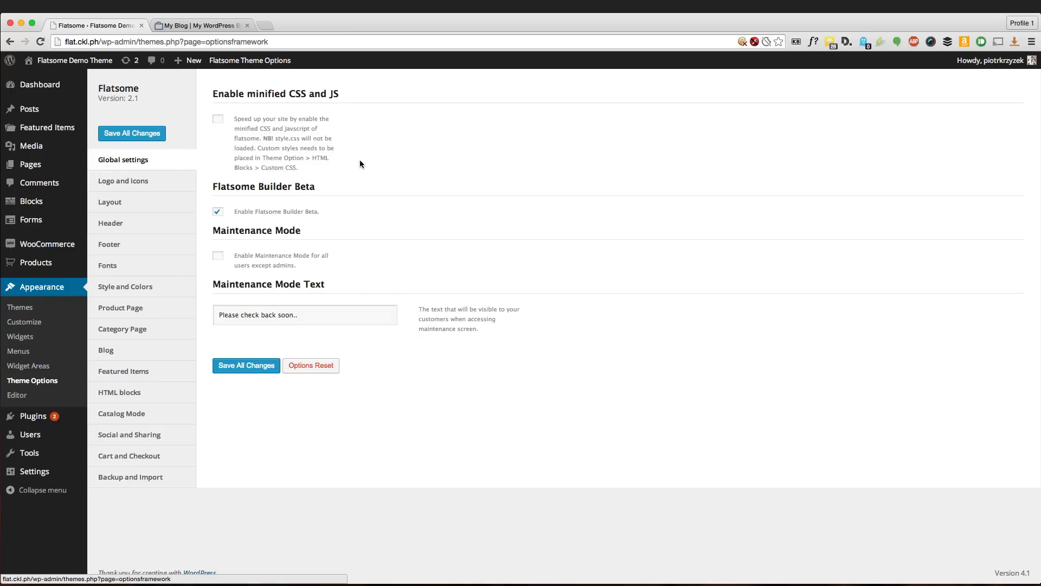
- Review the minified CSS and JS option and the Flatsome Builder Beta option in the global settings
drag(327, 175, 237, 104)
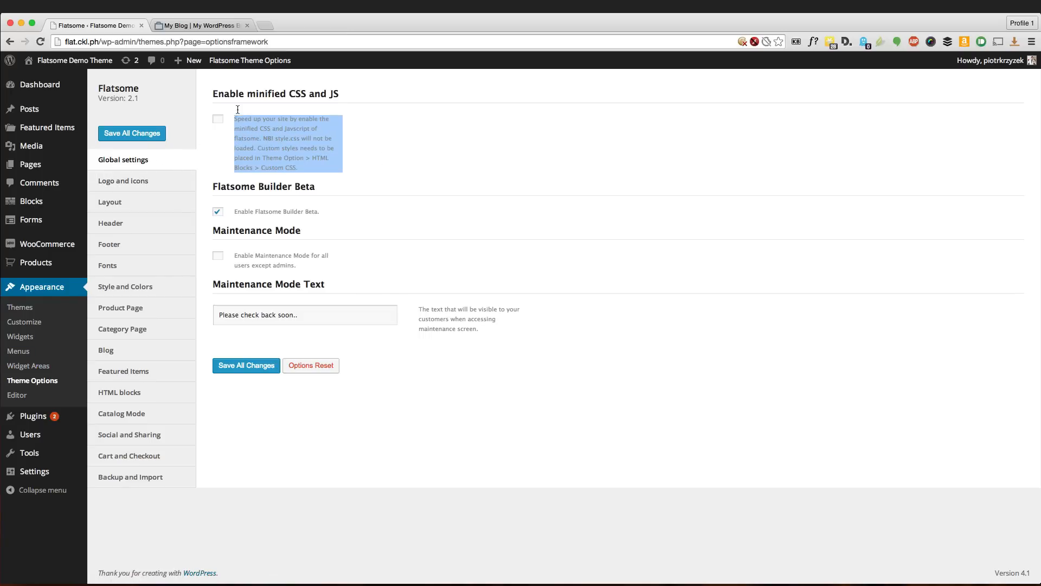
click(355, 164)
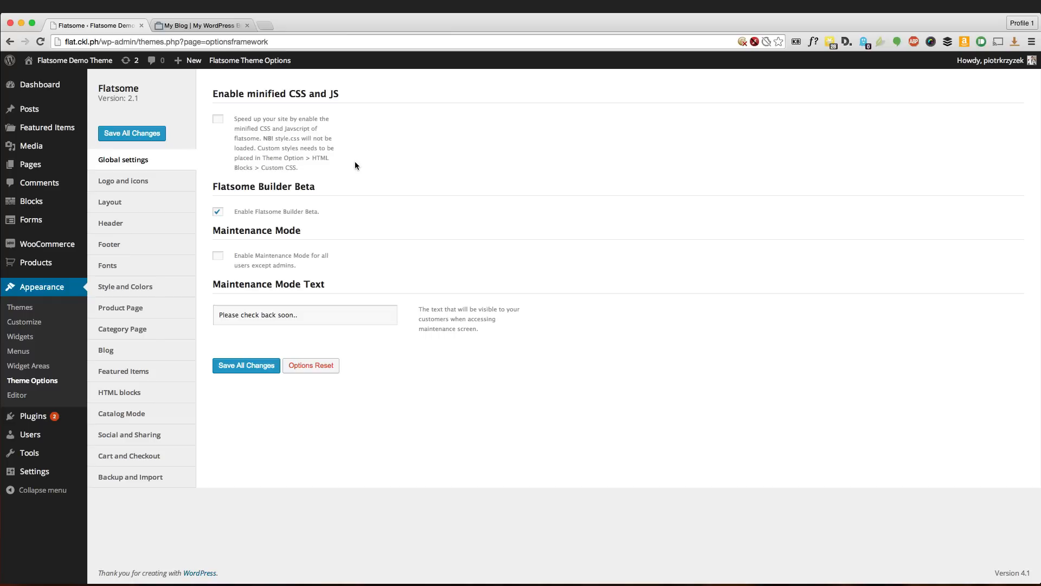
drag(289, 91, 306, 91)
drag(330, 92, 342, 96)
click(343, 96)
drag(311, 169, 236, 118)
click(236, 118)
mouse_move(319, 211)
mouse_down()
mouse_move(233, 209)
mouse_move(325, 208)
mouse_up()
click(291, 206)
drag(253, 211, 287, 211)
click(308, 211)
- Enable maintenance mode for all users except admins, keep the default maintenance text, and save the theme options
triple_click(298, 267)
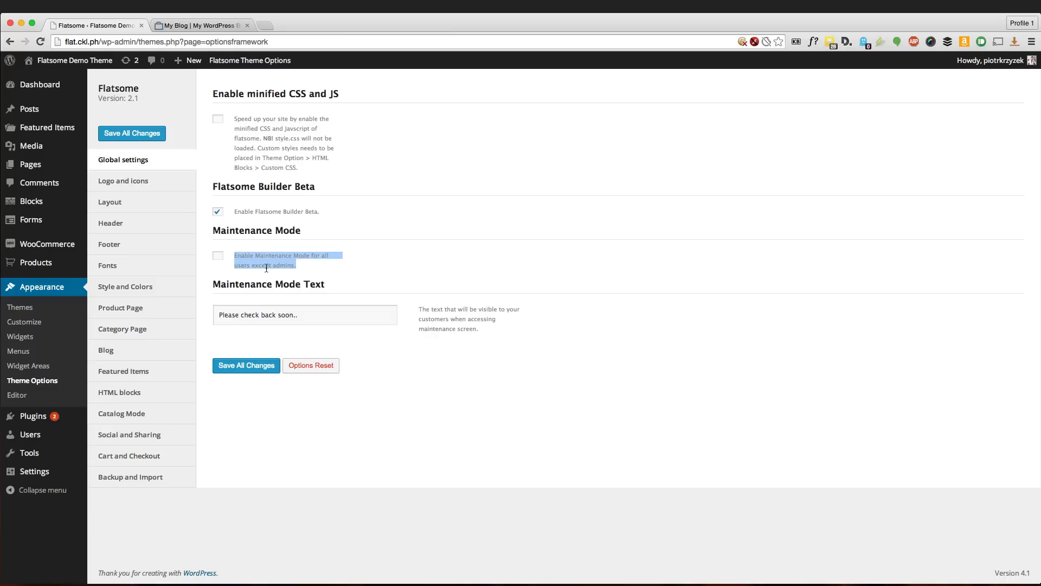
click(220, 258)
drag(304, 315, 199, 312)
click(358, 314)
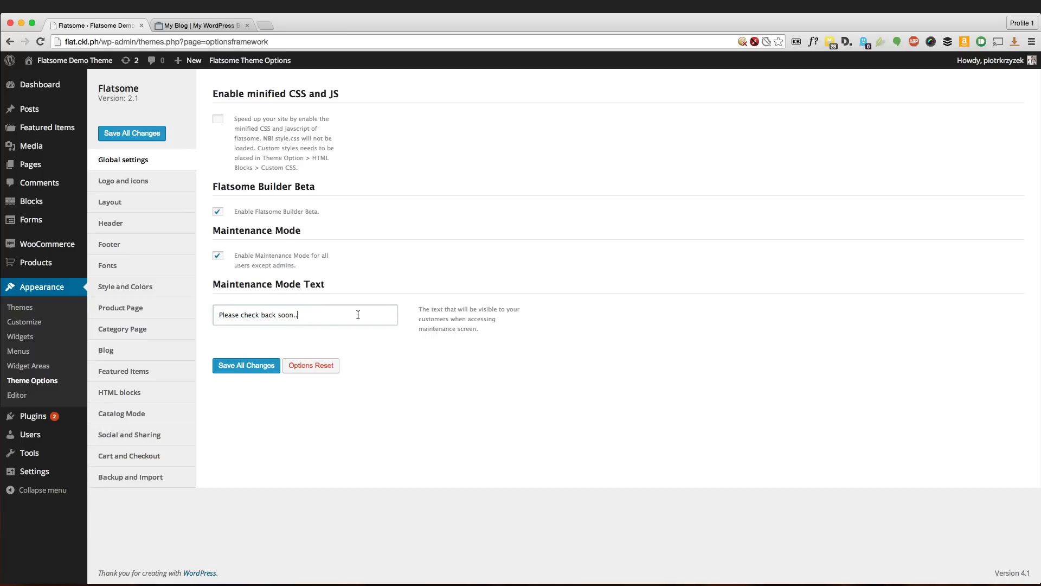
click(228, 359)
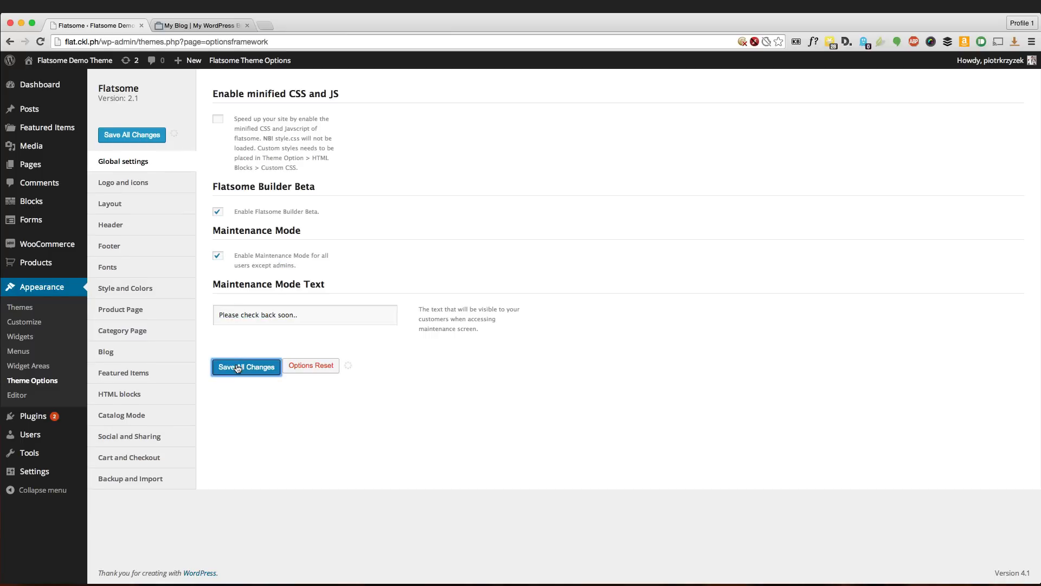
- Reload the site's front page in the other browser tab and copy its address
click(190, 25)
key(super+r)
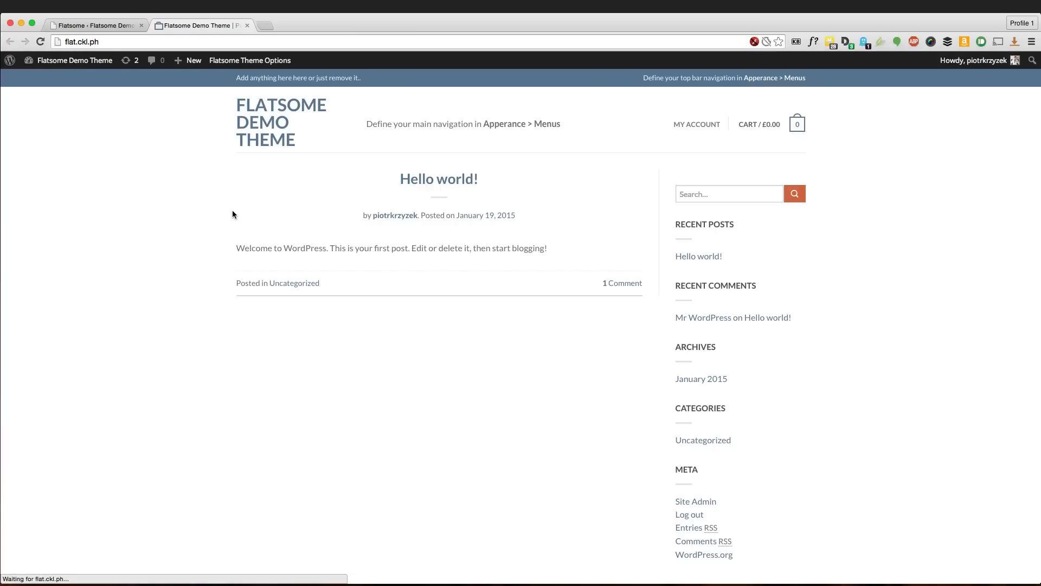
click(49, 36)
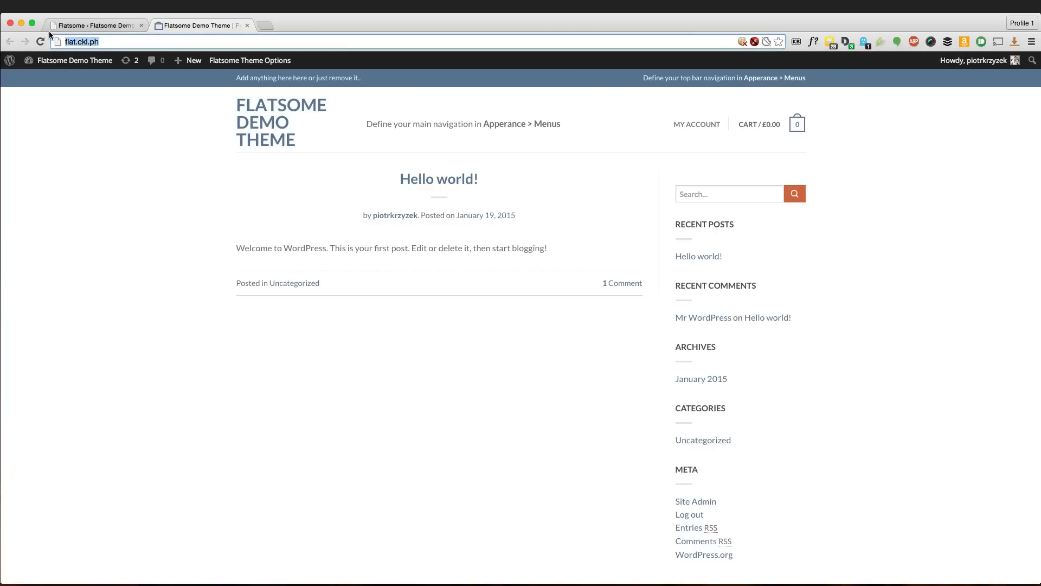
text(http://www.digitaljuice.com/djtv/detail.aspx?sid=844)
key(super+z)
key(super+c)
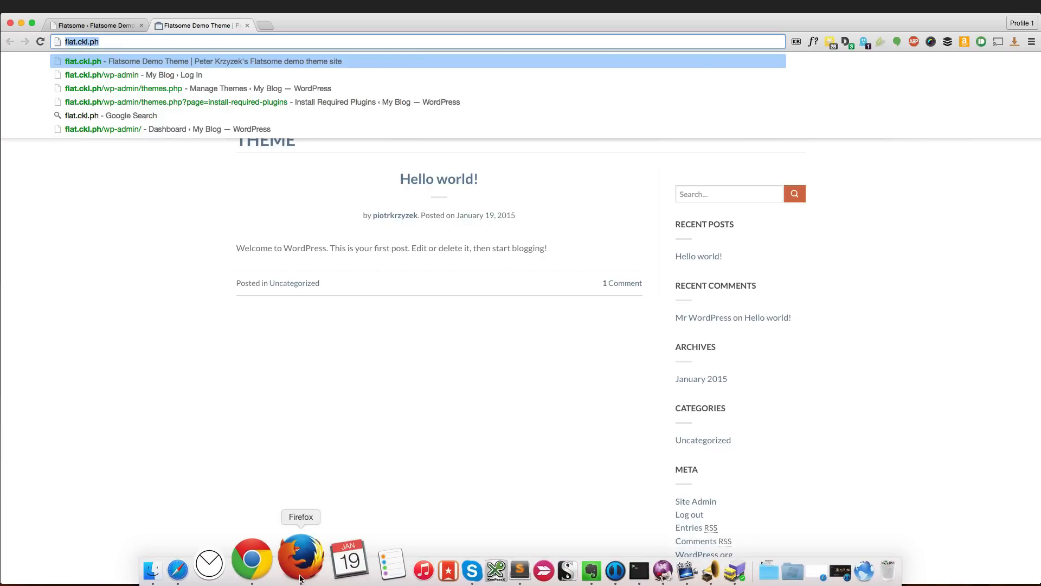
- Switch to Firefox and load the copied site address to check the maintenance page as a logged-out visitor
click(300, 575)
click(175, 47)
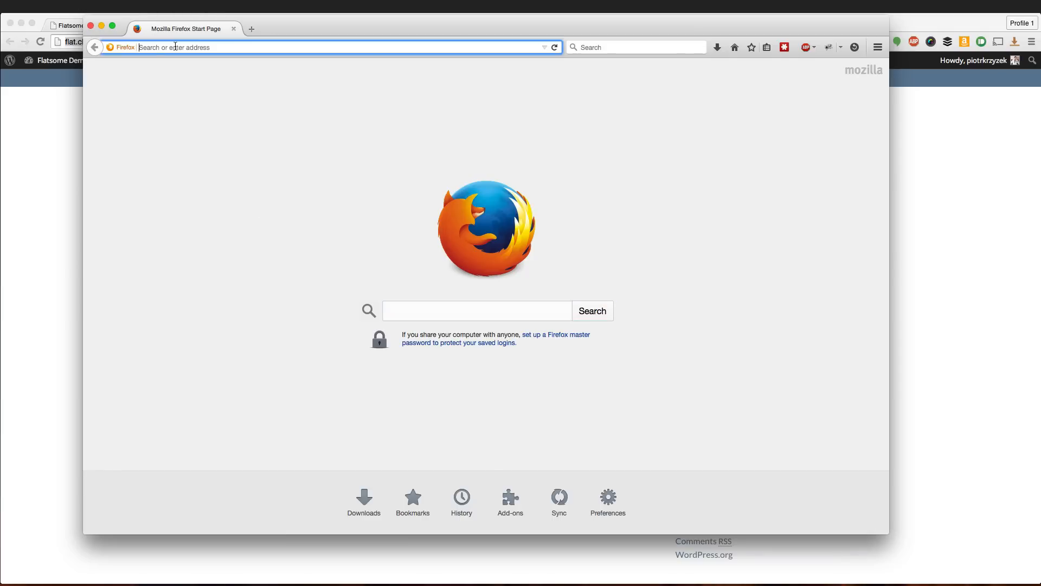
key(super+v)
key(Return)
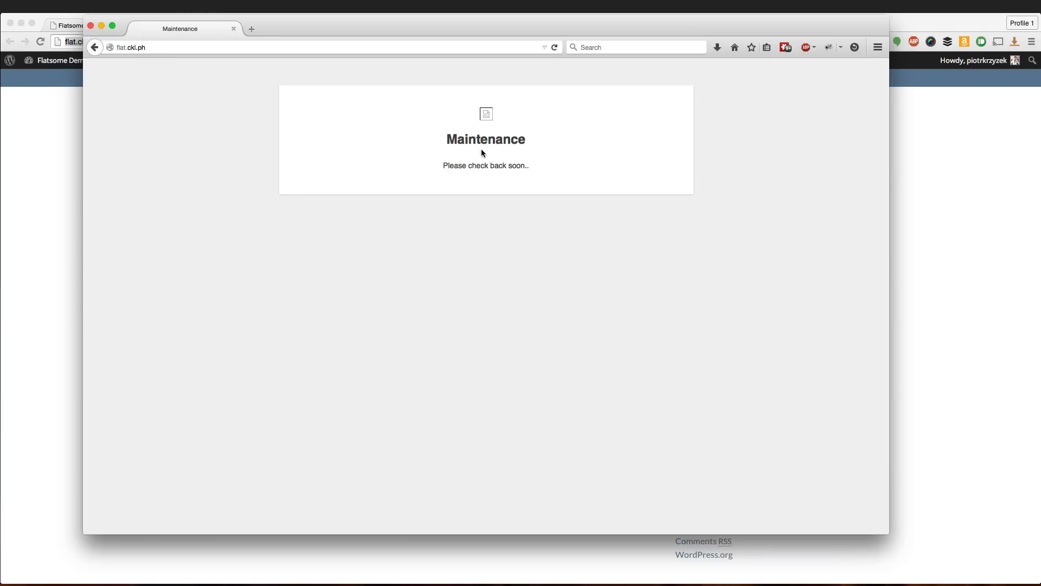
drag(532, 176, 420, 132)
click(420, 132)
- Return to Chrome and compare the admin's view of the front page with the maintenance mode option in the theme options
click(42, 208)
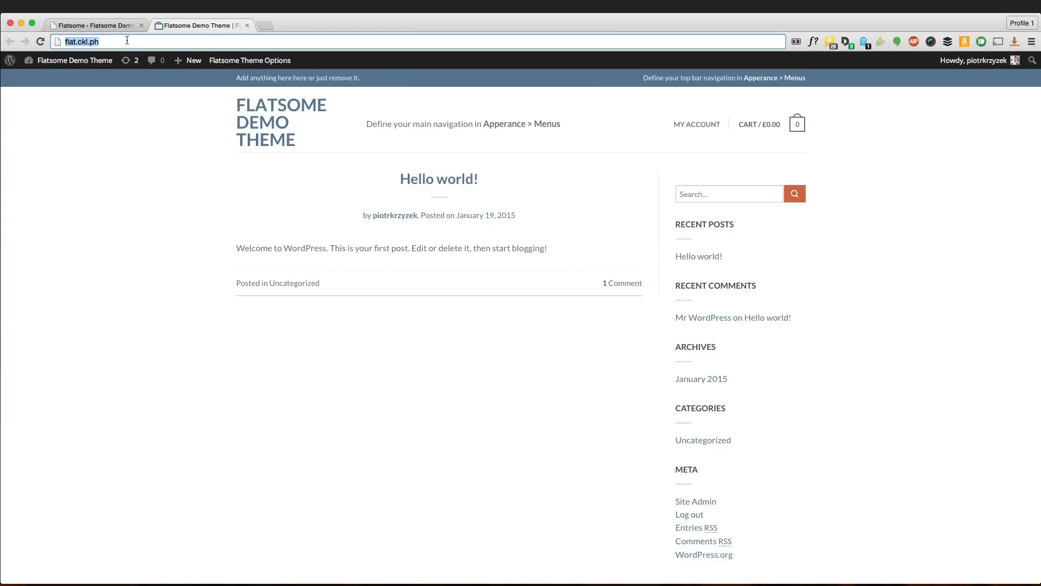
click(109, 26)
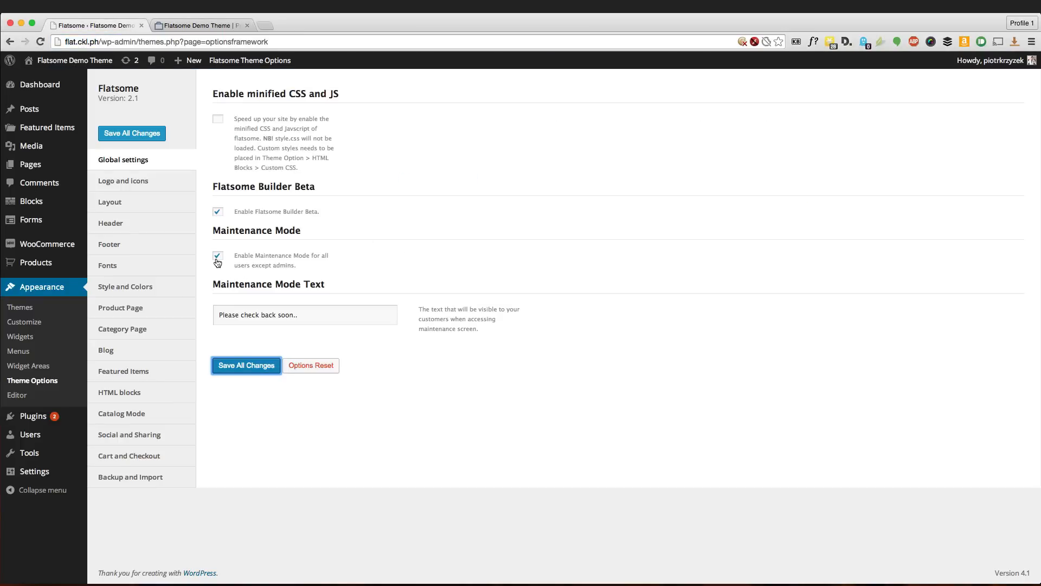
click(197, 24)
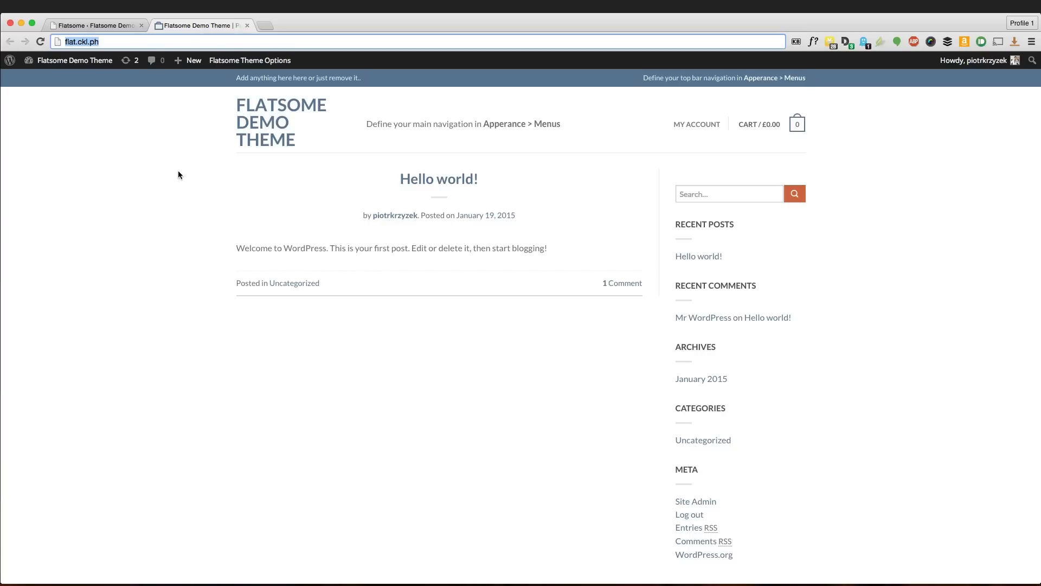
click(76, 25)
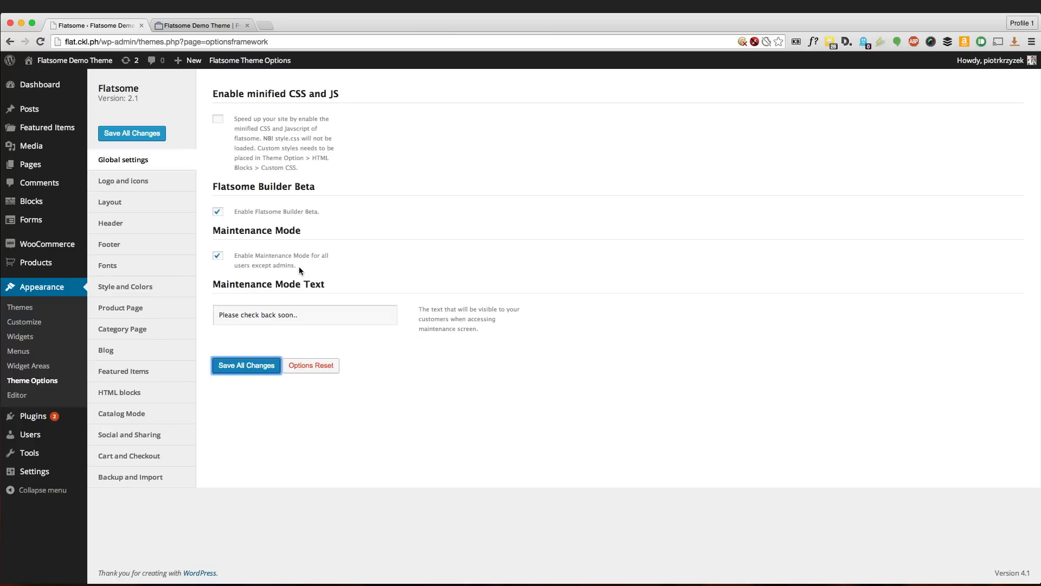
drag(299, 265, 236, 254)
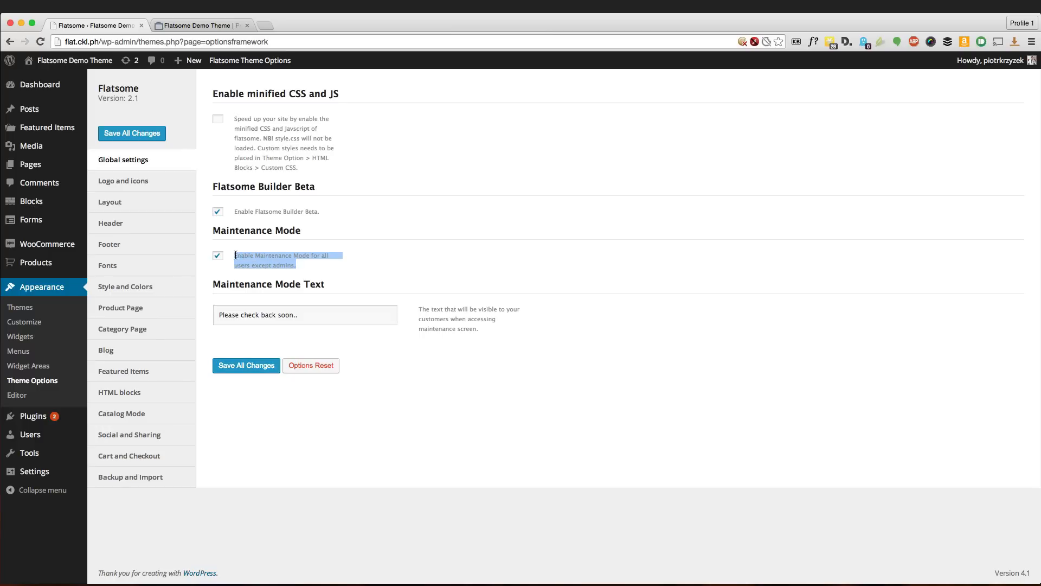
click(236, 255)
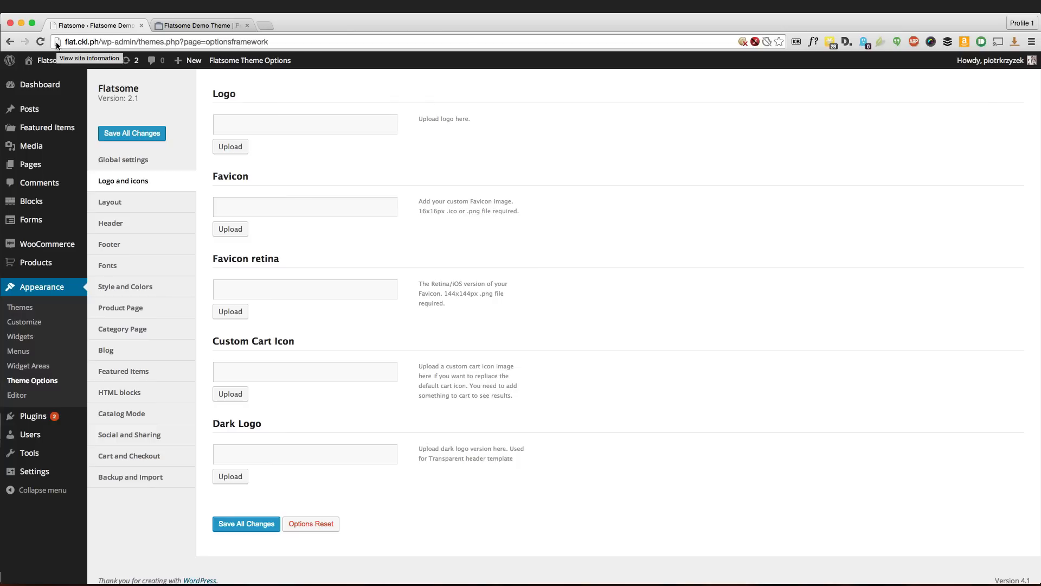
- Open the theme's logo and icons options and review the logo and retina favicon upload settings
drag(287, 258, 249, 258)
click(250, 258)
click(277, 122)
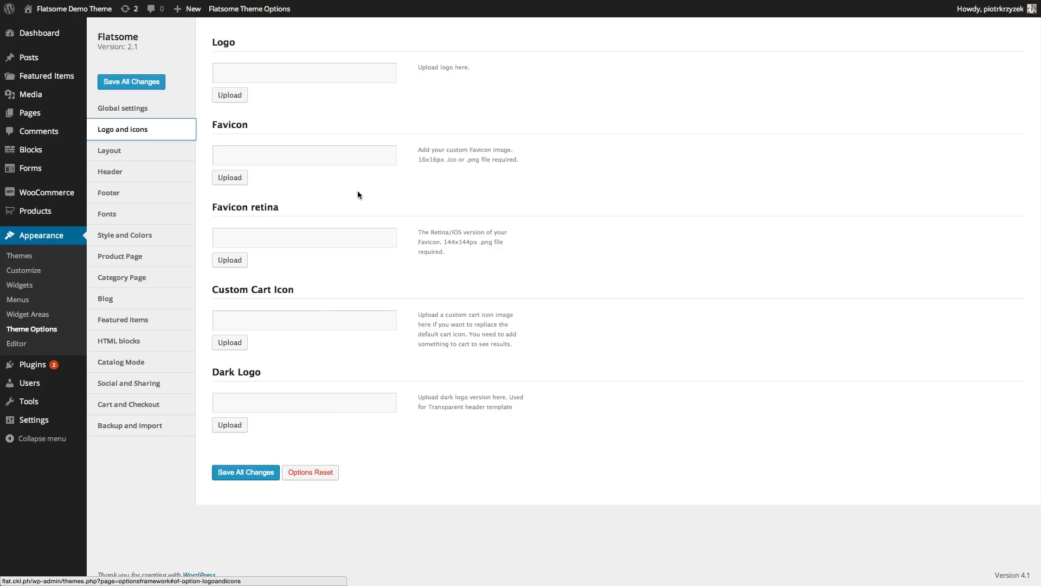
- Open the theme's Layout options and try the boxed and framed layout modes
click(170, 160)
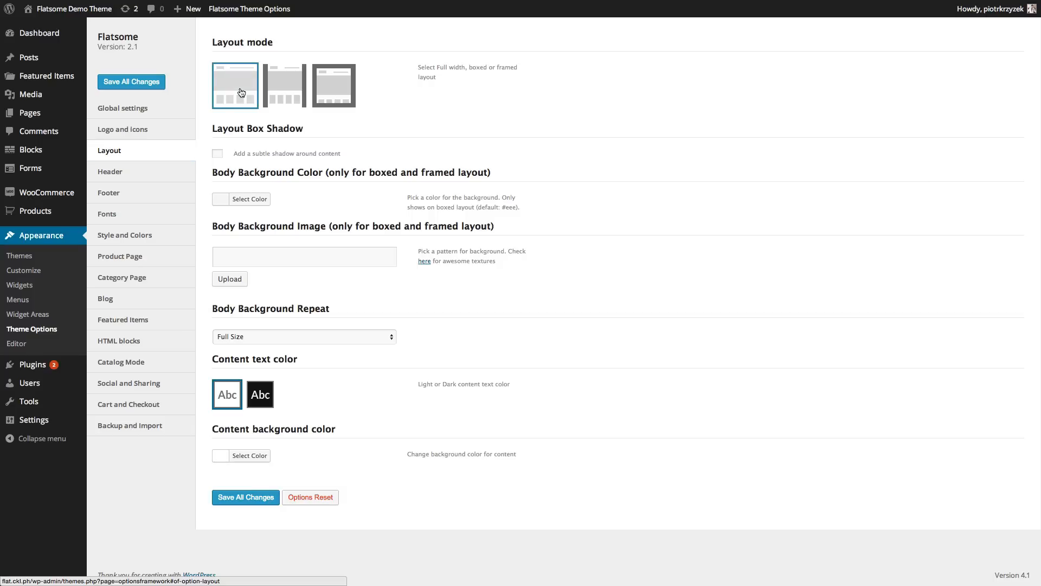
mouse_move(28, 112)
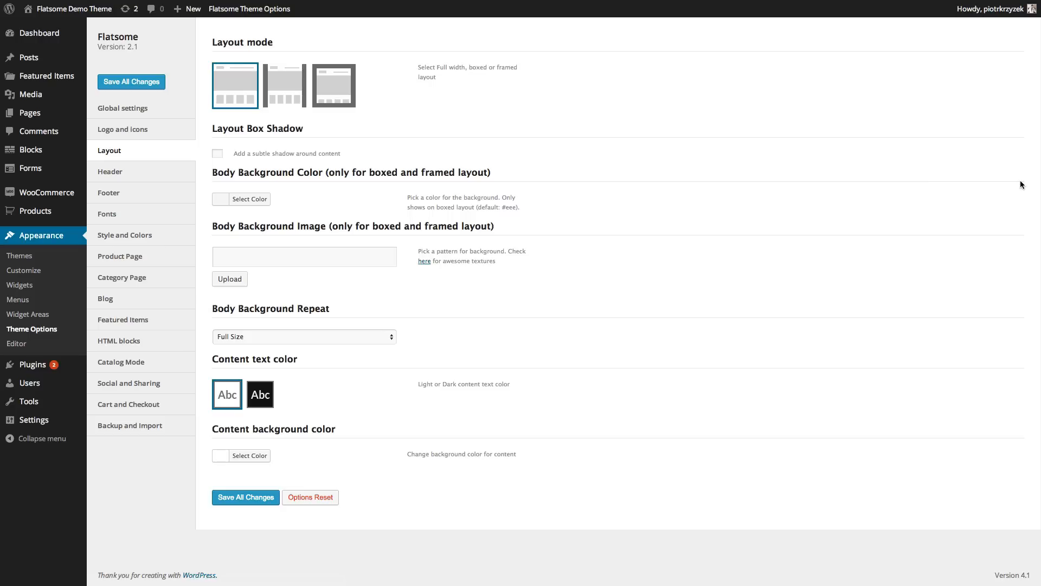
click(283, 87)
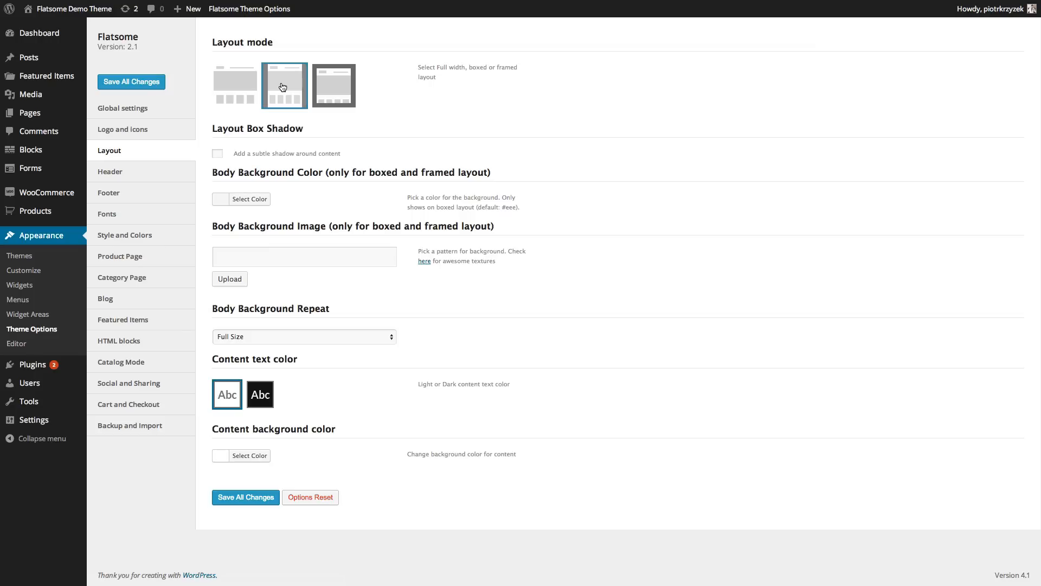
click(322, 88)
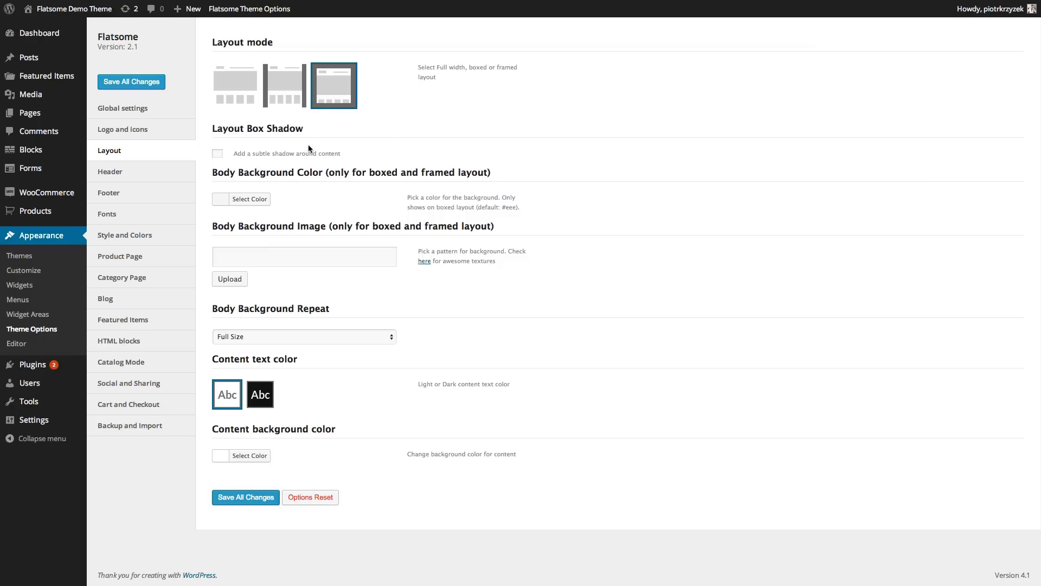
- Review the Layout Box Shadow option and the note on the body background color
mouse_move(342, 154)
mouse_down()
mouse_move(254, 154)
mouse_move(341, 154)
mouse_up()
click(253, 154)
click(283, 159)
drag(356, 155, 250, 154)
click(303, 154)
drag(506, 209, 515, 208)
click(510, 210)
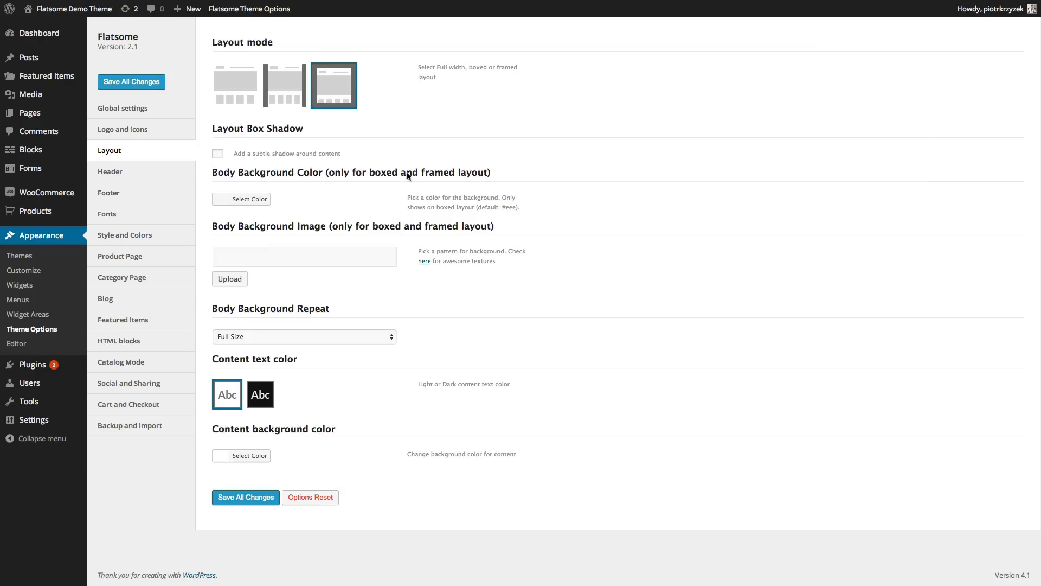
- Try #ffffff, #d1d1d1 and #f46744 as the body background color, and clear the picked color
click(230, 204)
click(239, 244)
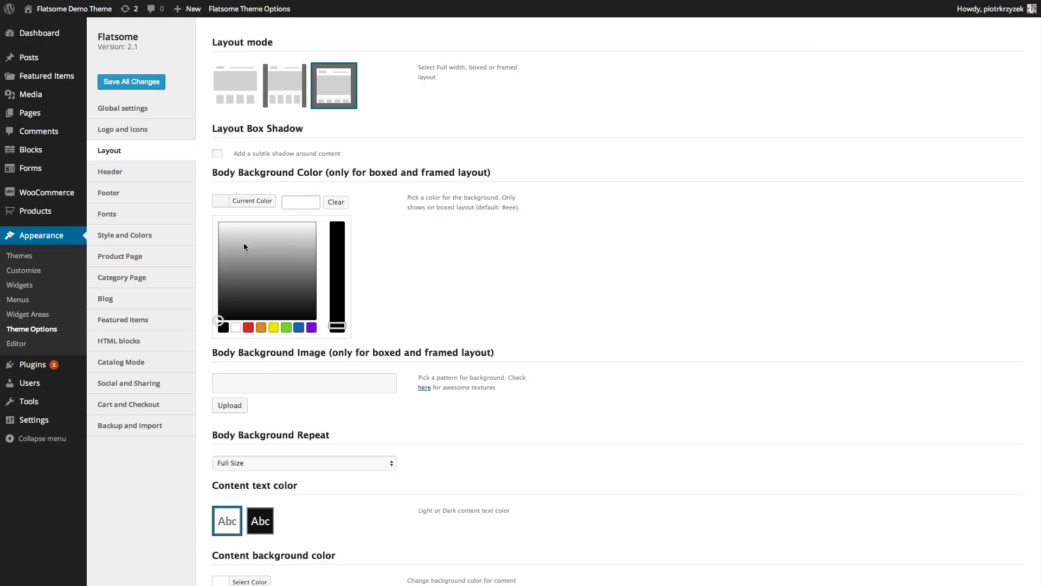
drag(235, 237, 216, 215)
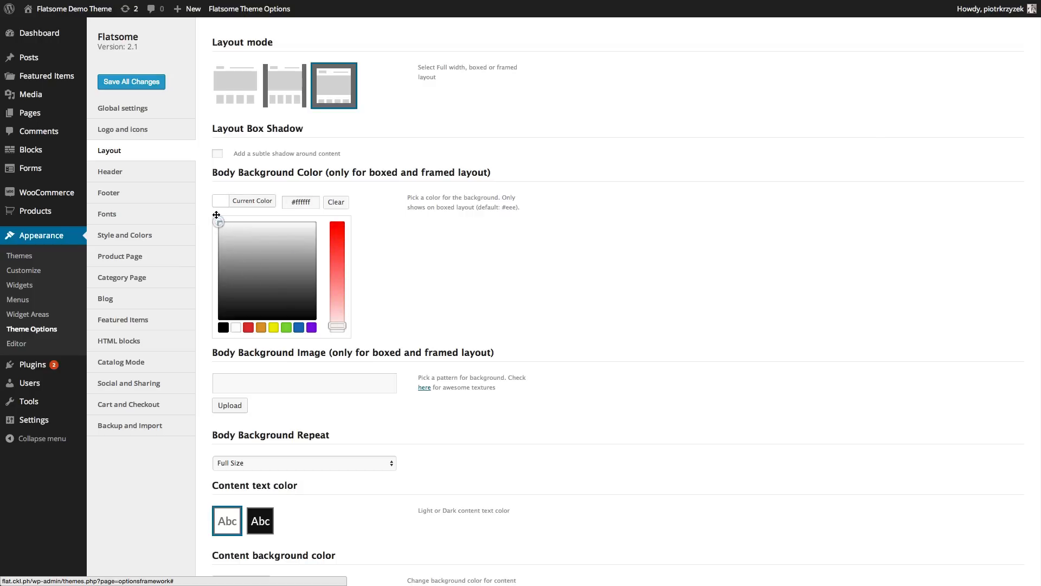
drag(313, 202, 283, 200)
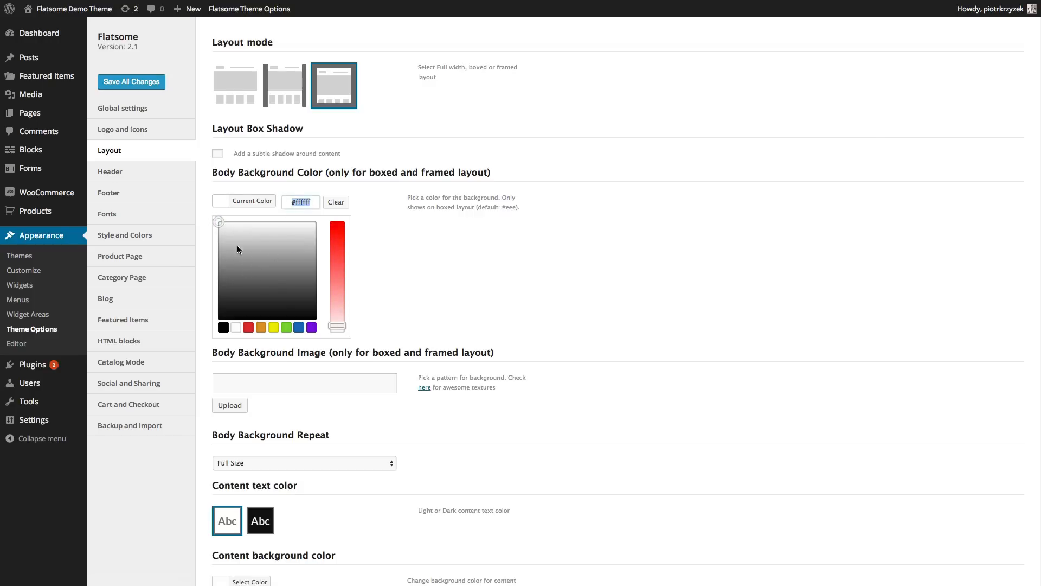
drag(237, 245, 230, 237)
click(270, 267)
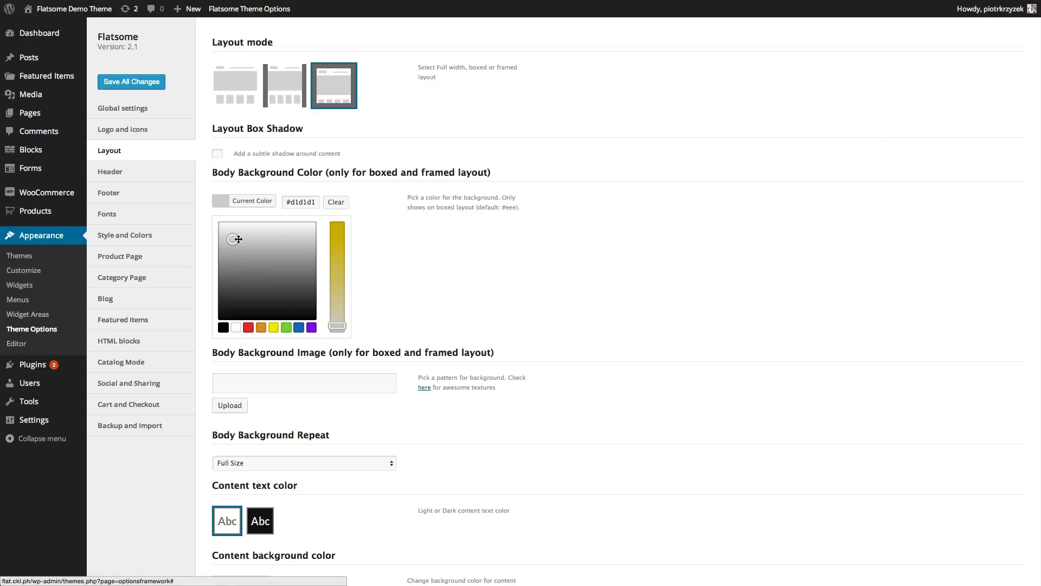
click(336, 251)
drag(233, 233, 222, 225)
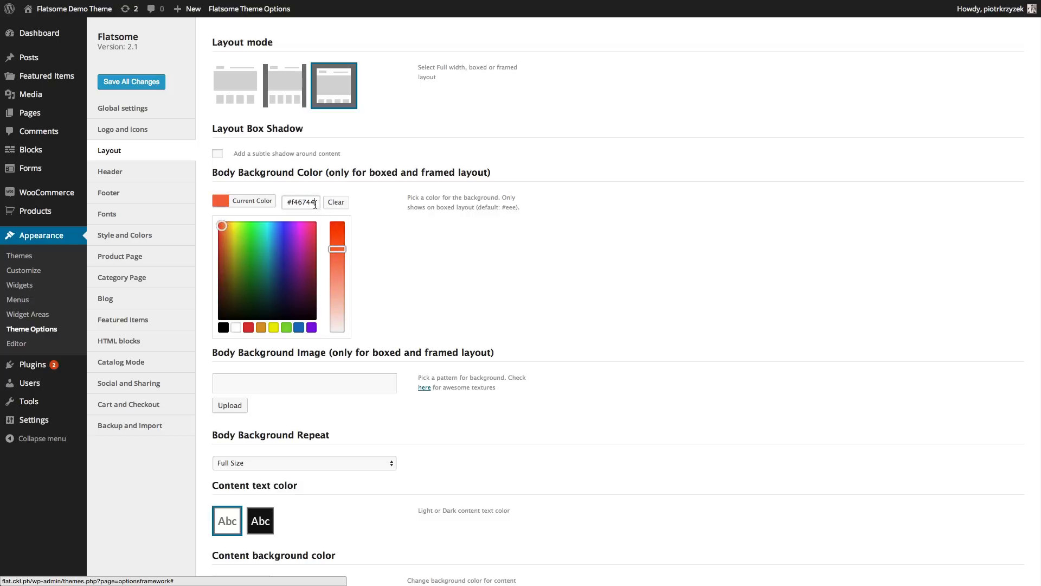
click(336, 202)
click(383, 237)
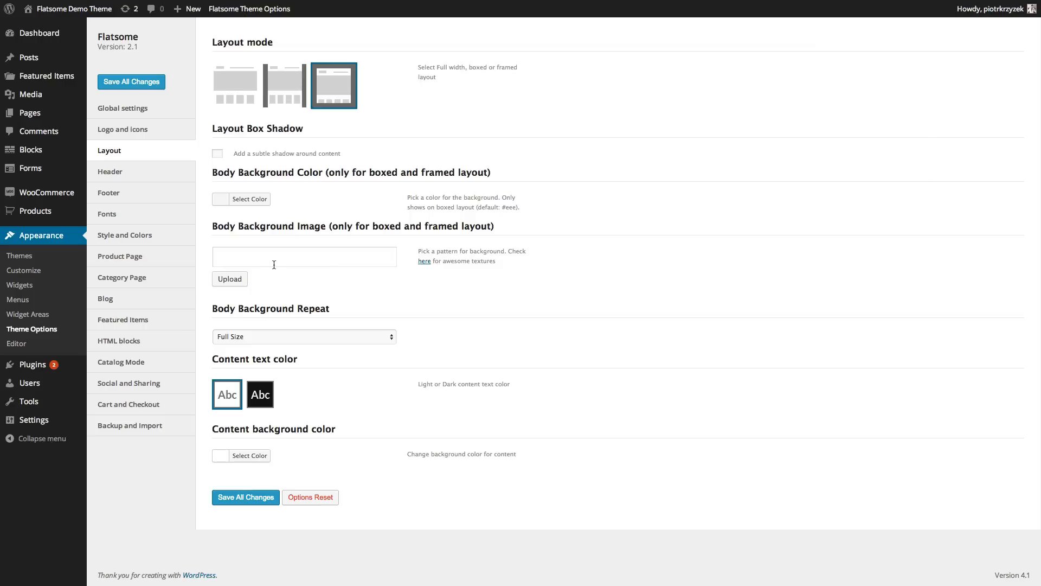
- Try Tiled for Body Background Repeat and switch the setting back to Full Size
click(291, 327)
click(268, 340)
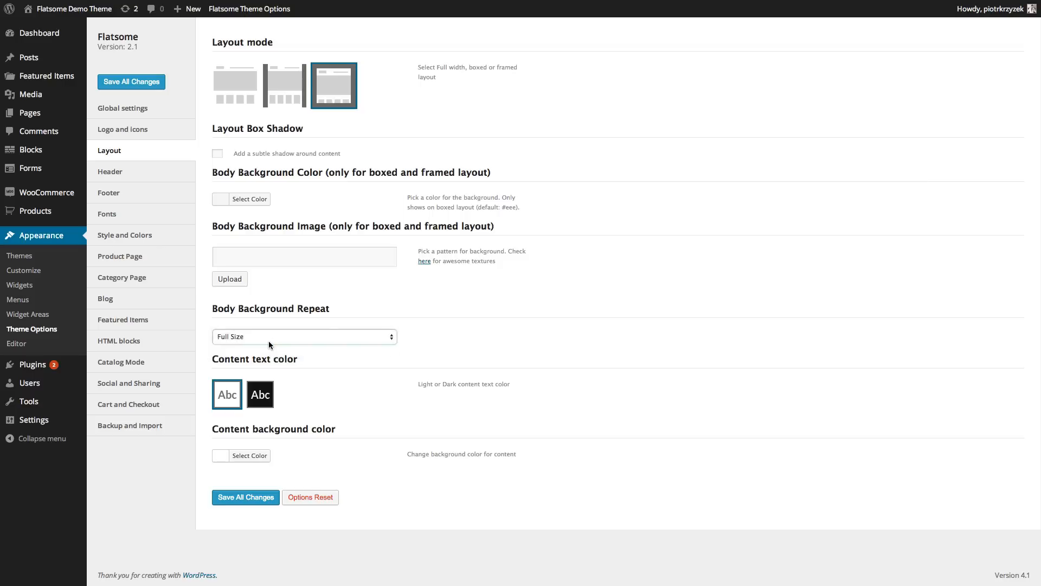
drag(212, 308, 282, 308)
click(348, 310)
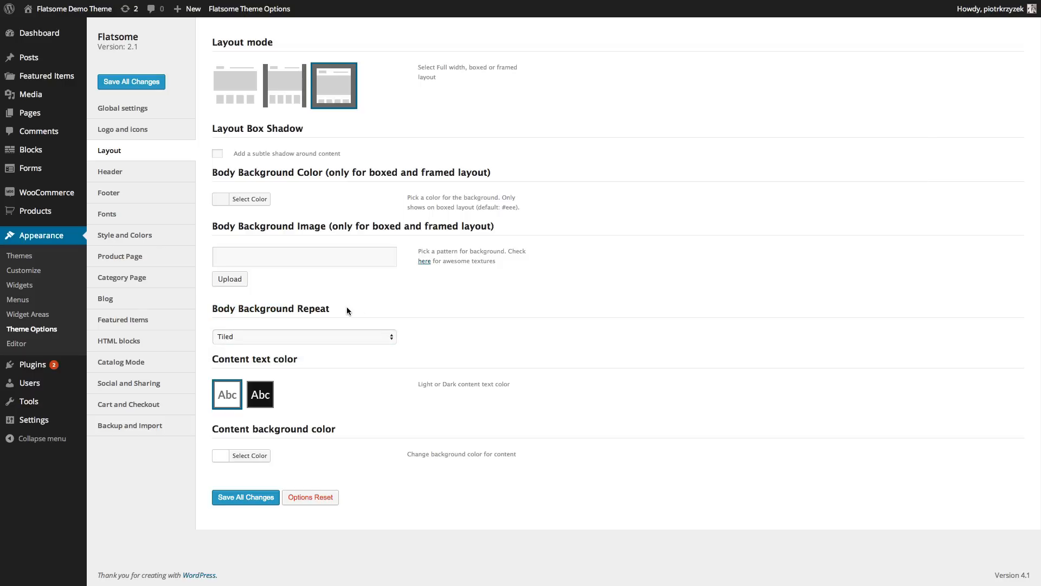
click(280, 337)
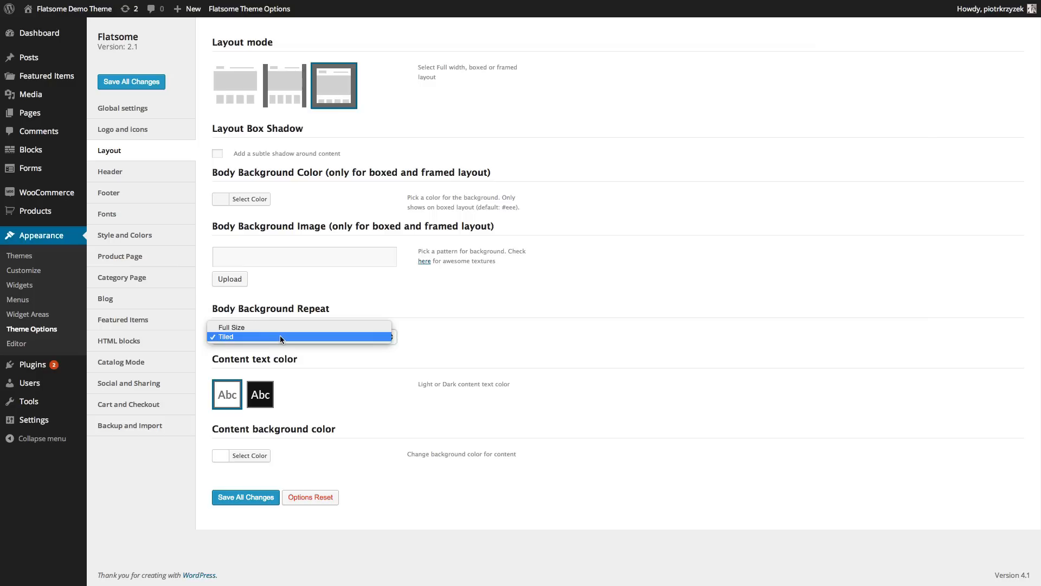
click(280, 336)
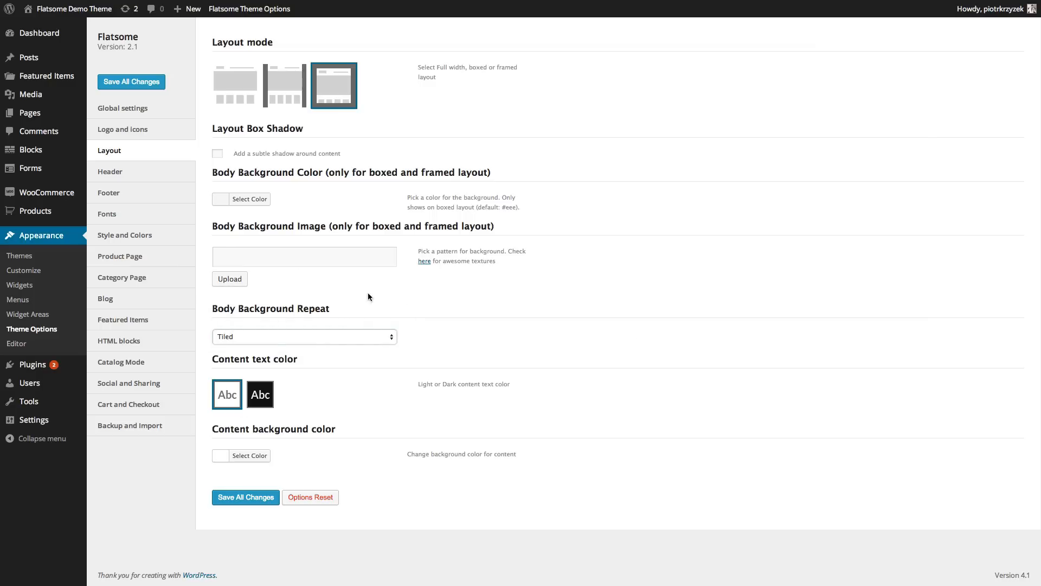
click(276, 335)
click(265, 328)
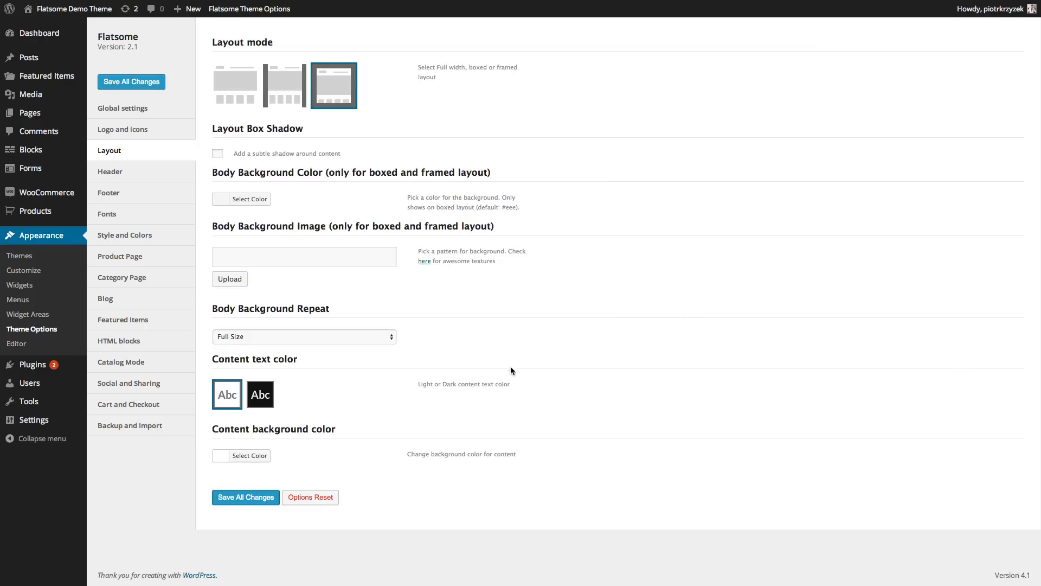
- Review the content text color option, try the white-on-black style and return to the dark-on-white one
triple_click(464, 380)
click(385, 389)
mouse_move(44, 105)
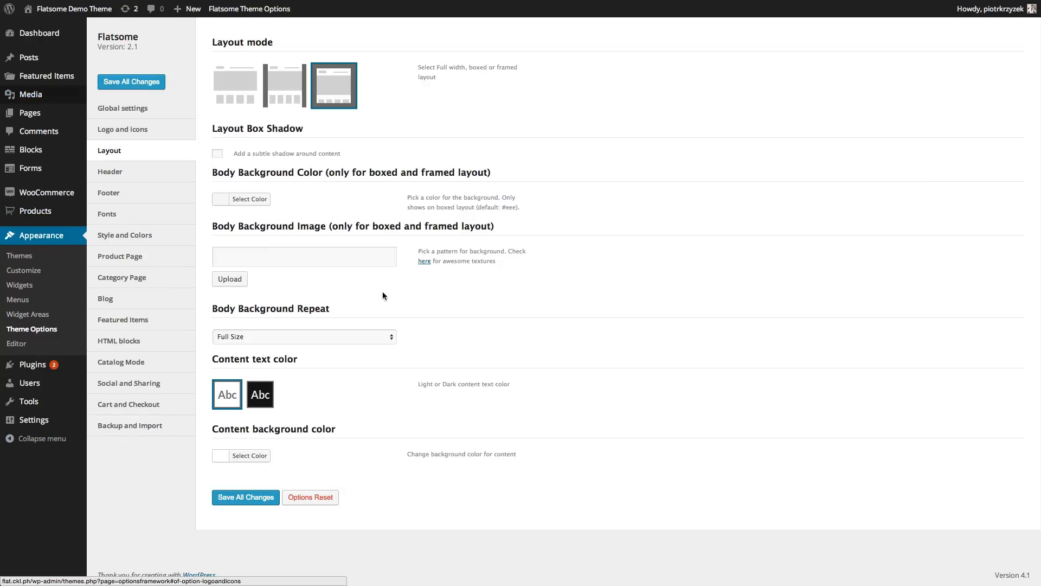
click(261, 394)
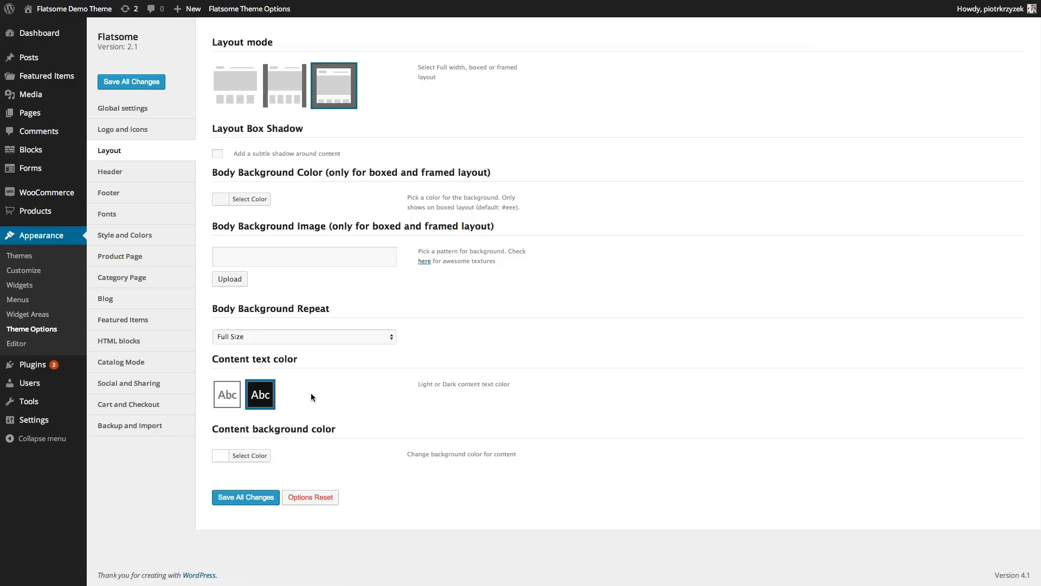
click(227, 394)
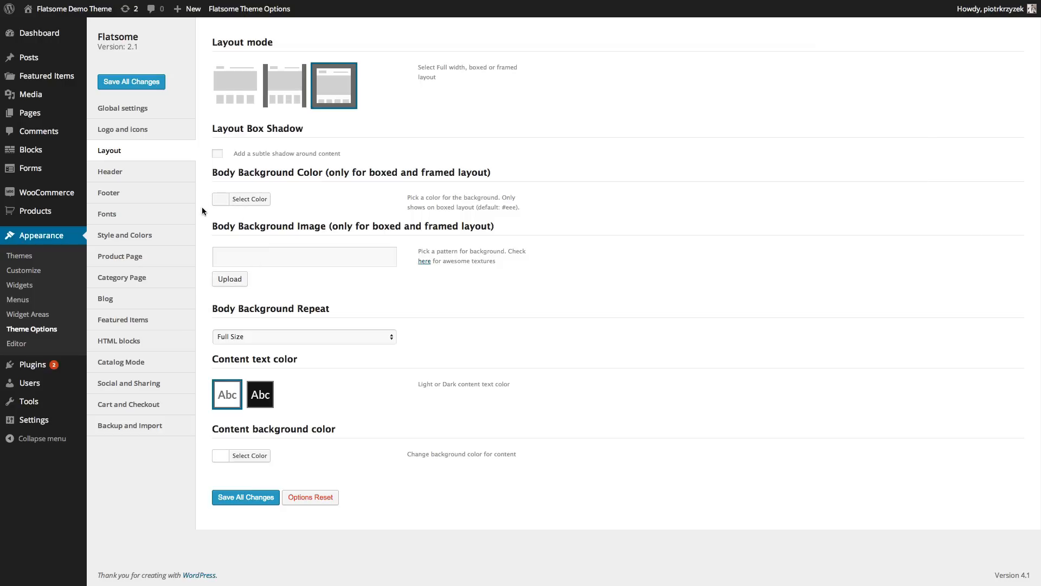
- Look over the background and content layout settings and examine the post area on the site's front page
drag(212, 221, 539, 501)
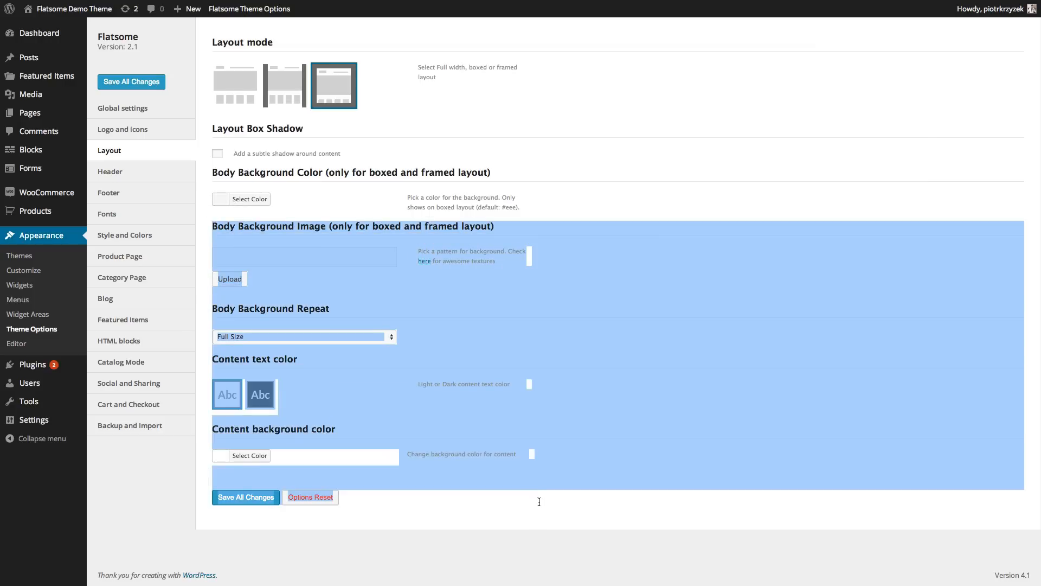
click(539, 501)
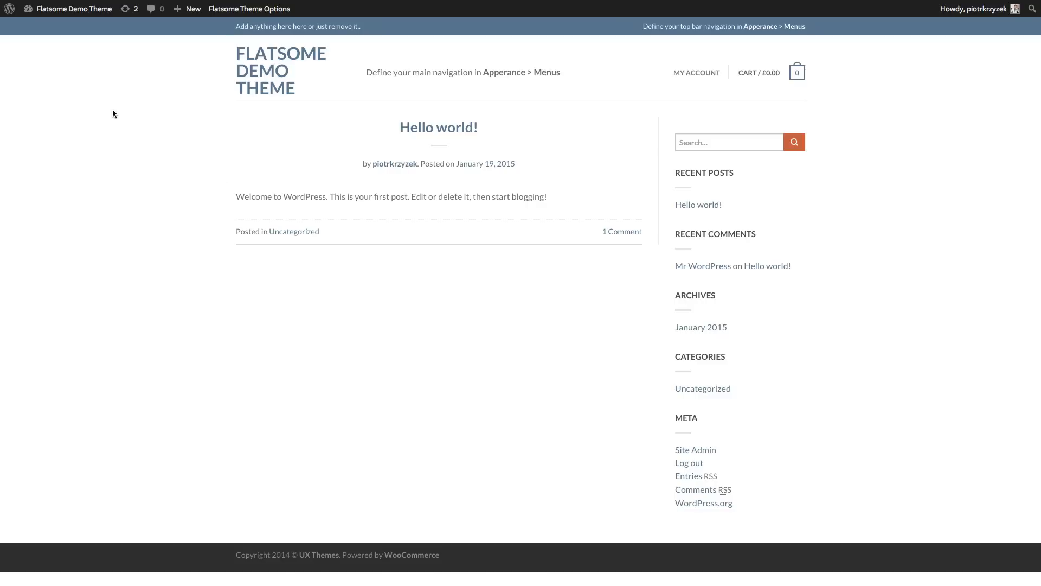
drag(112, 109, 81, 320)
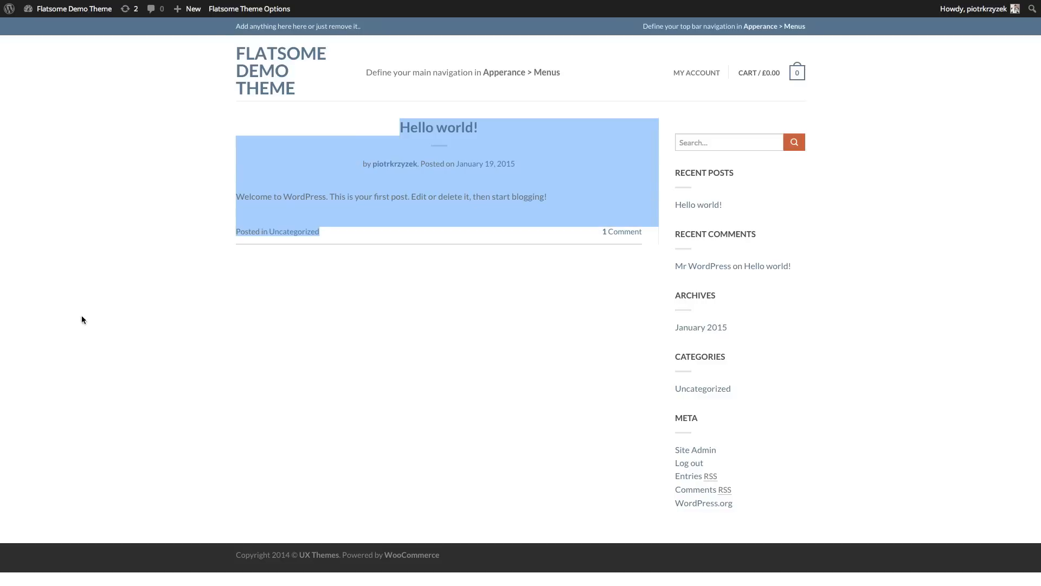
click(91, 241)
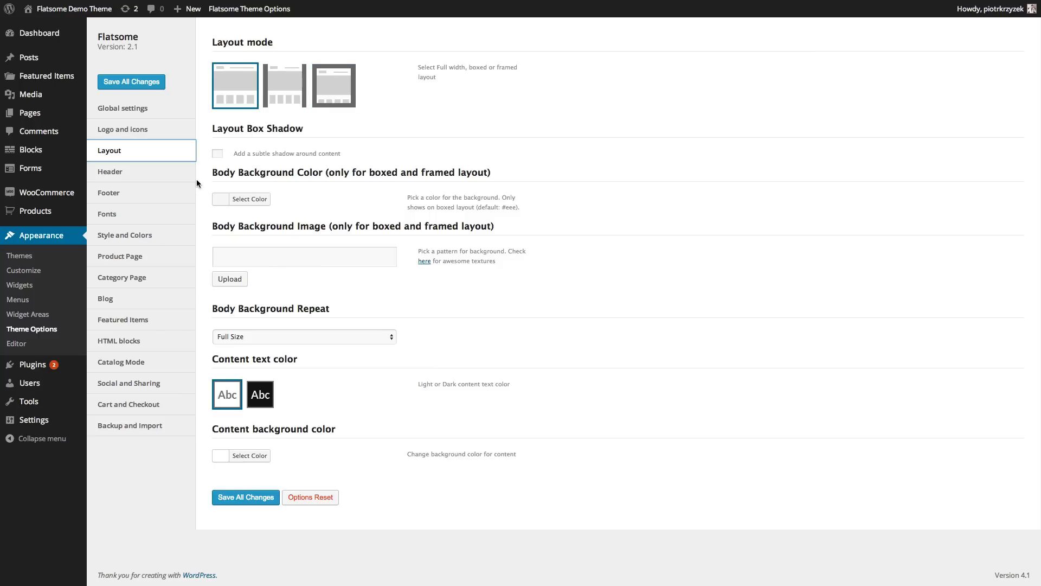
- Open the theme's Header options, browse the header presets and import the red Mega Shop preset
click(169, 173)
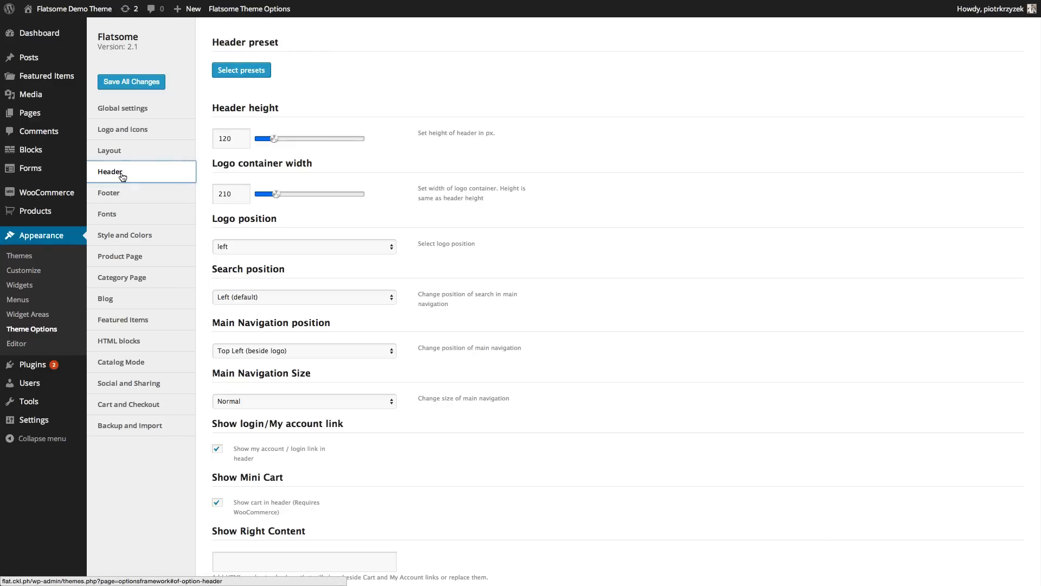
click(244, 71)
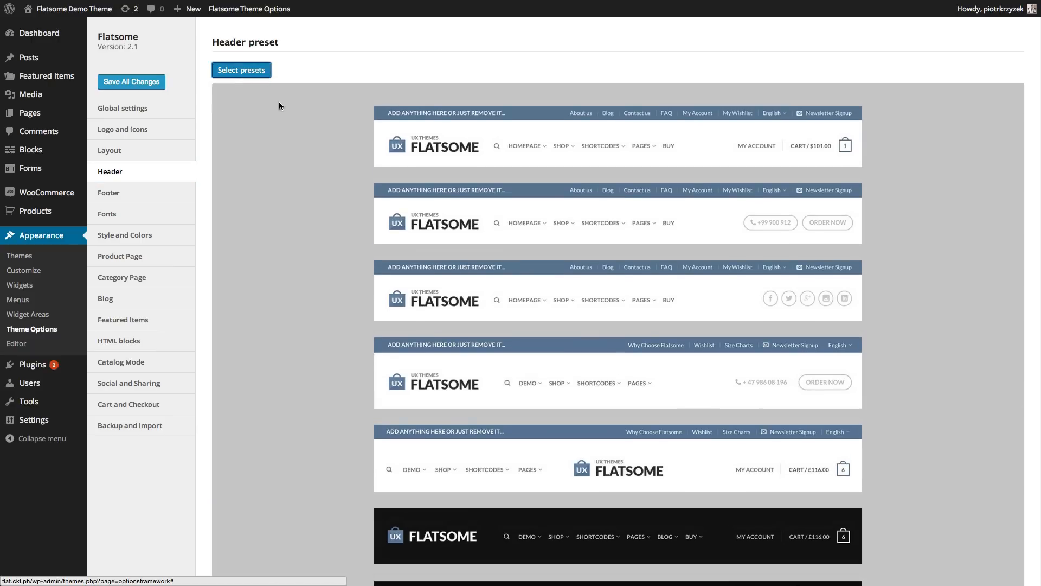
scroll(278, 102, down, 1)
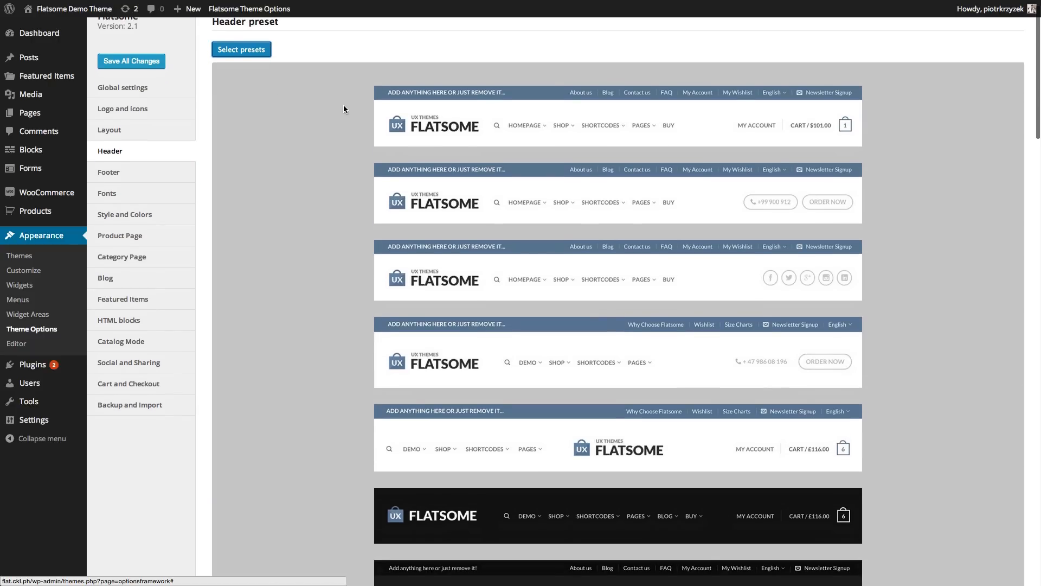
scroll(350, 158, down, 4)
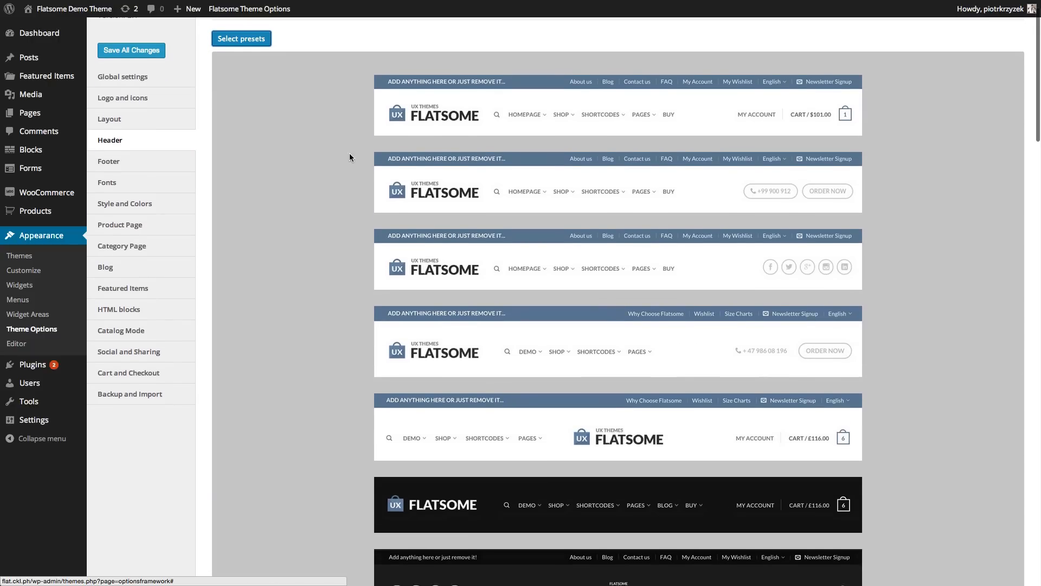
scroll(349, 157, down, 2)
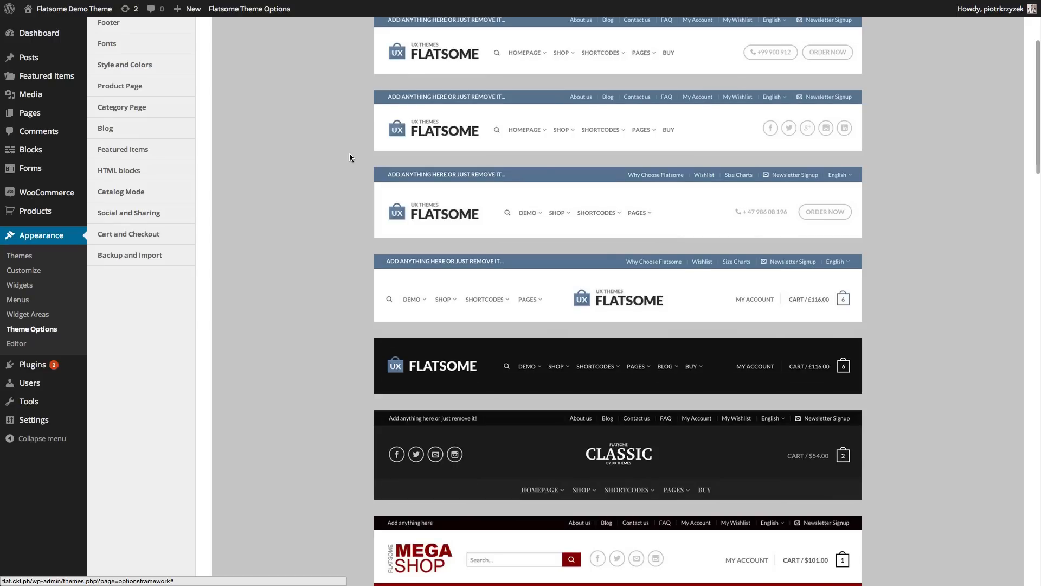
scroll(350, 242, down, 3)
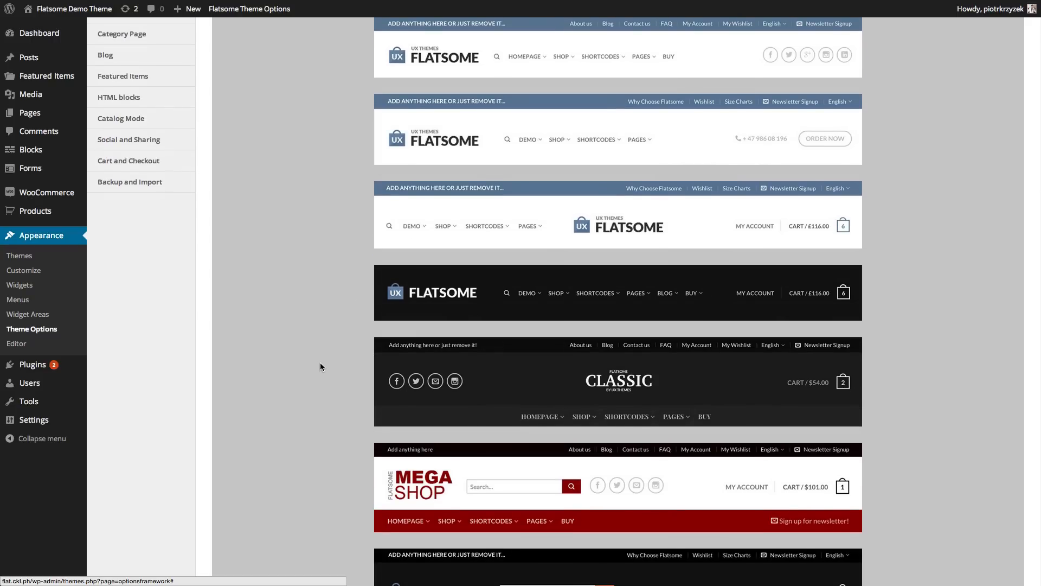
scroll(321, 364, down, 3)
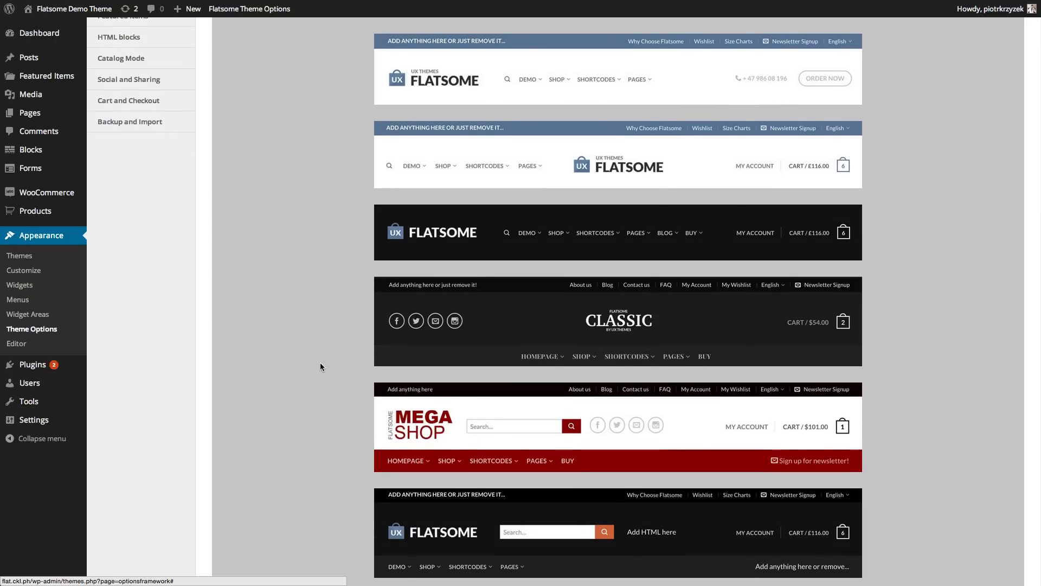
scroll(320, 365, down, 4)
scroll(320, 366, down, 3)
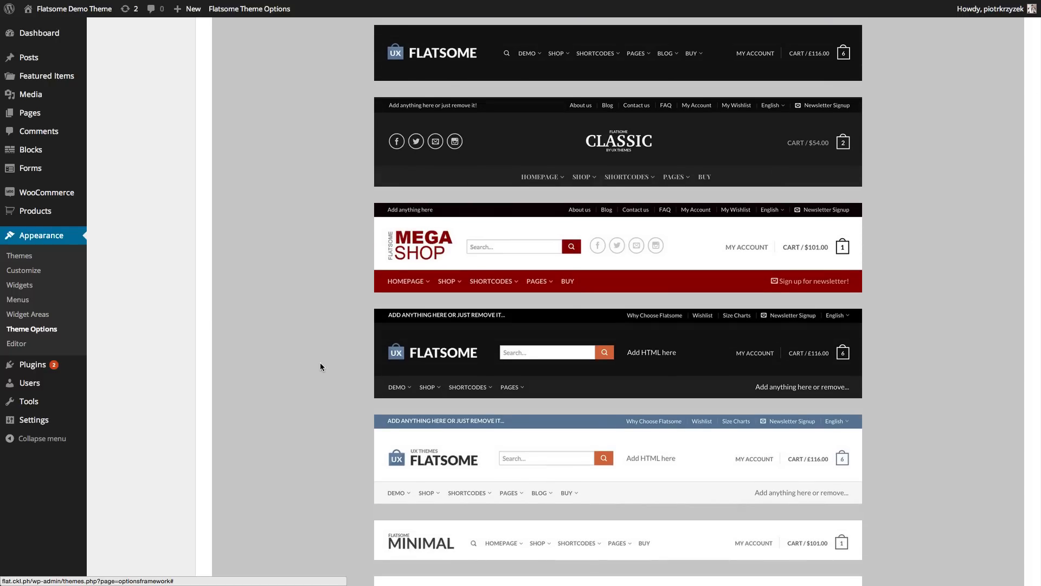
scroll(321, 367, down, 2)
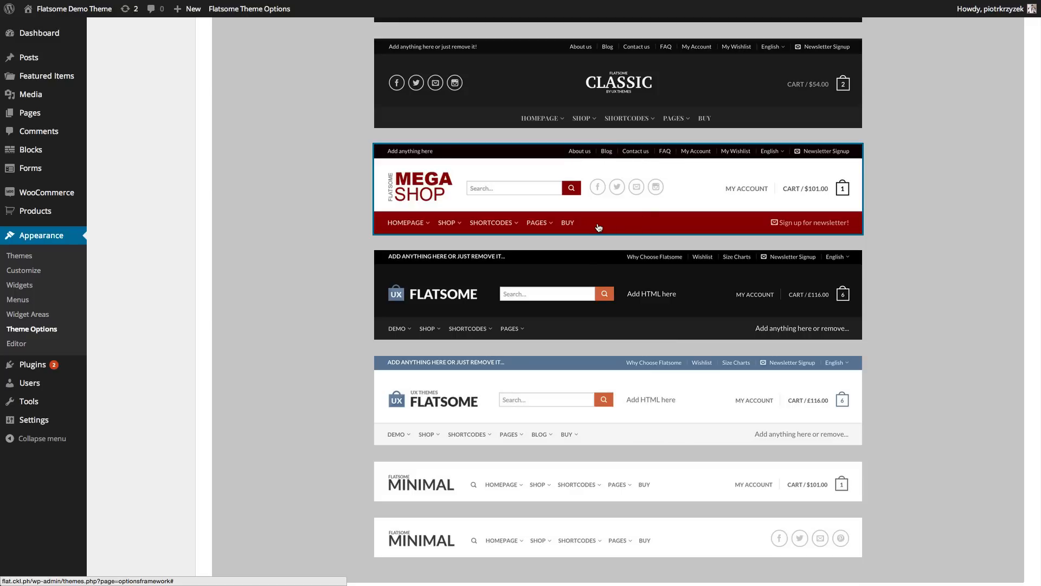
click(450, 225)
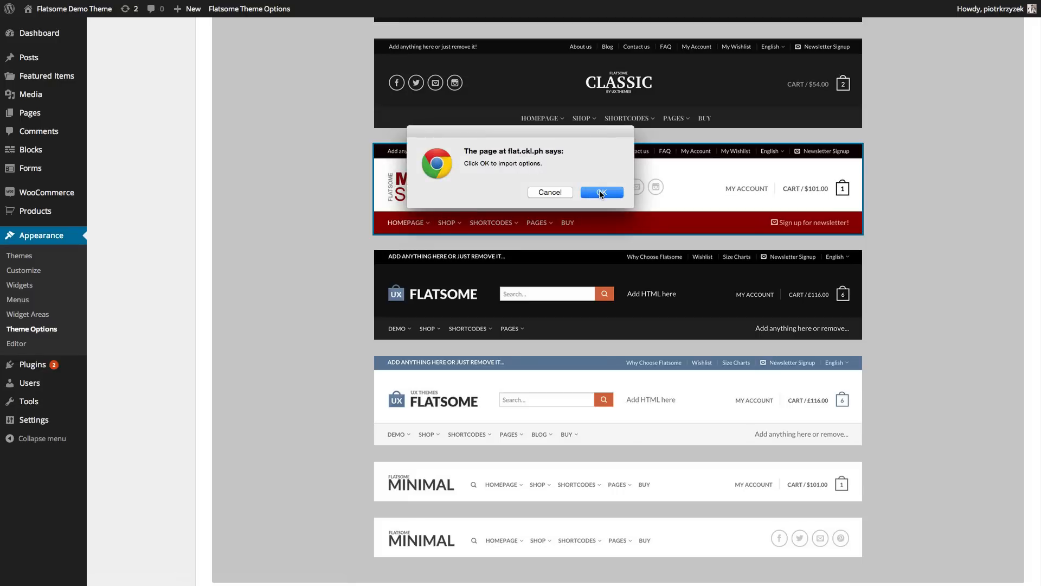
click(601, 192)
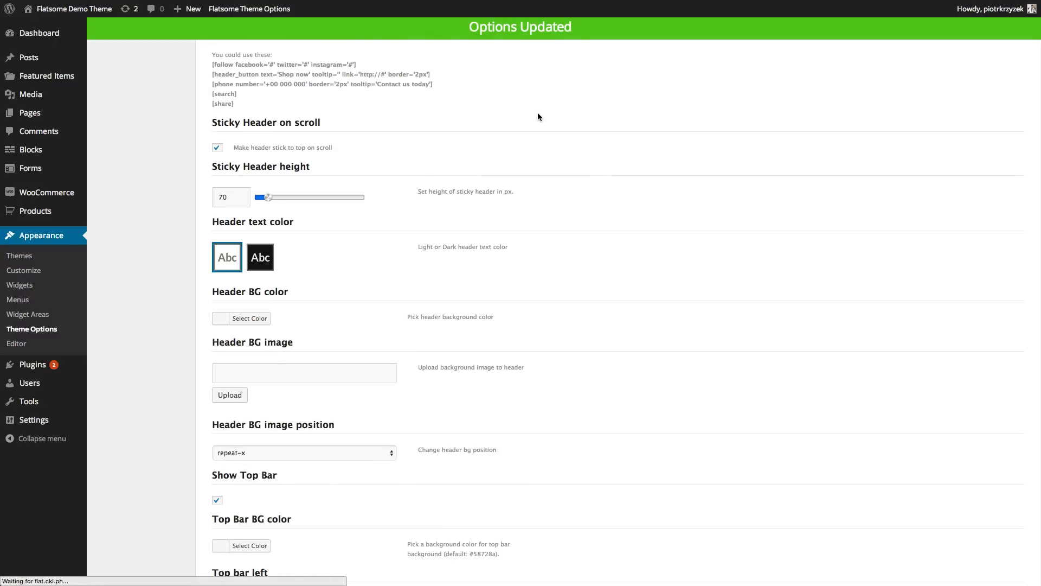
scroll(537, 103, down, 3)
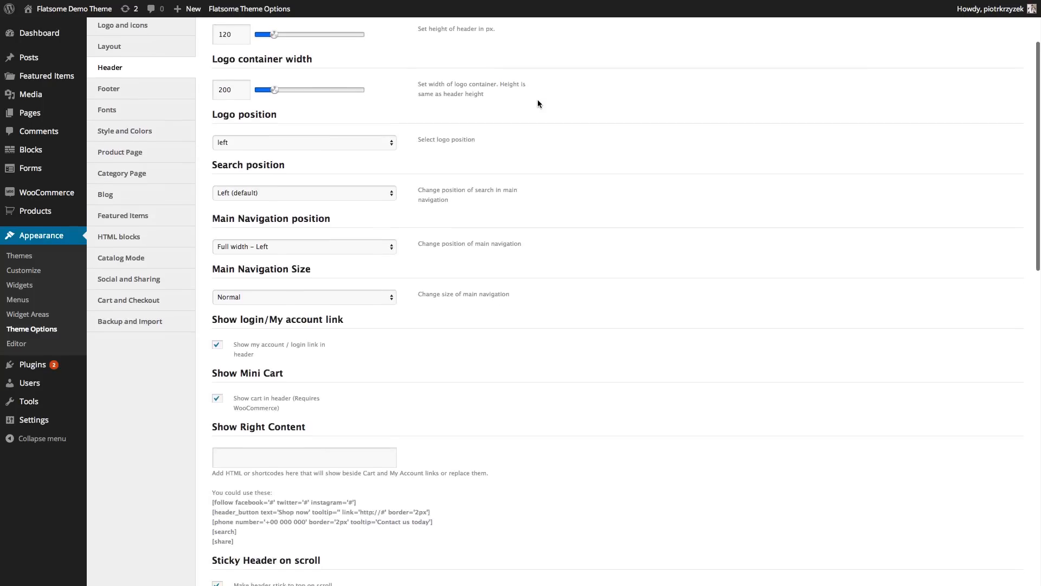
- Look over the remaining header options down to the top bar settings and compare them with the site's front page
scroll(537, 99, down, 10)
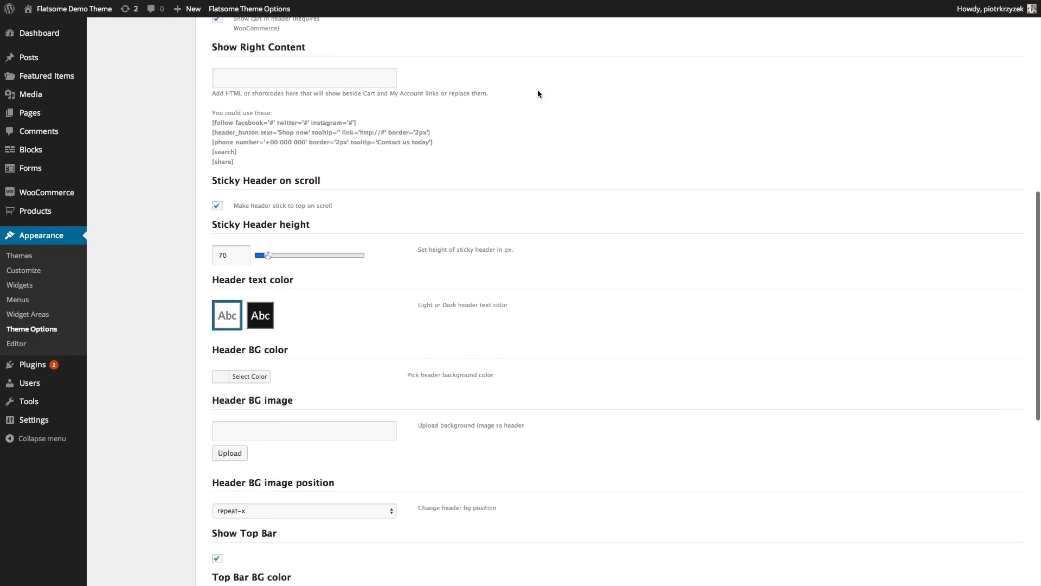
scroll(537, 89, down, 8)
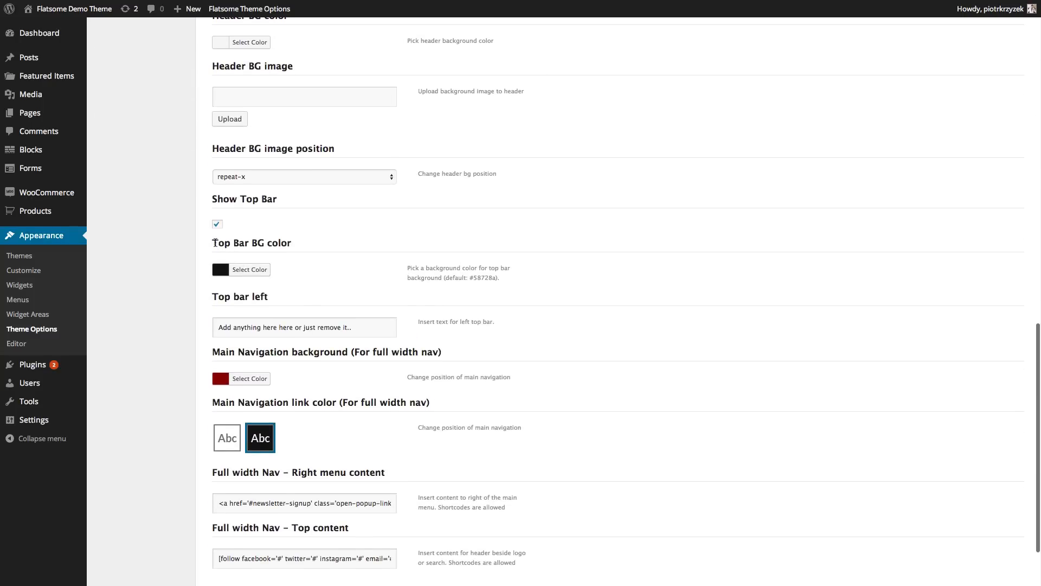
drag(219, 243, 271, 242)
click(271, 243)
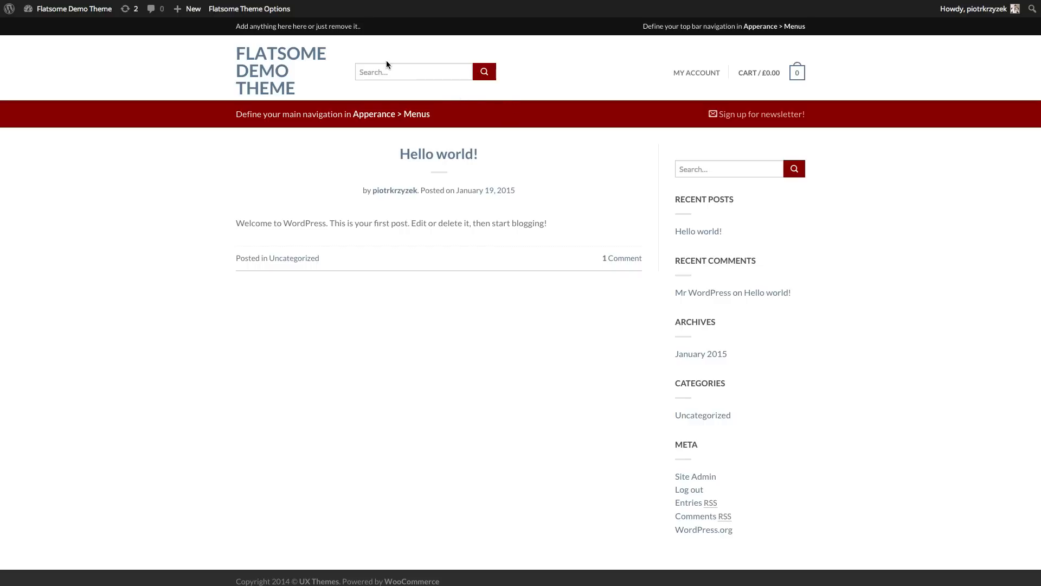
key(ctrl+Tab)
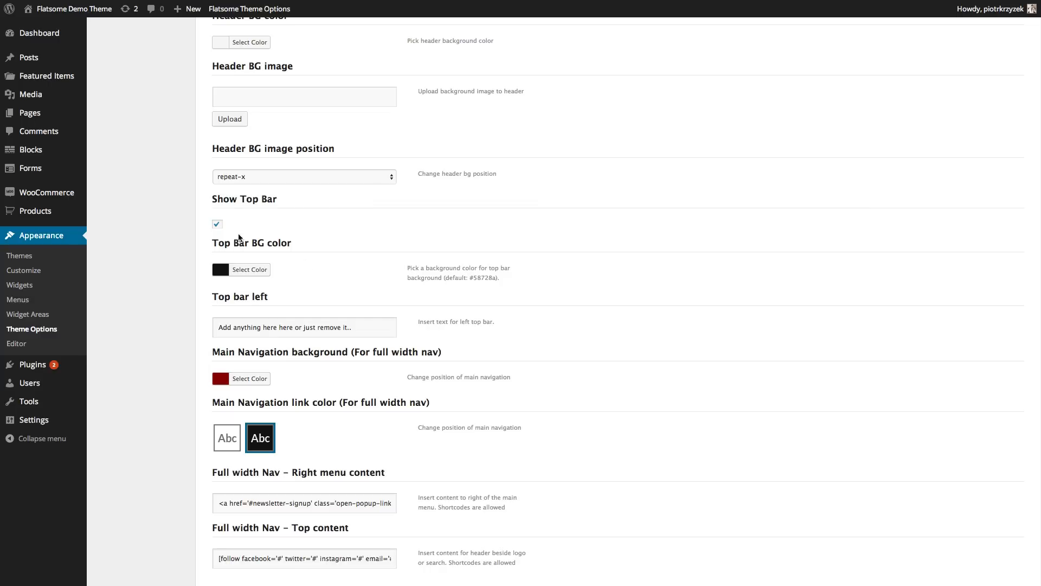
drag(219, 243, 280, 243)
click(261, 257)
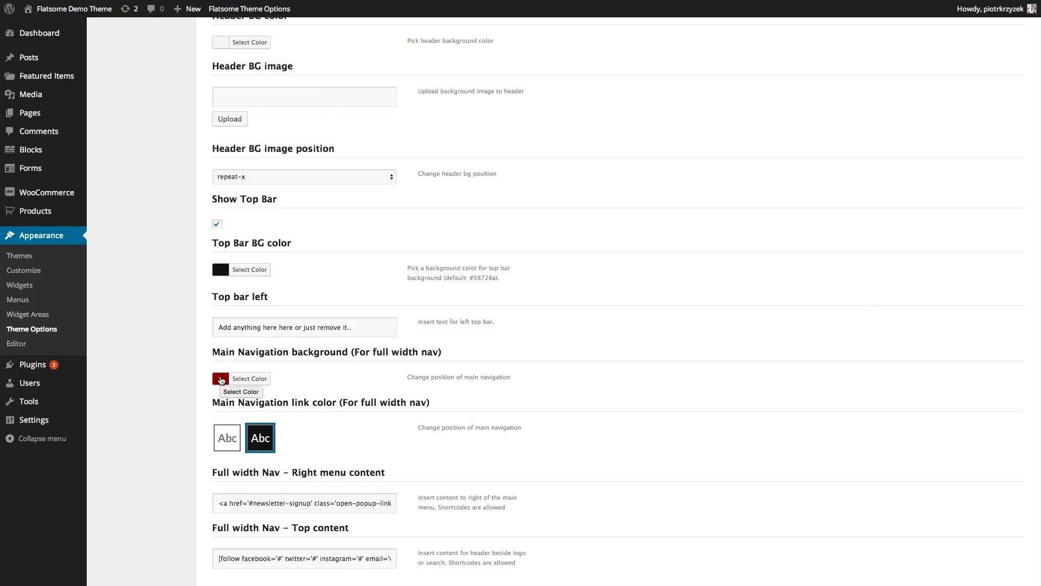
- Change the full-width Main Navigation background color to a bright blue
click(221, 379)
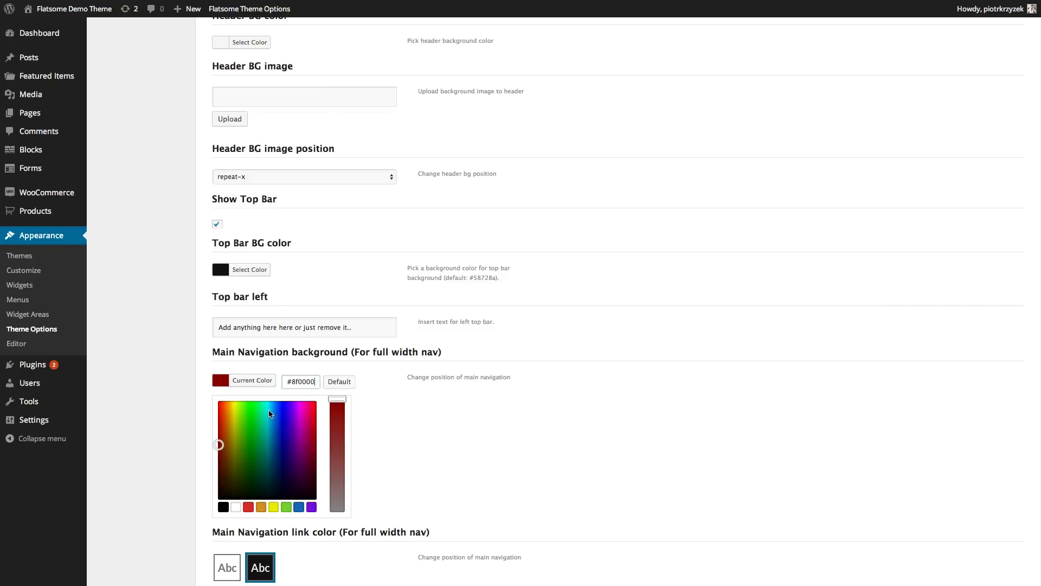
drag(270, 414, 277, 409)
click(337, 410)
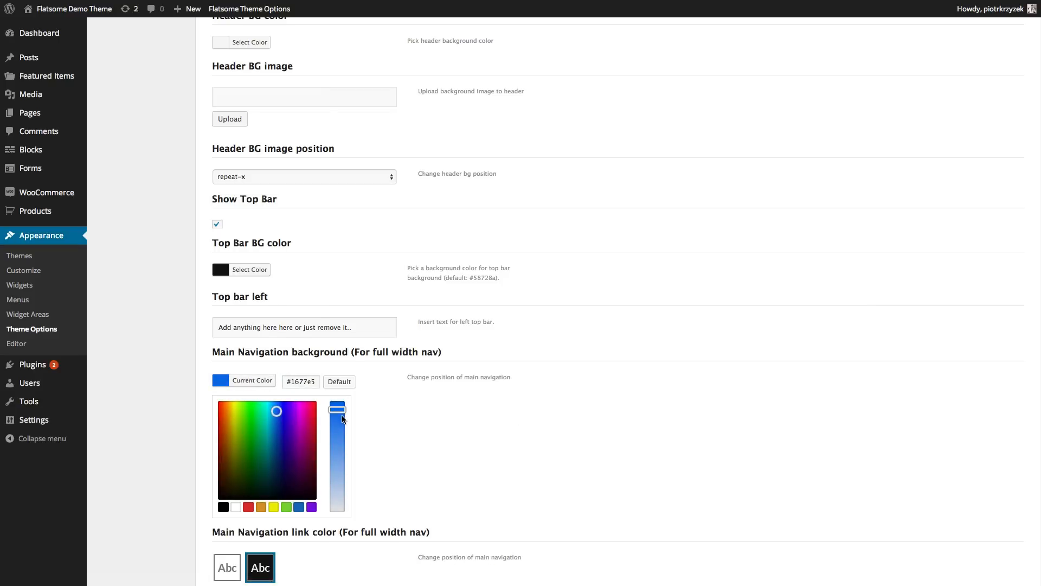
drag(342, 418, 342, 415)
click(415, 412)
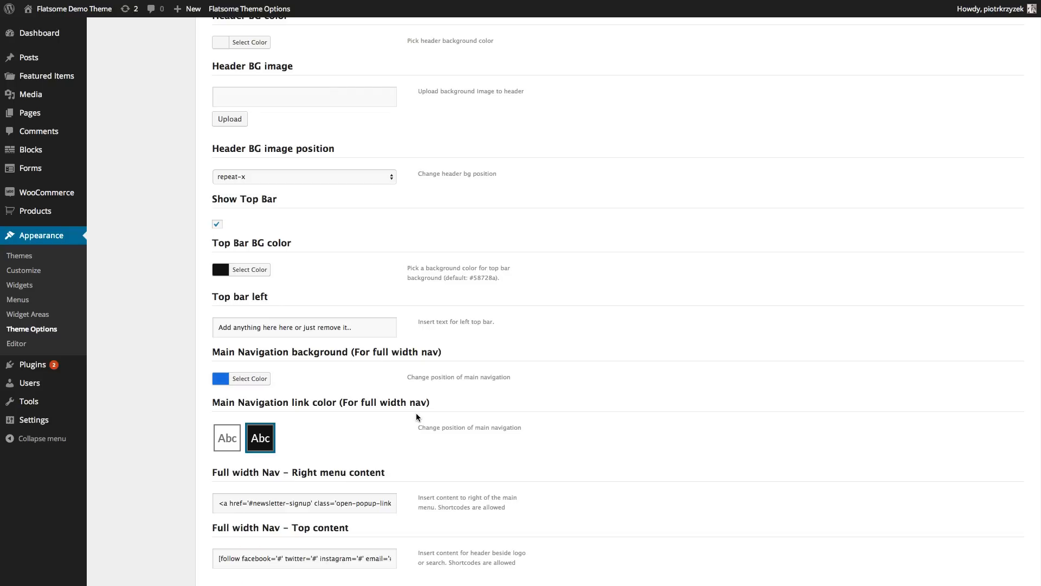
- Change the Top Bar BG color to a muted grayish blue
click(220, 271)
drag(226, 321, 219, 331)
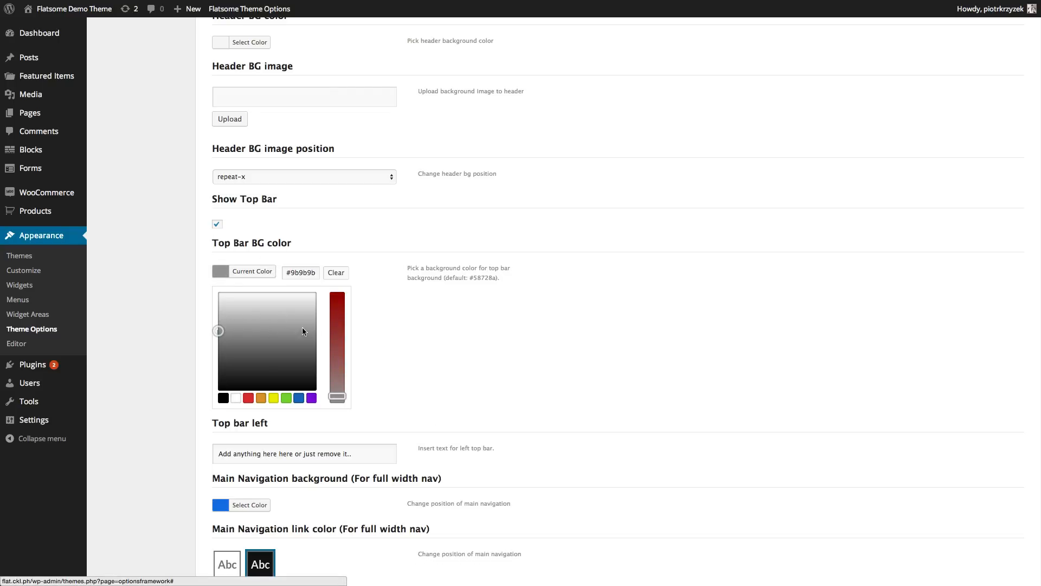
click(298, 397)
drag(342, 322, 340, 358)
click(477, 335)
- Save all theme option changes and reload the site's front page to check the header colors
scroll(477, 335, up, 15)
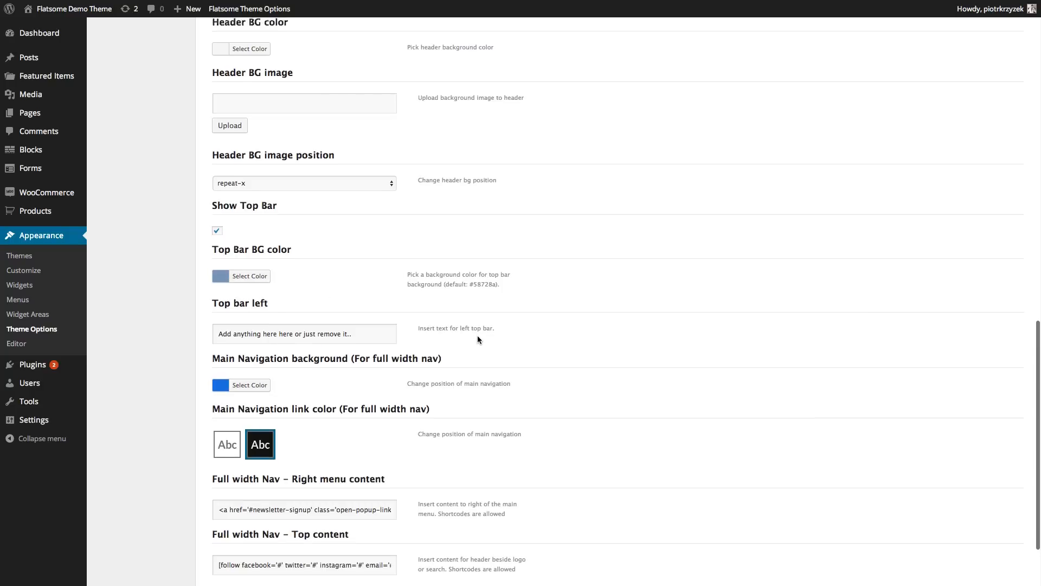
click(122, 81)
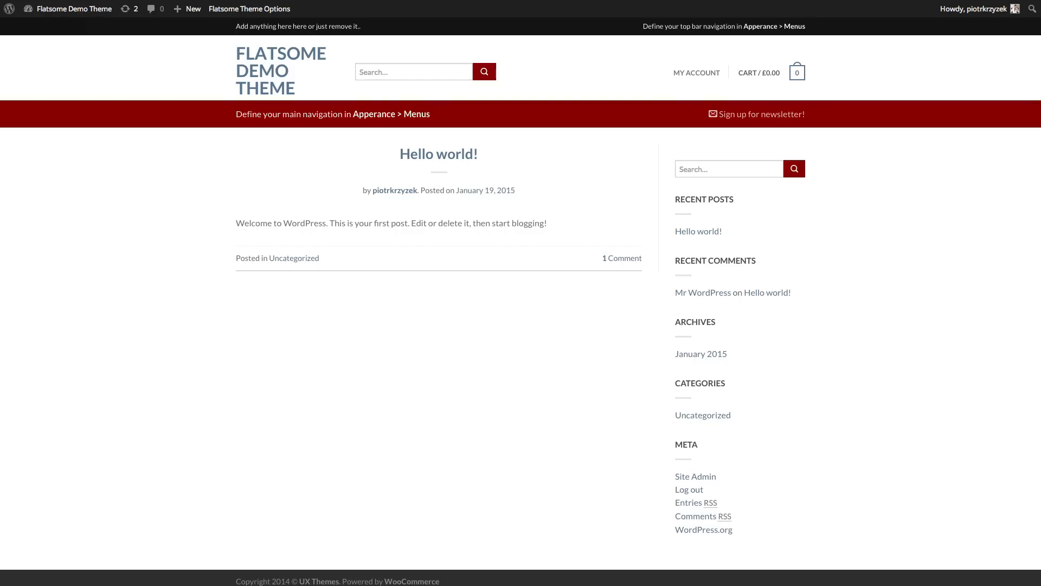
key(super+r)
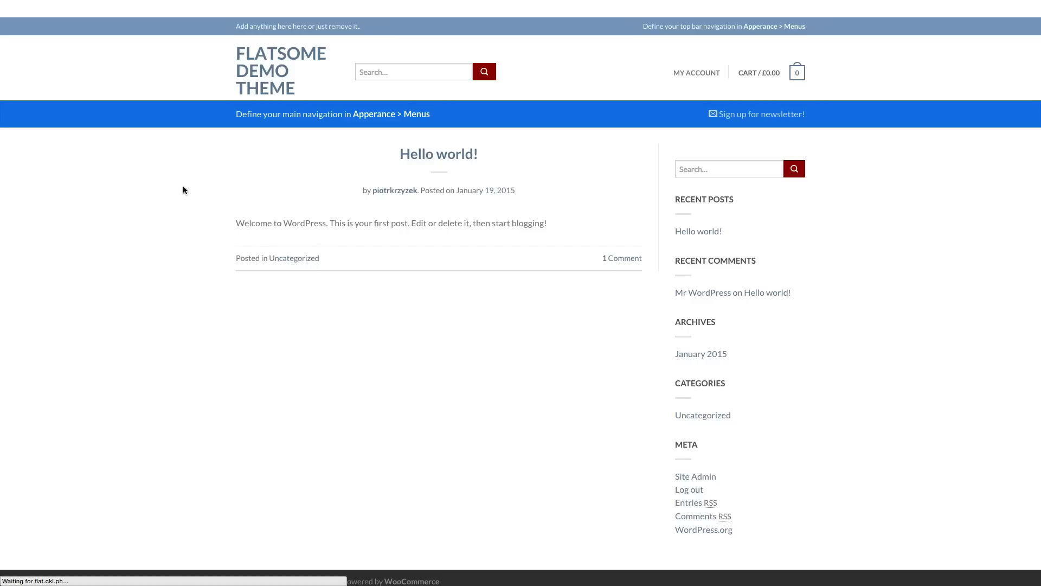
key(ctrl+Tab)
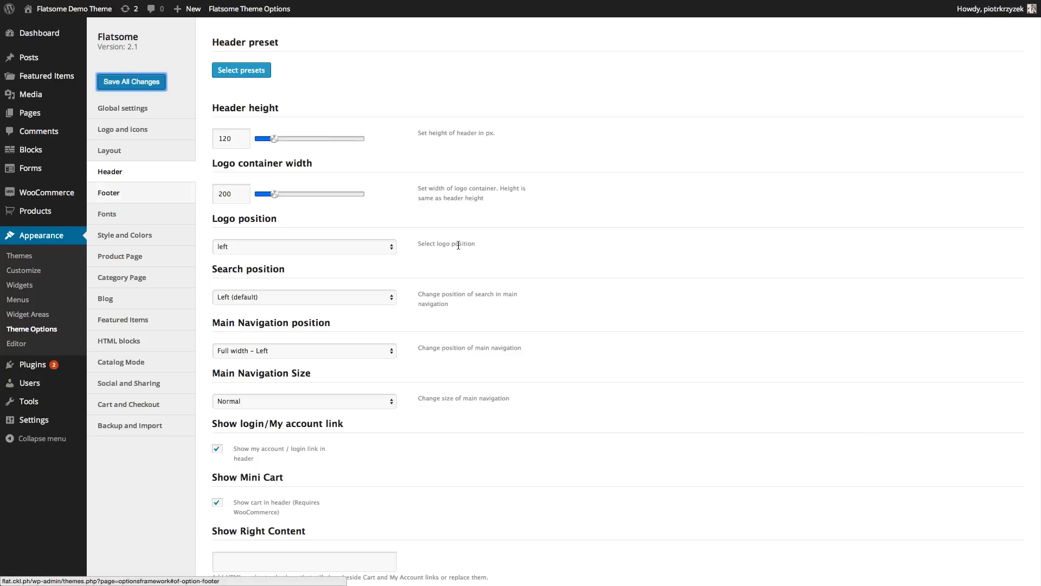
- Review the header height and logo position options and examine the logo and search box on the front page
scroll(477, 243, up, 2)
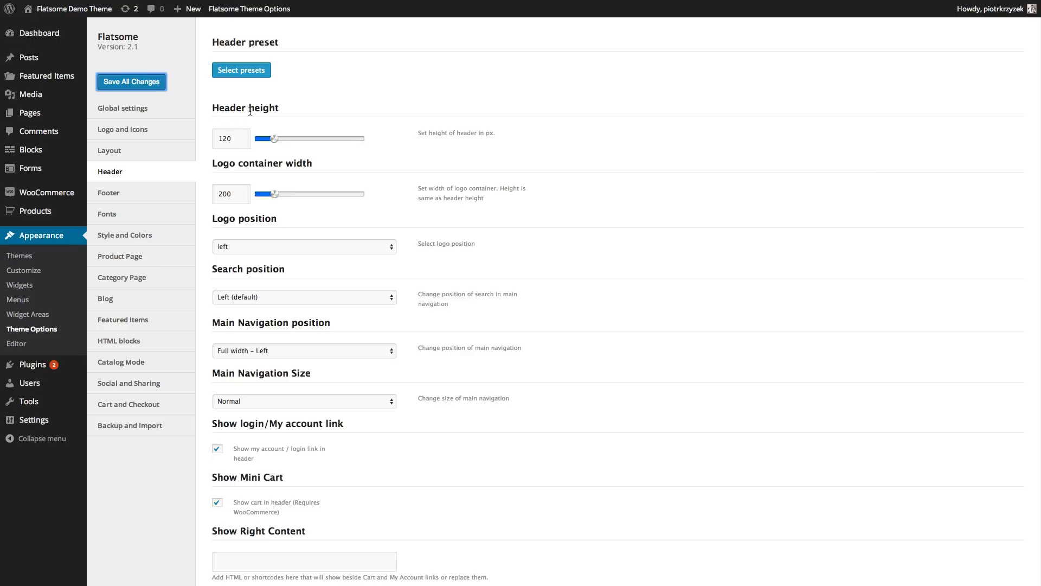
key(ctrl+Tab)
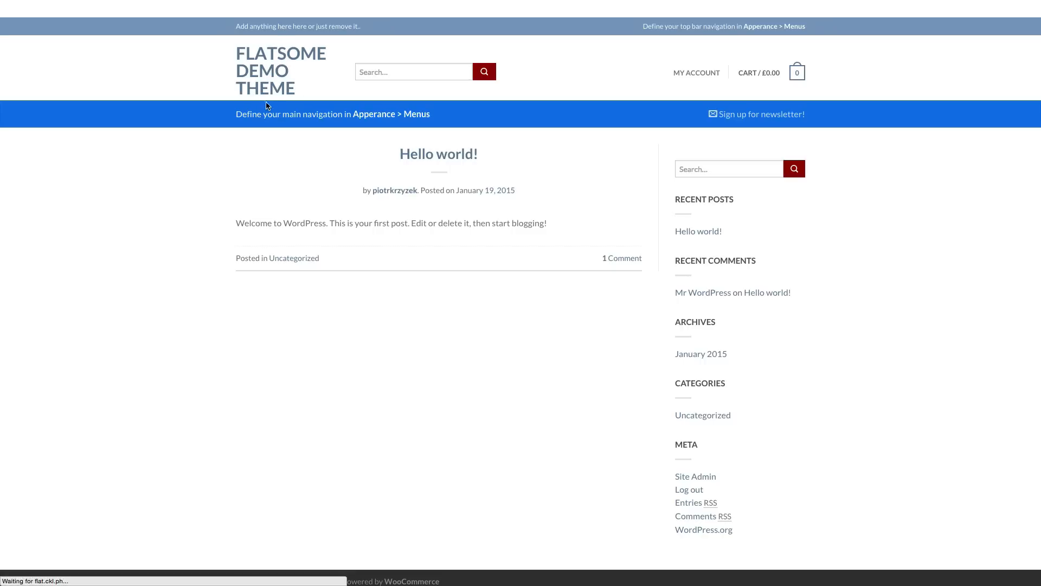
key(ctrl+Tab)
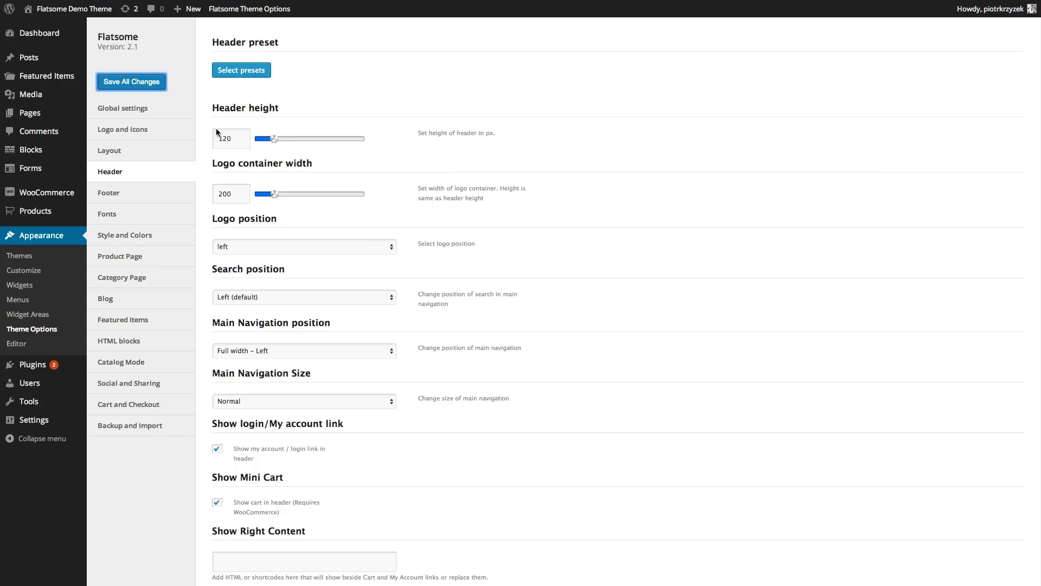
click(302, 214)
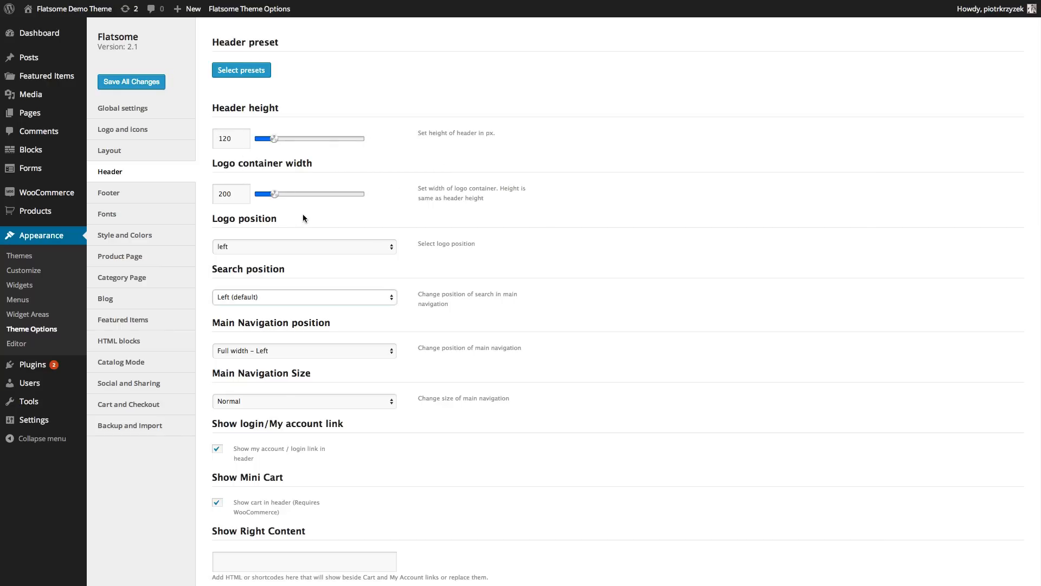
click(274, 245)
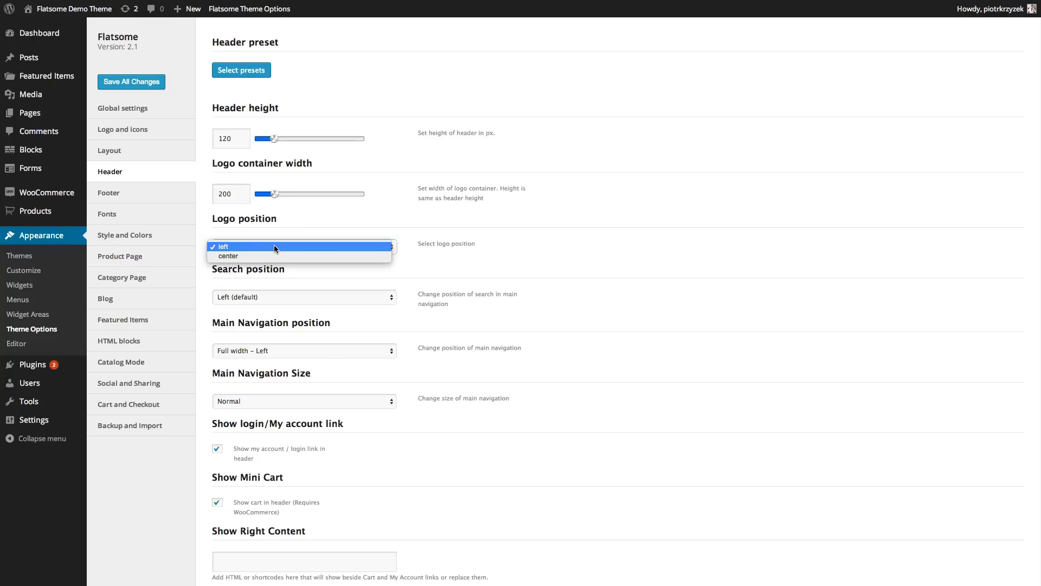
click(290, 220)
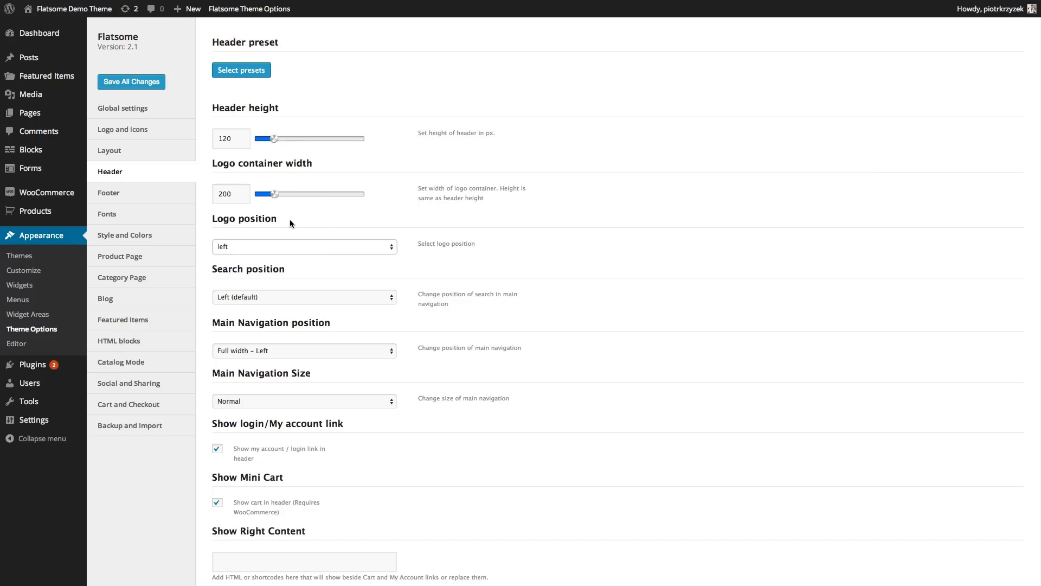
click(295, 244)
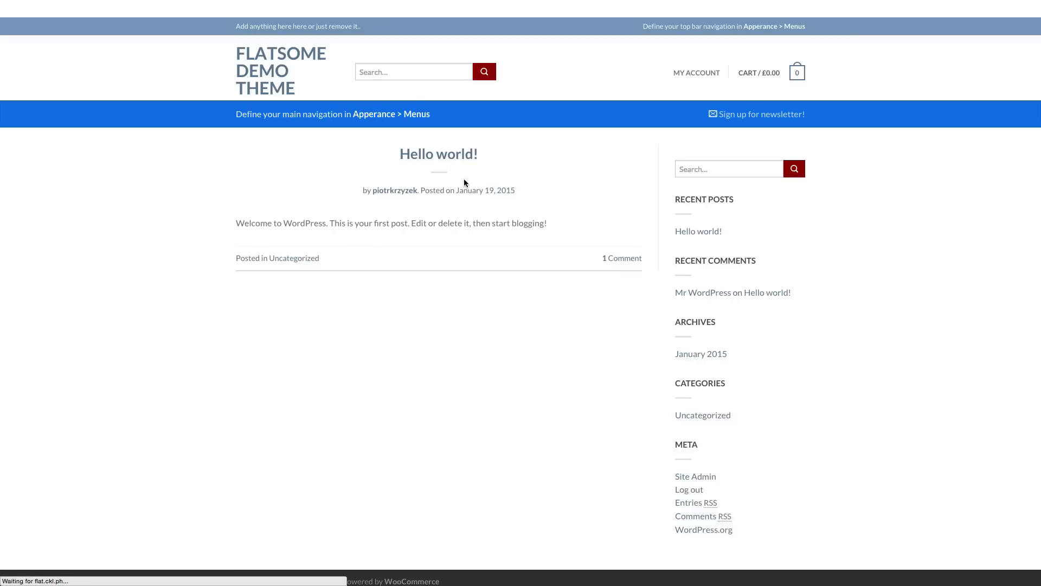
click(412, 71)
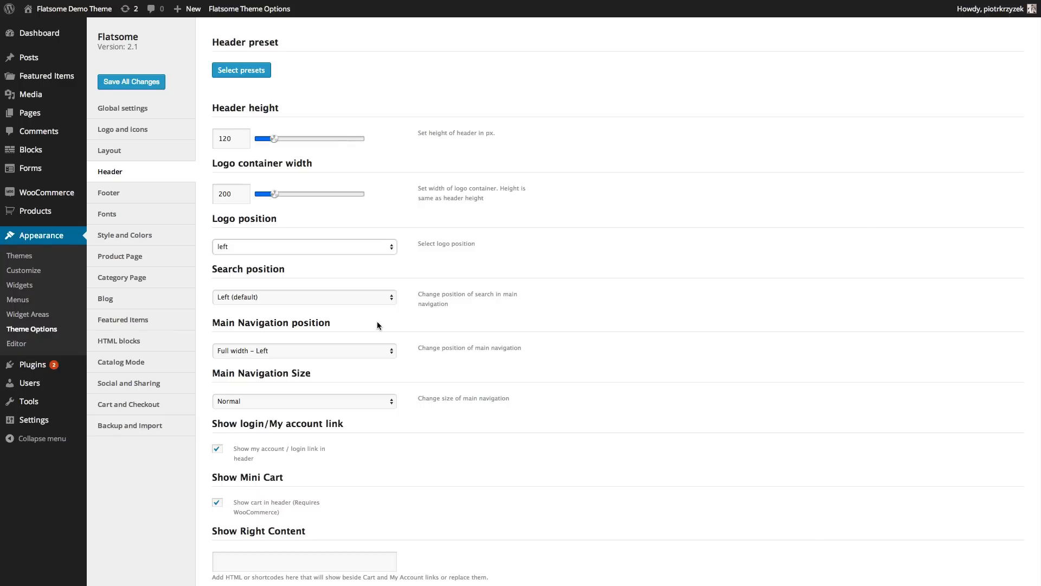
- Review the Main Navigation position choices and examine the navigation bar on the front page
scroll(378, 324, down, 2)
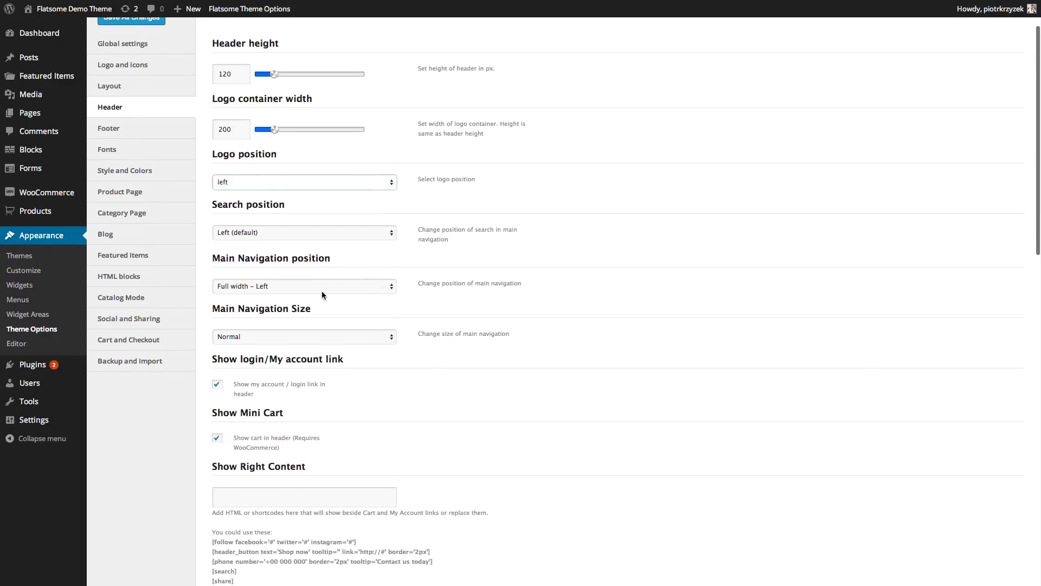
click(322, 290)
click(457, 272)
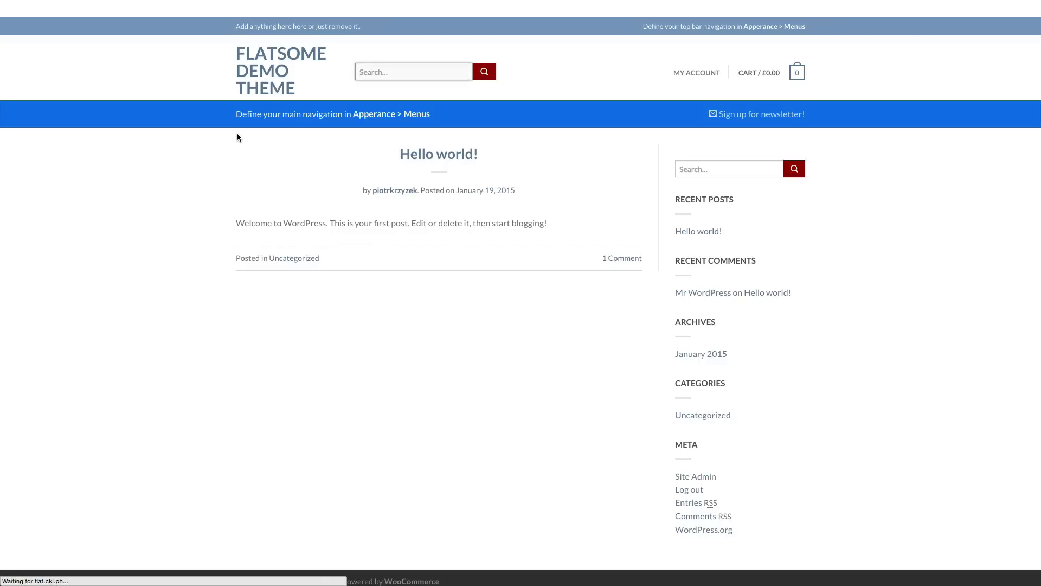
drag(241, 115, 346, 115)
click(402, 116)
drag(236, 116, 277, 116)
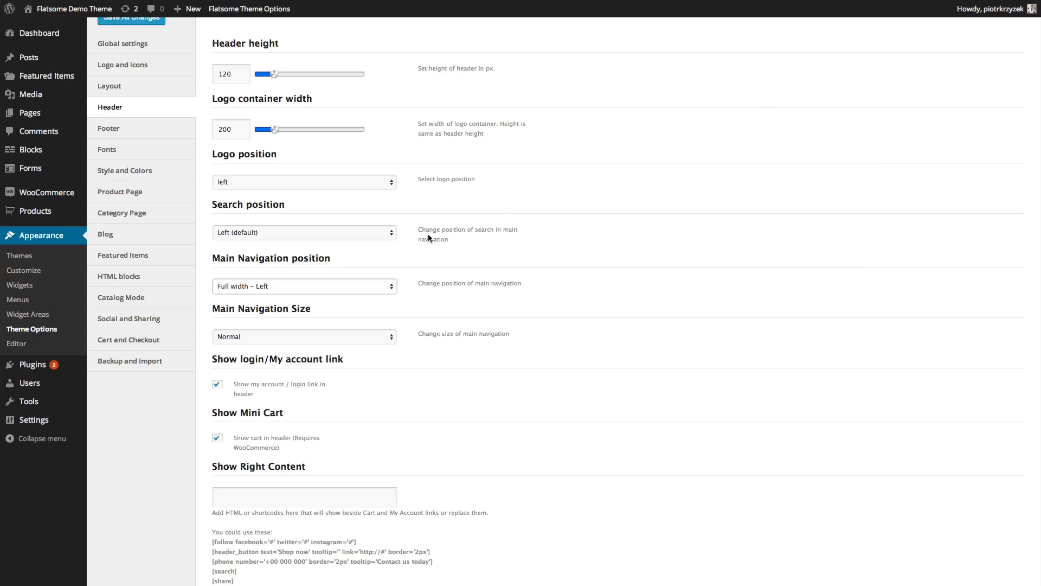
- Review the available choices for Main Navigation Size, keeping it at Normal
click(339, 334)
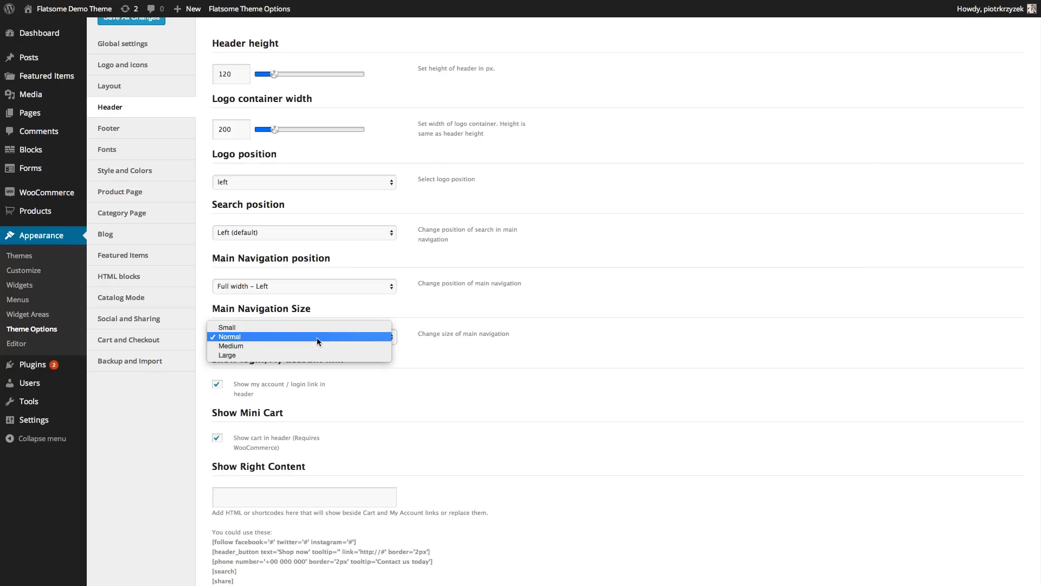
click(471, 335)
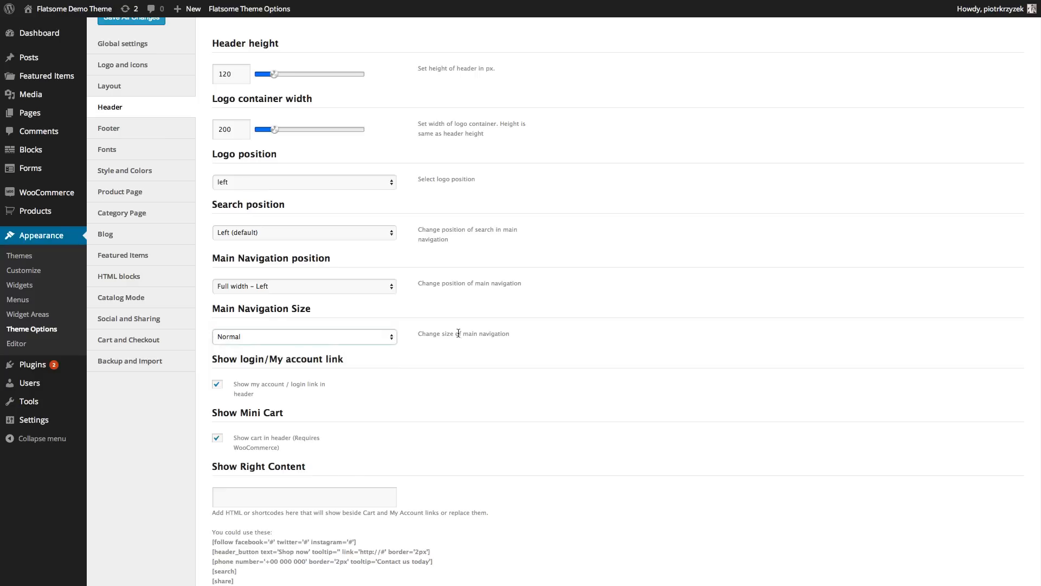
click(380, 336)
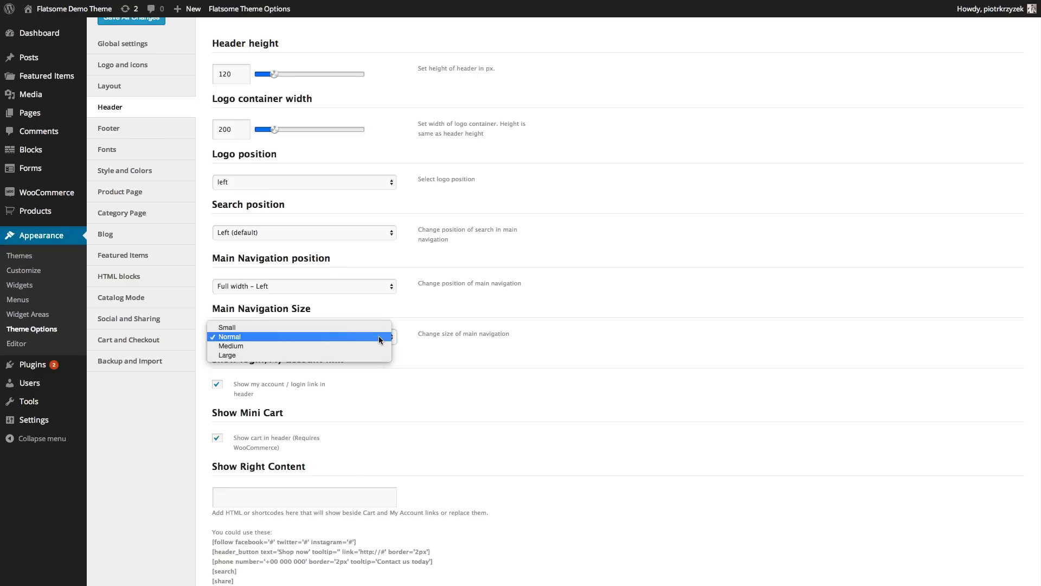
click(467, 337)
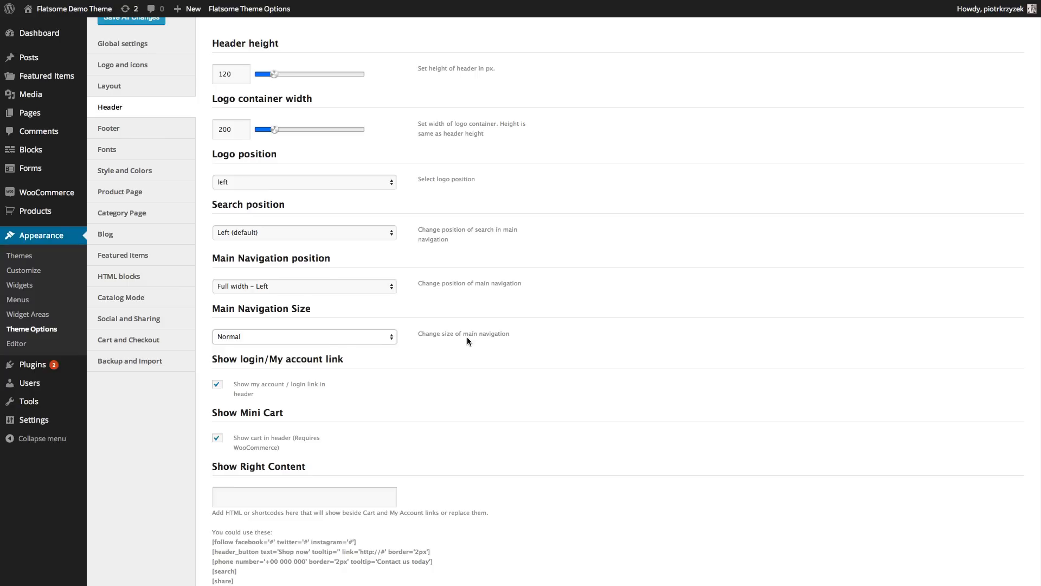
click(354, 337)
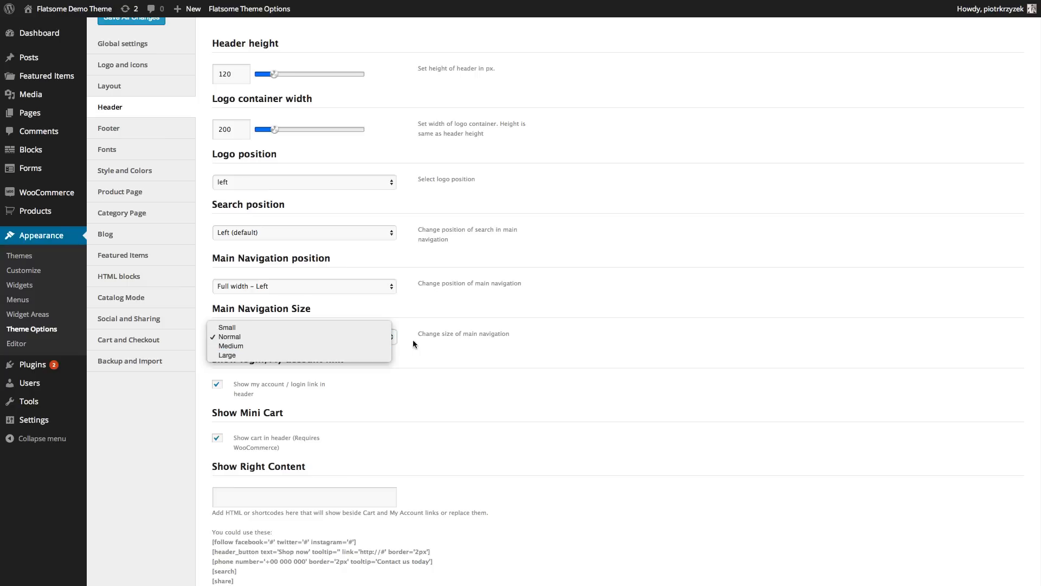
click(444, 343)
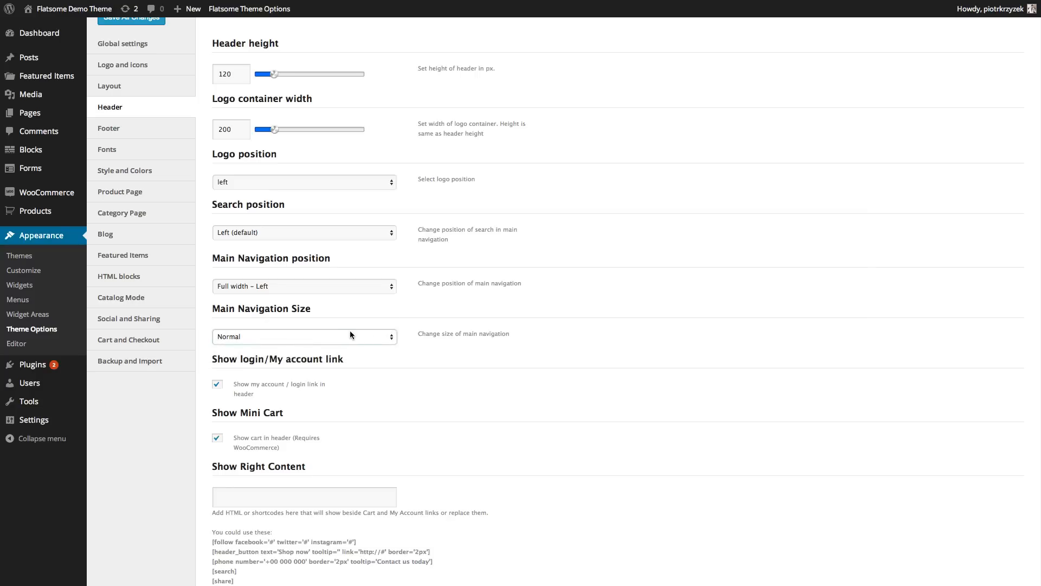
click(347, 335)
click(456, 341)
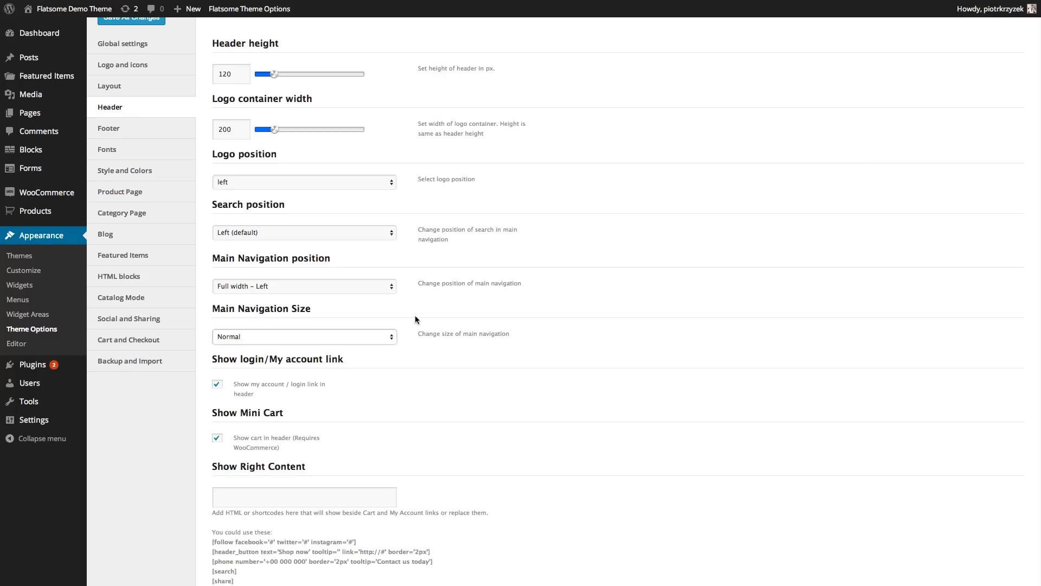
- Look over the login/My account link, Mini Cart and Right Content header settings with their usable shortcodes
scroll(416, 319, down, 3)
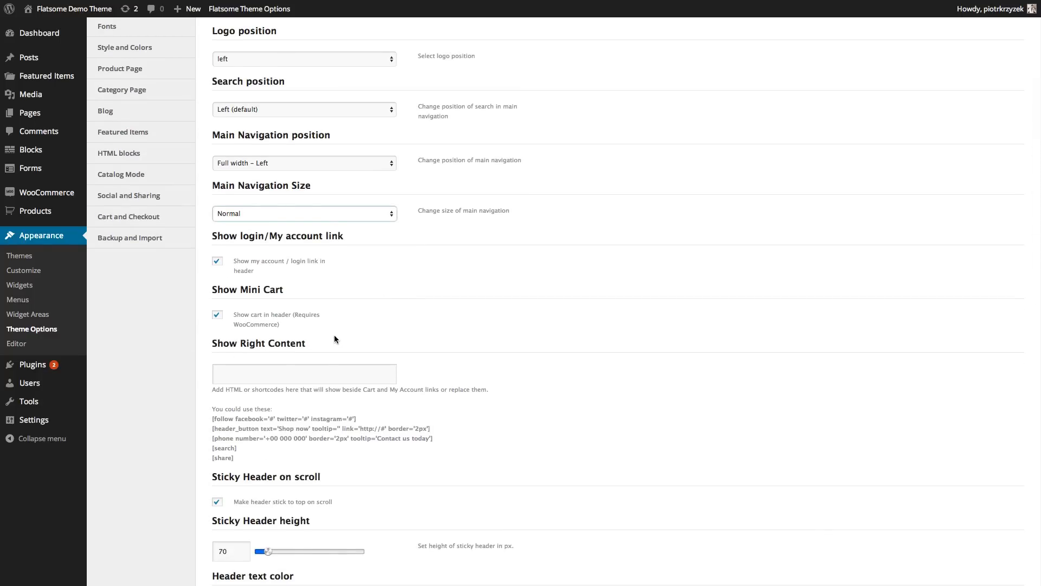
drag(334, 335, 233, 261)
click(351, 308)
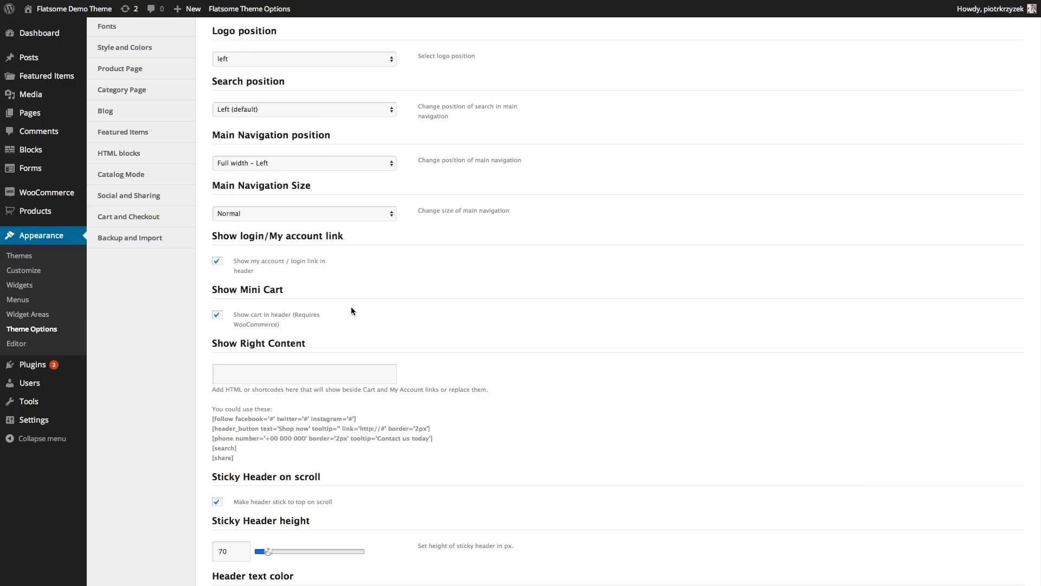
triple_click(264, 268)
click(272, 279)
scroll(304, 299, down, 1)
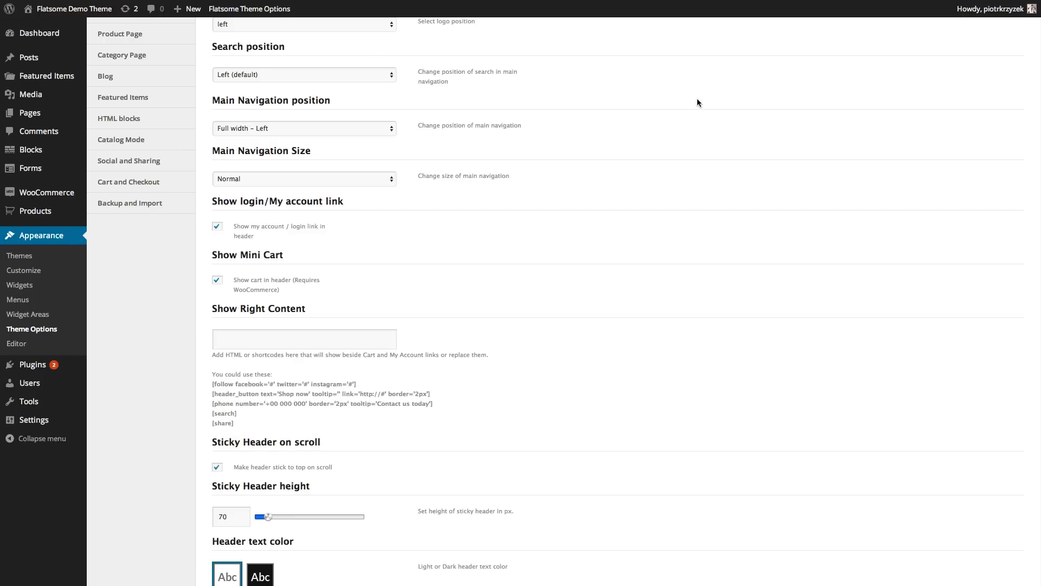
scroll(473, 258, down, 3)
click(326, 241)
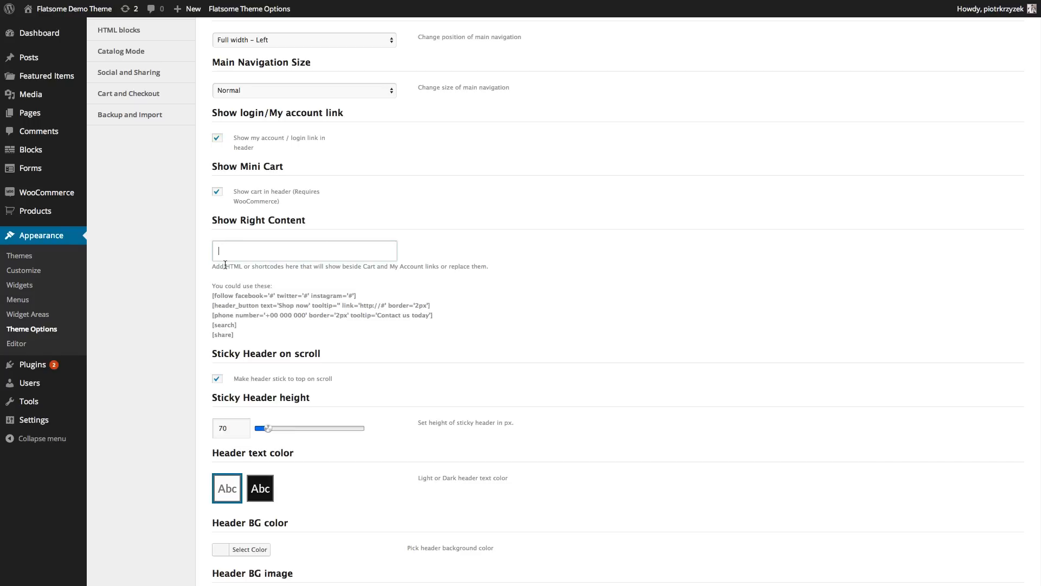
- Review the Show Right Content field and its note about adding HTML or shortcodes, leaving the field empty
drag(225, 264, 238, 266)
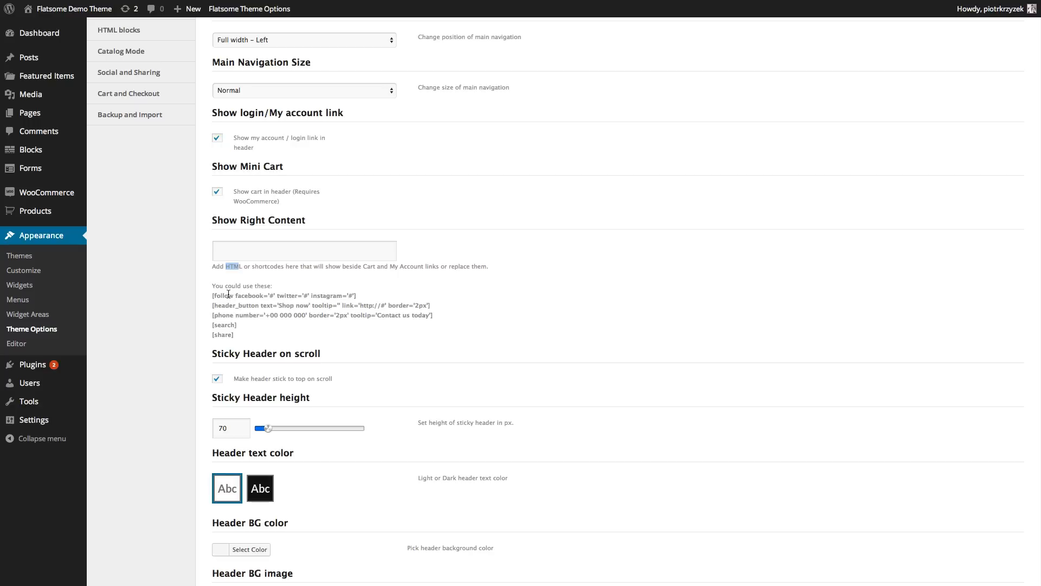
click(268, 251)
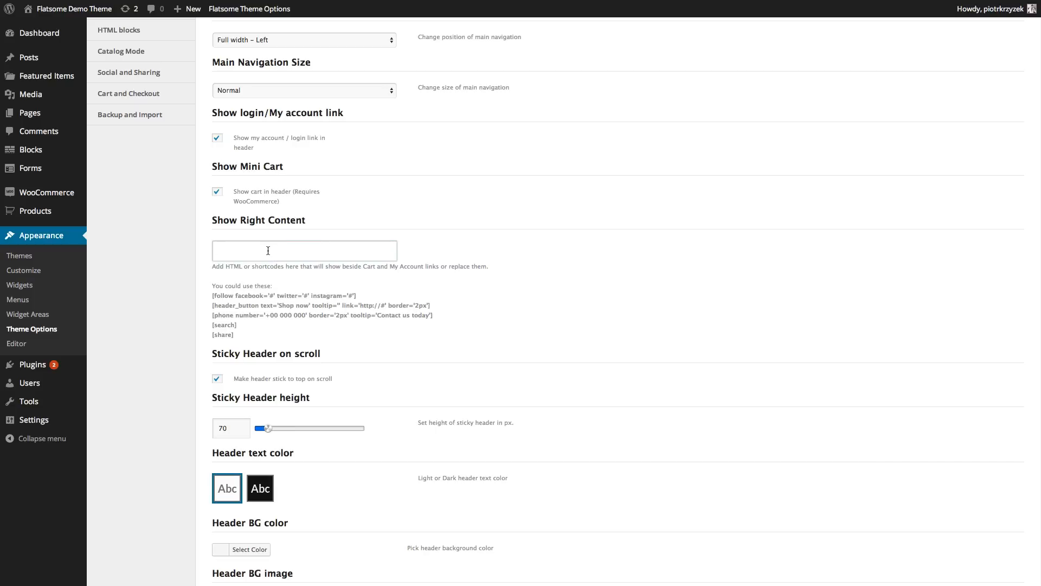
scroll(268, 251, down, 3)
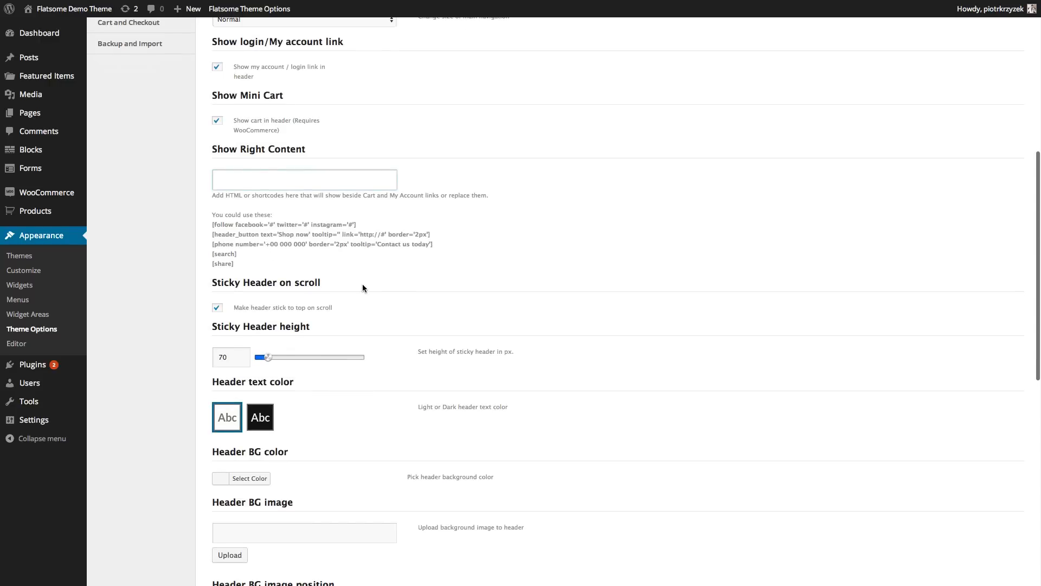
- Check how the header behaves when scrolling the front page and disable Sticky Header on scroll
scroll(362, 286, down, 1)
scroll(362, 282, down, 2)
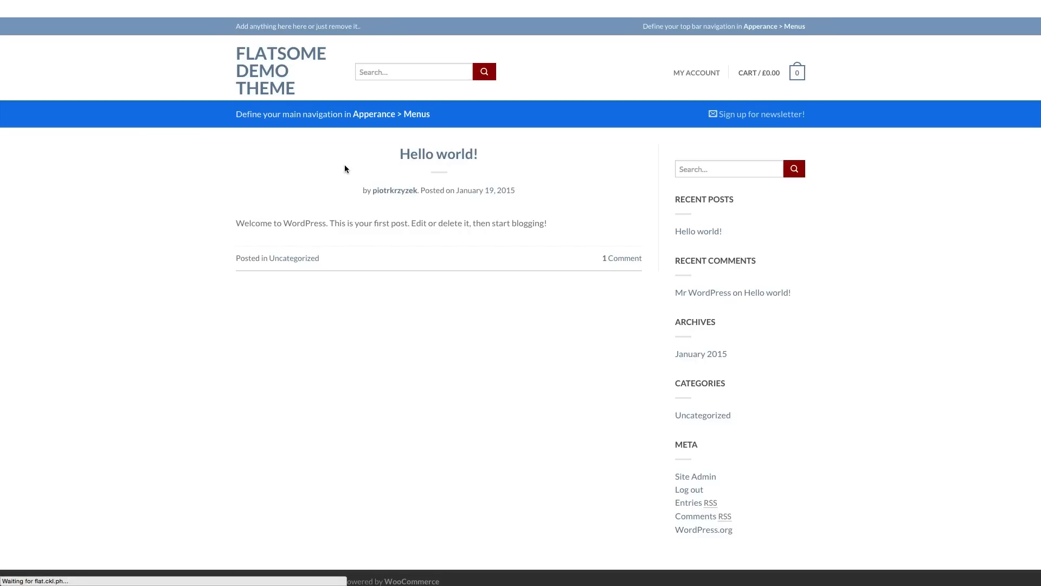
scroll(344, 168, down, 2)
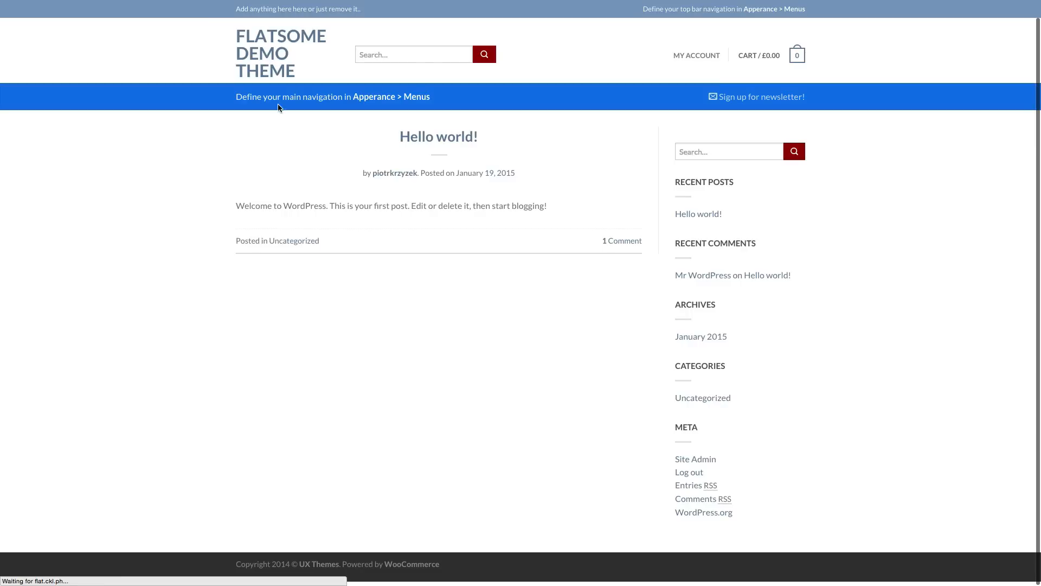
click(281, 57)
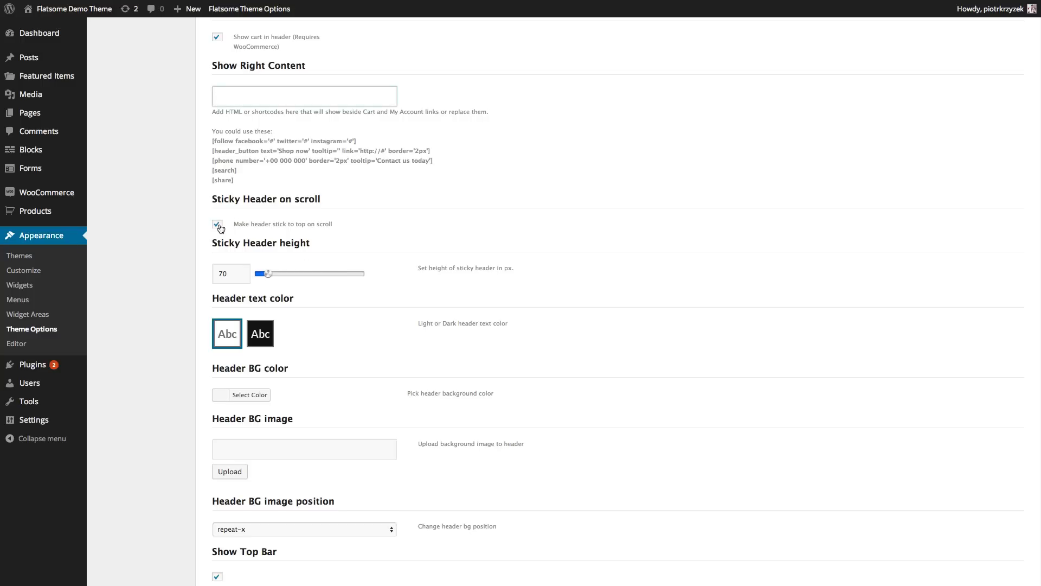
click(218, 224)
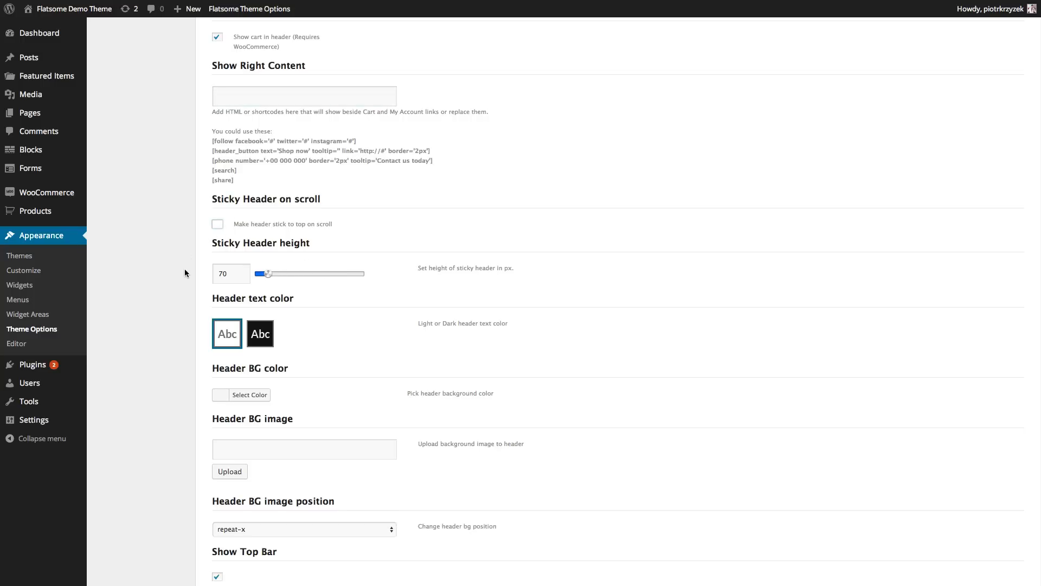
- Review the Sticky Header height, Header text color and Header BG color settings
scroll(185, 273, down, 3)
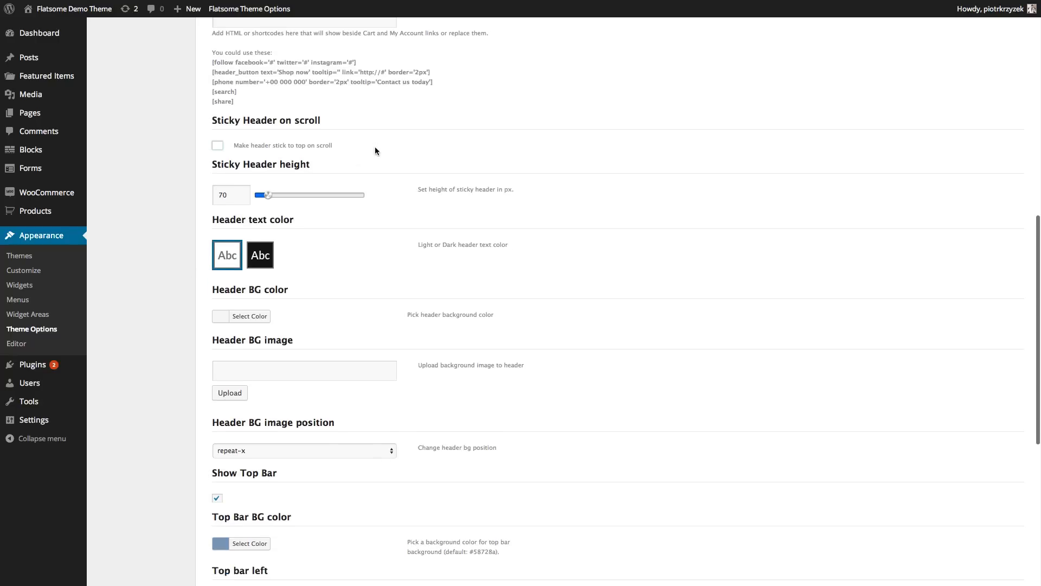
drag(324, 160, 210, 164)
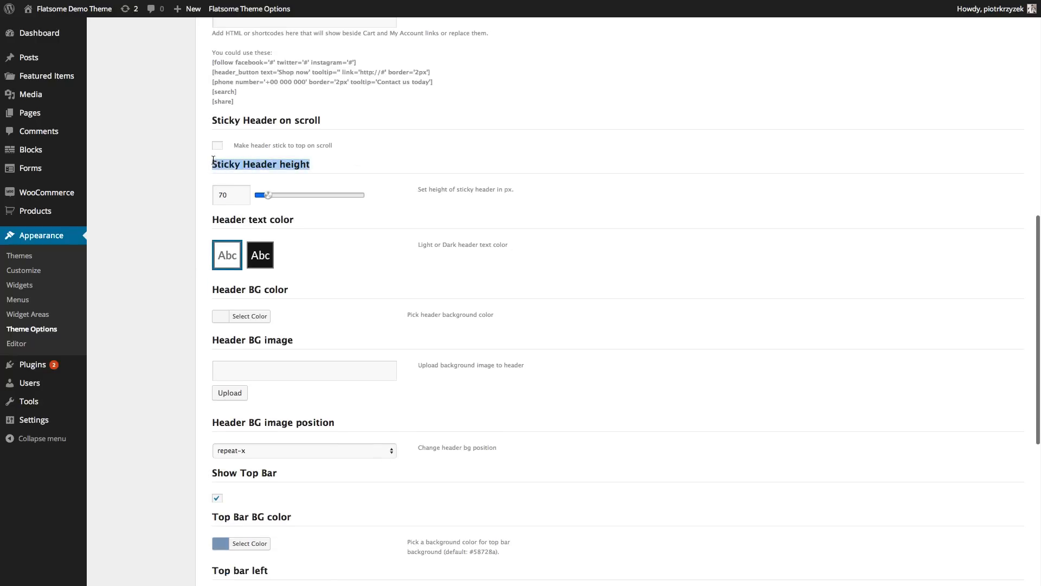
click(373, 278)
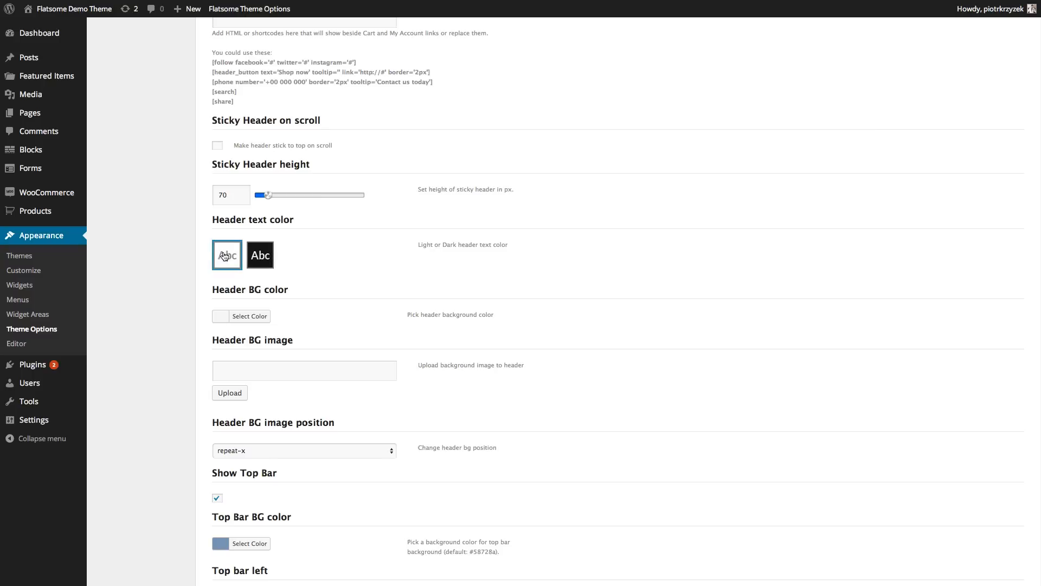
scroll(225, 265, down, 1)
drag(307, 255, 210, 252)
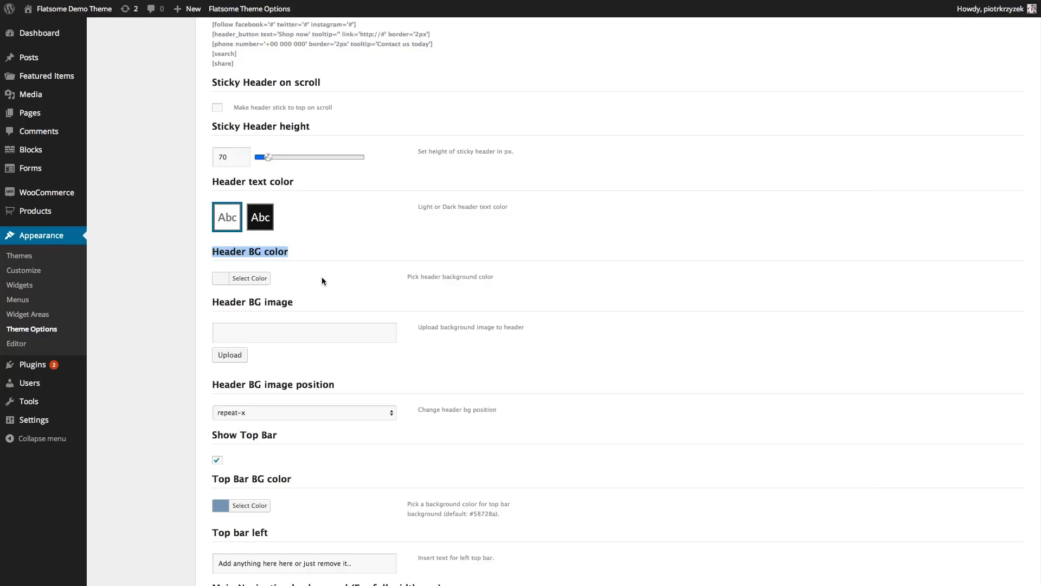
click(322, 281)
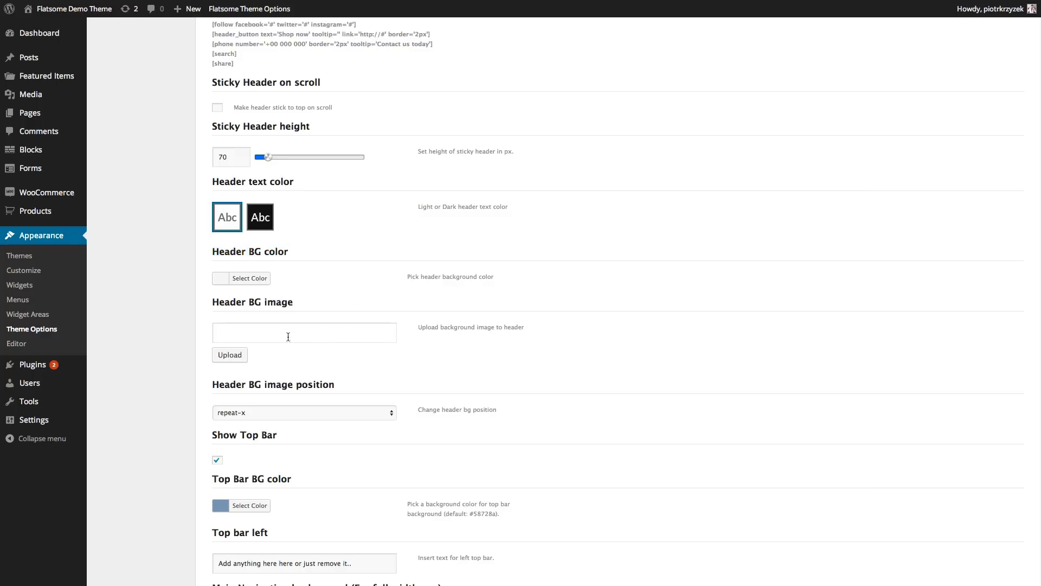
- Review the Header BG image options and the available image position choices, keeping repeat-x
scroll(299, 342, down, 1)
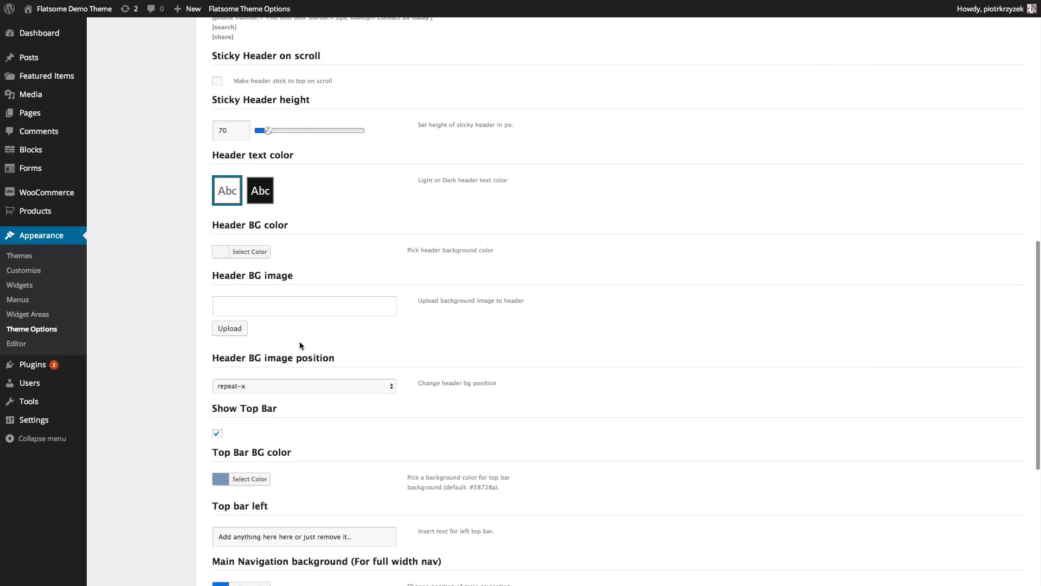
click(329, 386)
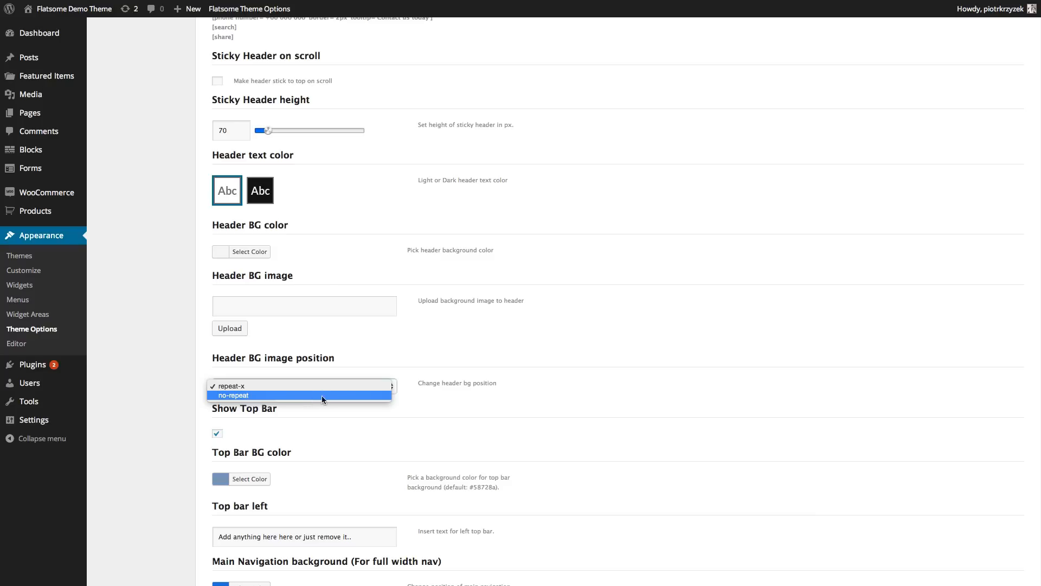
click(453, 382)
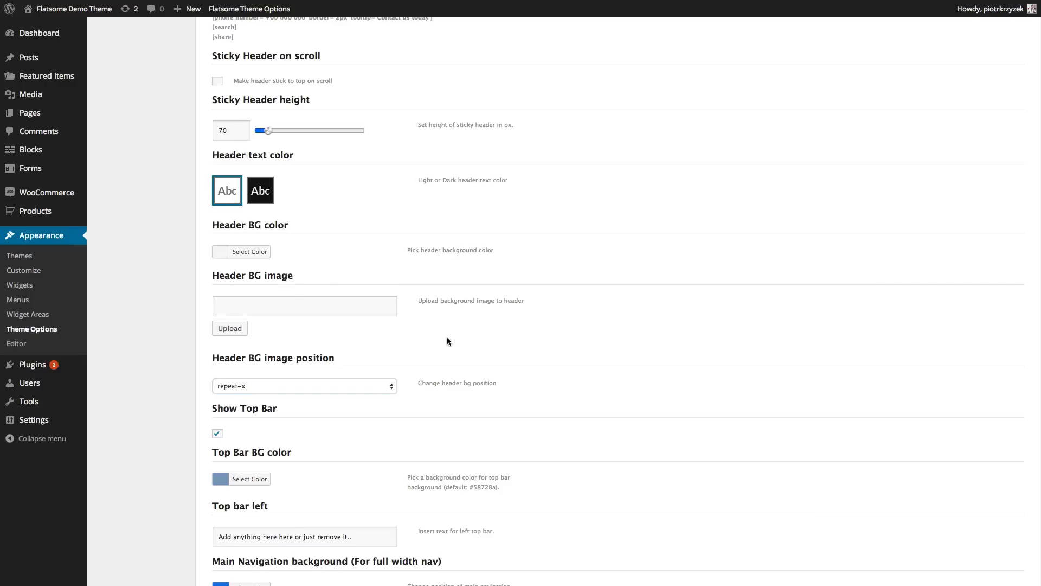
- Review the top bar display, background color and left text settings and examine the top bar on the front page
scroll(447, 337, down, 3)
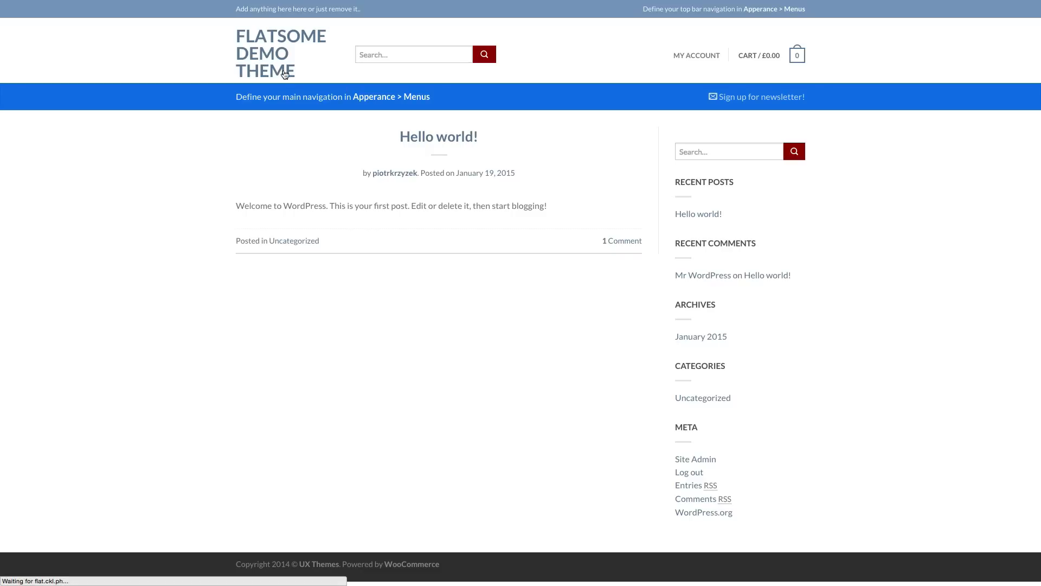
drag(227, 14, 282, 8)
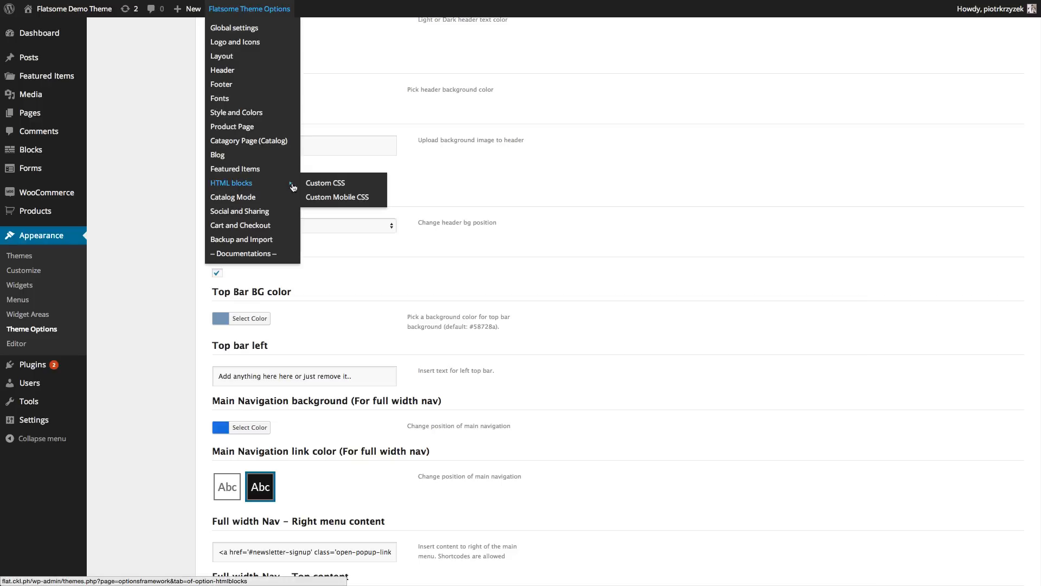
scroll(380, 271, down, 1)
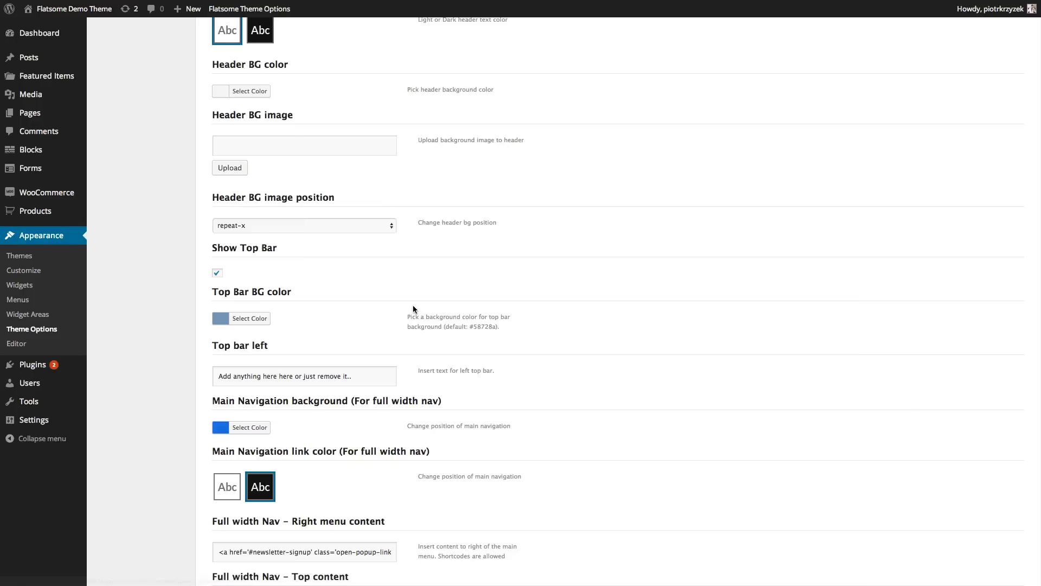
click(383, 379)
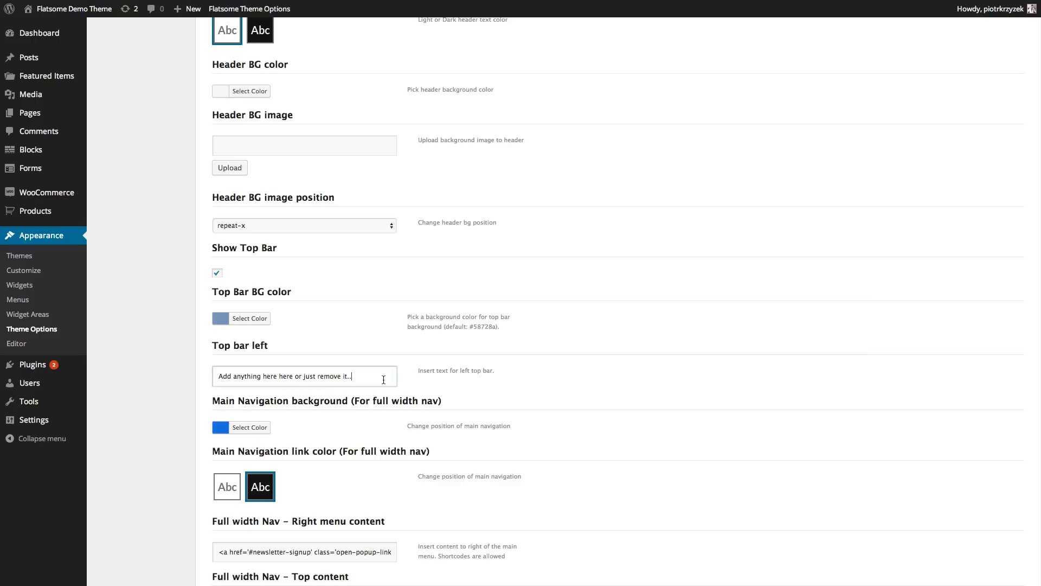
scroll(383, 379, down, 3)
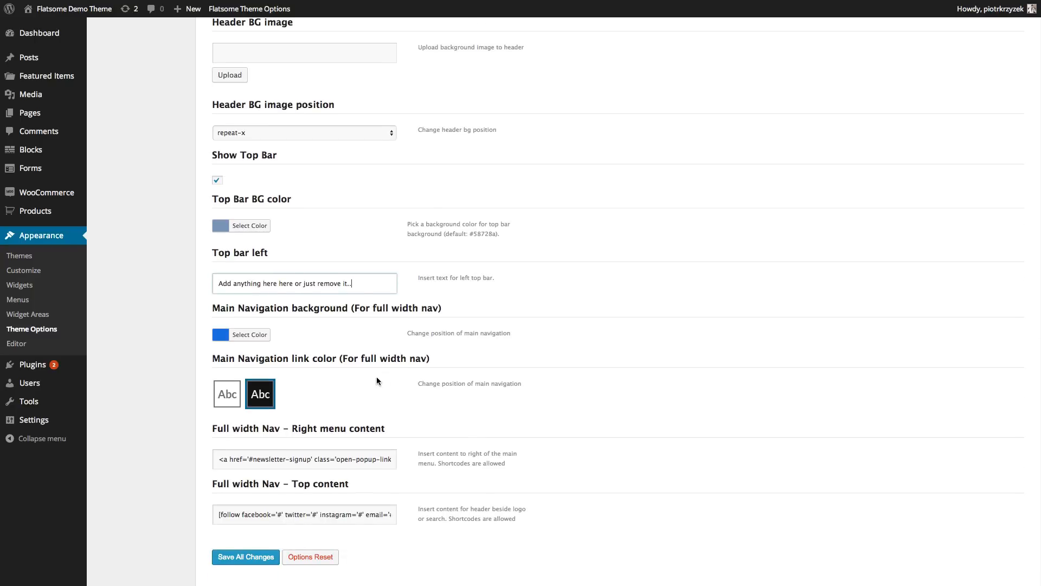
scroll(377, 380, down, 1)
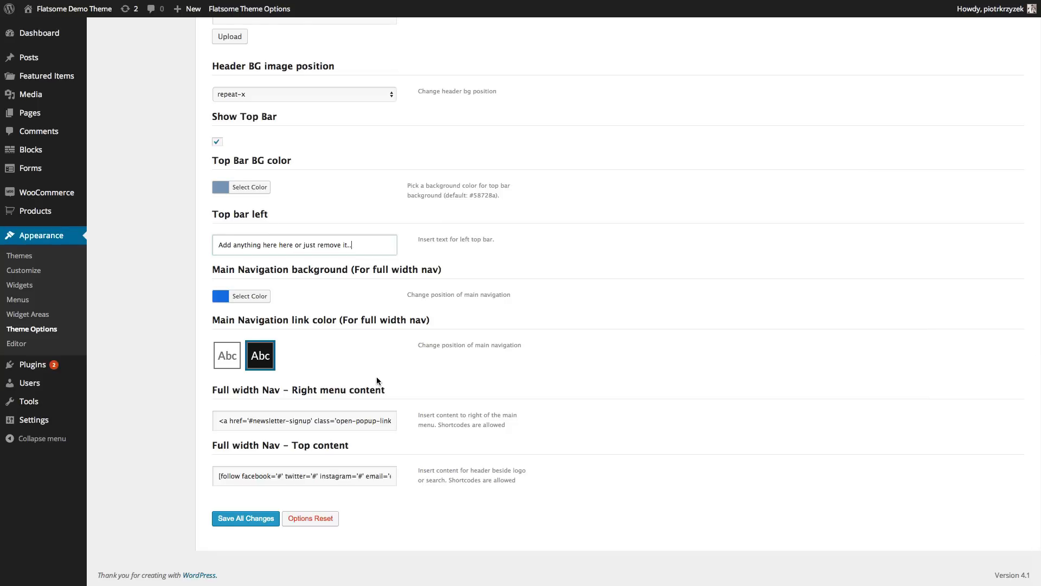
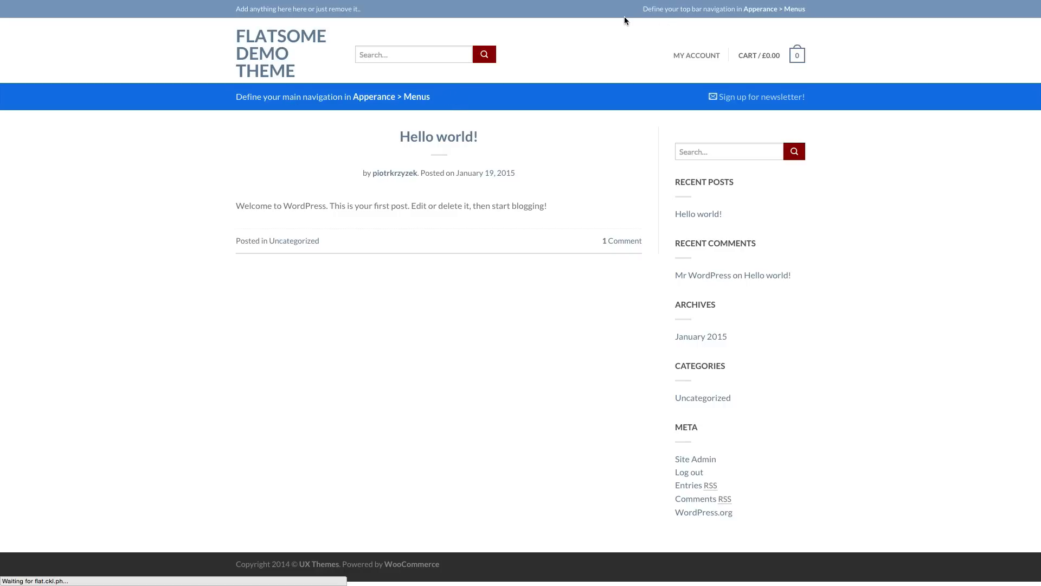
- Review the Main Navigation background and link color settings and examine the navigation text on the front page
key(ctrl+Tab)
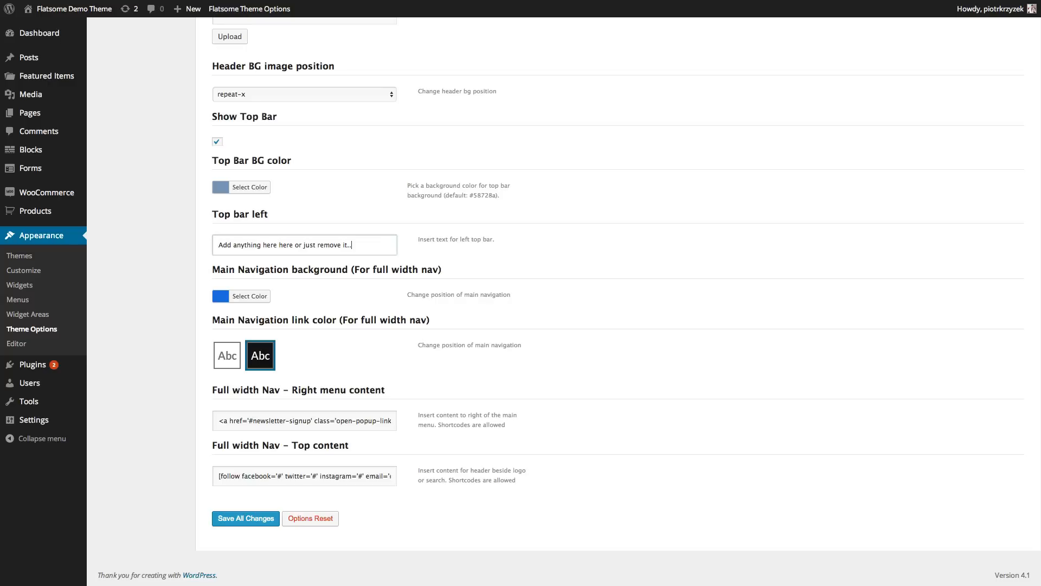
click(318, 344)
key(ctrl+Tab)
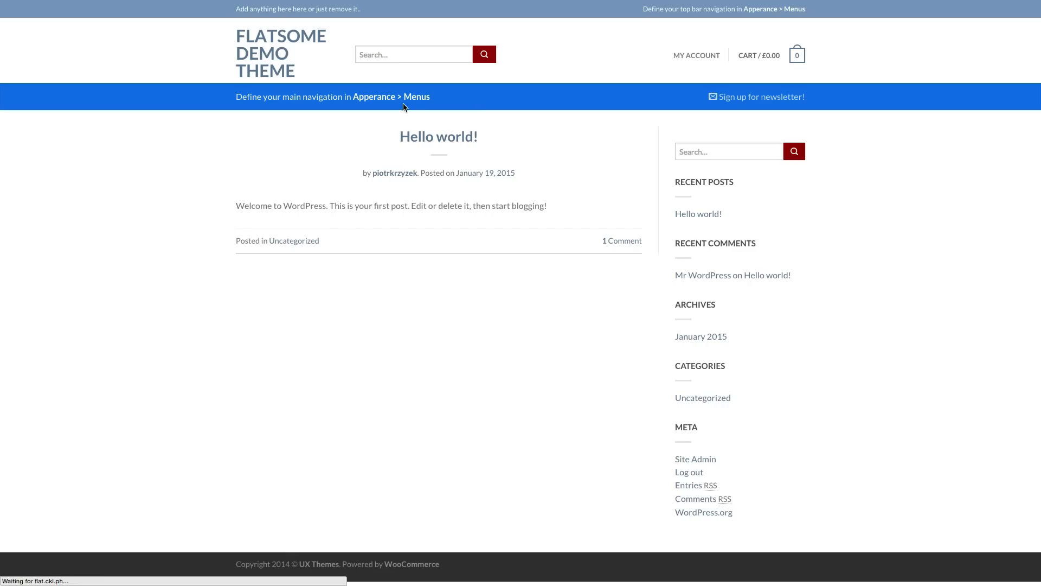
drag(236, 96, 365, 97)
click(442, 104)
key(ctrl+Tab)
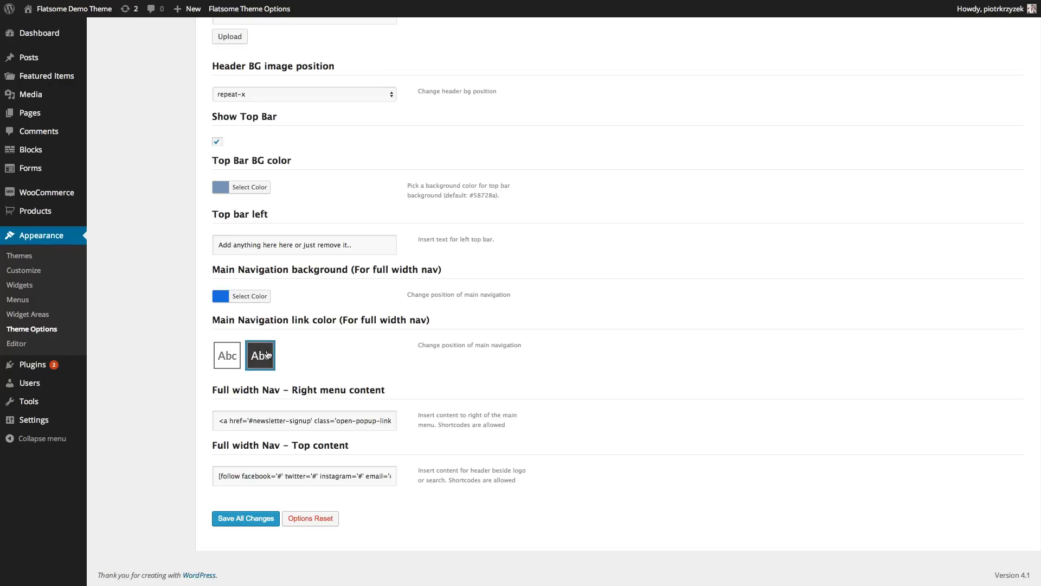
- Examine the HTML in Full width Nav – Right menu content and the matching newsletter sign-up link on the front page
click(341, 423)
drag(222, 422, 398, 423)
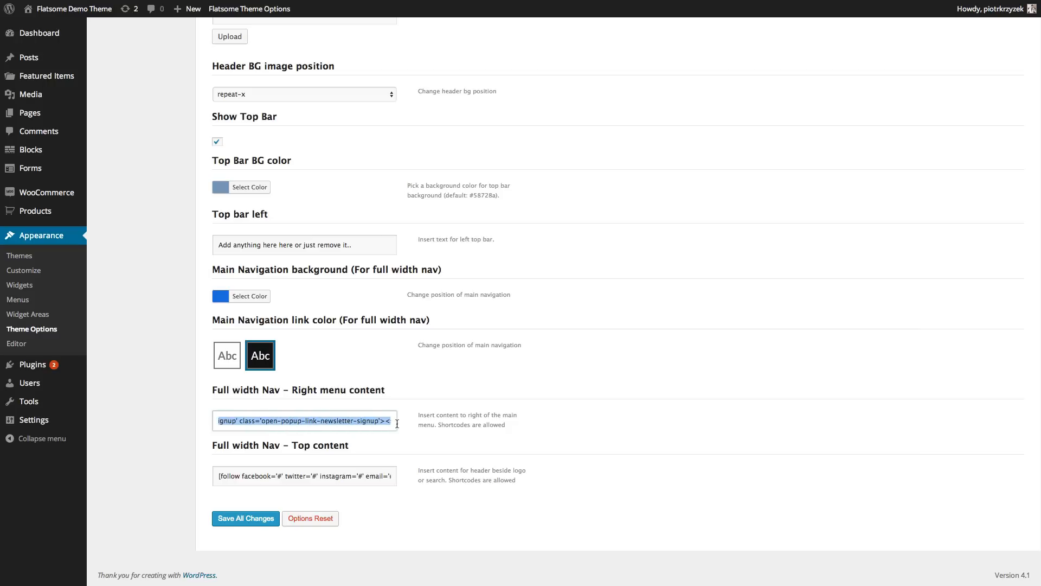
click(362, 422)
drag(260, 421, 424, 423)
click(376, 423)
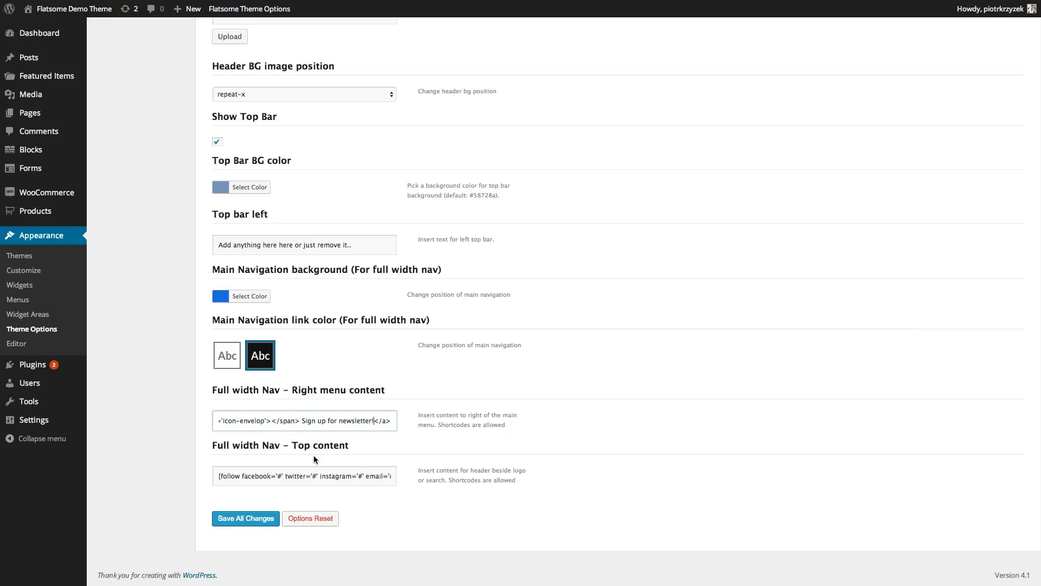
key(ctrl+Tab)
triple_click(804, 101)
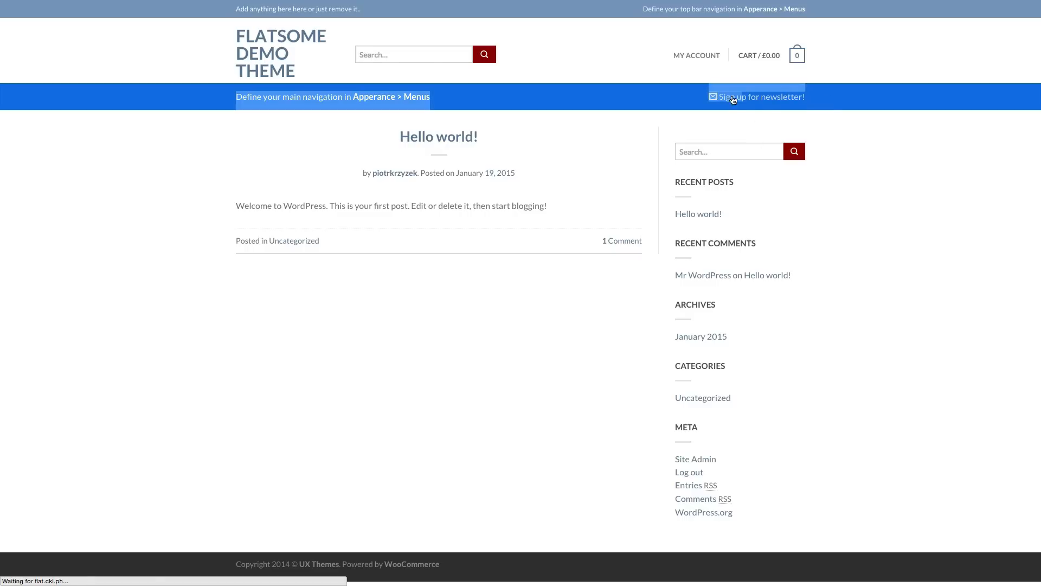
click(822, 102)
key(ctrl+shift+Tab)
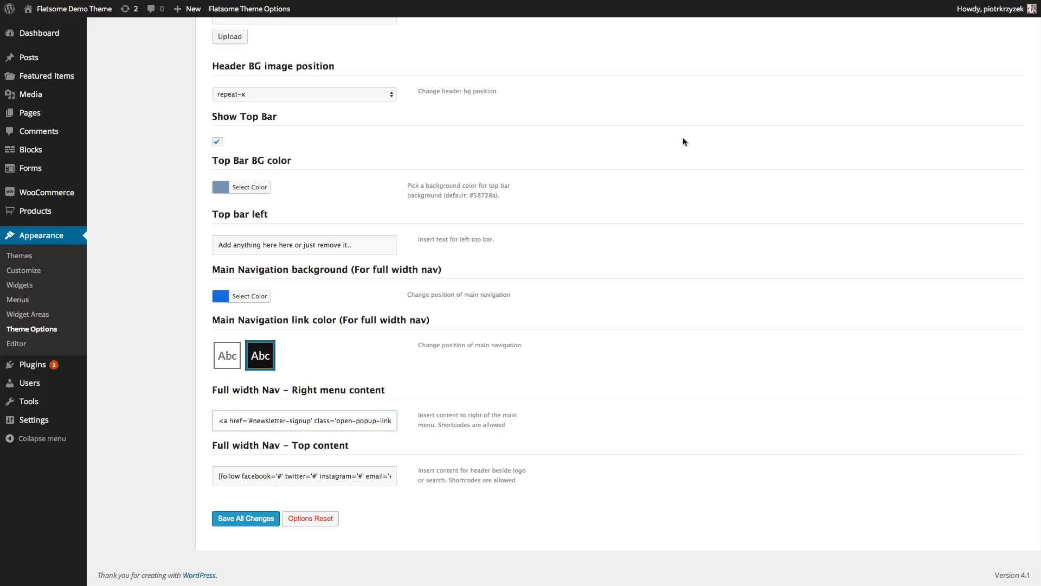
- Reread the full Right menu content code, leaving it unedited, and save all header option changes
click(217, 416)
key(End)
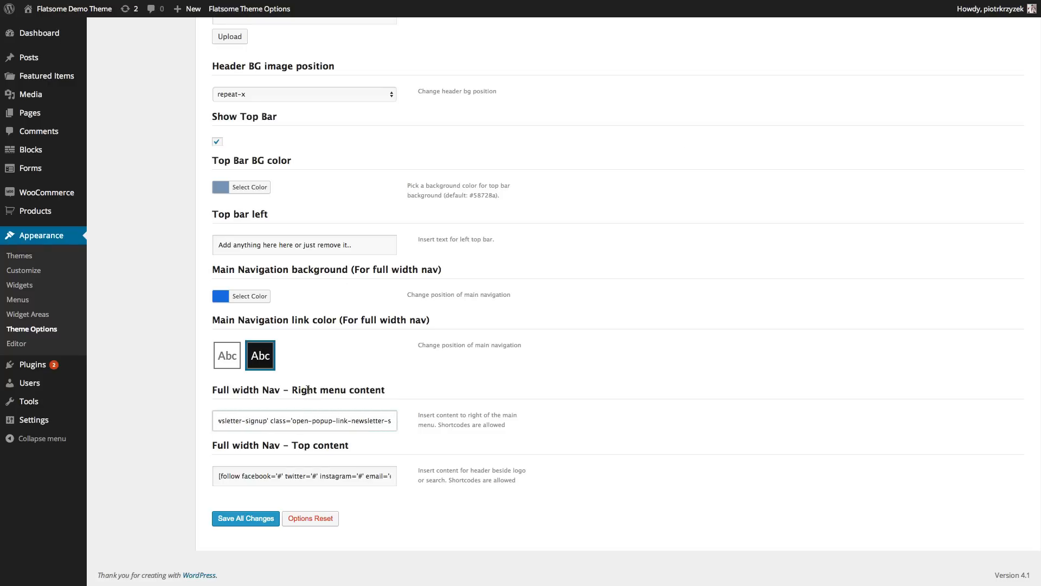
drag(307, 390, 390, 389)
click(323, 417)
drag(240, 421, 361, 418)
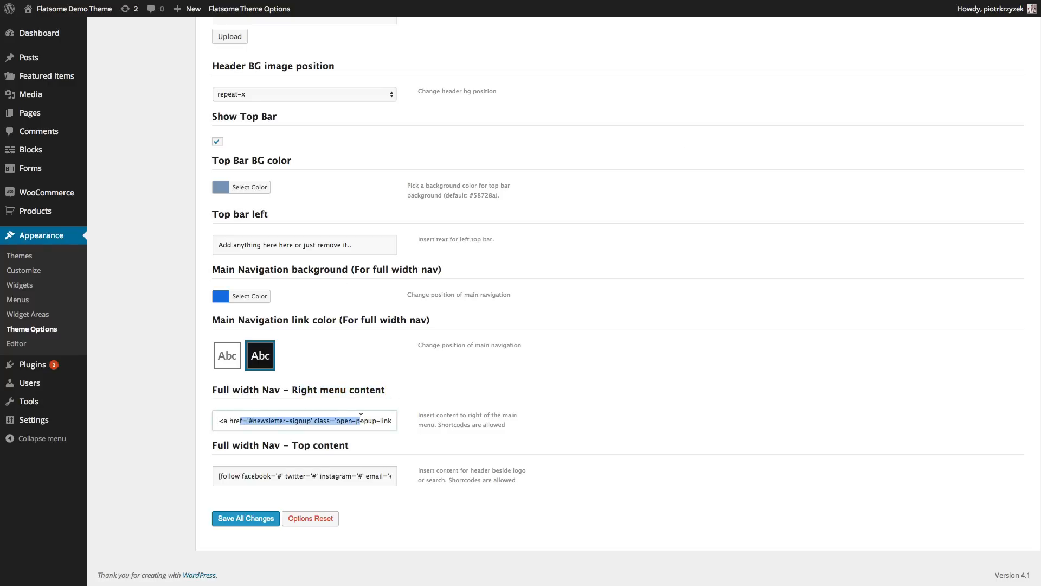
key(ctrl+a)
click(441, 443)
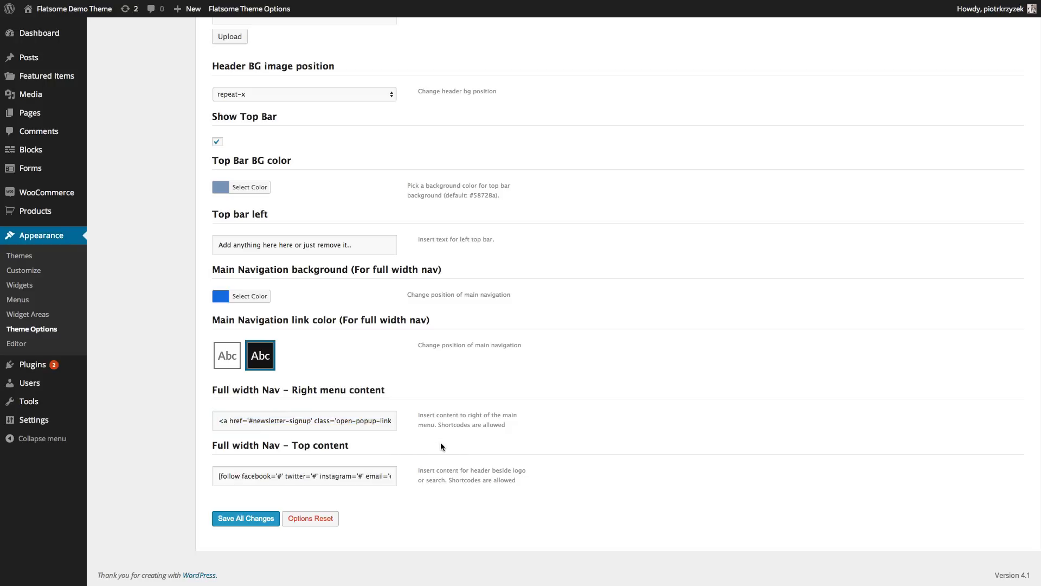
click(244, 519)
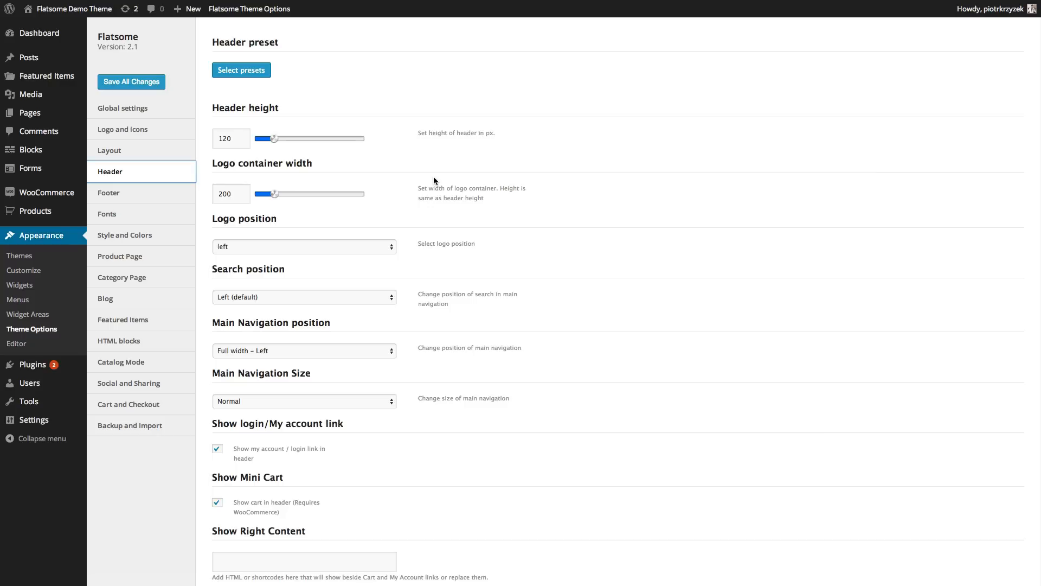
- In the Footer settings, replace "UX Themes" in the footer bottom left copyright text with "You Company Name"
click(137, 200)
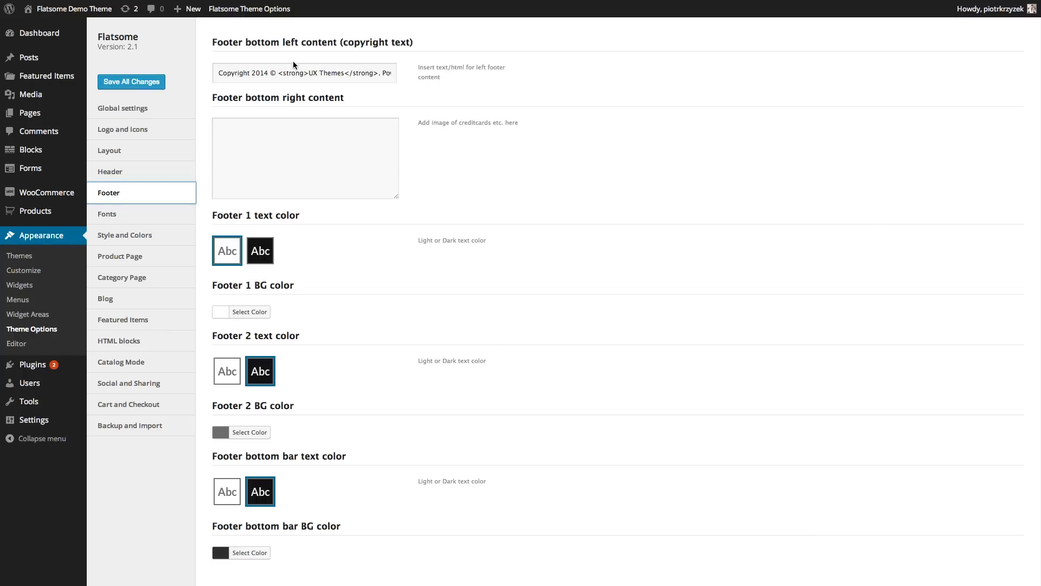
click(347, 74)
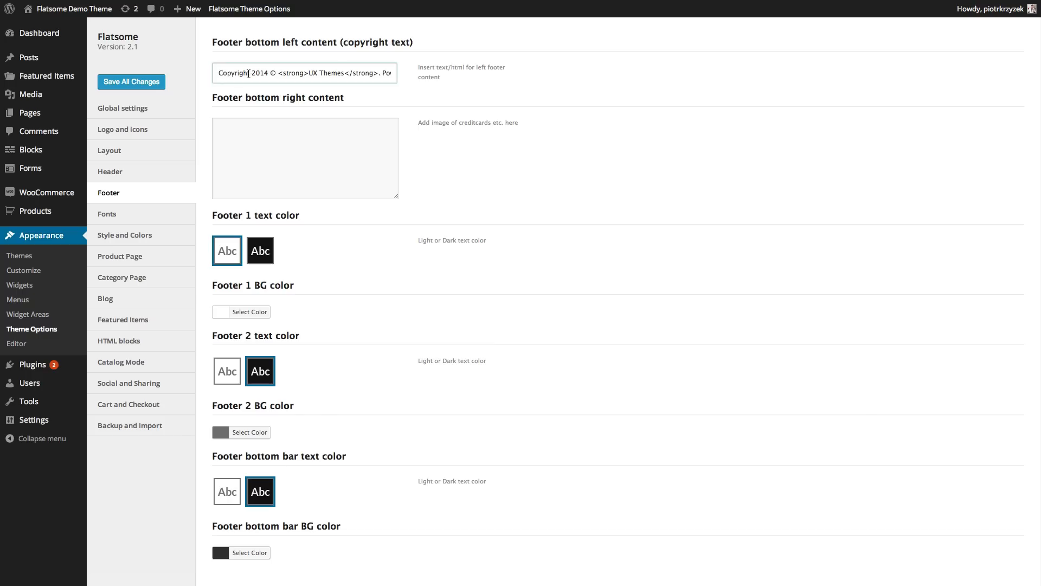
drag(309, 72, 344, 72)
text(You Company Name)
- Delete "Powered by <strong>WooCommerce</strong>" from the end of the footer bottom left copyright text
scroll(344, 73, right, 3)
drag(282, 71, 433, 76)
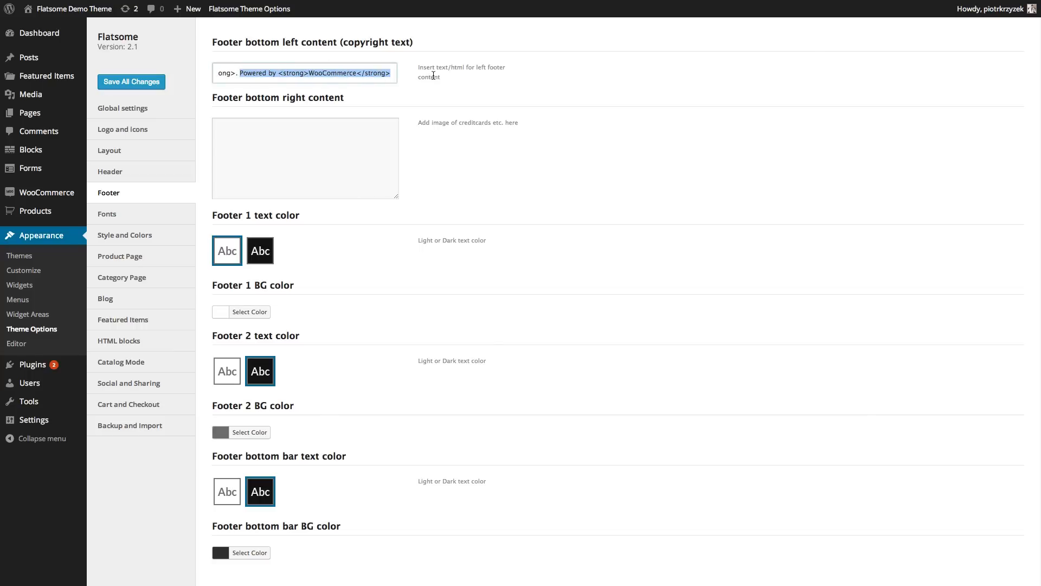
key(BackSpace)
key(BackSpace)
key(BackSpace)
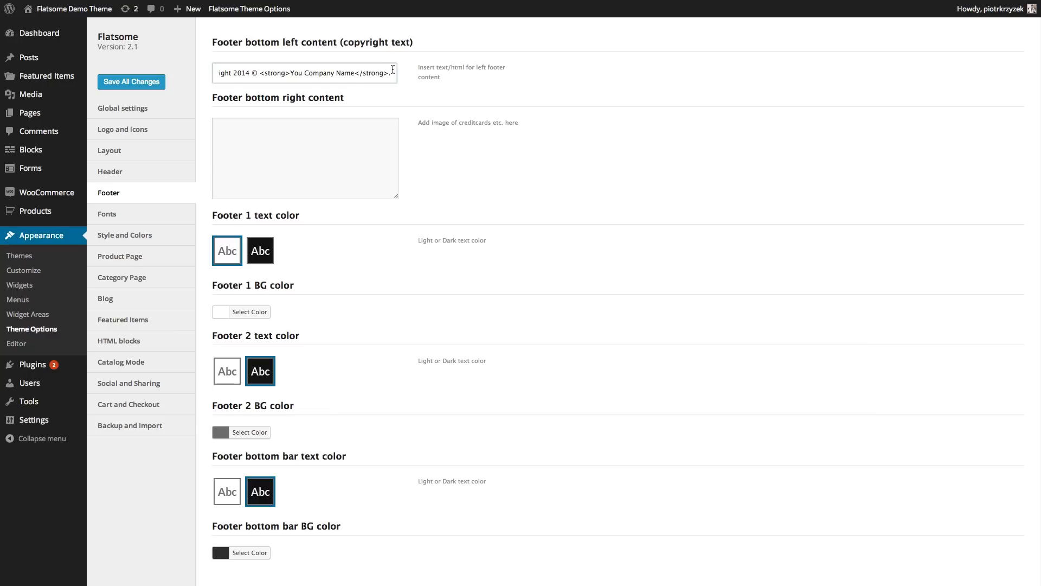
click(372, 163)
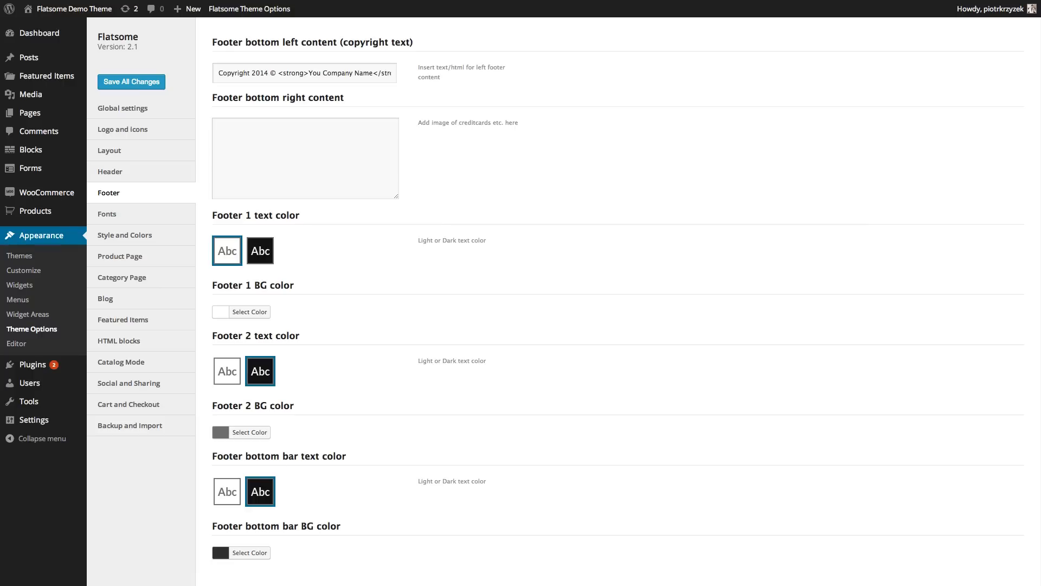
- Review the empty Footer bottom right content field and its description about adding credit card images
click(358, 170)
drag(530, 120, 453, 122)
click(469, 122)
double_click(468, 122)
click(369, 233)
- Review the text color and BG color settings for Footer 1, Footer 2 and the footer bottom bar
scroll(272, 460, down, 2)
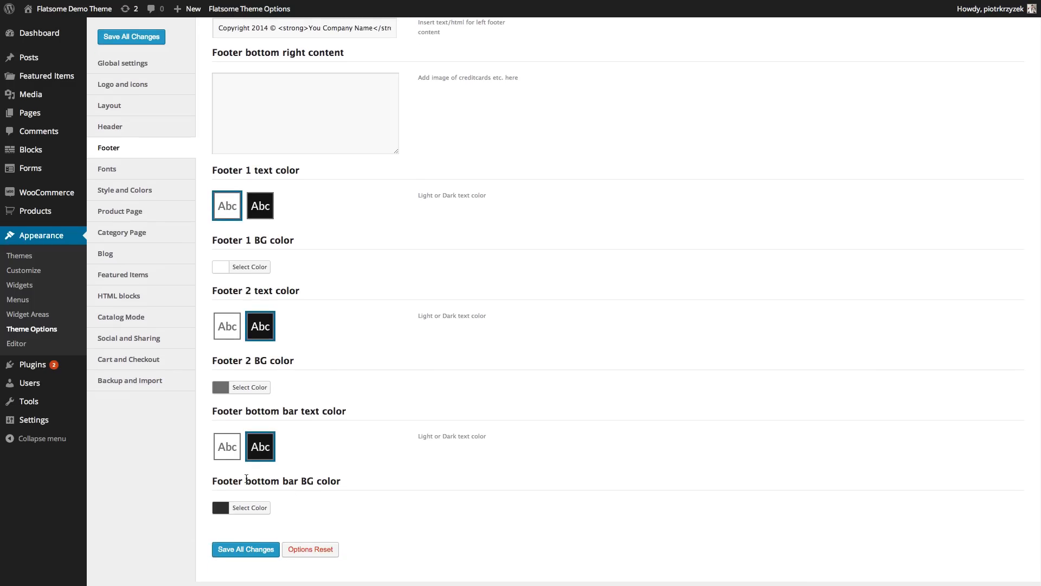
drag(247, 478, 339, 481)
click(337, 481)
mouse_move(507, 440)
mouse_down()
mouse_move(416, 436)
mouse_move(486, 437)
mouse_up()
click(443, 436)
click(344, 436)
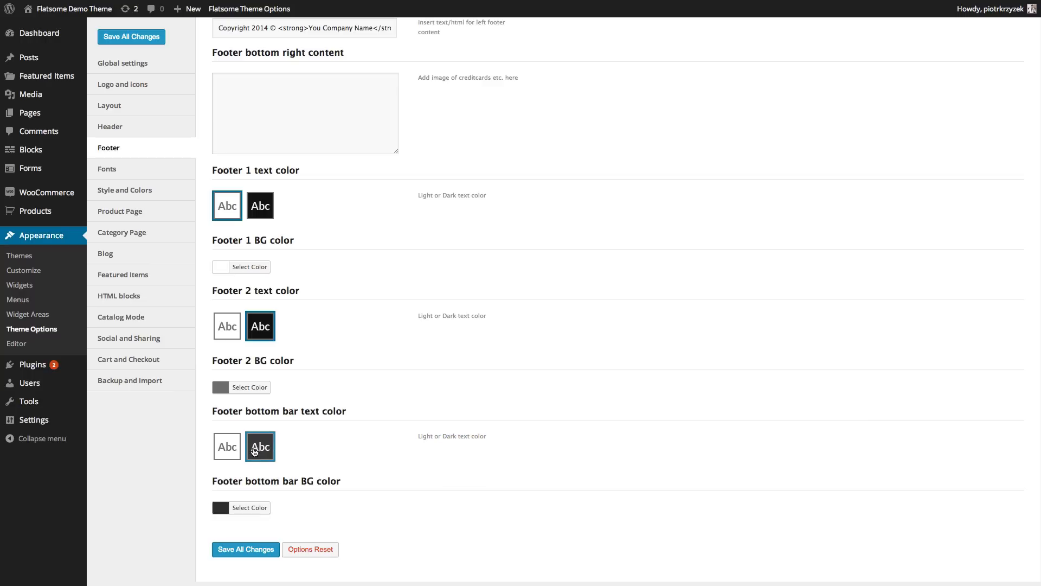
scroll(314, 439, up, 2)
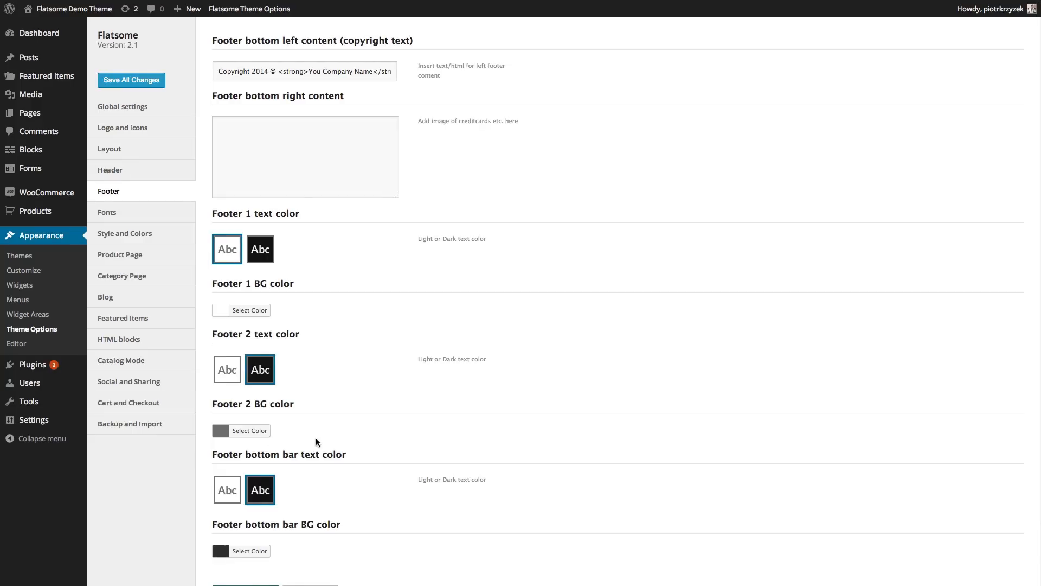
scroll(314, 434, up, 1)
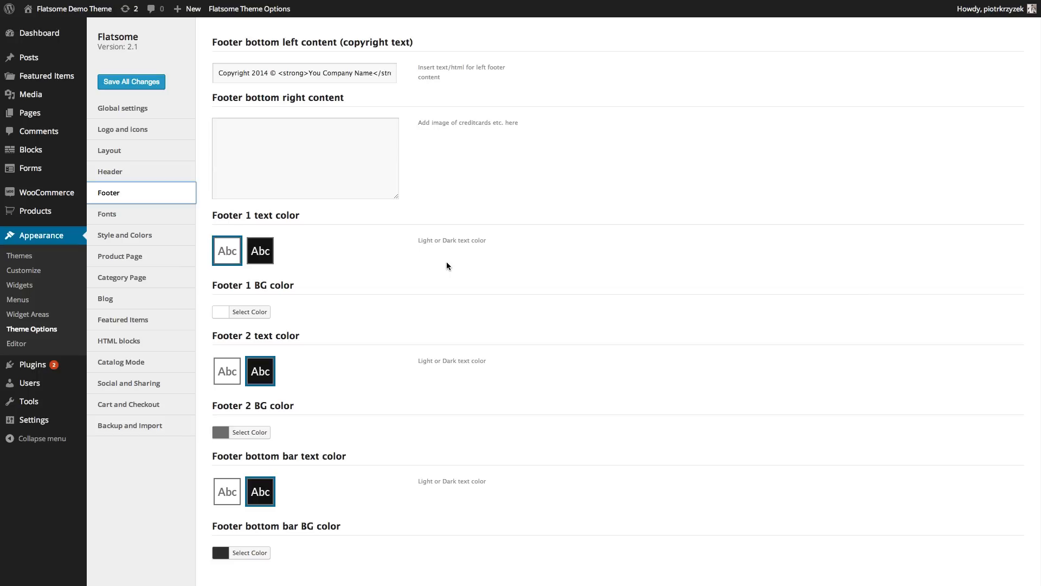
- Review the Disable Google fonts option in the Fonts settings and examine the post and sidebar headings on the front page
click(125, 214)
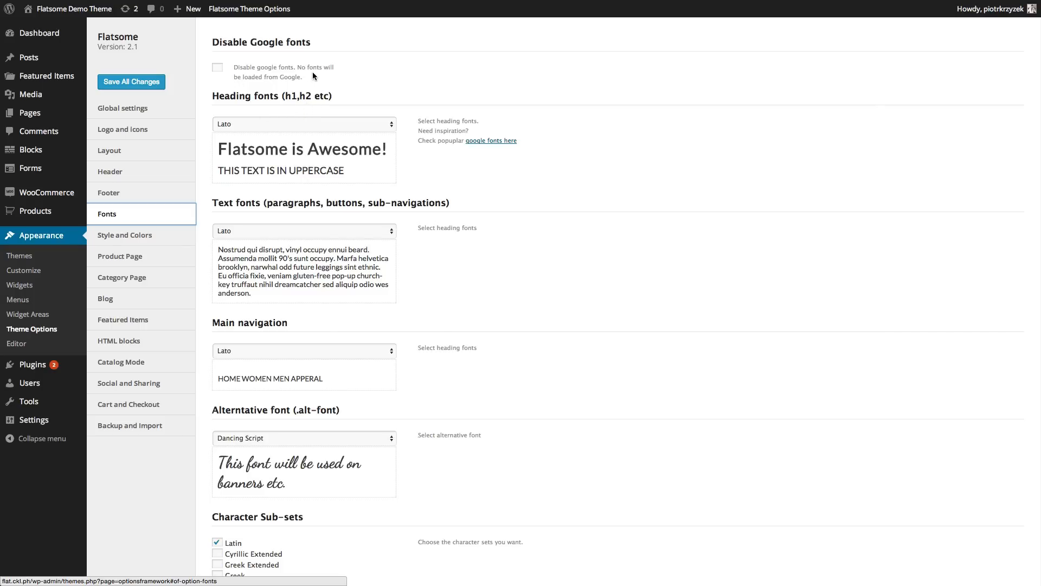
drag(306, 79, 230, 65)
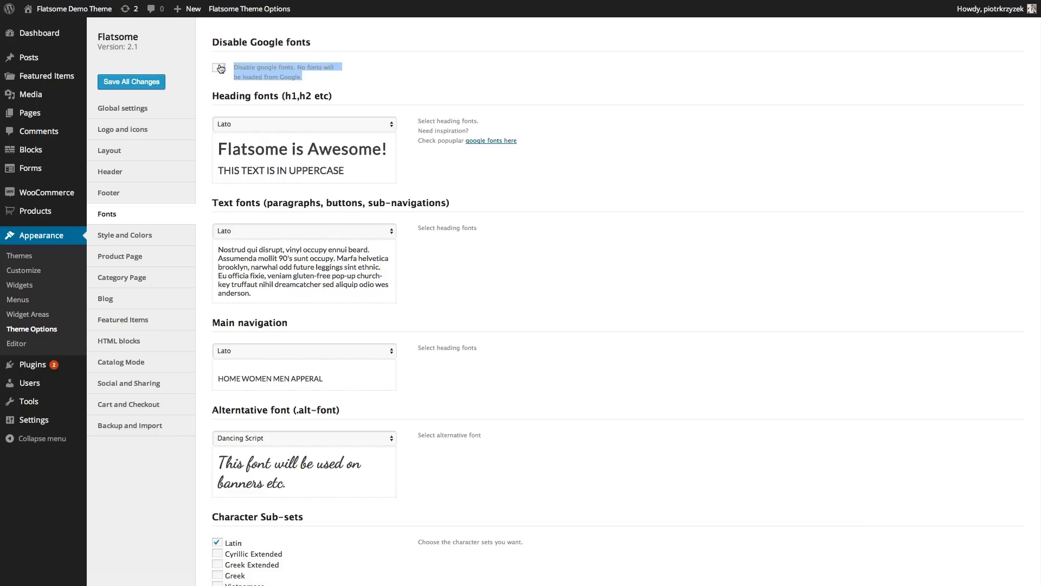
click(343, 76)
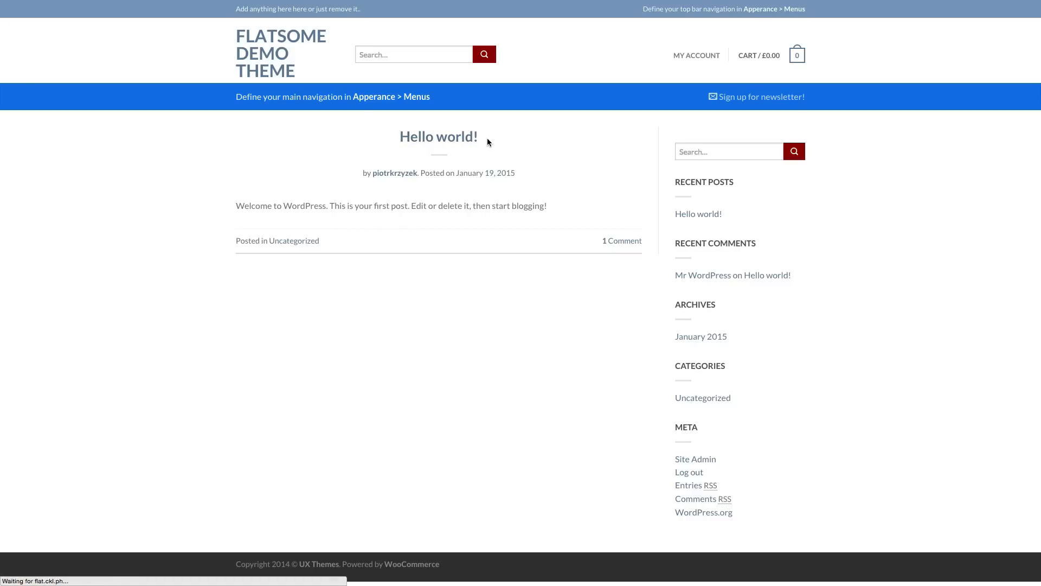
drag(487, 140, 403, 142)
drag(735, 182, 684, 186)
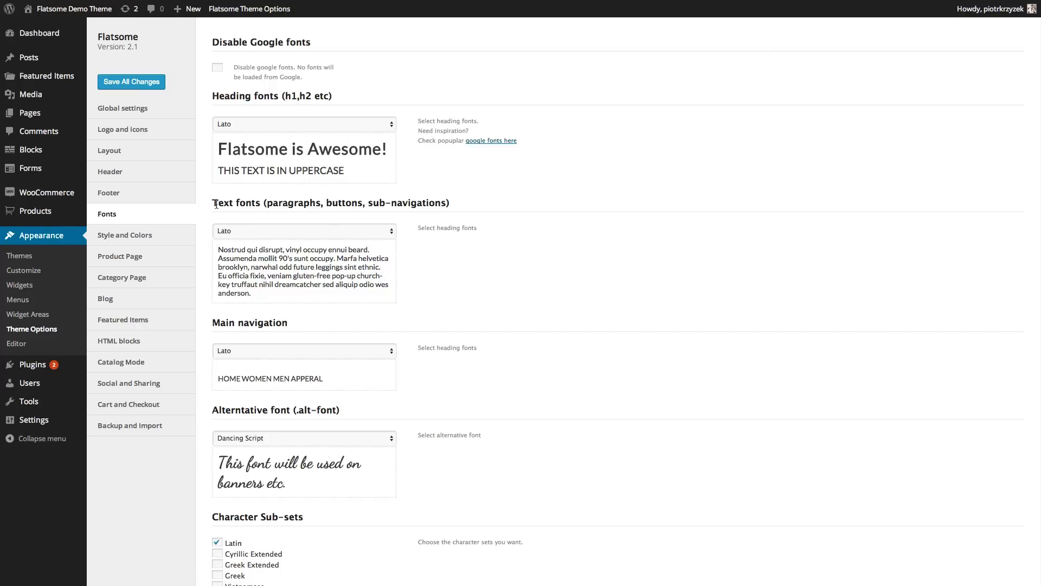
- Review the Text fonts setting and examine the post's body text and author line on the front page
drag(216, 204, 262, 204)
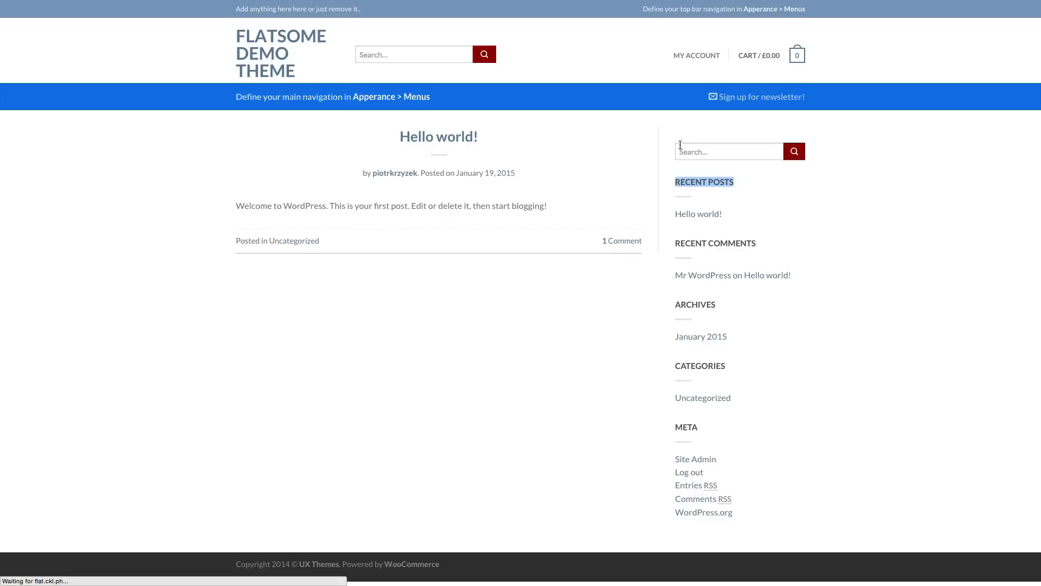
drag(561, 206, 248, 207)
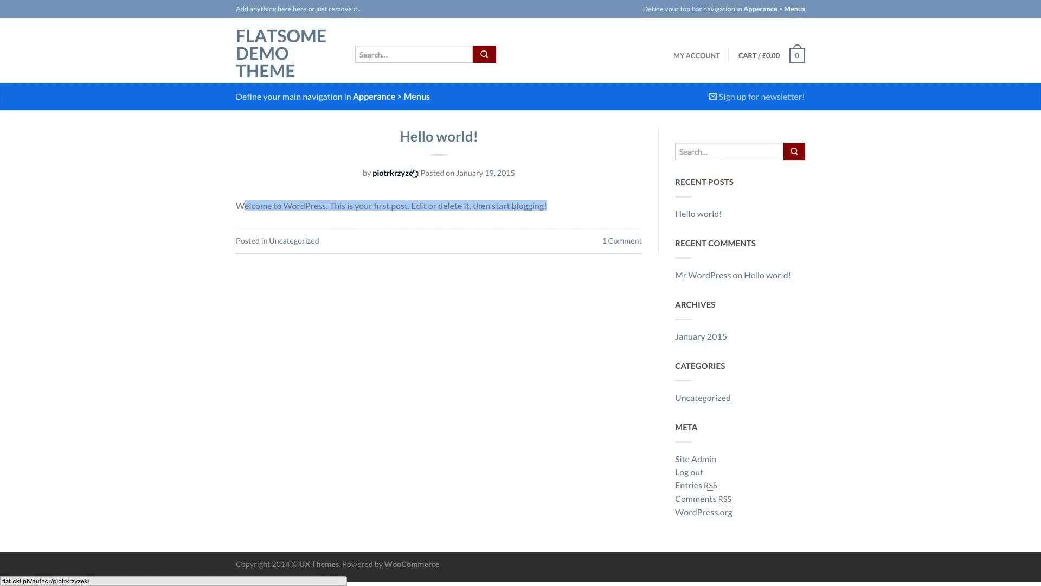
drag(445, 172, 359, 172)
click(359, 172)
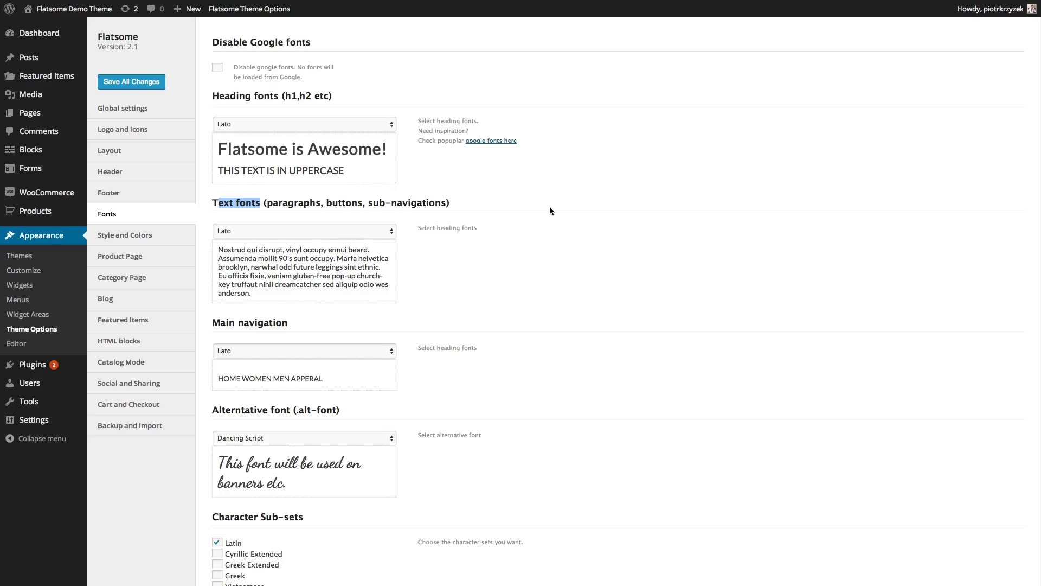
click(346, 212)
- Compare the Heading fonts and Main navigation font settings with the sub-navigations covered by Text fonts
drag(285, 96, 212, 96)
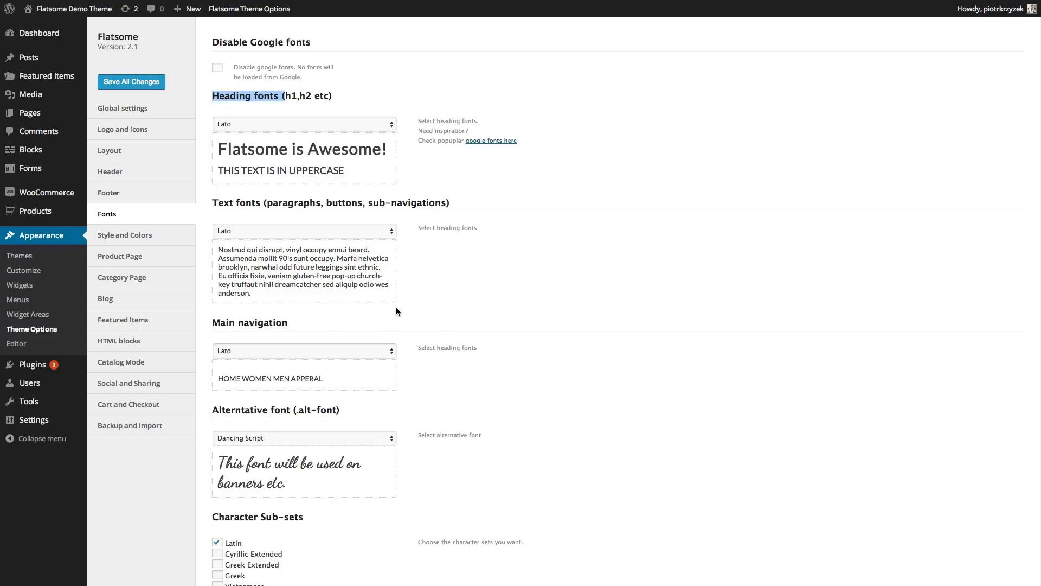
drag(287, 322, 239, 323)
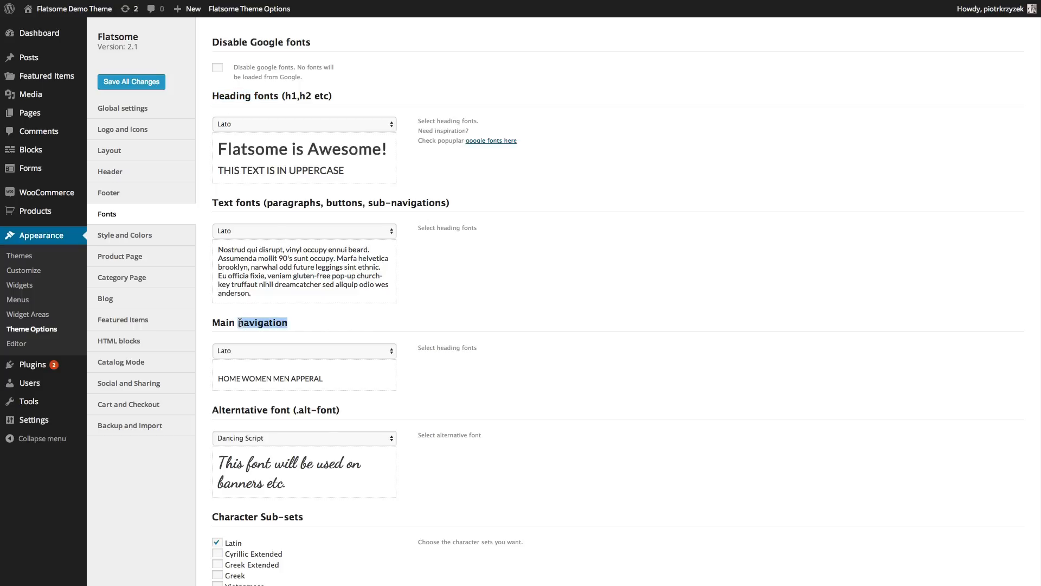
drag(369, 203, 422, 202)
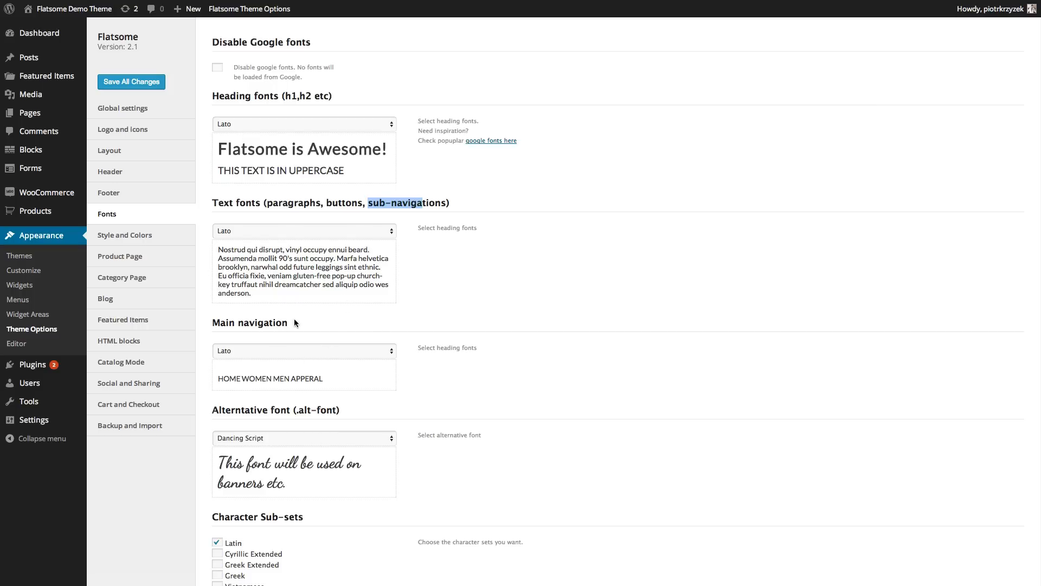
- Review the Character Sub-sets options at the end of the Fonts settings
scroll(294, 322, down, 5)
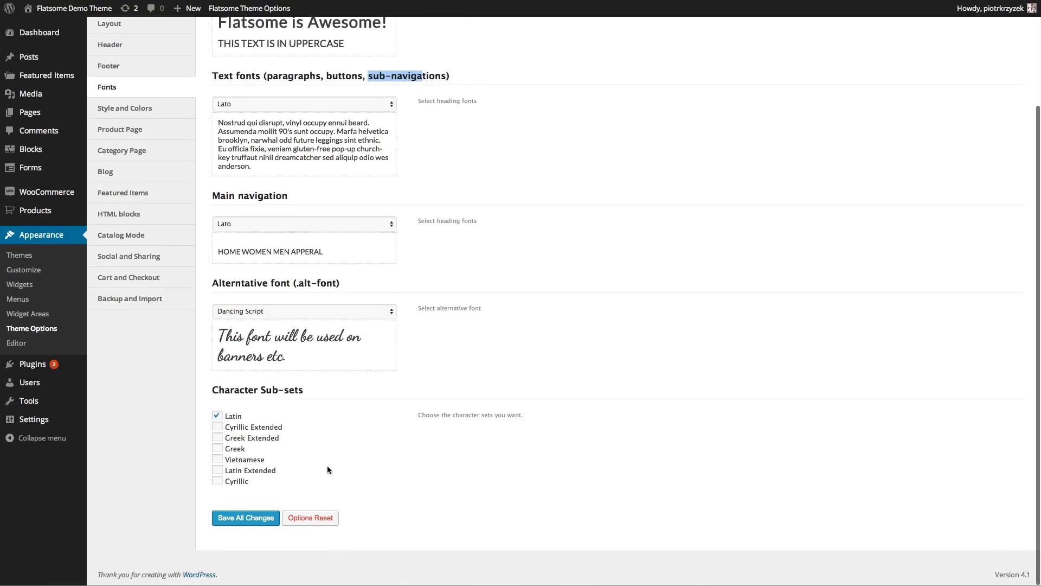
drag(270, 481, 204, 423)
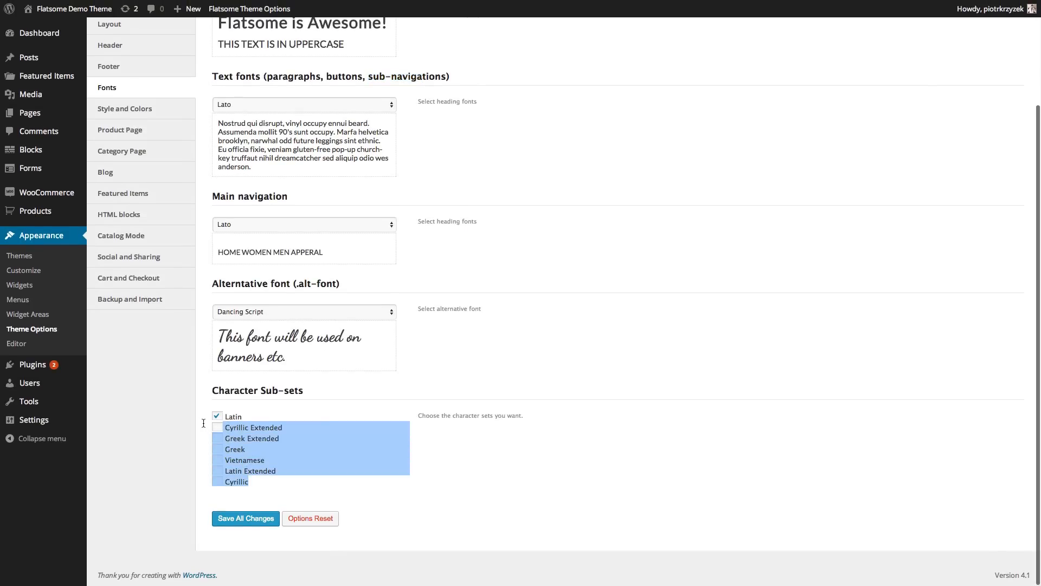
click(358, 449)
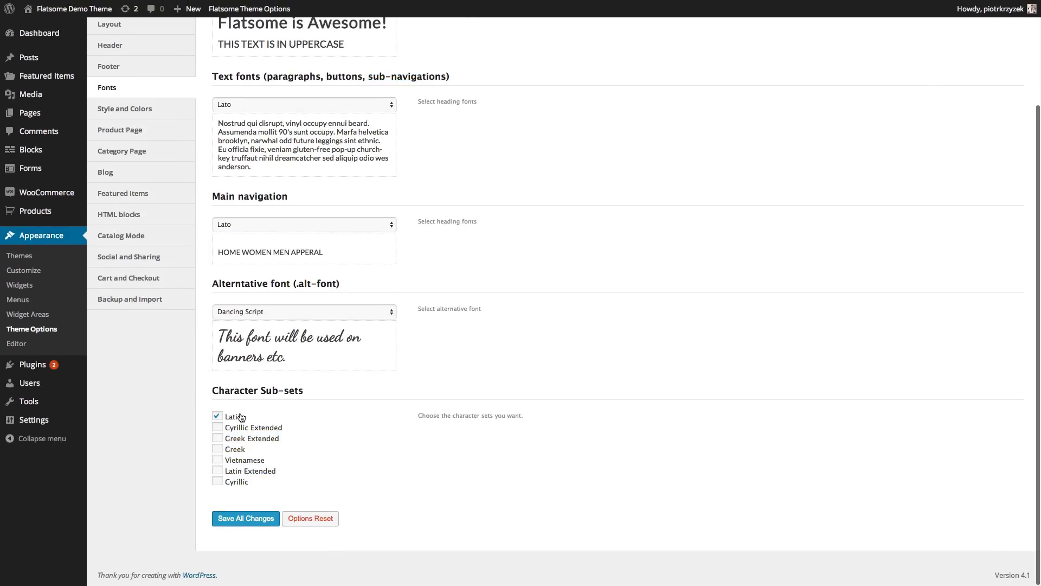
scroll(348, 416, up, 5)
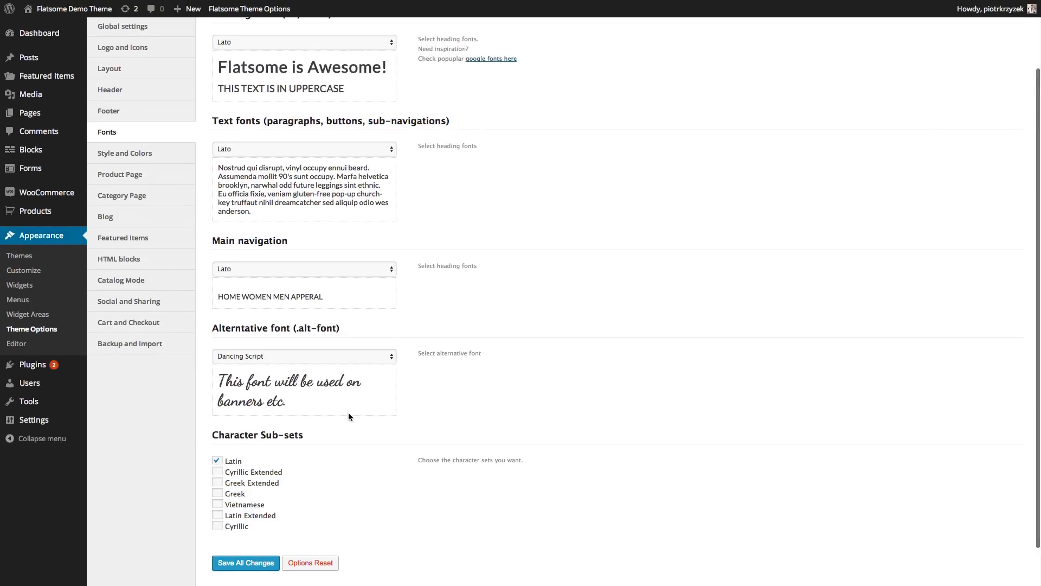
- Look at the Main navigation font choices, then try Lancelot for Text fonts and restore Lato
click(274, 347)
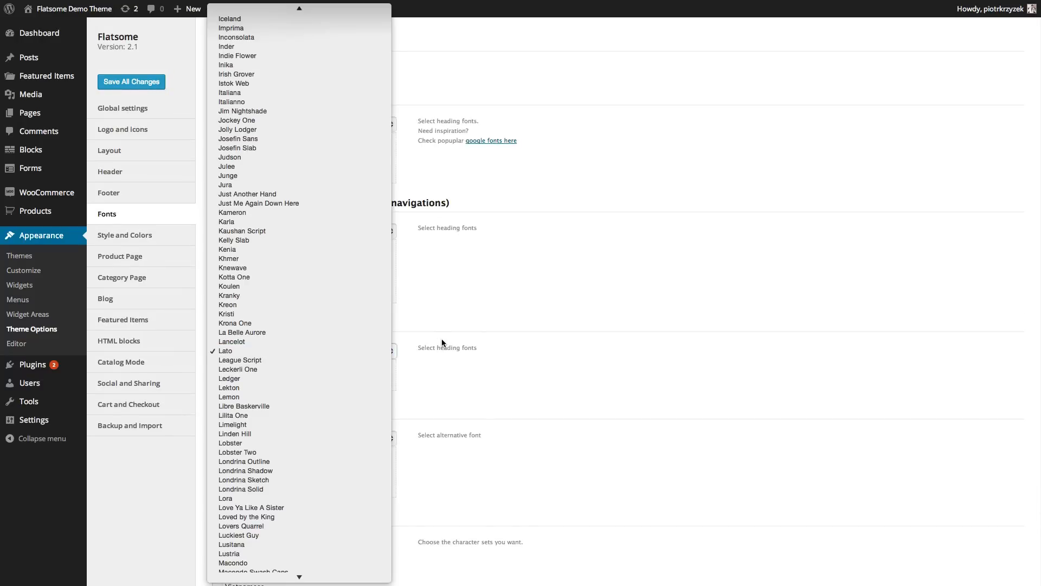
click(476, 350)
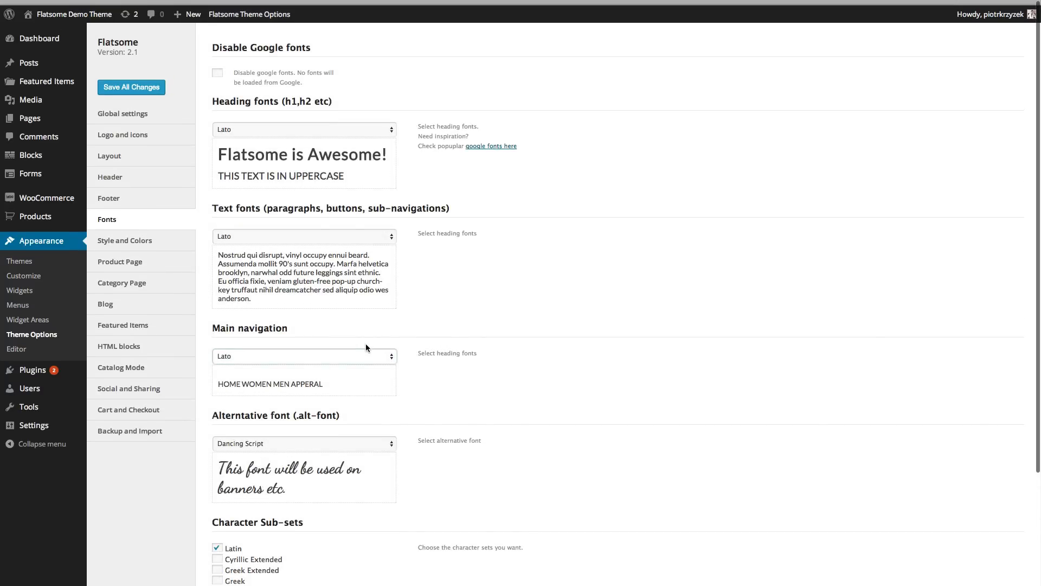
click(287, 230)
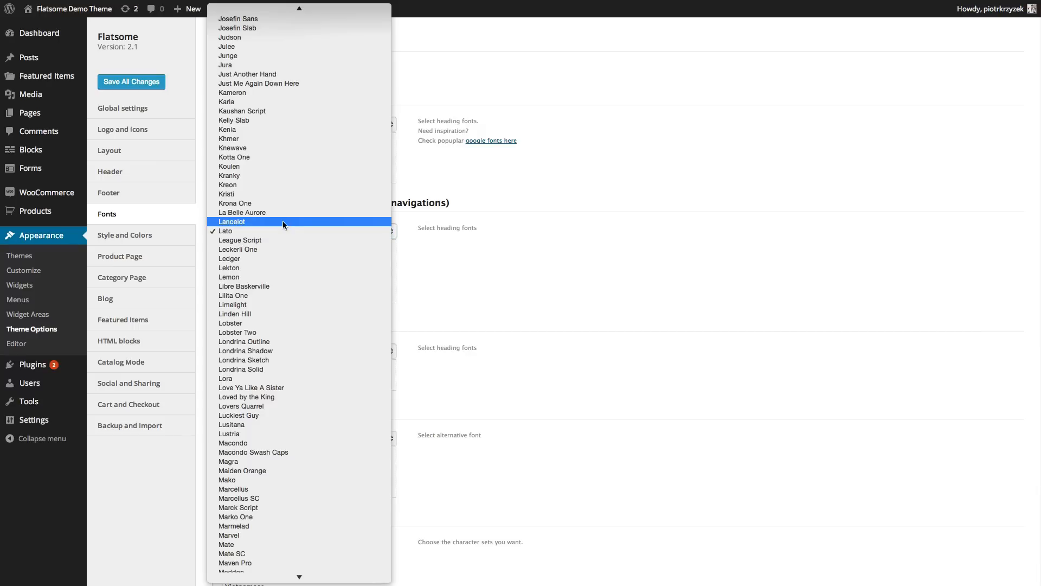
click(282, 220)
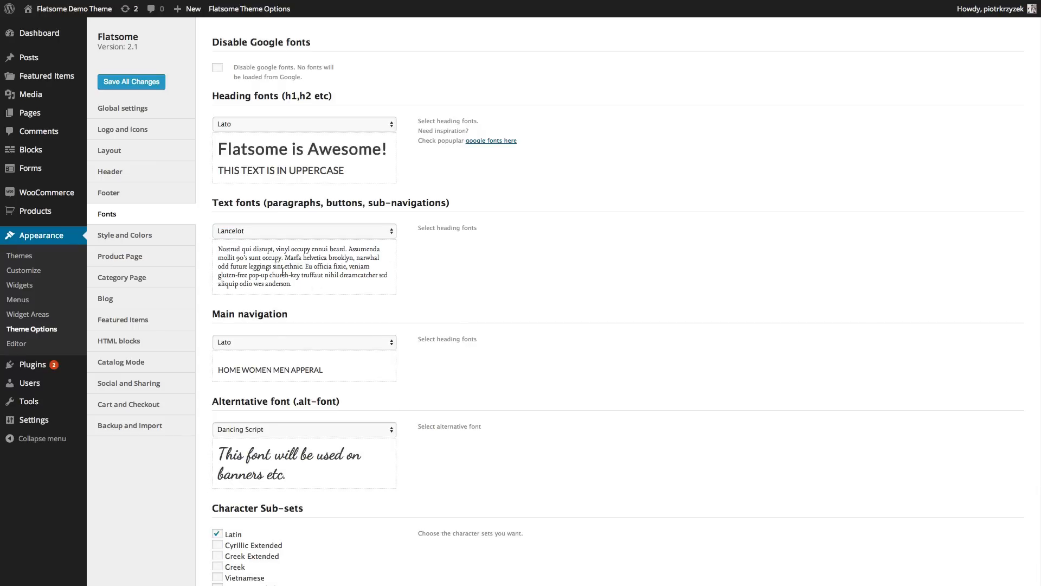
drag(313, 284, 300, 232)
click(295, 232)
click(287, 241)
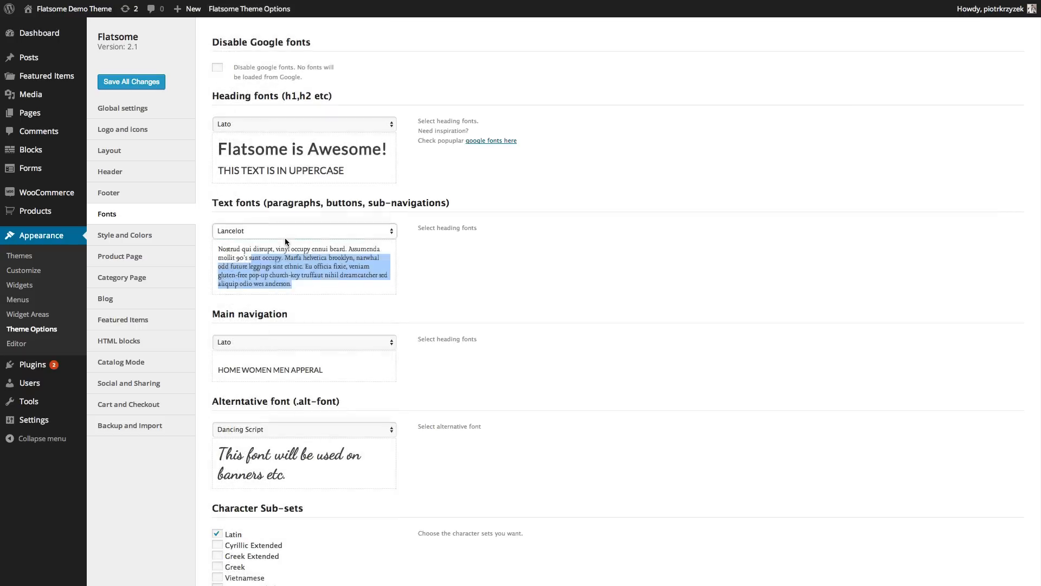
click(334, 293)
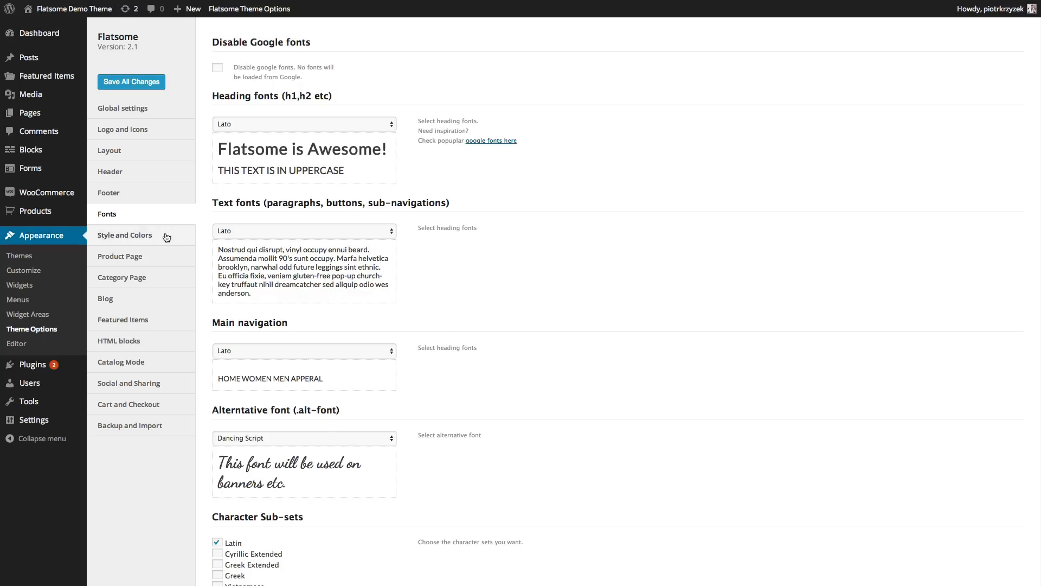
- Open the Style and Colors settings and review the Primary, Secondary, Success and Default link color options
click(145, 239)
scroll(322, 203, down, 5)
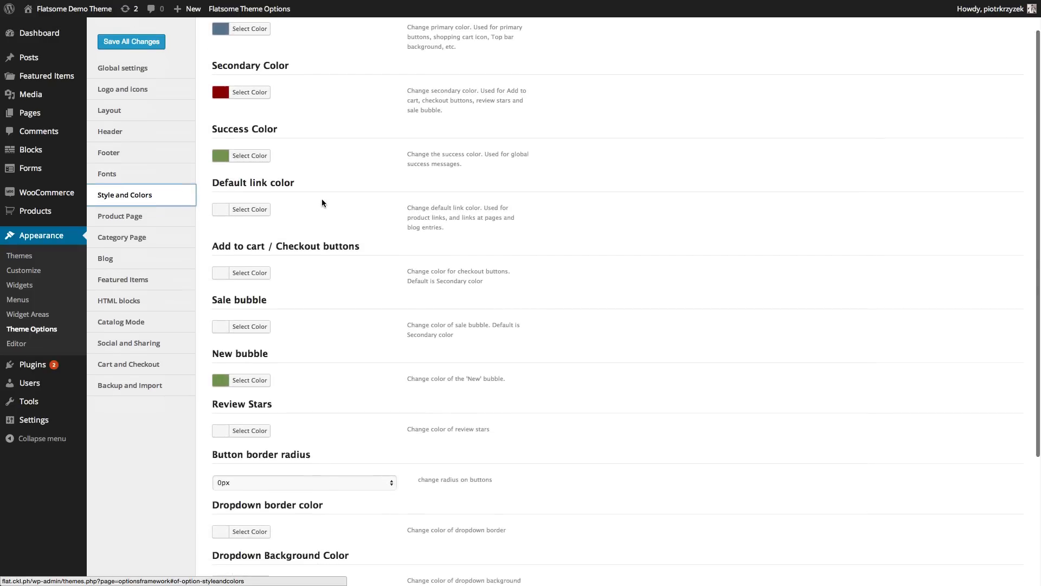
scroll(321, 203, up, 5)
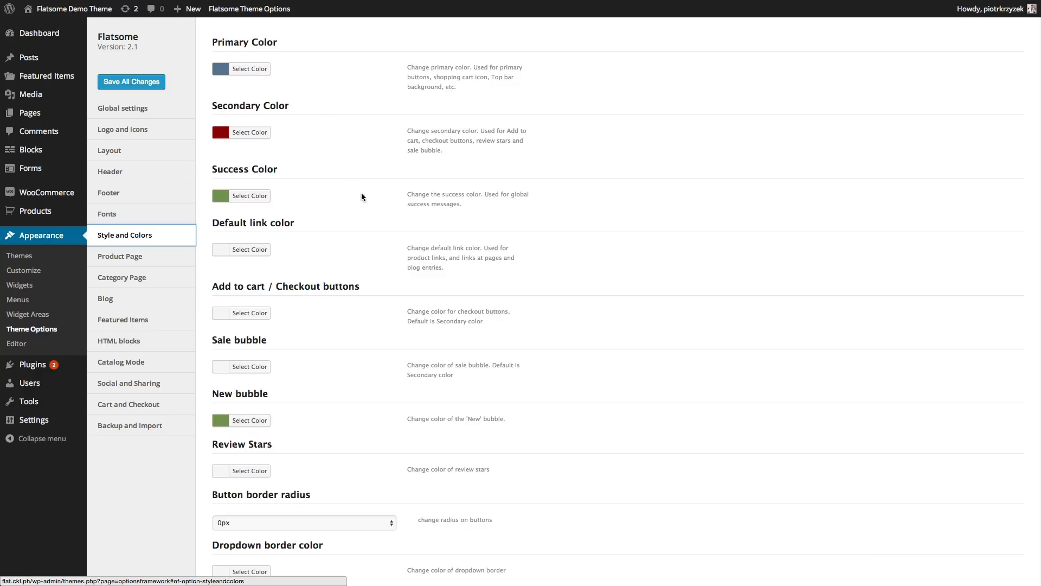
scroll(333, 226, down, 2)
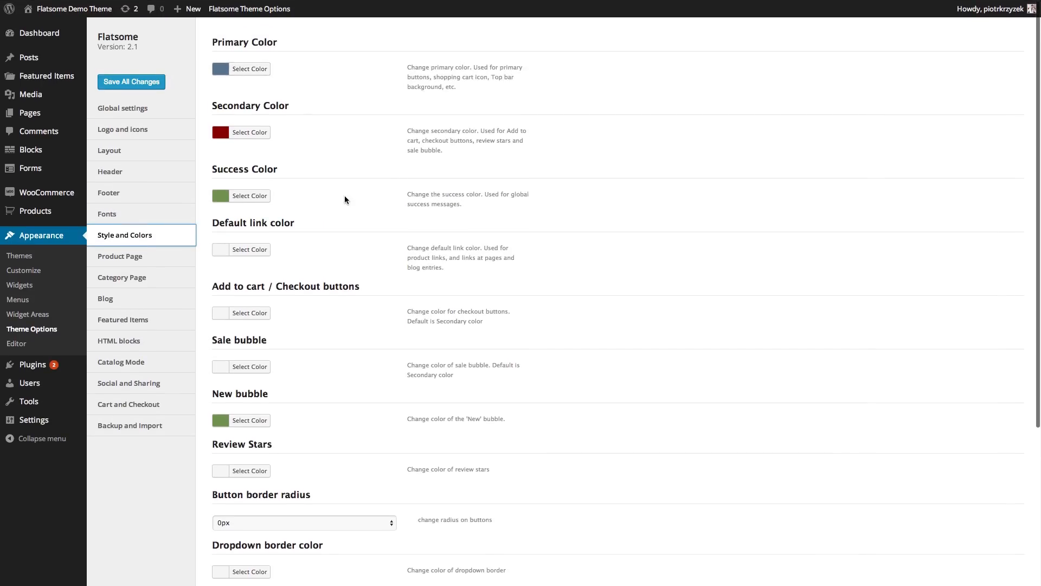
scroll(303, 192, down, 3)
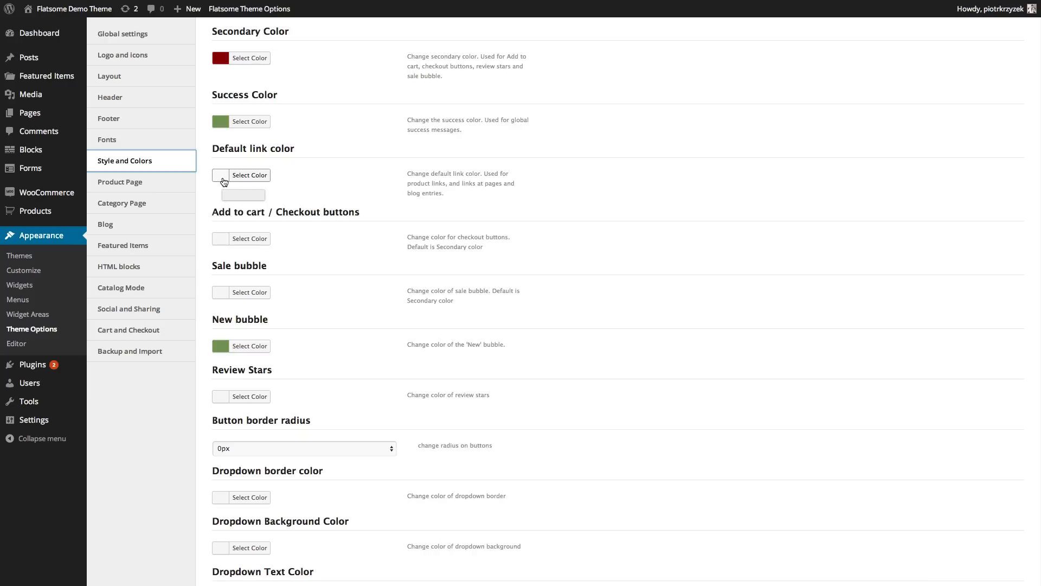
scroll(303, 178, up, 3)
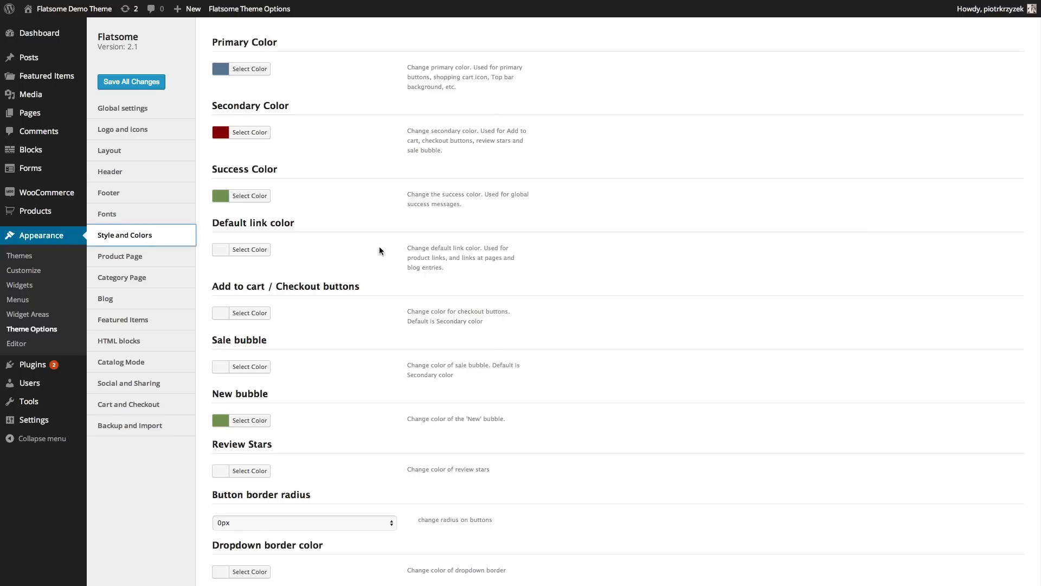
- Review the Add to cart / Checkout buttons color and the Sale bubble color options
scroll(379, 246, down, 2)
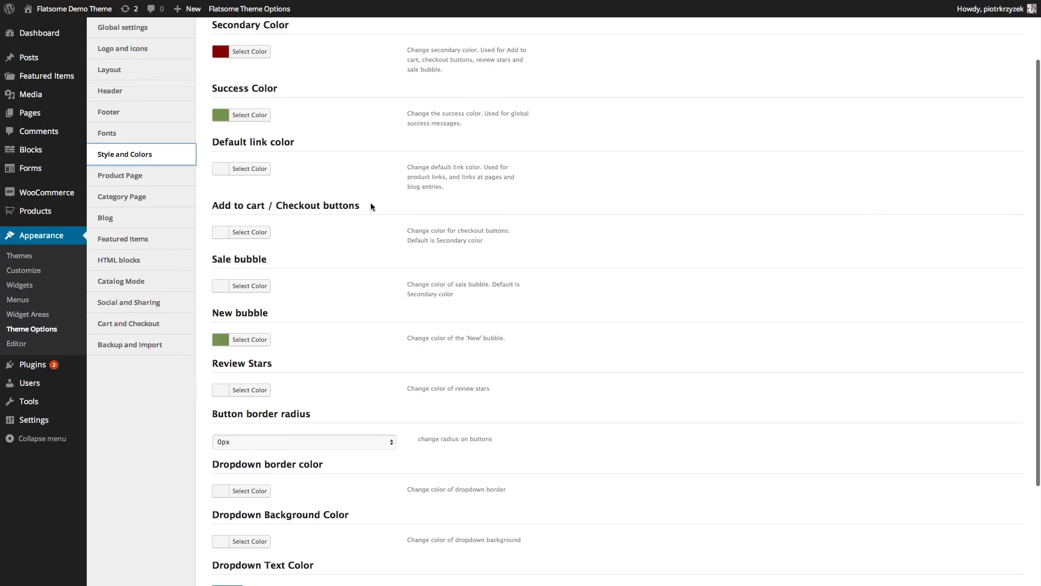
drag(371, 204, 211, 208)
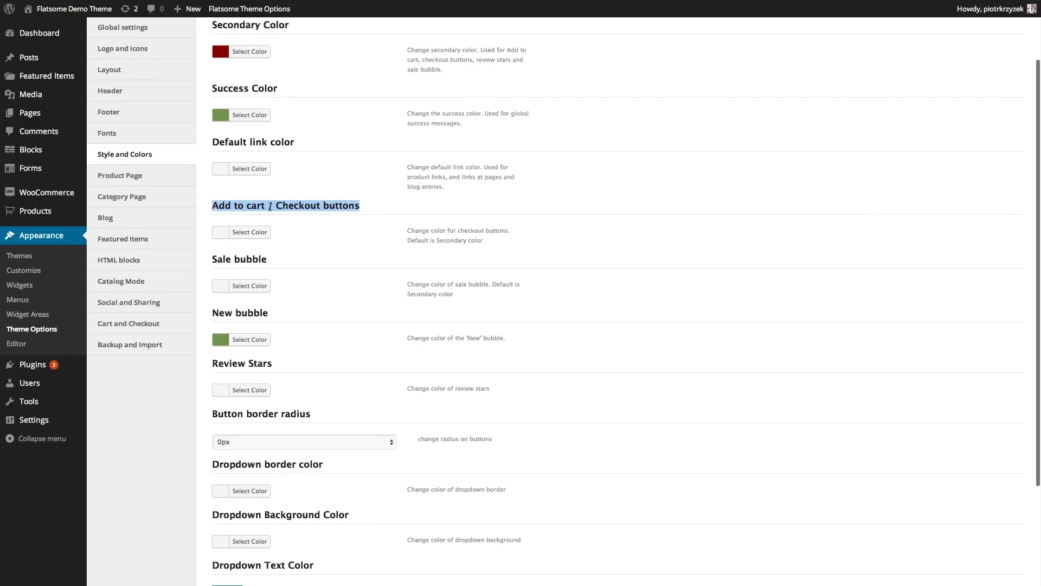
scroll(270, 206, up, 3)
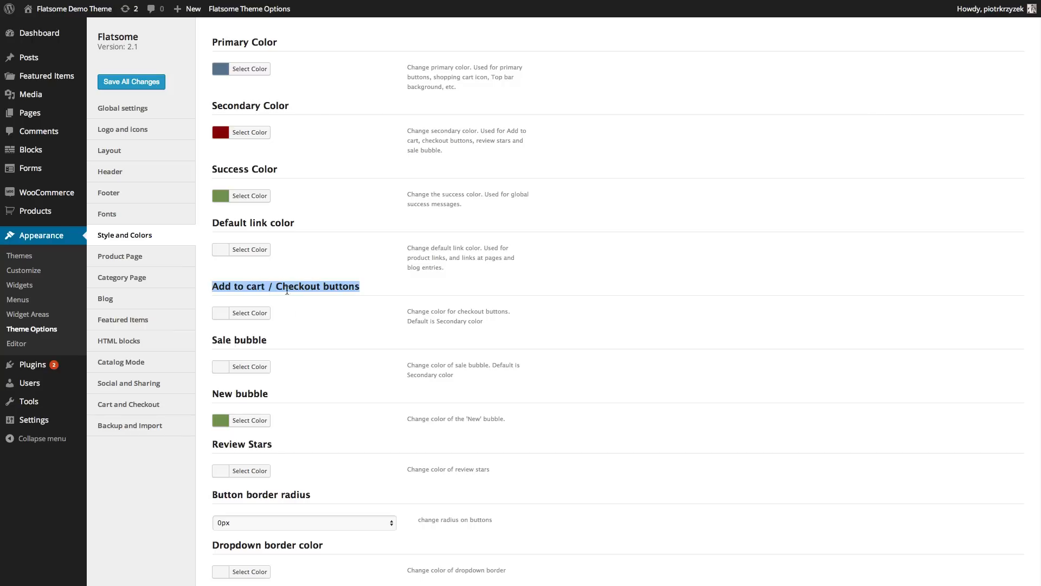
click(267, 342)
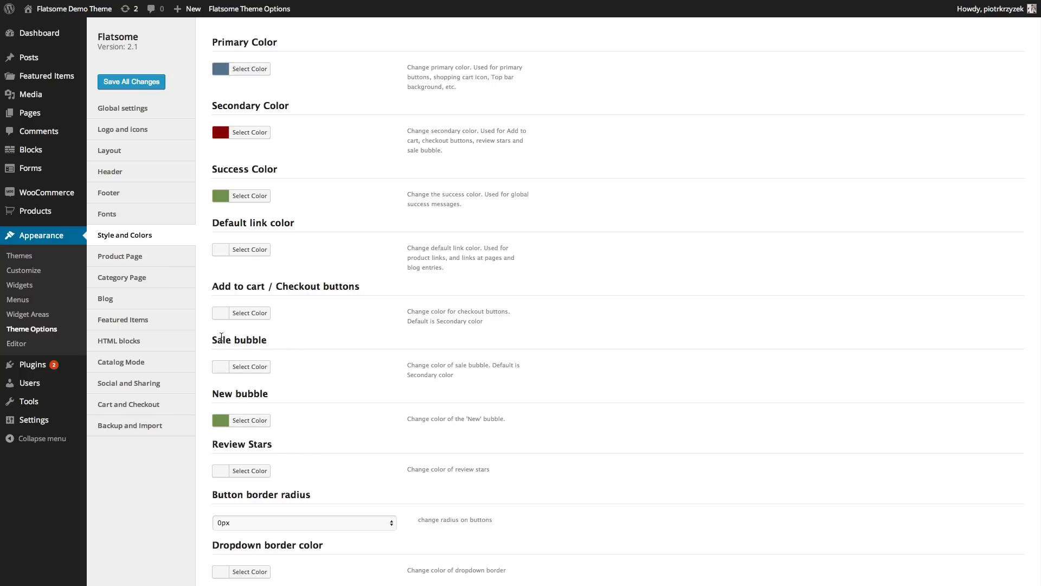
- Review the New bubble and Review Stars color options, comparing them with the main theme colors
scroll(301, 387, down, 2)
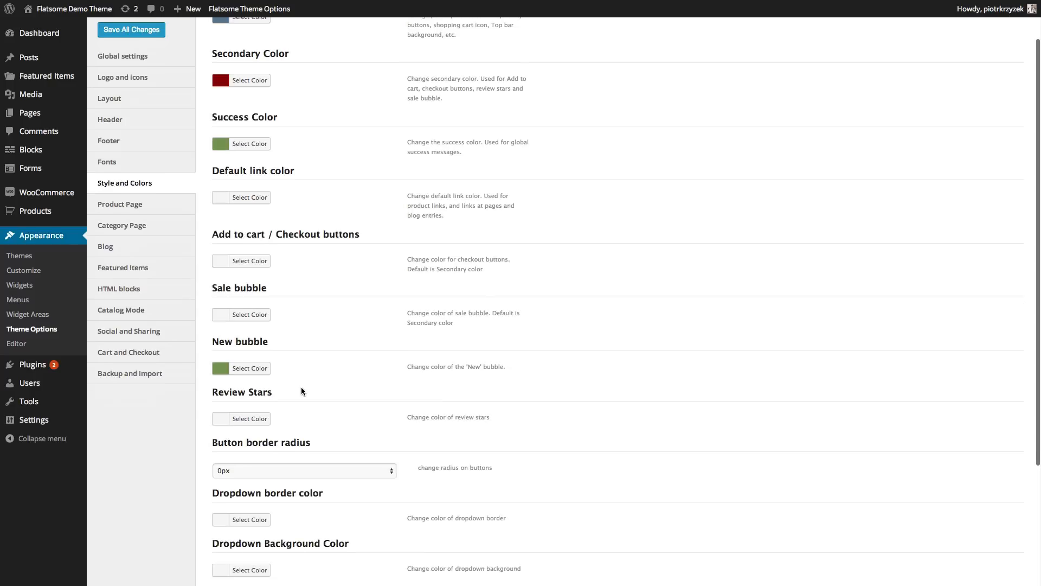
scroll(301, 389, down, 2)
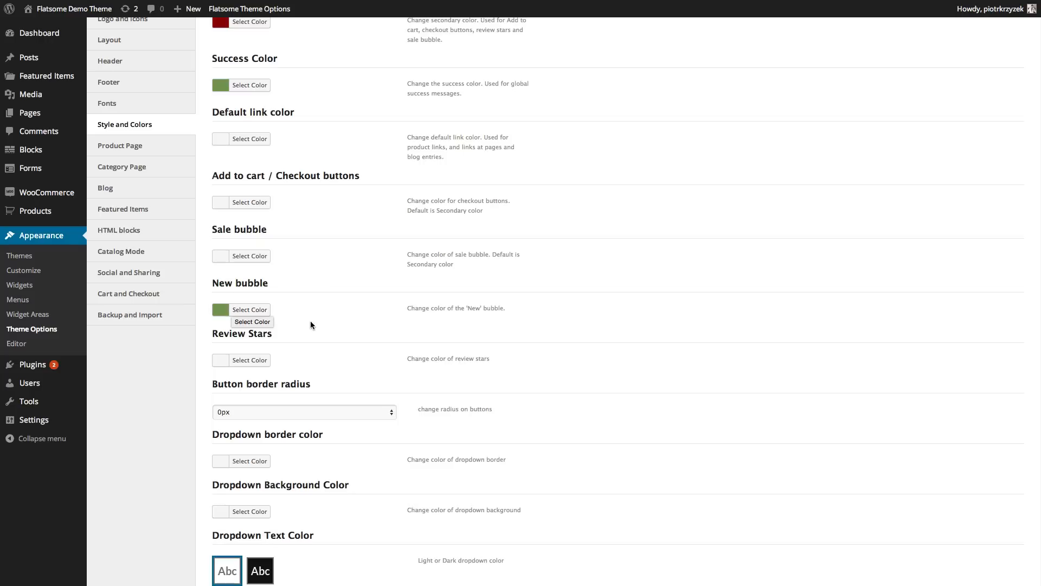
scroll(296, 328, down, 2)
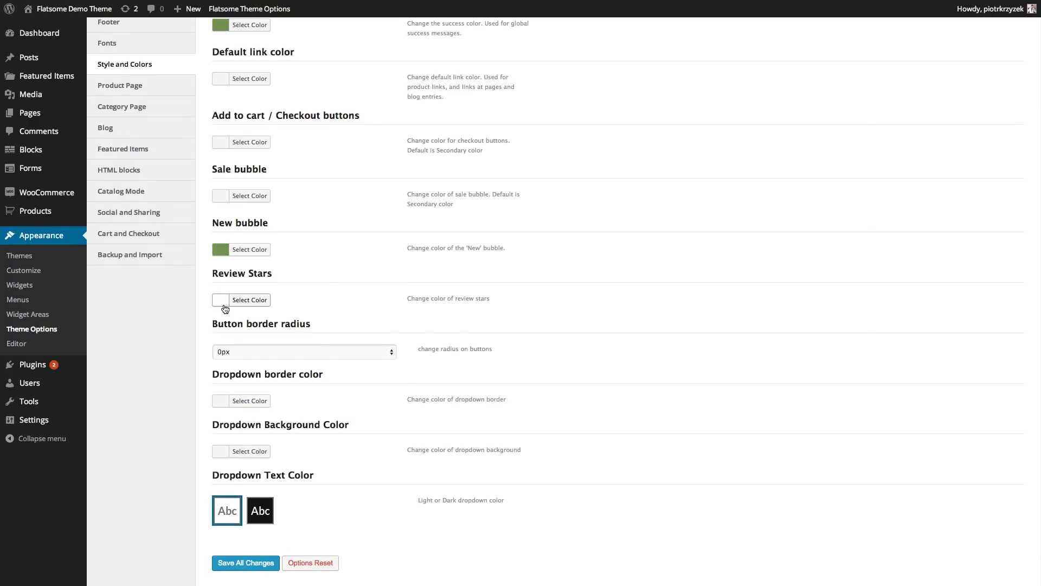
scroll(224, 307, up, 10)
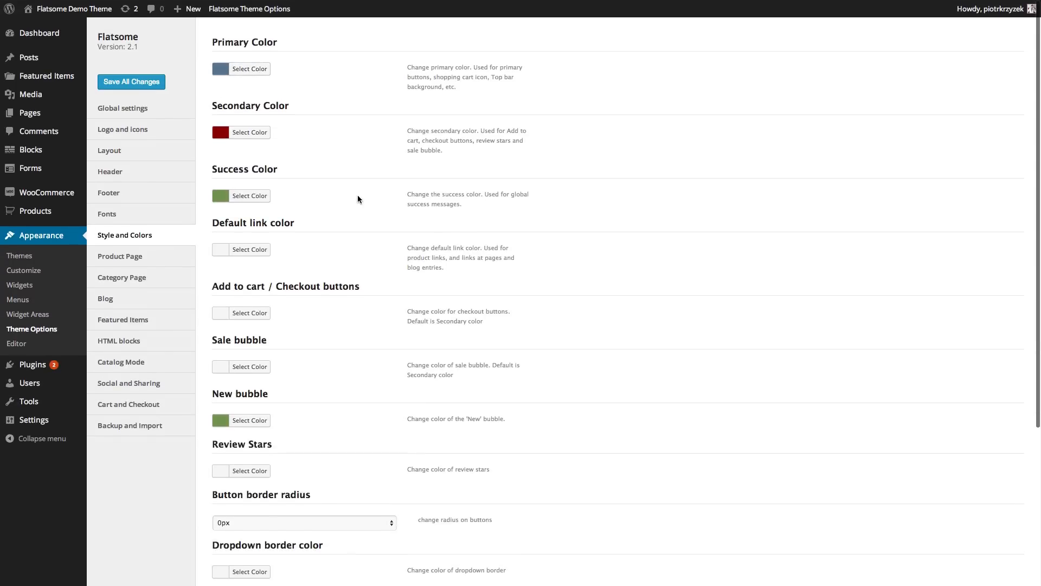
- Look through the Button border radius choices from 0px to 99px without picking a new one
scroll(357, 196, down, 5)
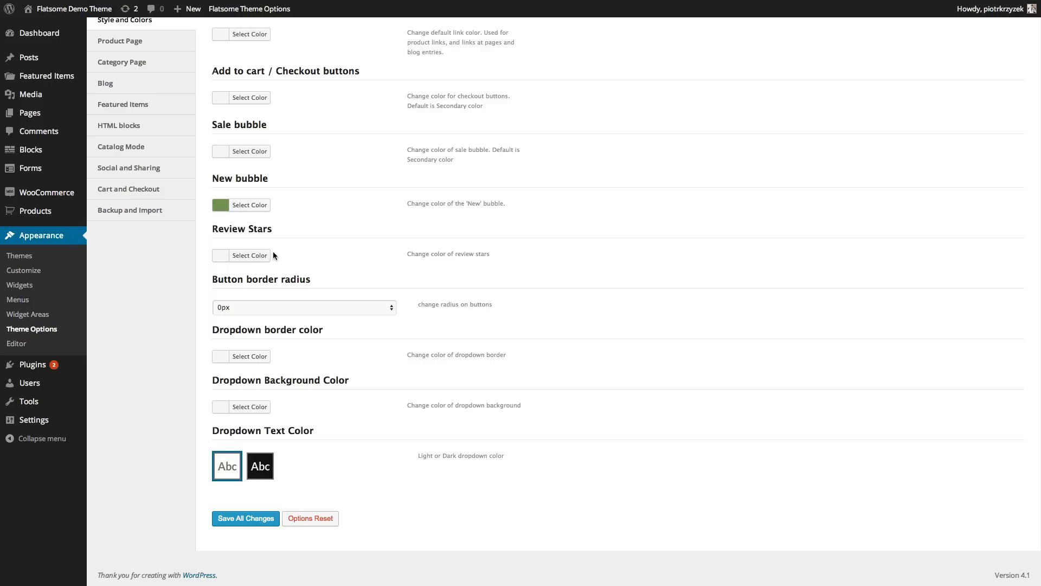
click(379, 307)
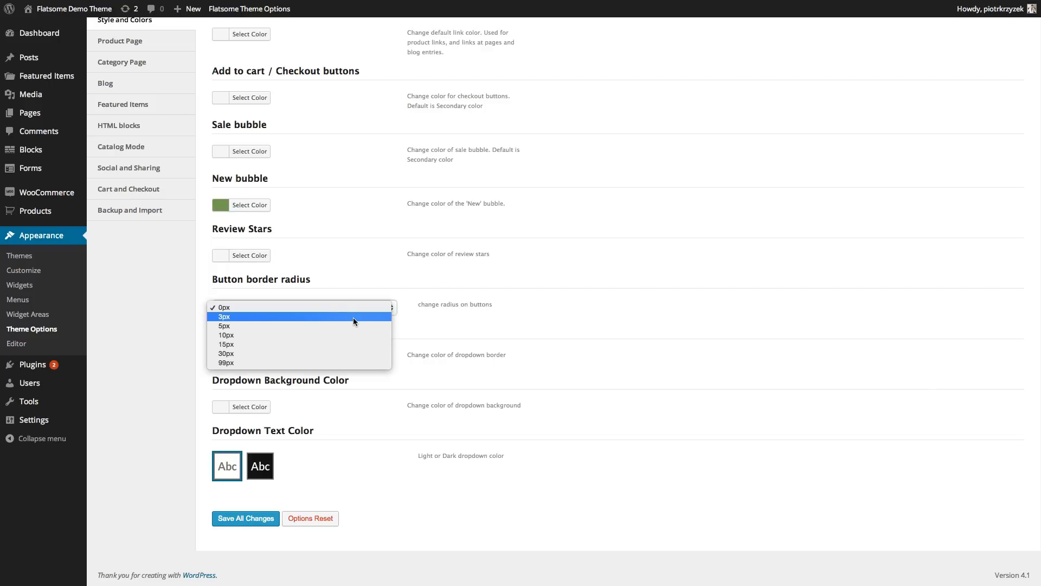
click(348, 279)
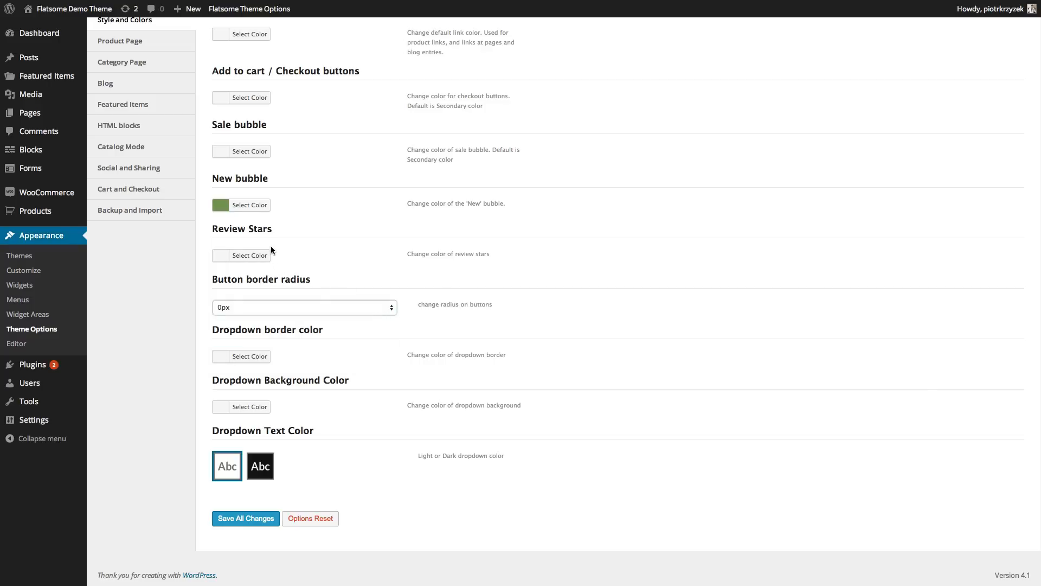
click(314, 307)
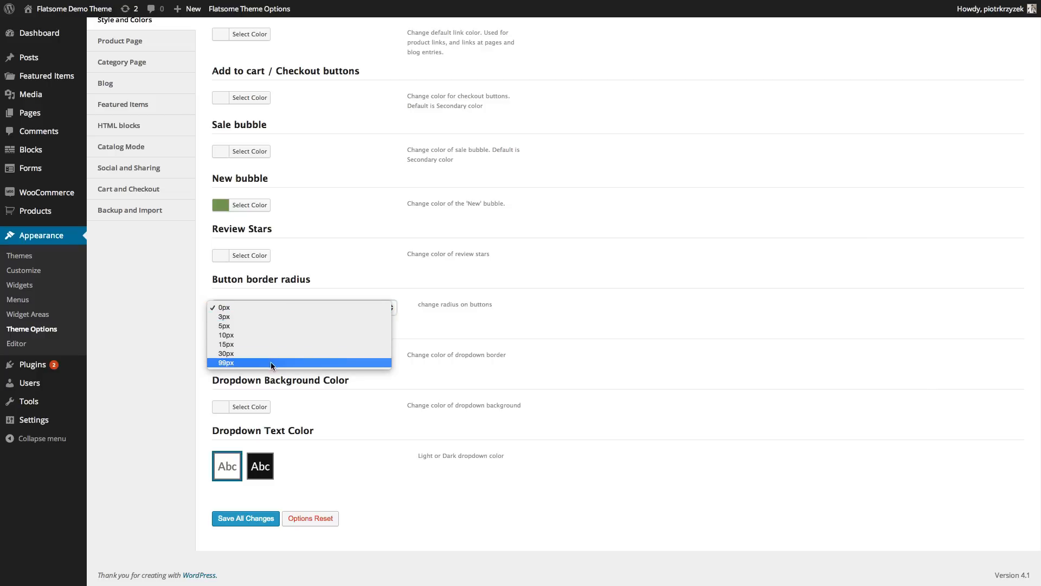
click(349, 261)
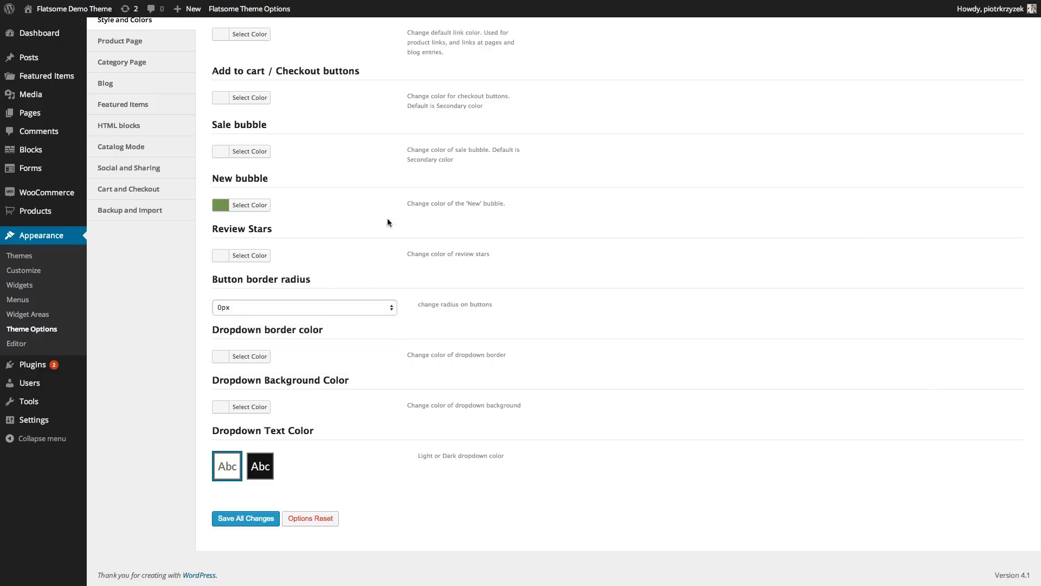
click(283, 311)
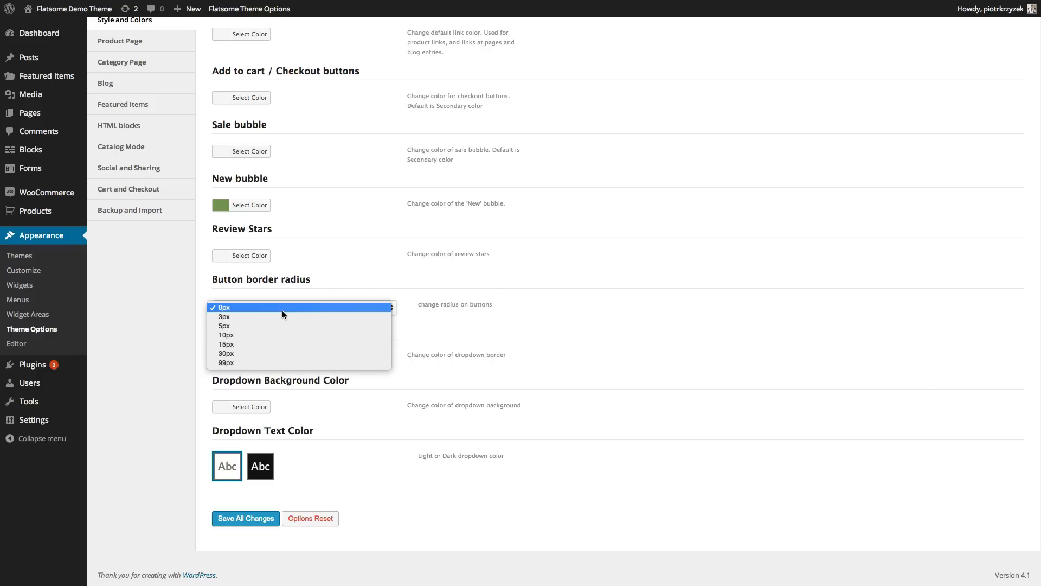
click(381, 232)
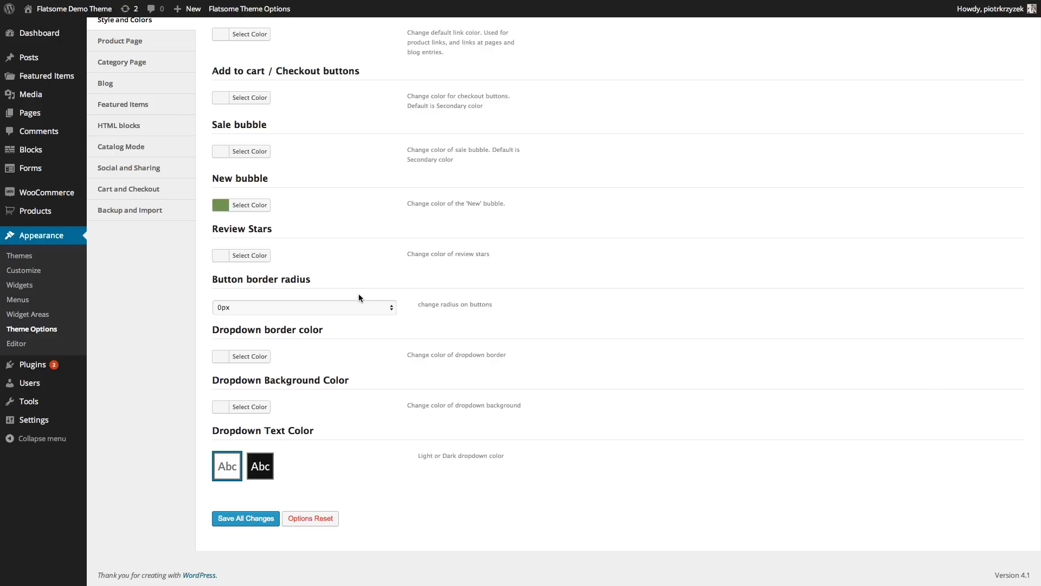
click(376, 308)
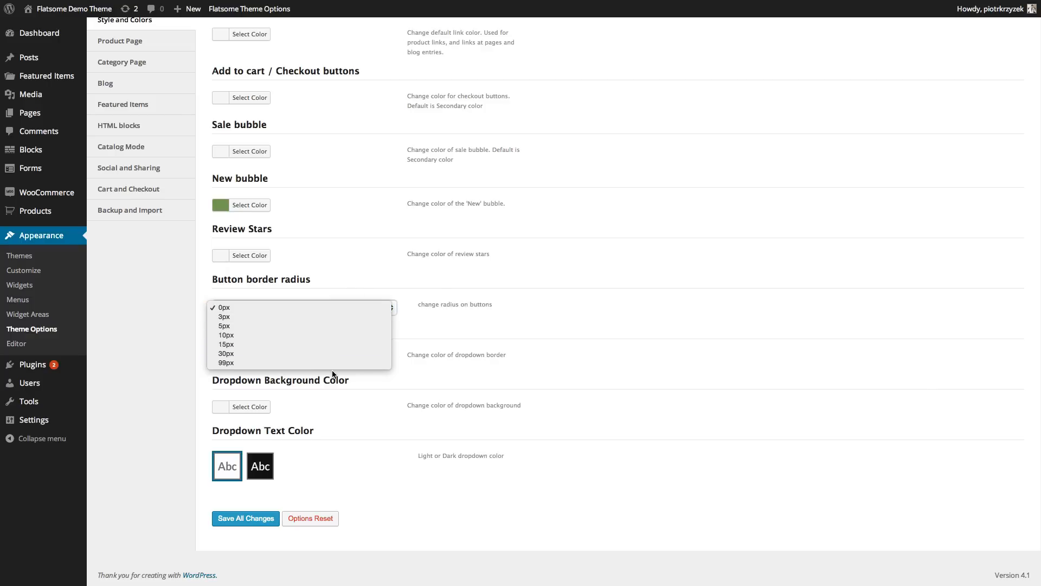
click(462, 317)
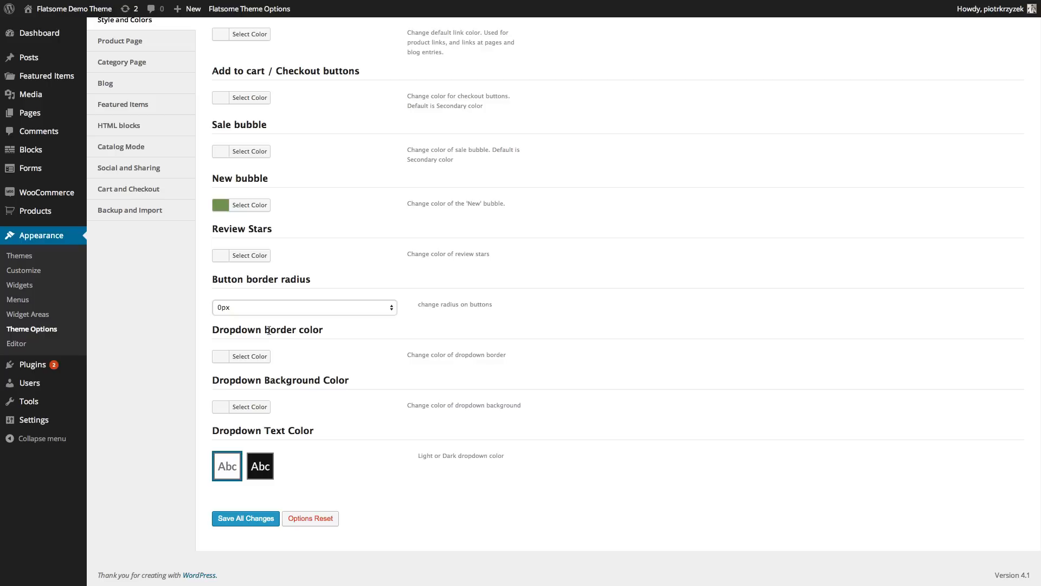
click(282, 314)
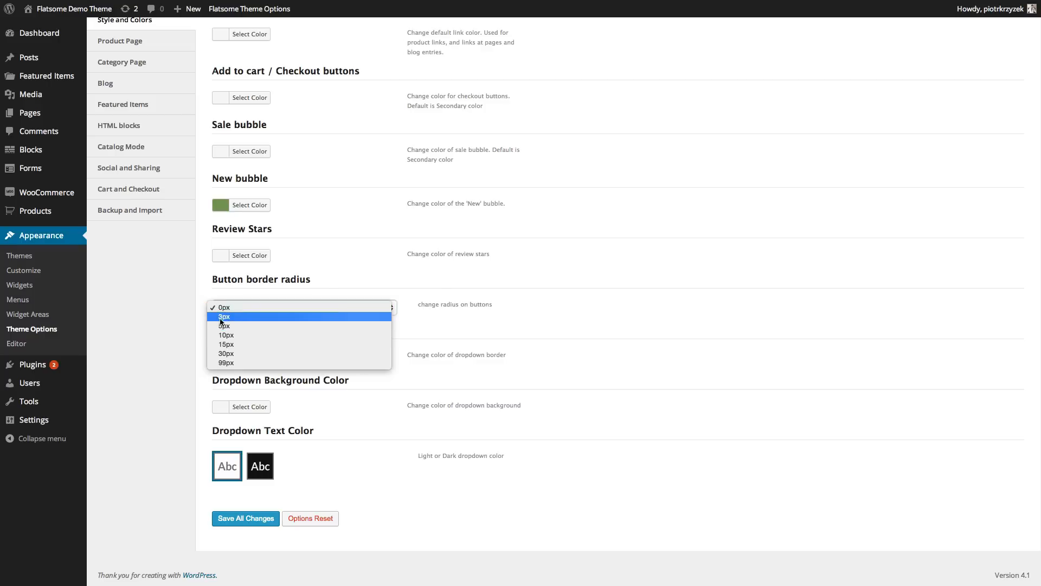
click(457, 332)
click(353, 305)
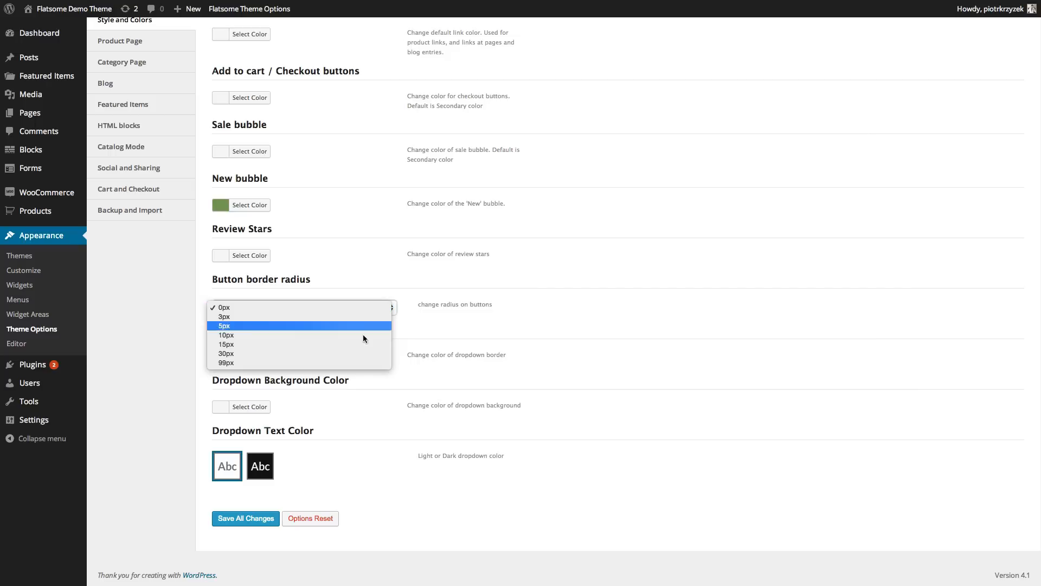
click(459, 365)
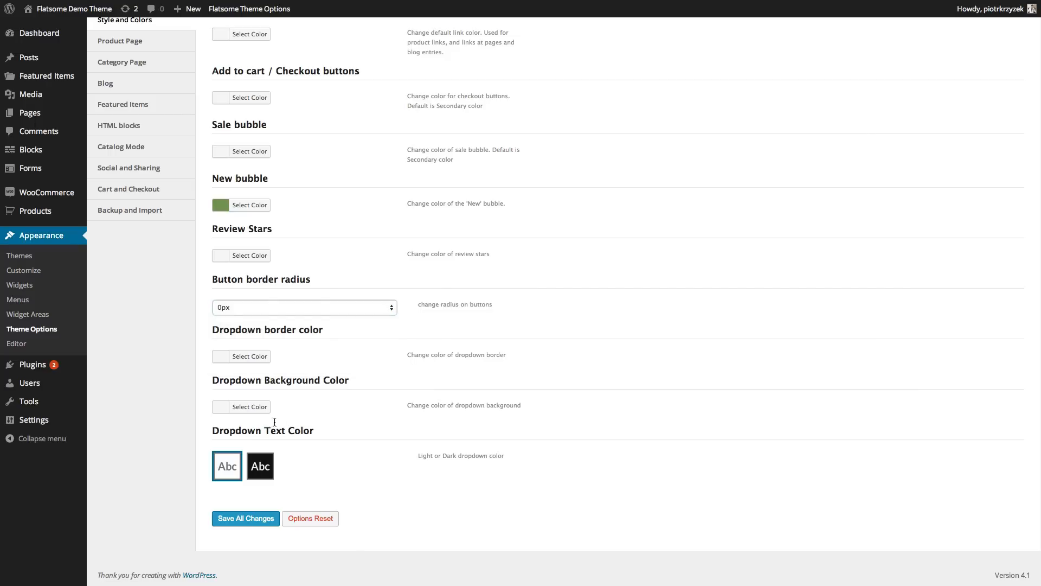
- Check the Dropdown Text Color setting and look at the Button border radius choices once more
drag(242, 431, 316, 434)
click(318, 433)
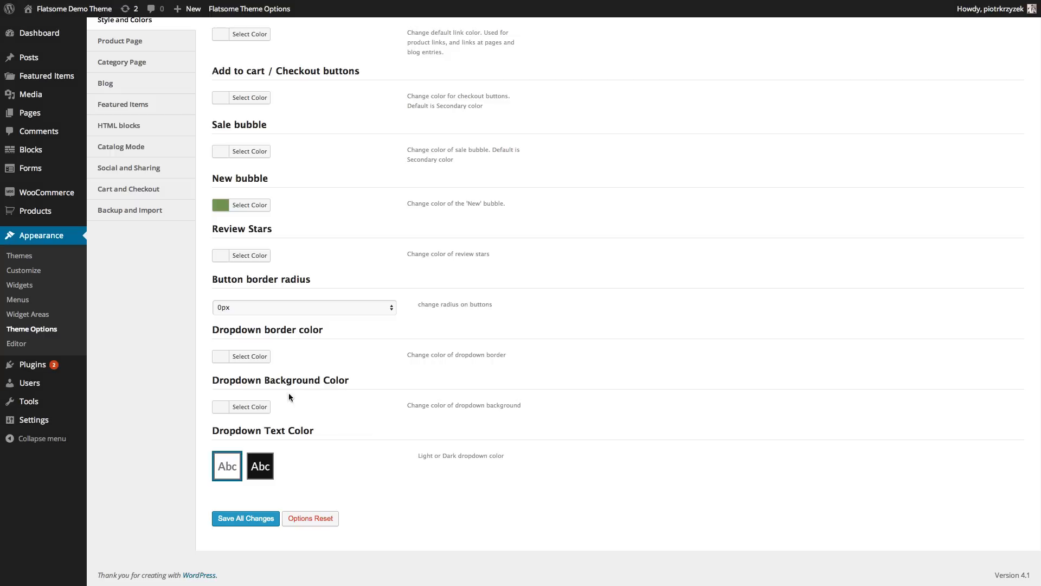
click(287, 304)
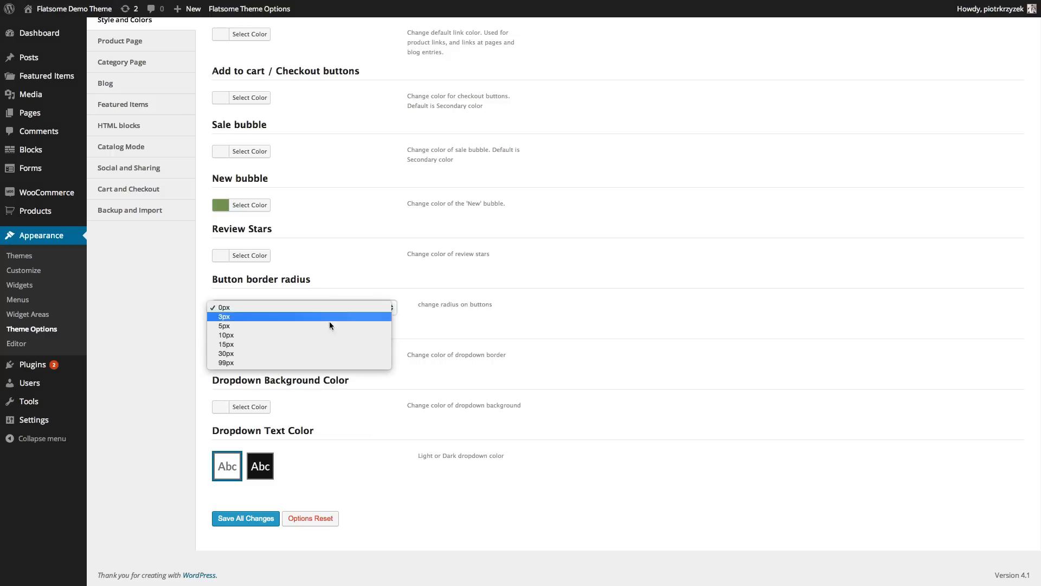
click(487, 296)
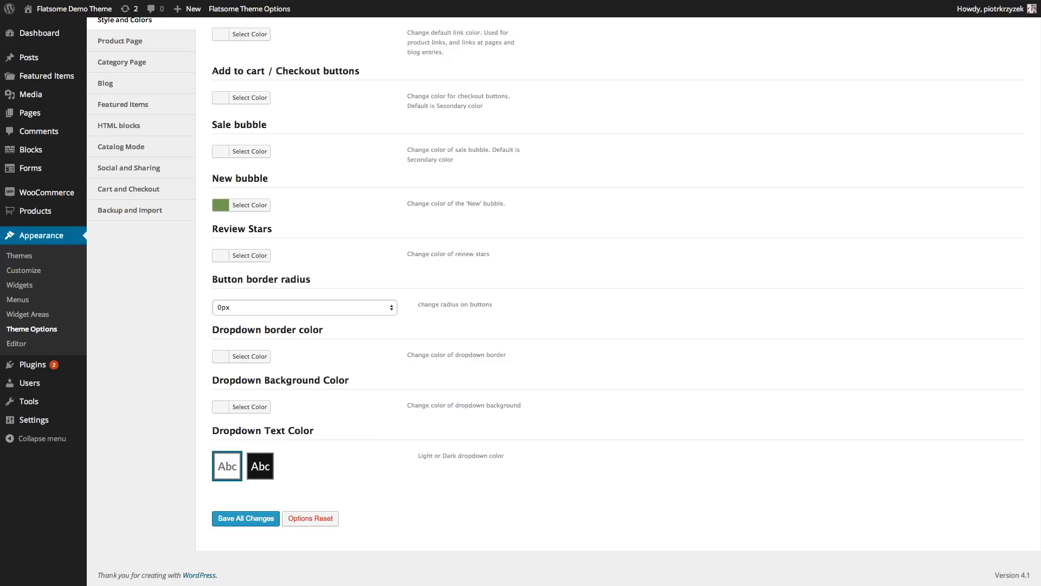
- Open the Product Page section of the theme options
scroll(393, 238, up, 10)
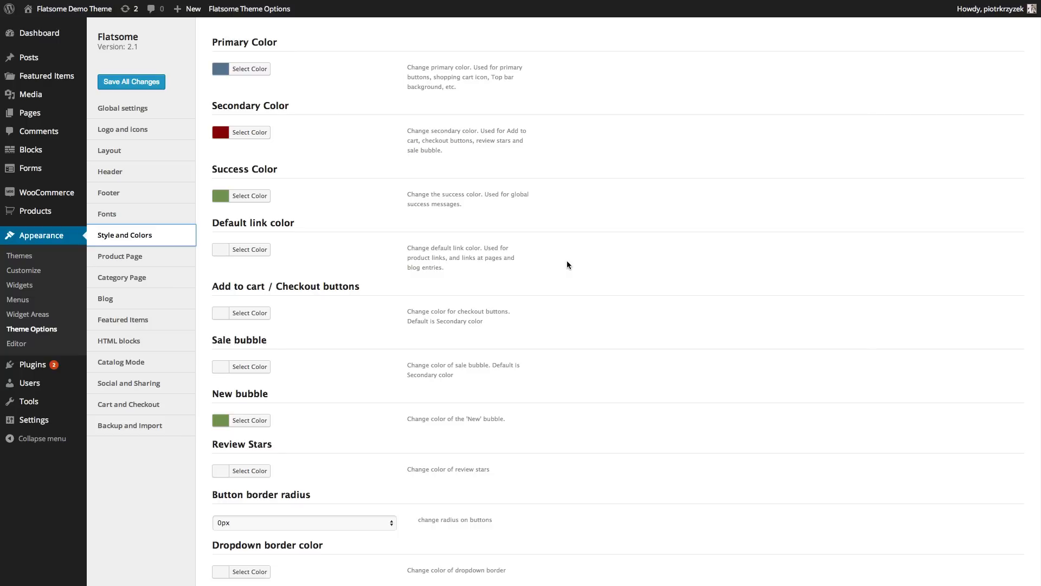
click(172, 257)
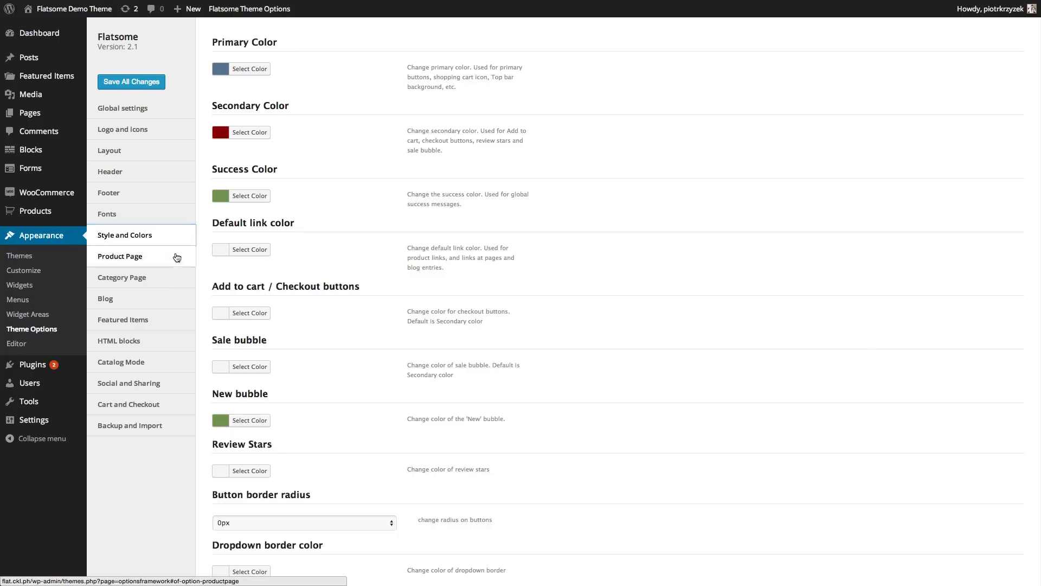
click(169, 275)
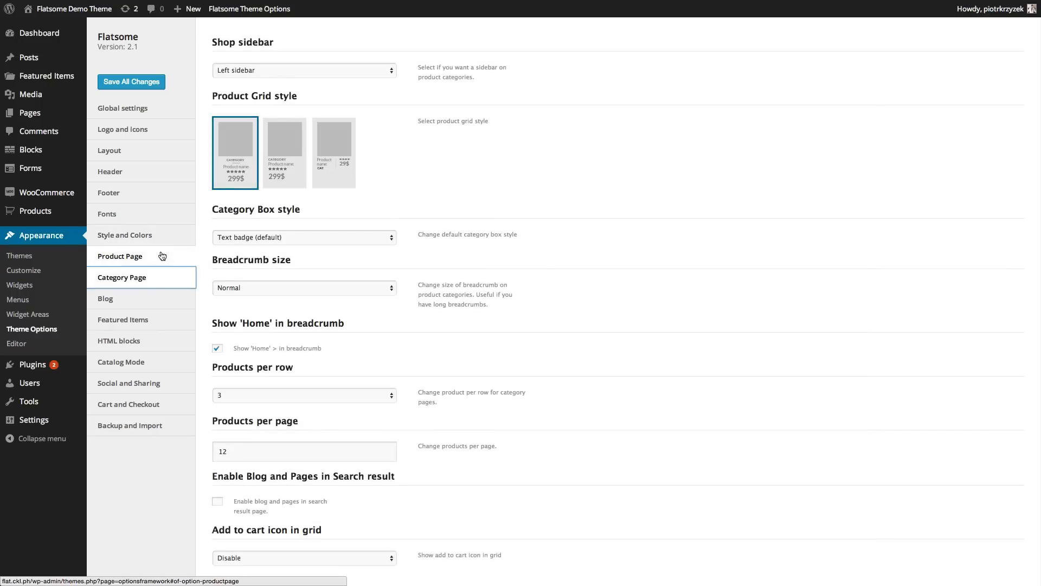
click(162, 255)
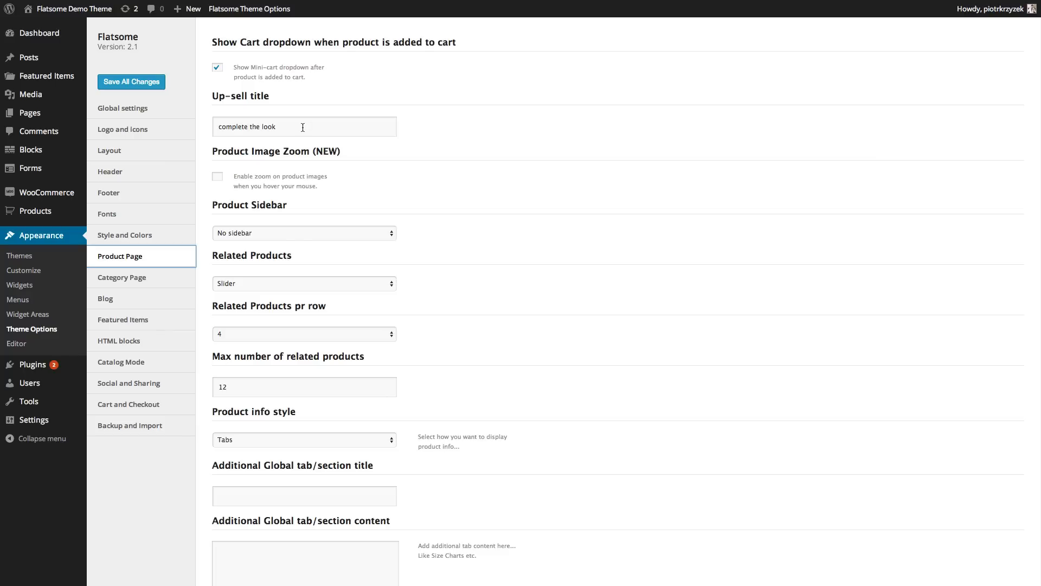
- Review the Up-sell title text and the Product Image Zoom option on the product page settings
drag(304, 127, 197, 125)
click(461, 164)
click(214, 122)
drag(302, 125, 212, 122)
drag(311, 126, 211, 123)
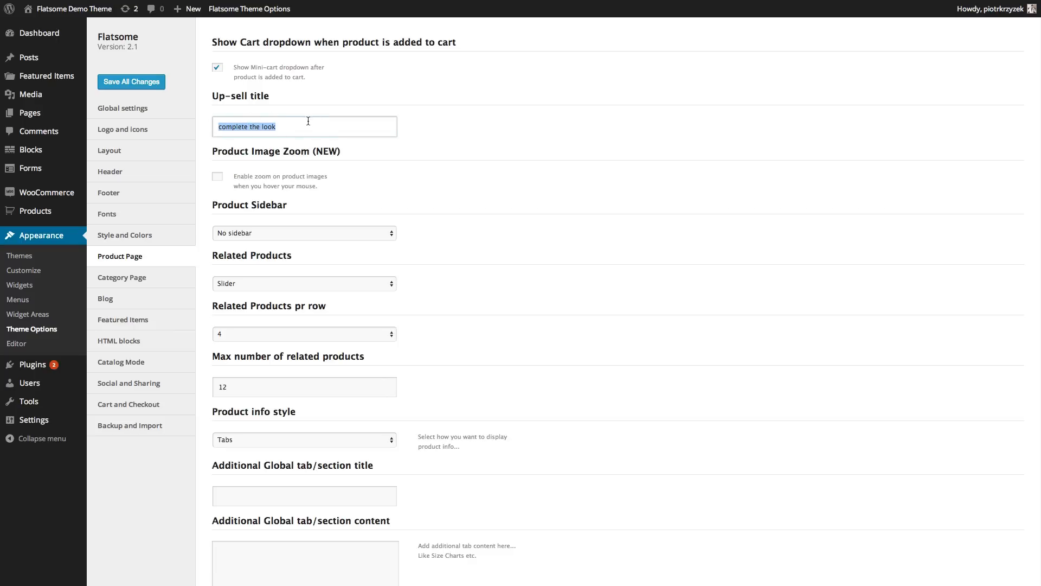
drag(308, 121, 201, 125)
drag(297, 125, 196, 130)
click(412, 183)
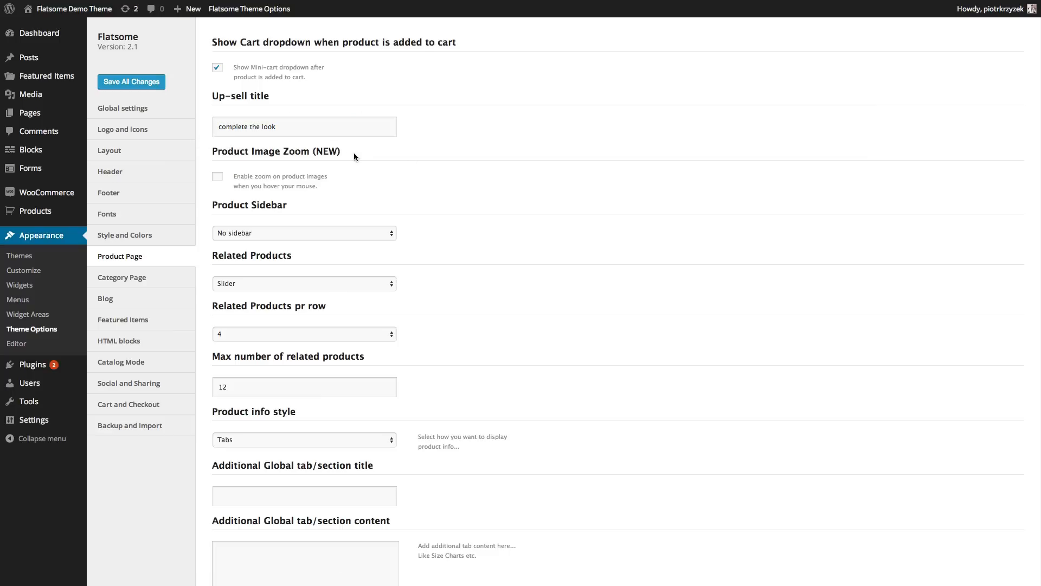
drag(311, 151, 213, 151)
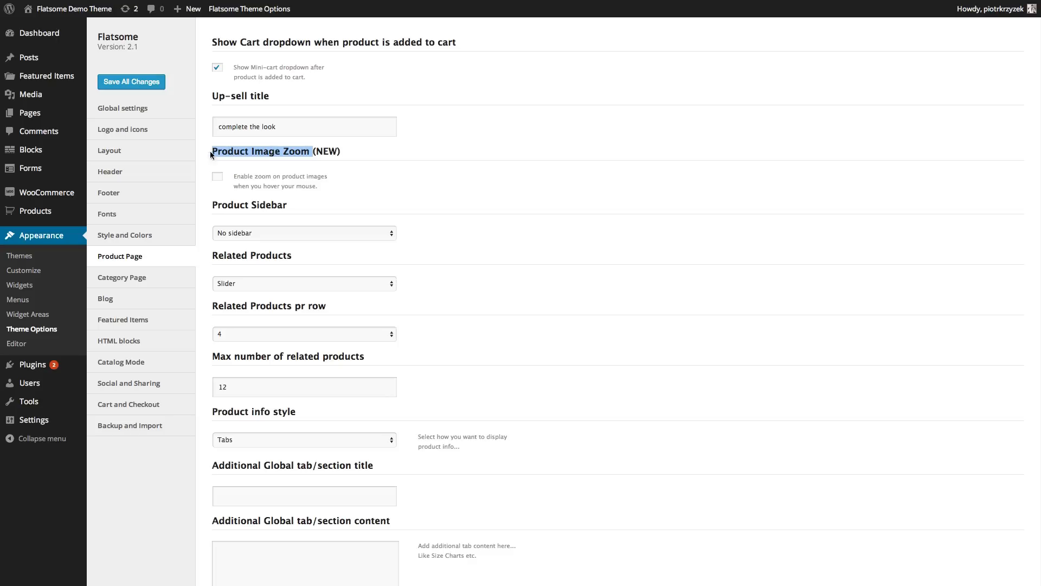
click(212, 151)
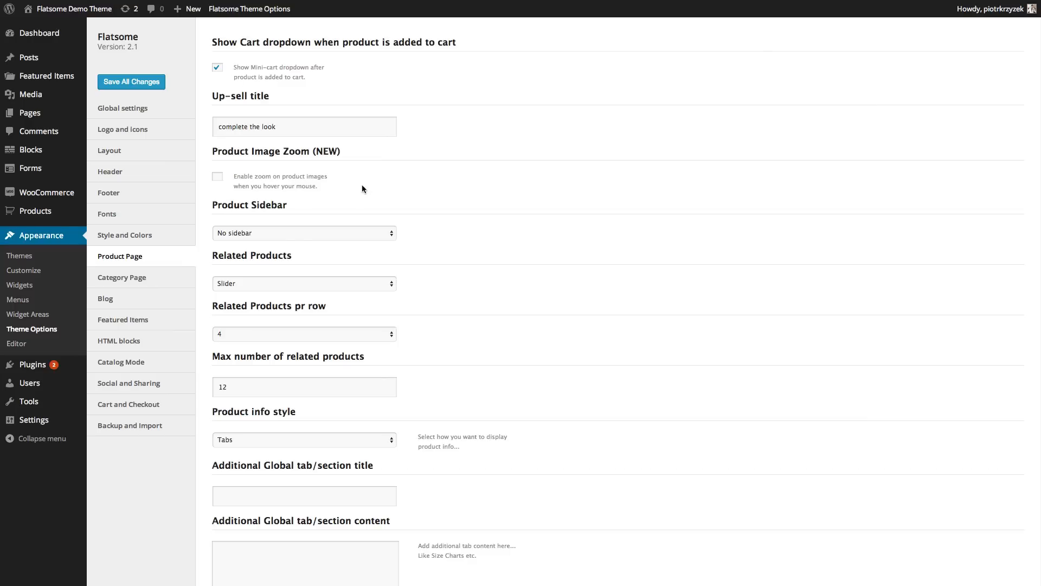
- Look through the Product Sidebar choices, keeping No sidebar
scroll(420, 230, down, 1)
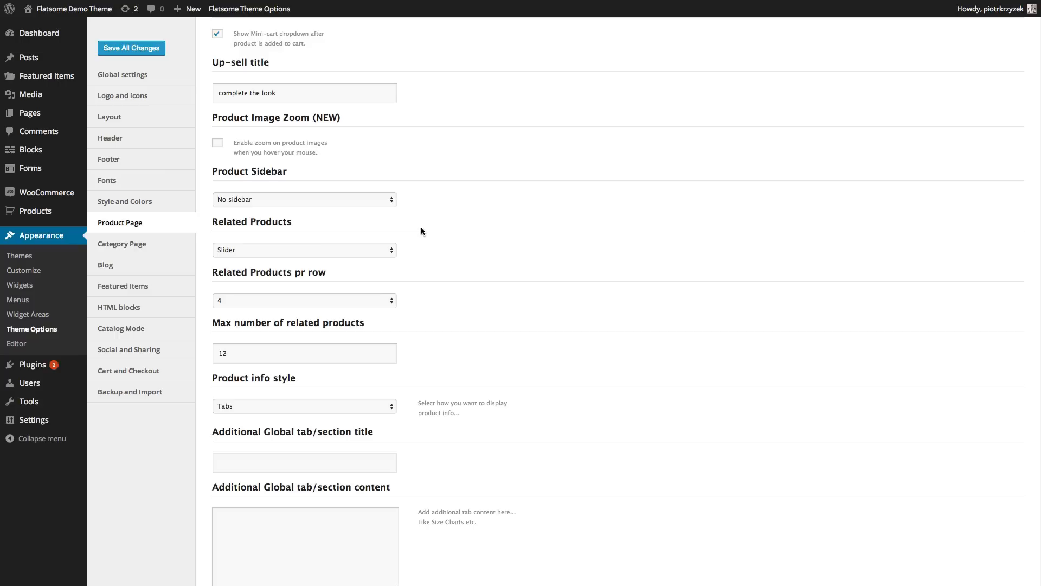
click(378, 200)
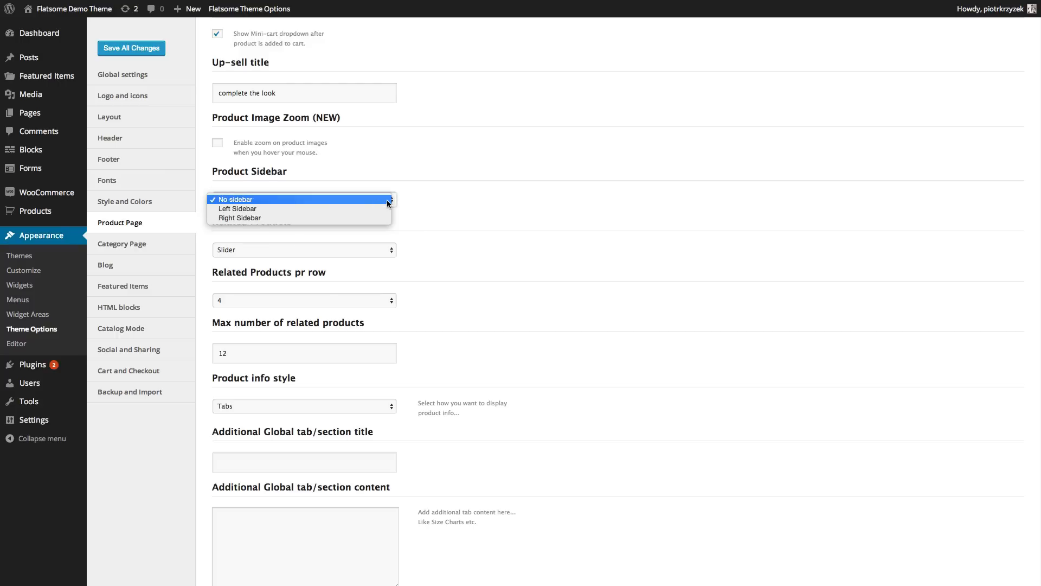
click(386, 199)
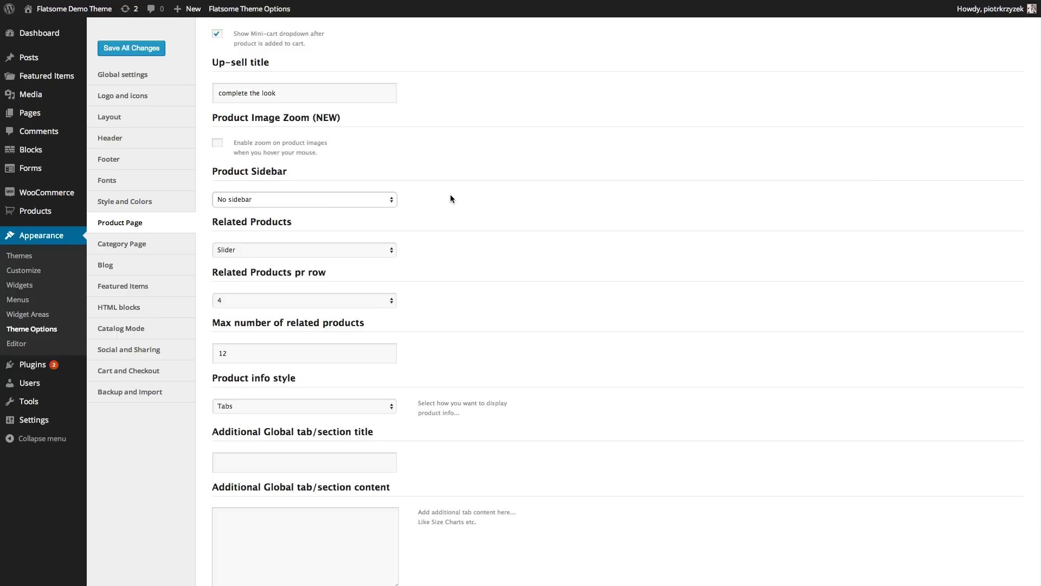
- Look through the Related Products display choices, try Remove, and set it back to Slider
scroll(450, 194, down, 2)
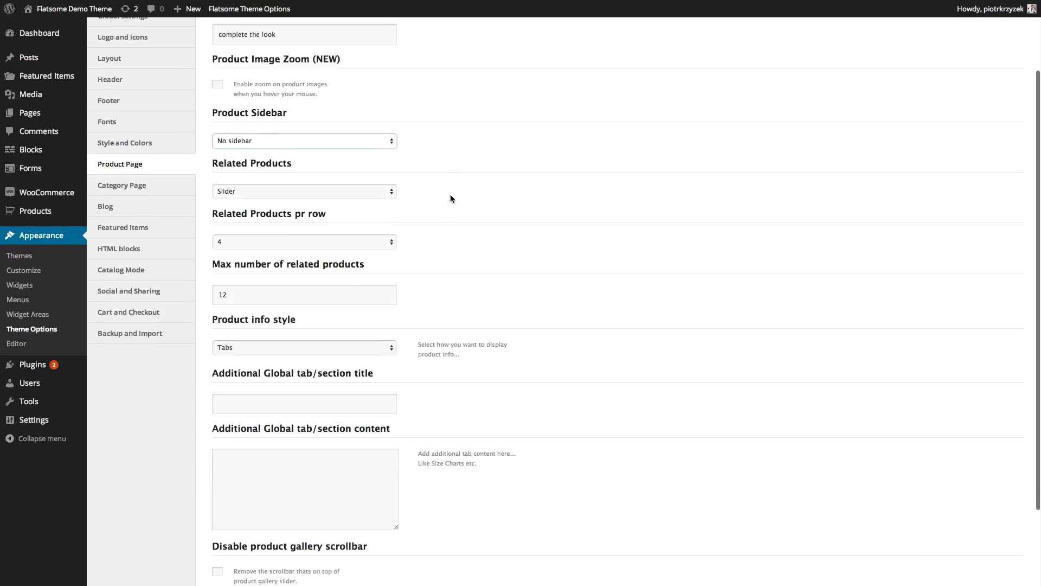
click(360, 186)
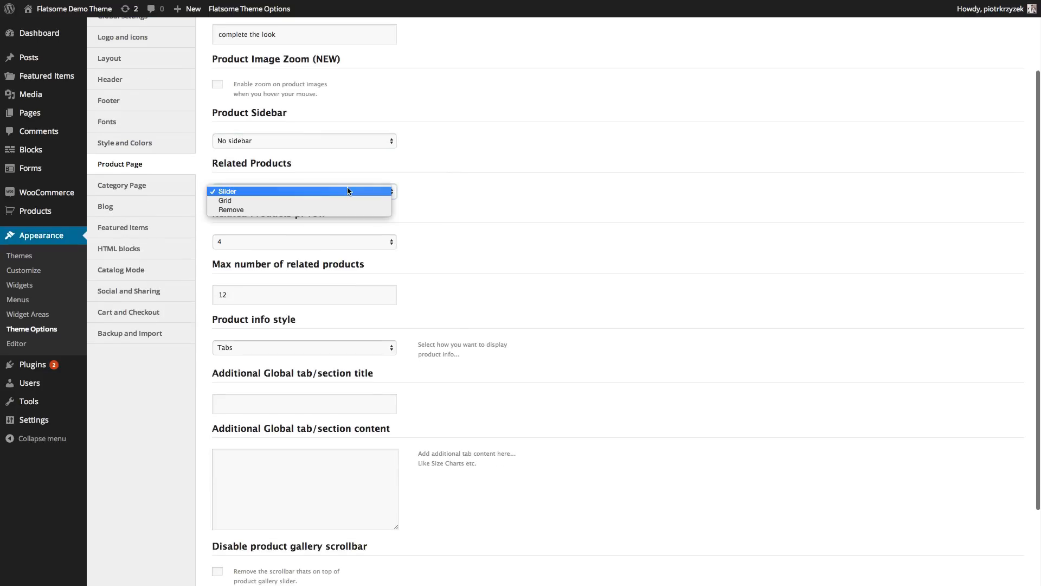
click(468, 171)
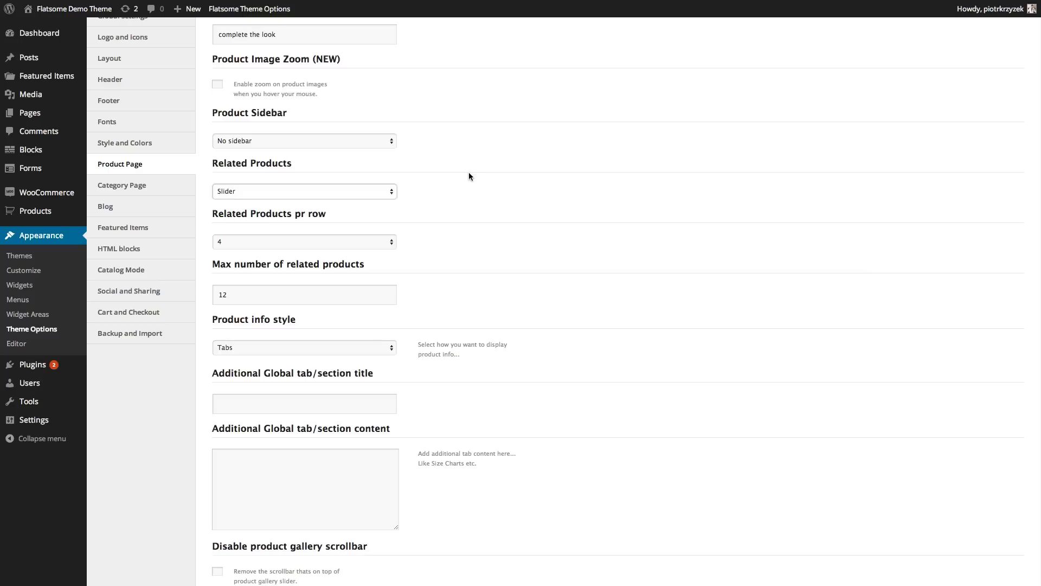
click(384, 193)
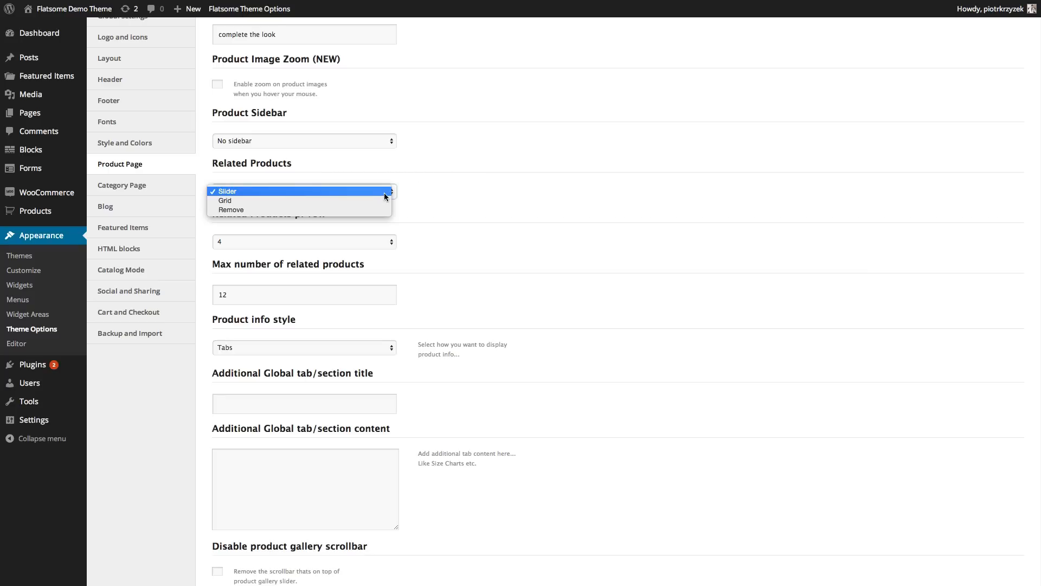
click(319, 208)
click(350, 193)
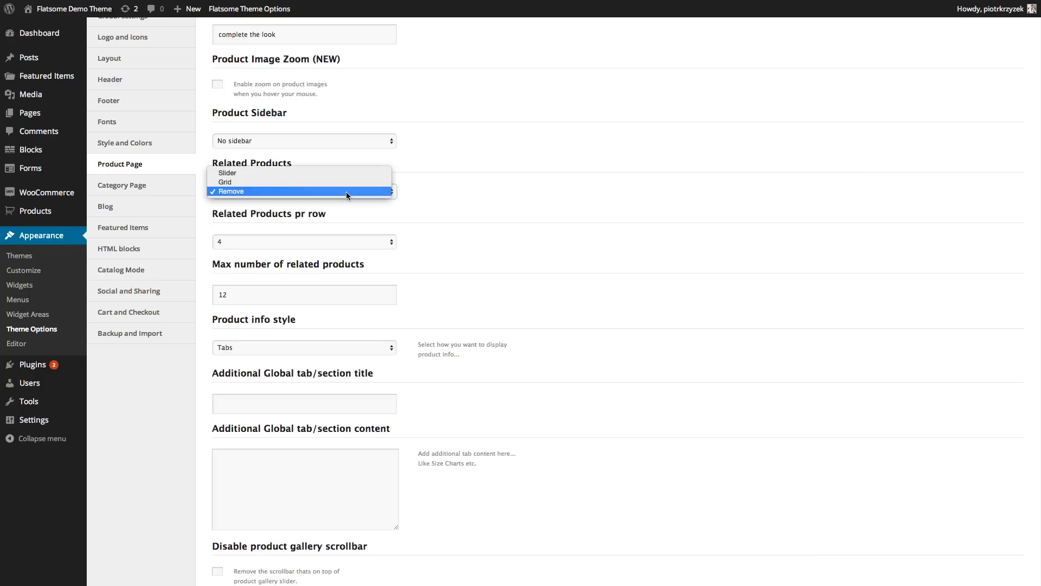
click(327, 171)
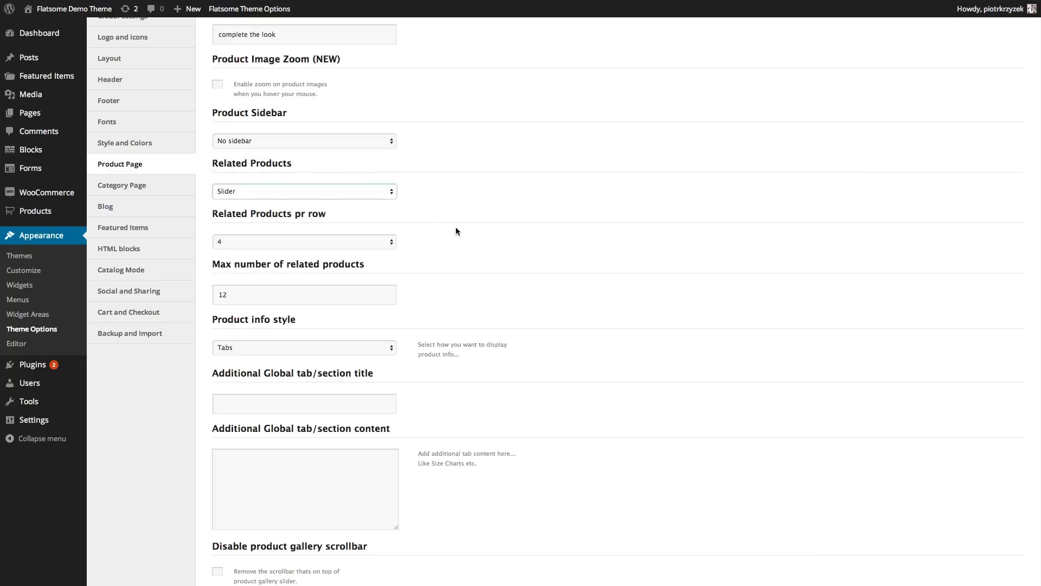
- Set the number of related products per row to 3
scroll(461, 254, down, 2)
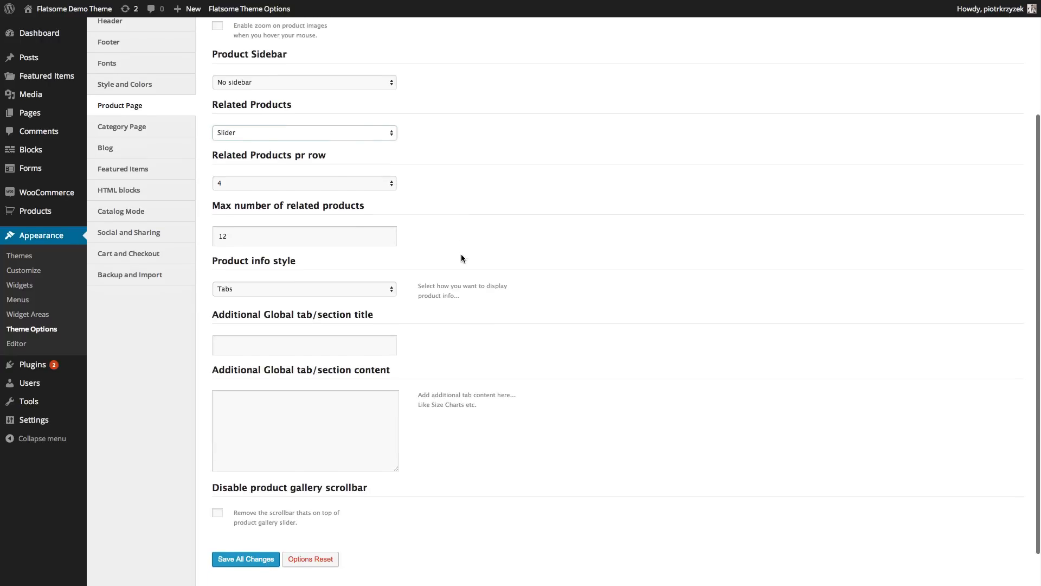
click(332, 183)
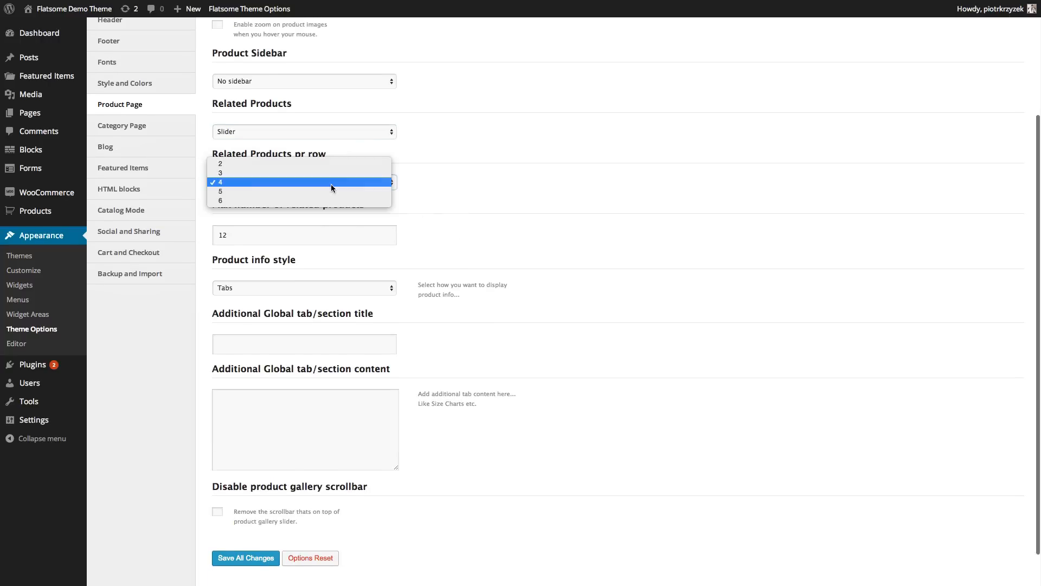
click(505, 185)
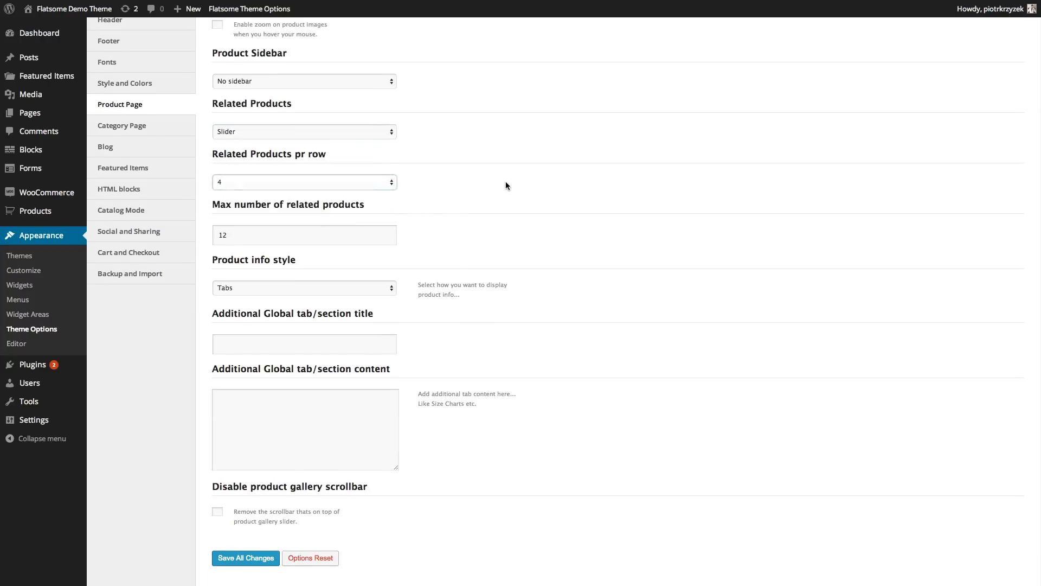
click(378, 186)
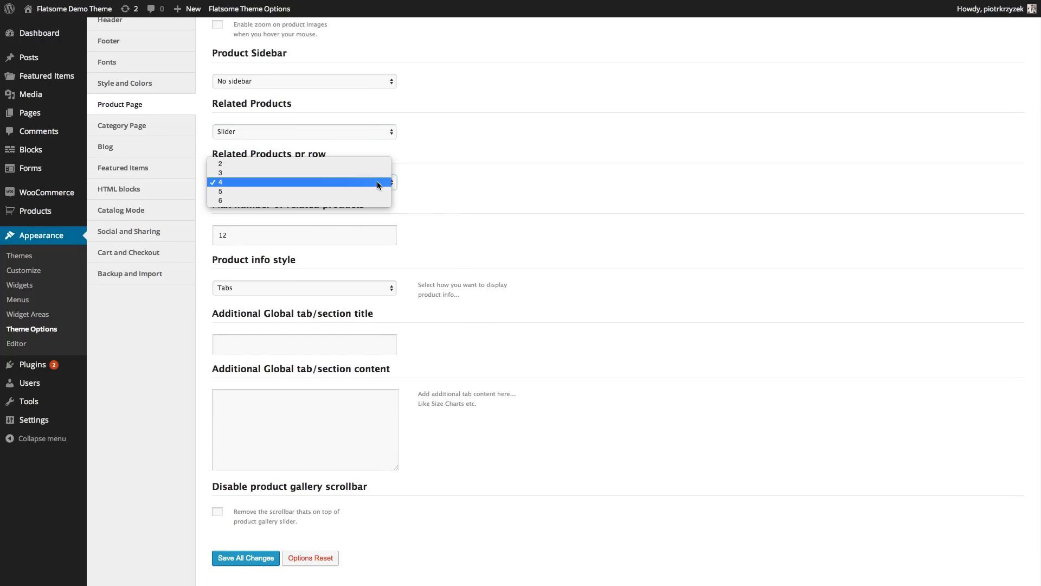
click(364, 173)
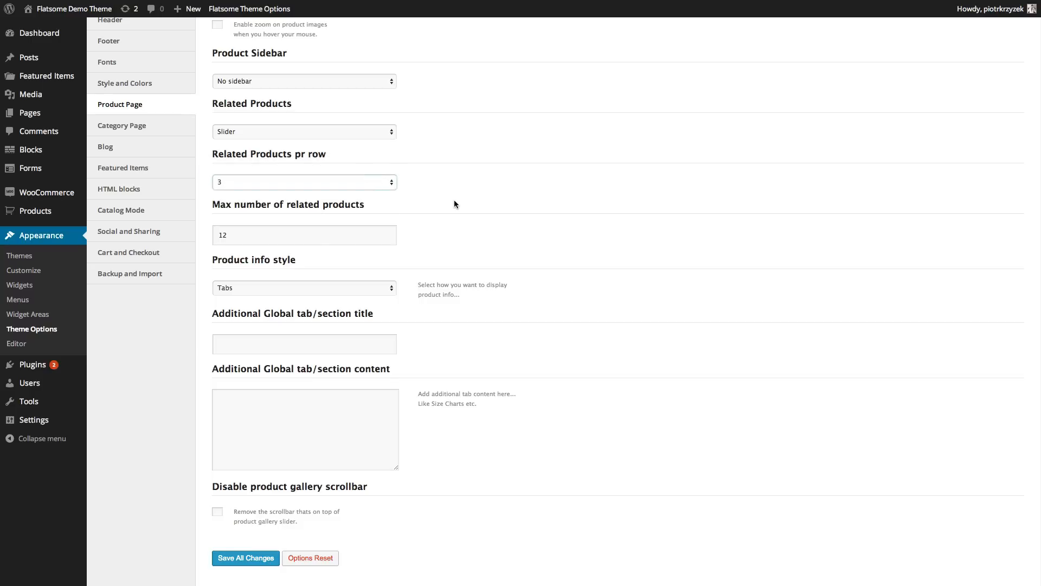
- Set the maximum number of related products to 3
double_click(325, 231)
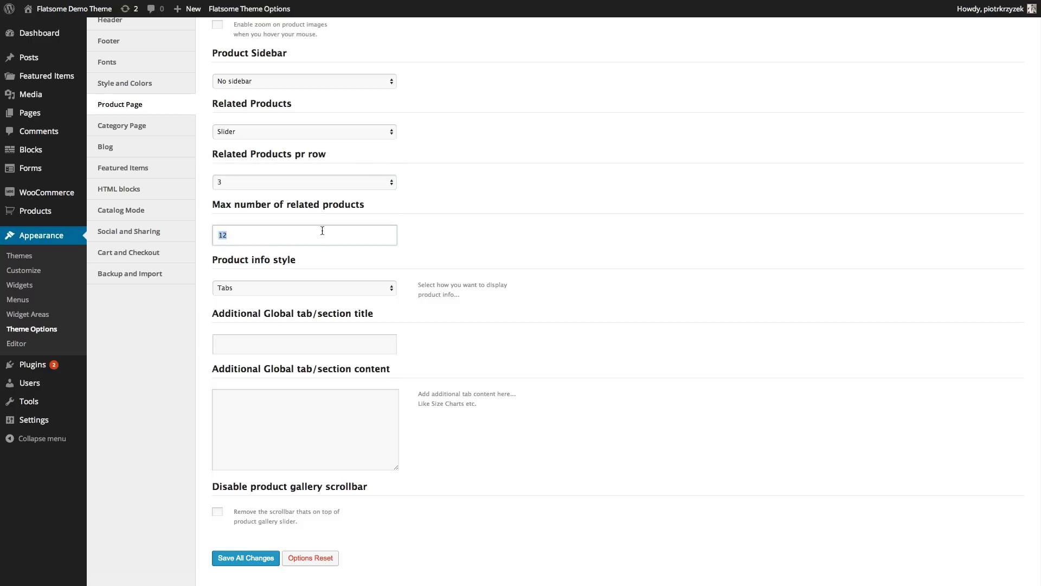
text(6)
text(3)
- Look through the Product info style choices, from Tabs to Vertical tabs, without picking a new one
scroll(480, 245, down, 2)
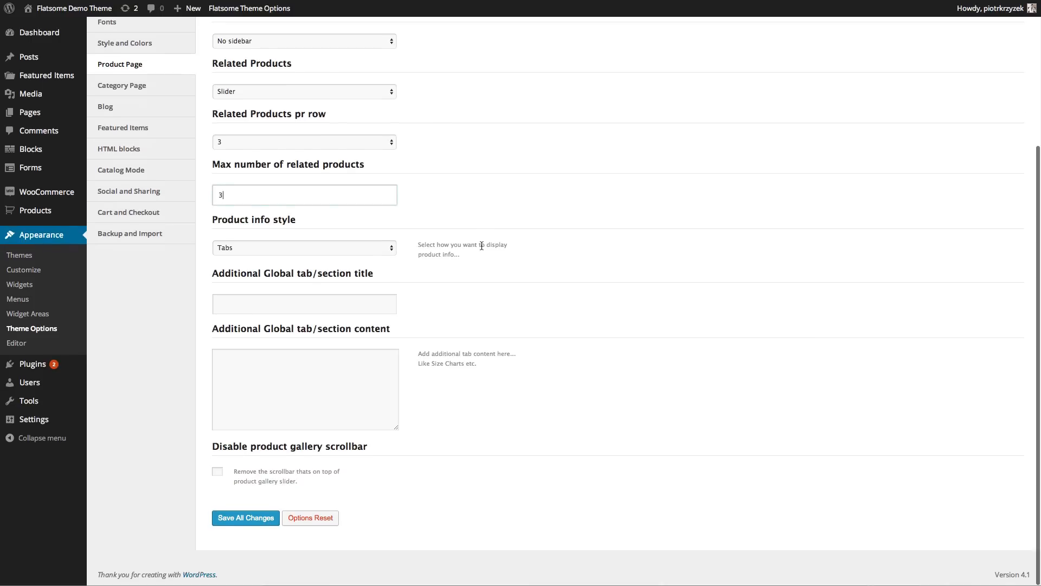
click(379, 247)
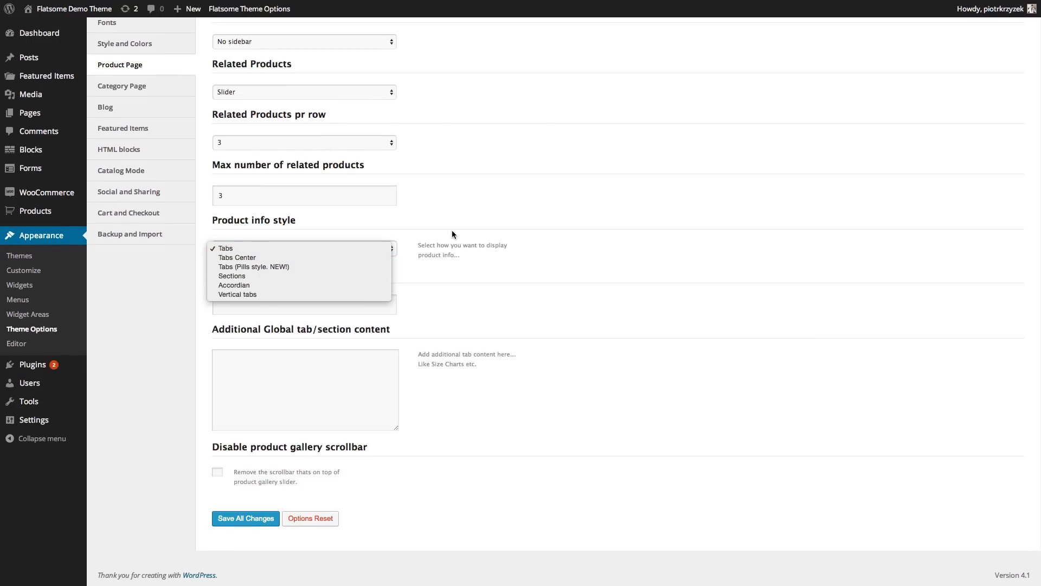
click(452, 230)
click(331, 249)
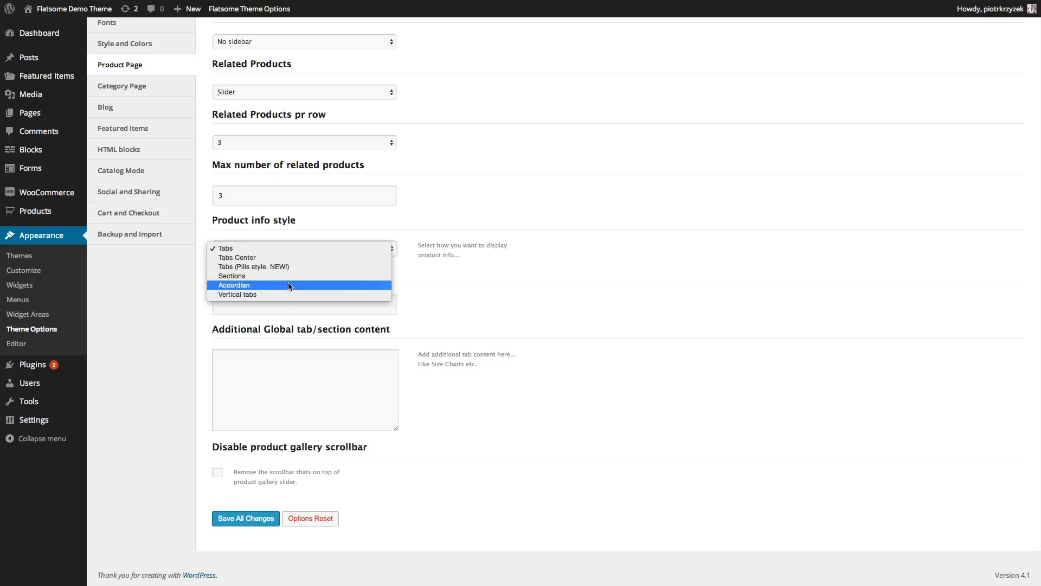
click(477, 217)
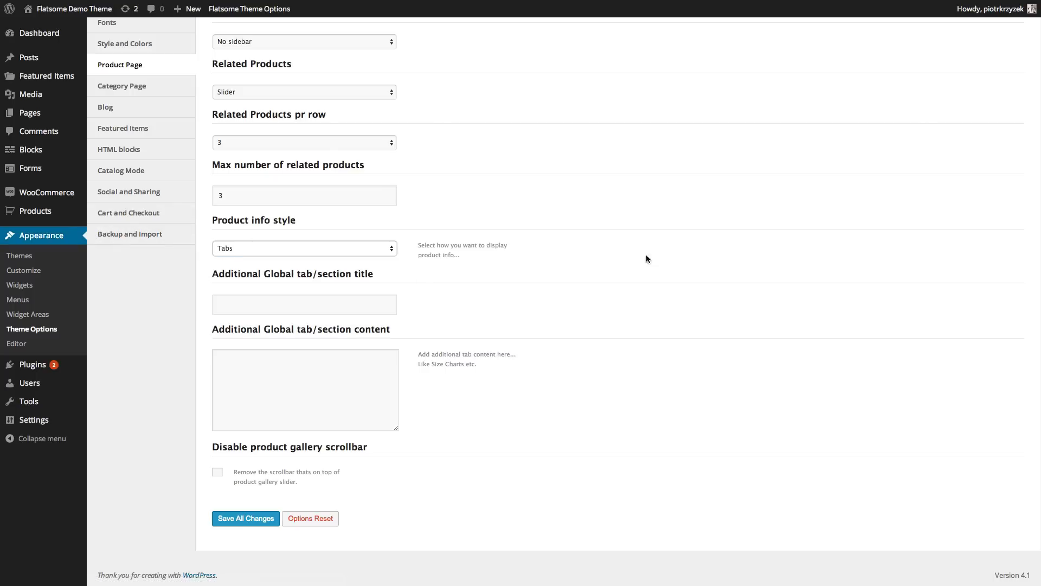
click(259, 247)
click(487, 237)
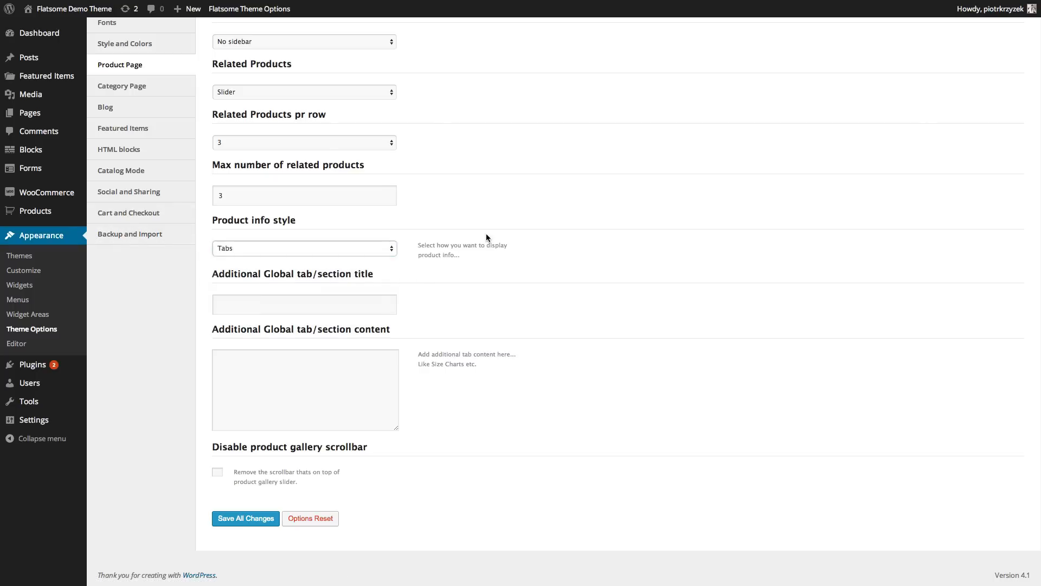
- Try the Accordian product info style and switch it back to Tabs
click(386, 248)
click(230, 285)
click(252, 245)
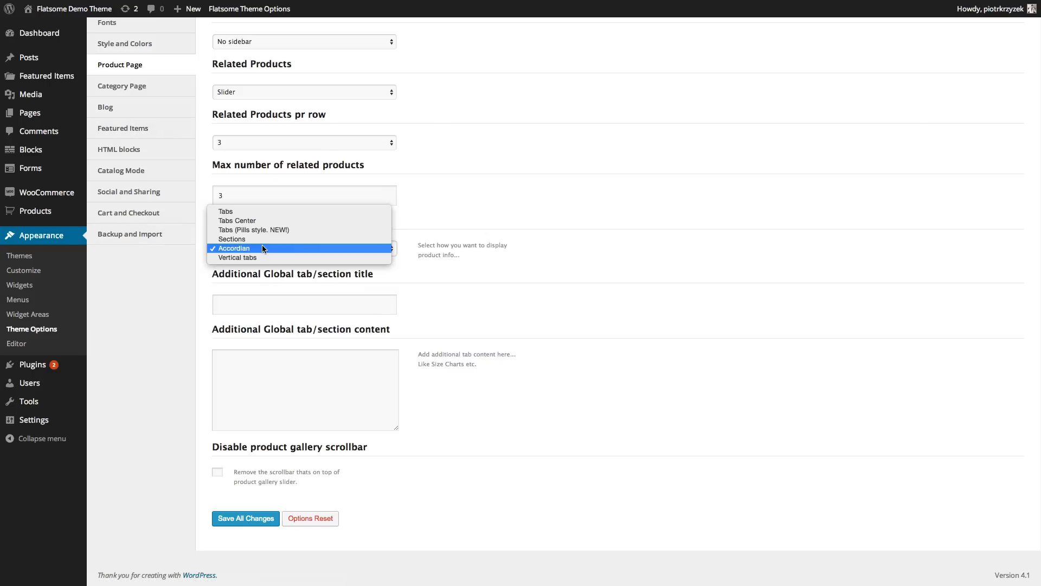
click(253, 212)
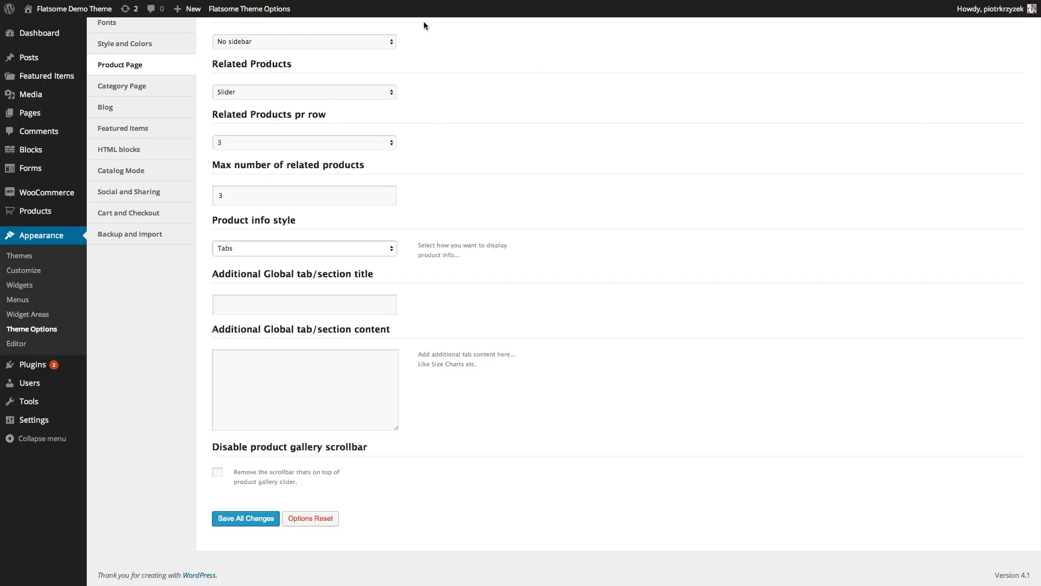
- Examine the title and content fields for an additional global tab or section, leaving both empty
click(357, 309)
click(341, 371)
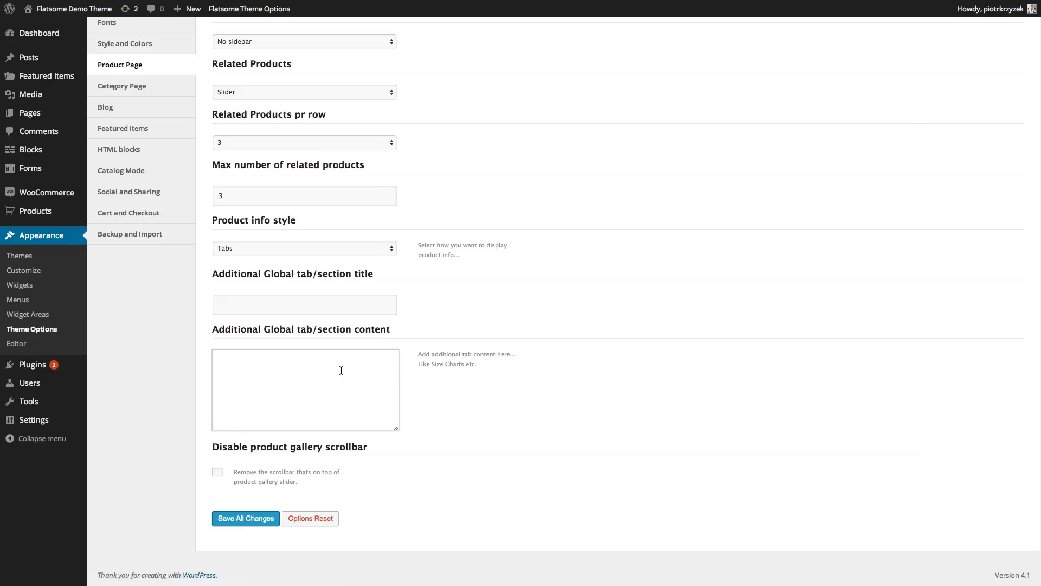
click(282, 299)
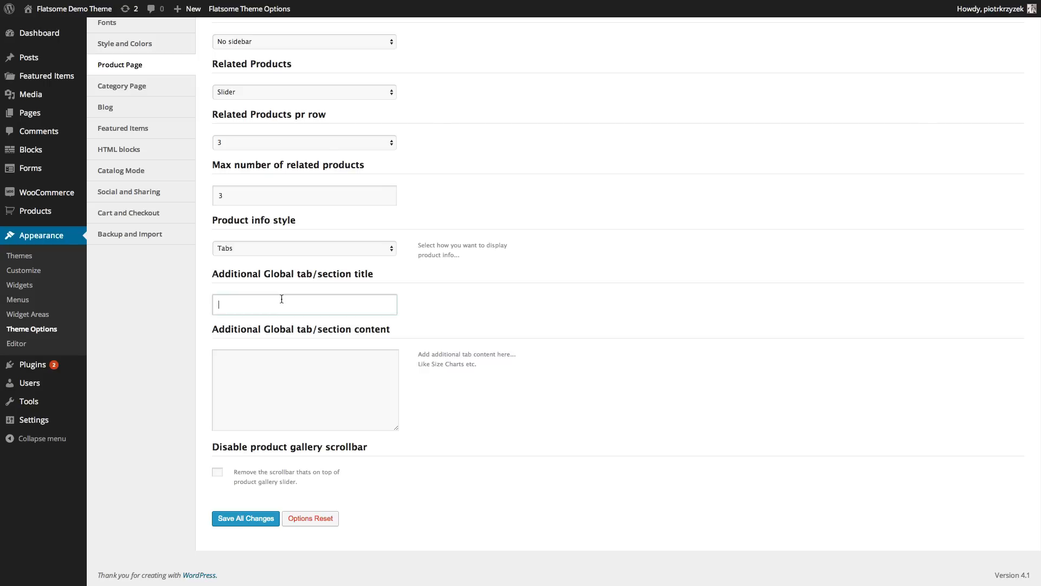
click(312, 407)
click(320, 307)
click(441, 380)
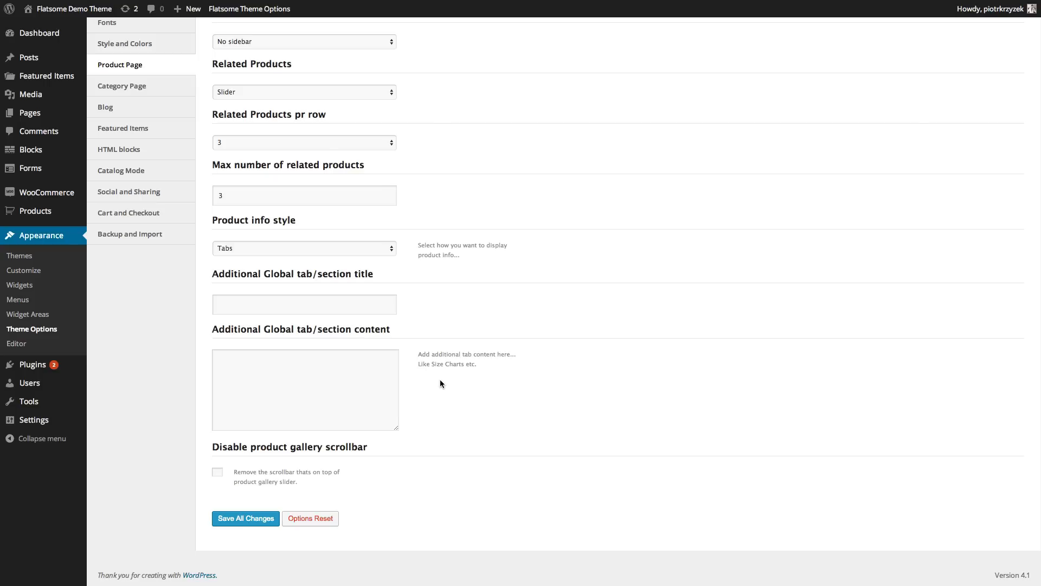
click(321, 313)
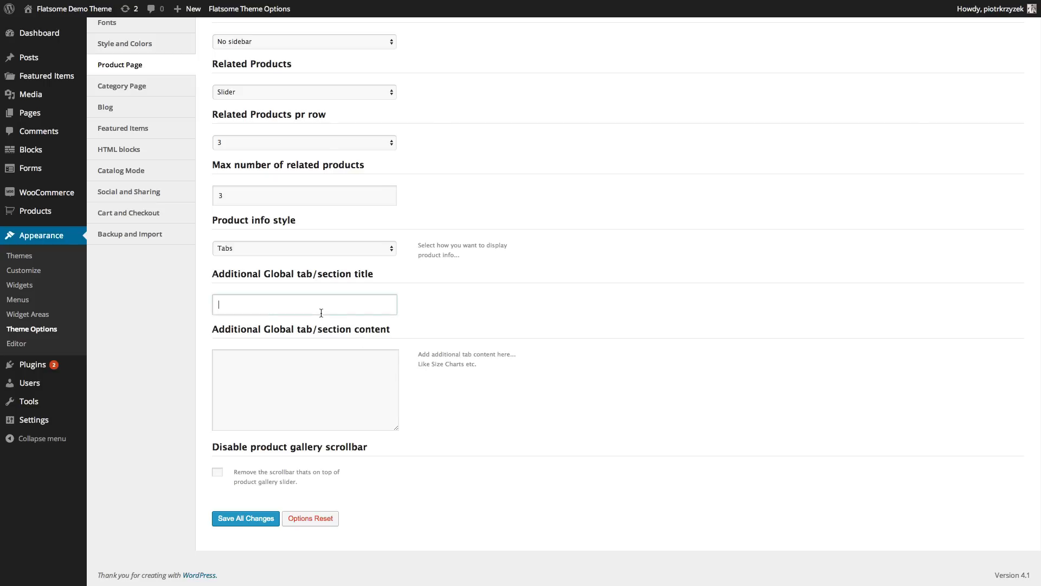
click(306, 379)
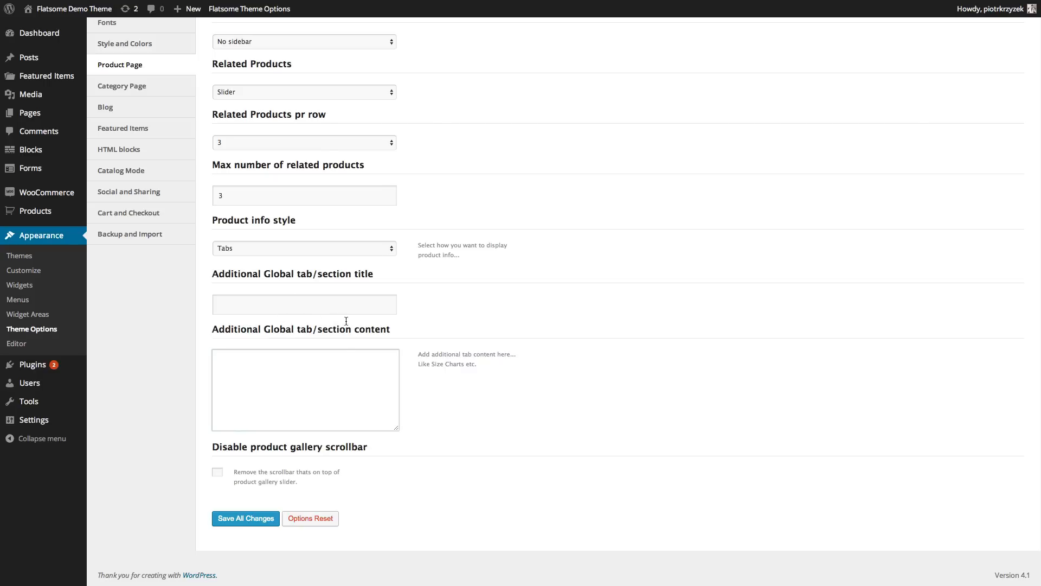
click(304, 303)
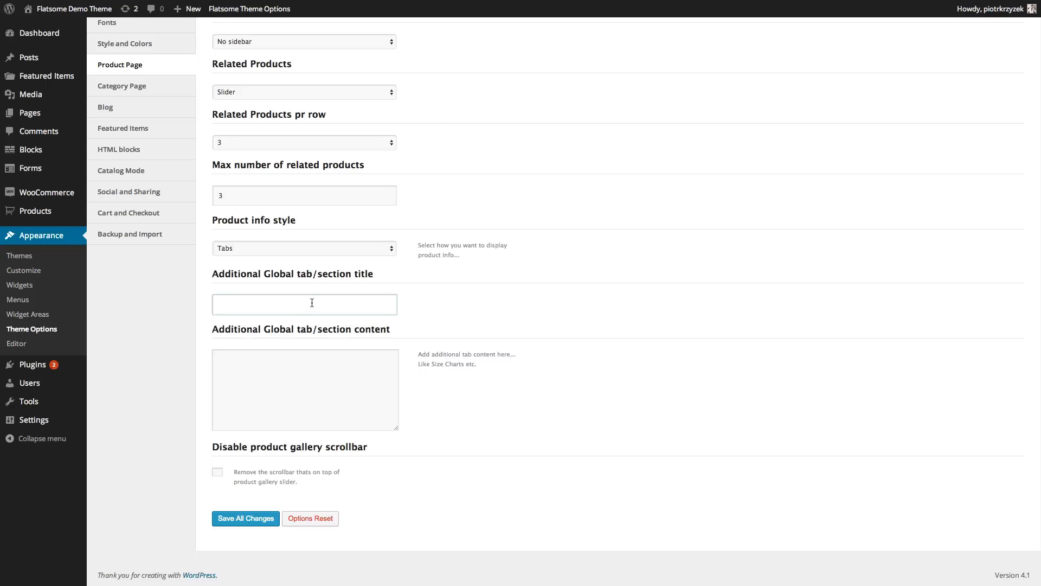
click(330, 364)
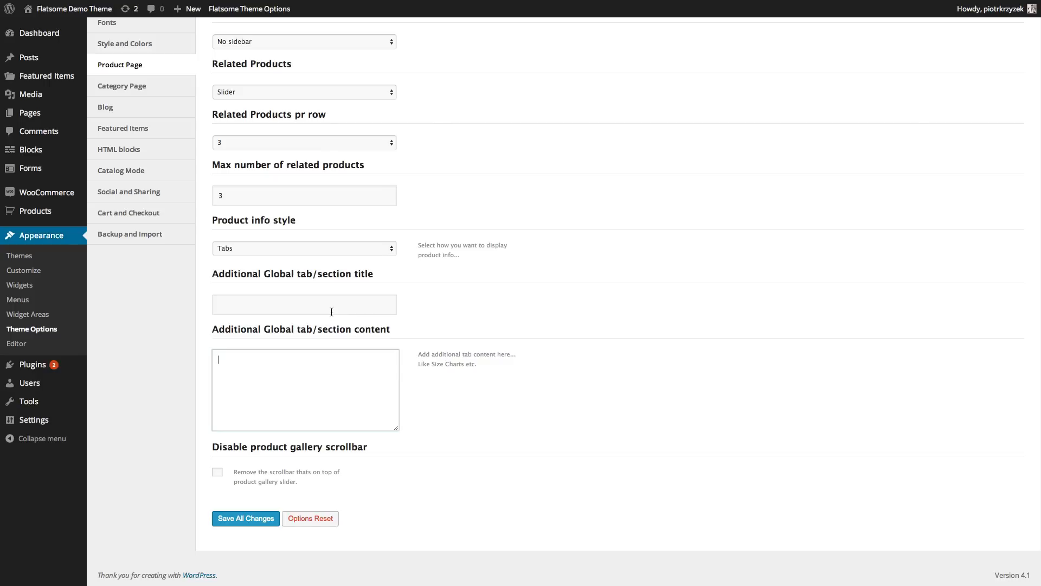
drag(293, 273, 221, 268)
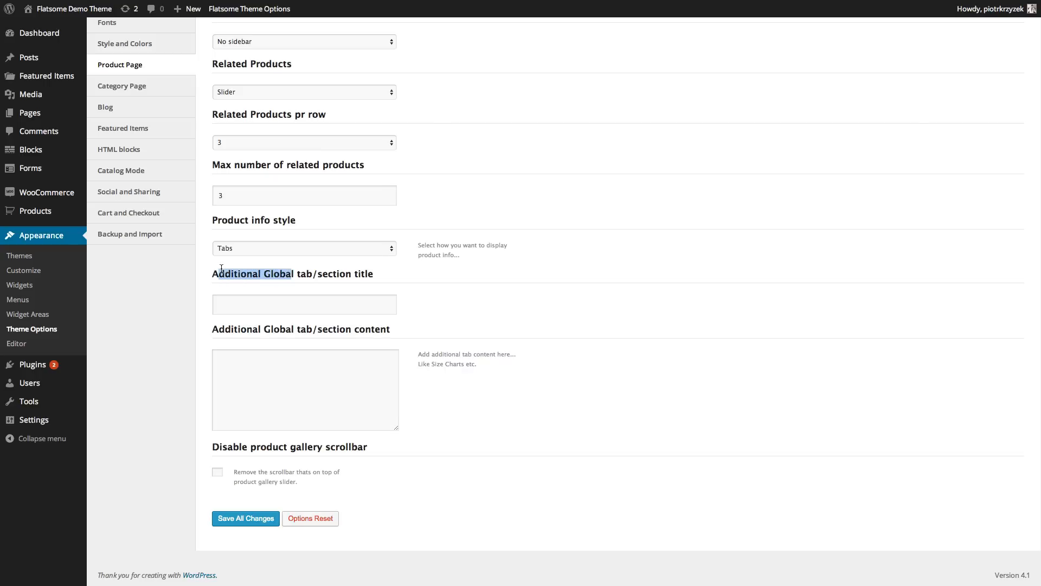
click(294, 271)
drag(295, 272, 225, 273)
click(275, 304)
- Read the description of the Disable product gallery scrollbar option
click(355, 442)
drag(341, 479, 233, 471)
click(299, 474)
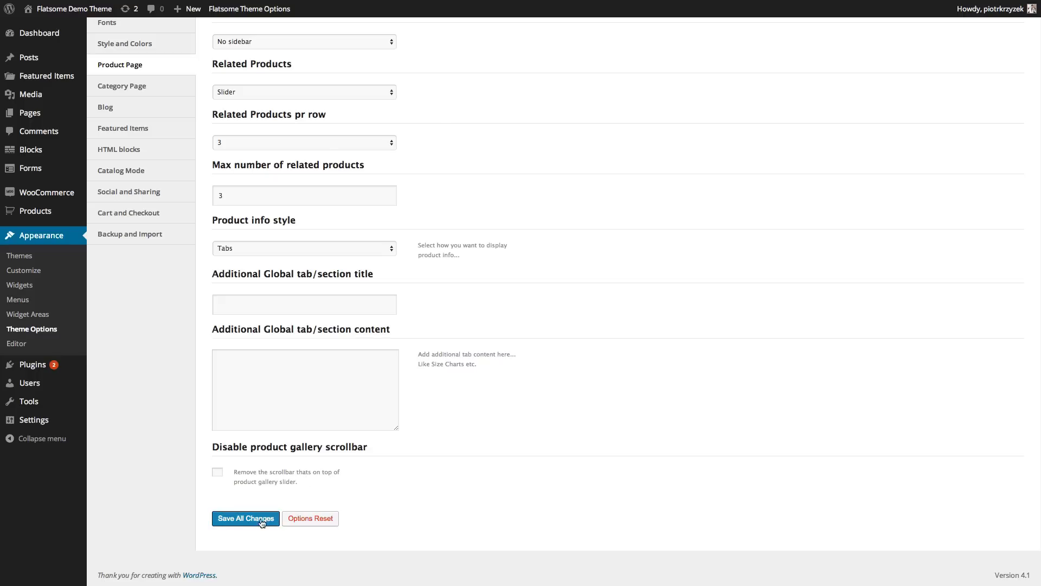
- Open the Category Page options and look through the Shop sidebar choices, keeping Left sidebar
scroll(244, 488, up, 1)
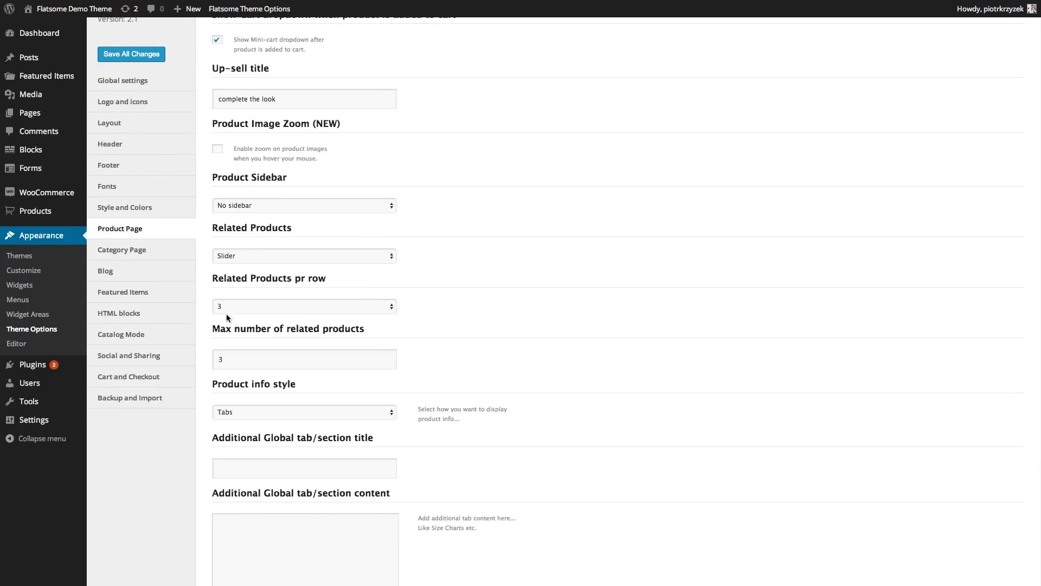
click(155, 250)
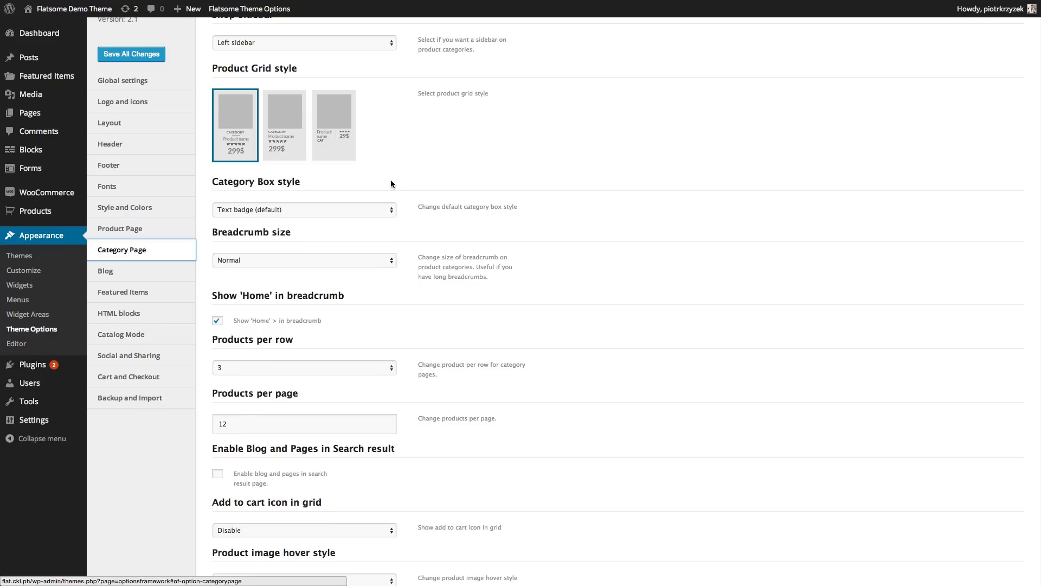
scroll(391, 183, up, 2)
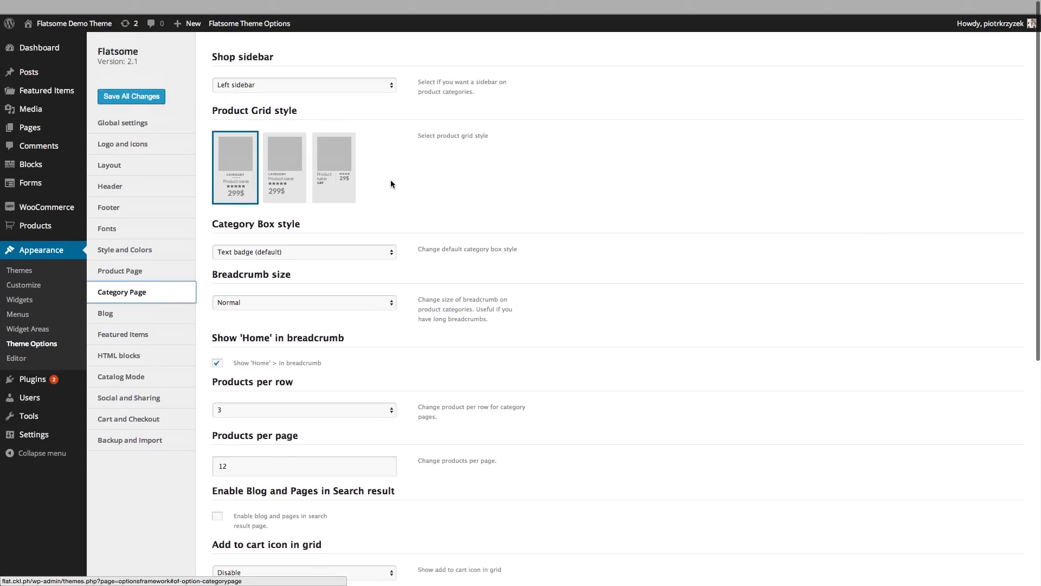
click(326, 75)
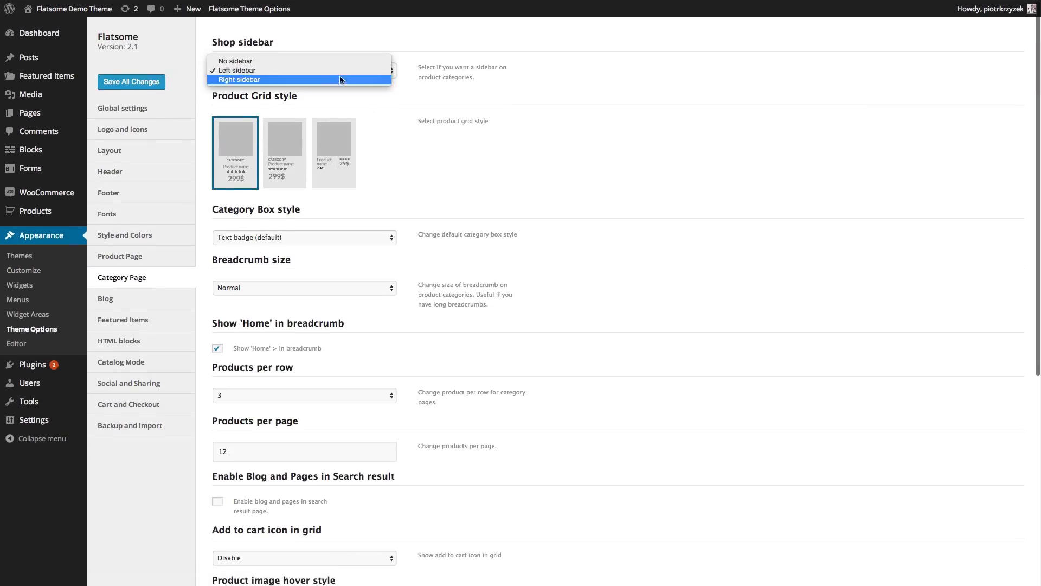
click(502, 89)
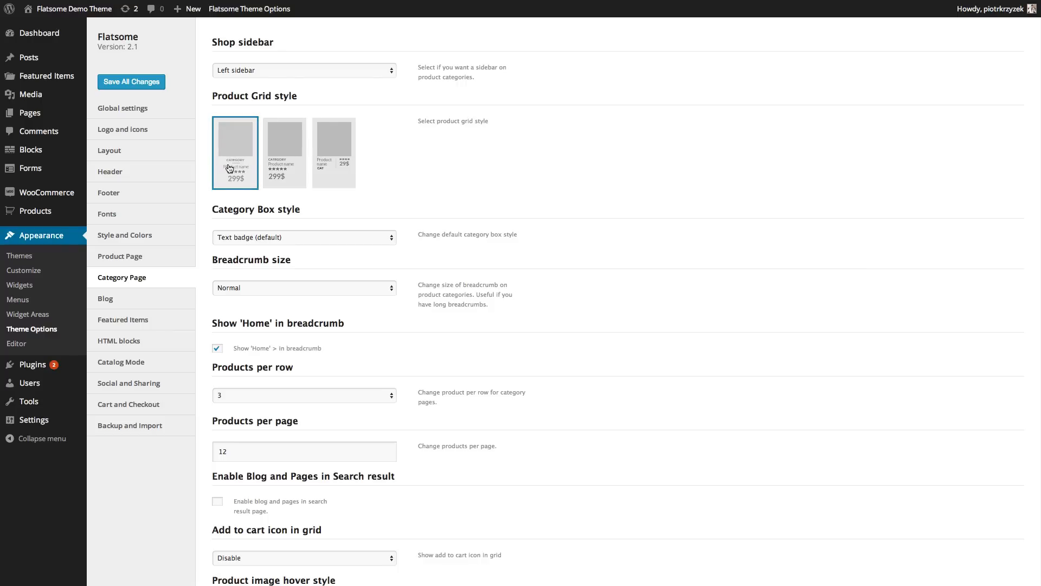
- Try the third and first Product Grid styles, and select the second style with left-aligned product text
click(334, 170)
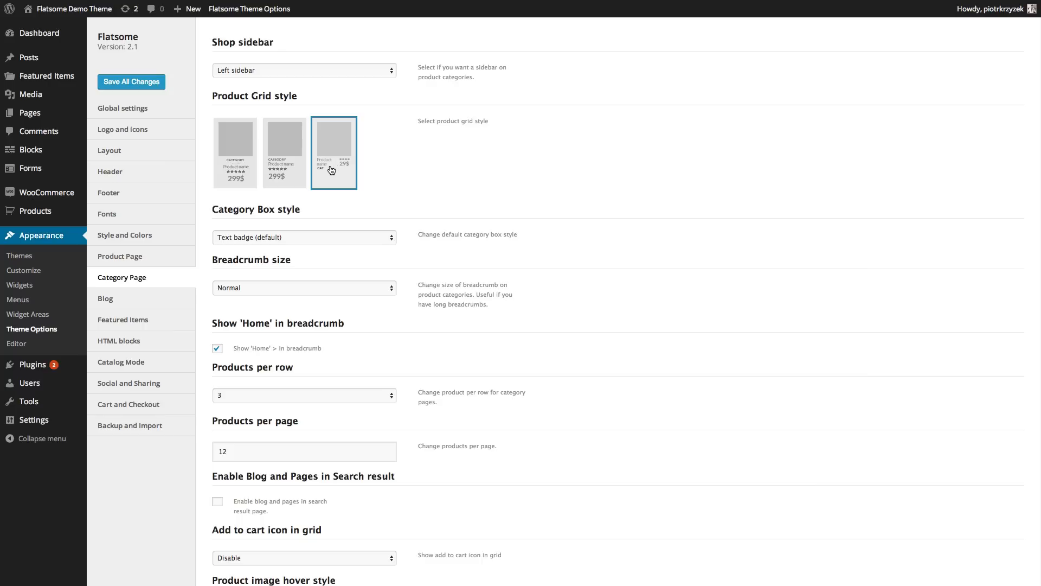
click(246, 172)
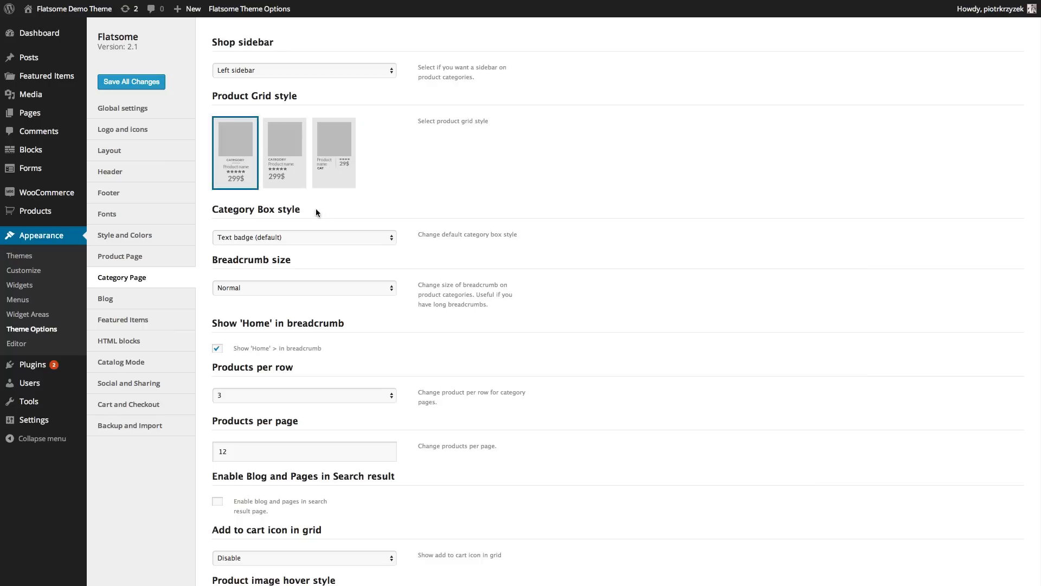
click(280, 163)
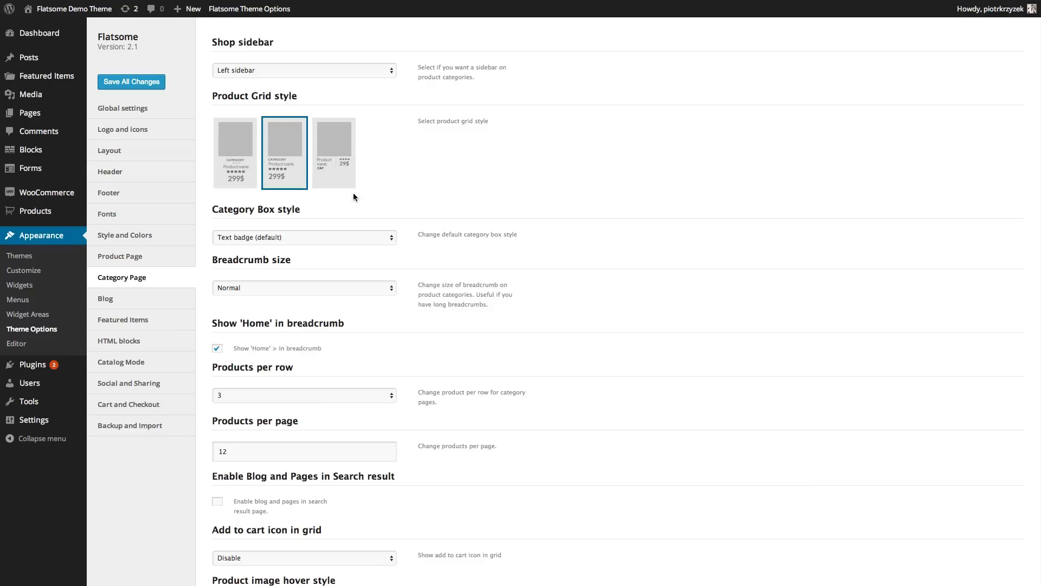
- Look through the Category Box style choices without picking a new one
scroll(446, 185, down, 1)
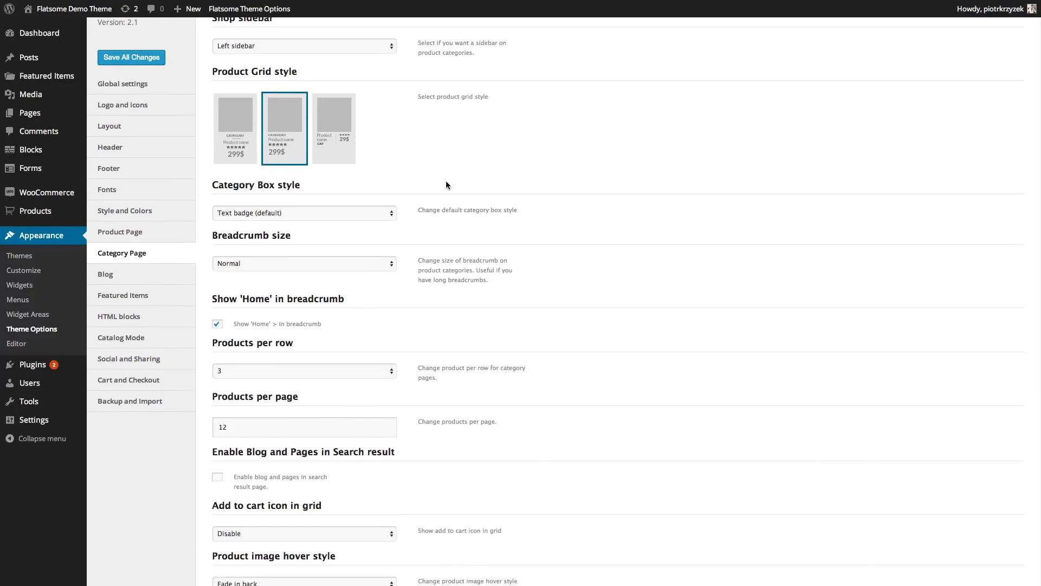
scroll(446, 184, down, 2)
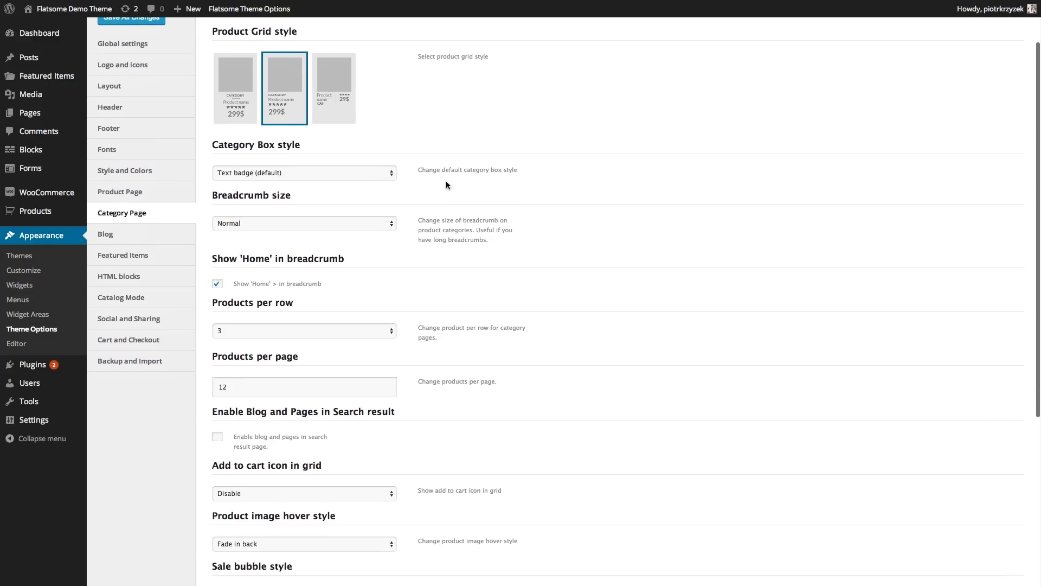
click(356, 172)
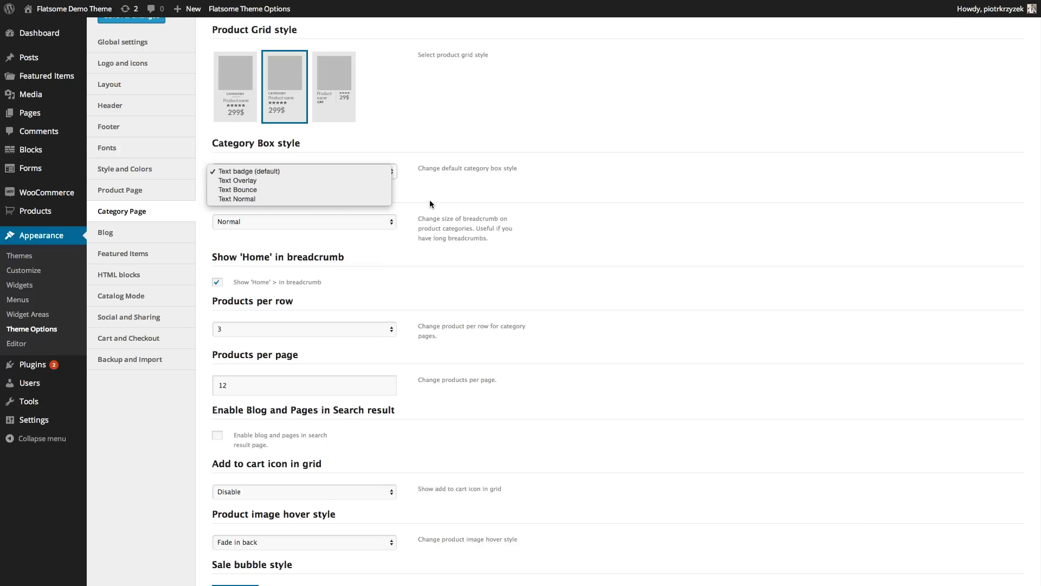
click(422, 187)
scroll(422, 187, up, 1)
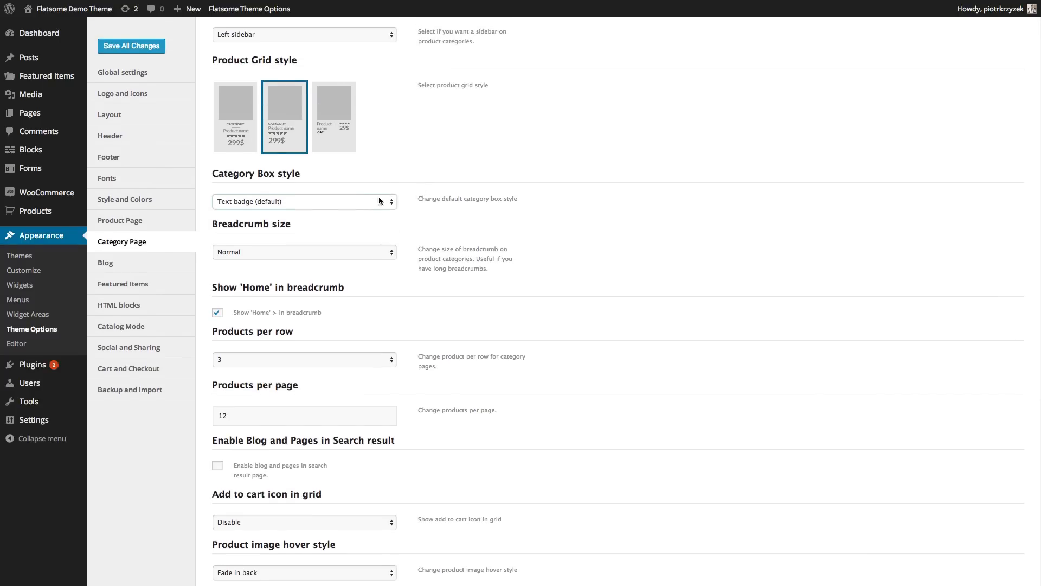
- Try the Text Overlay and Text Bounce category box styles, and set the Category Box style to Text Normal
click(380, 201)
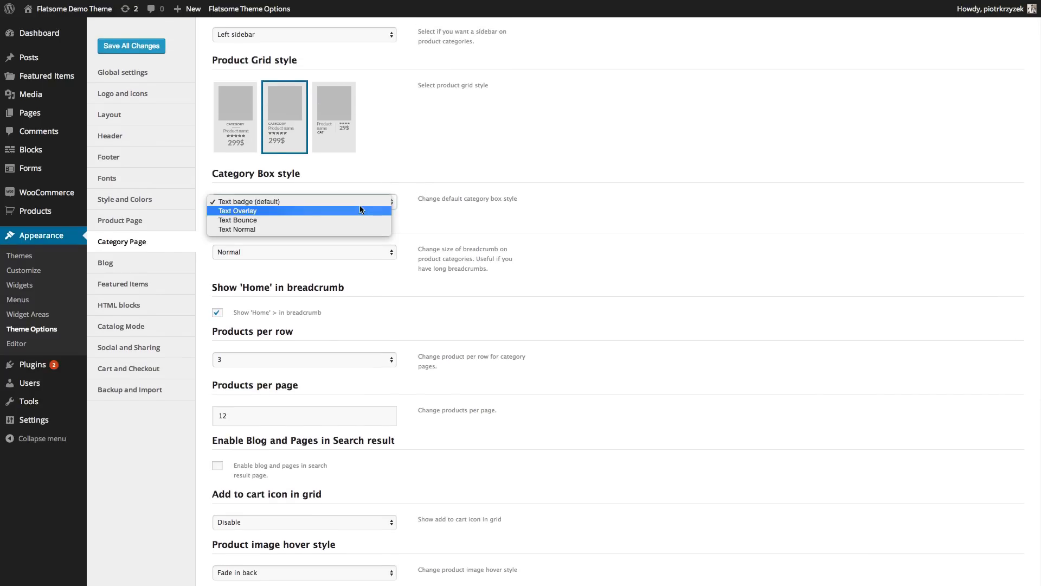
click(362, 211)
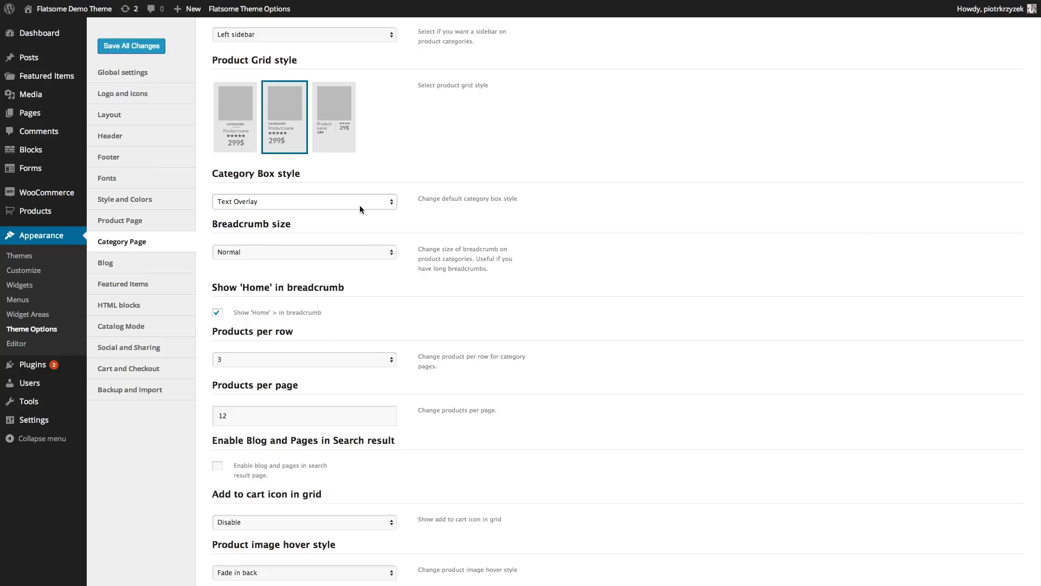
click(359, 208)
click(361, 210)
click(360, 208)
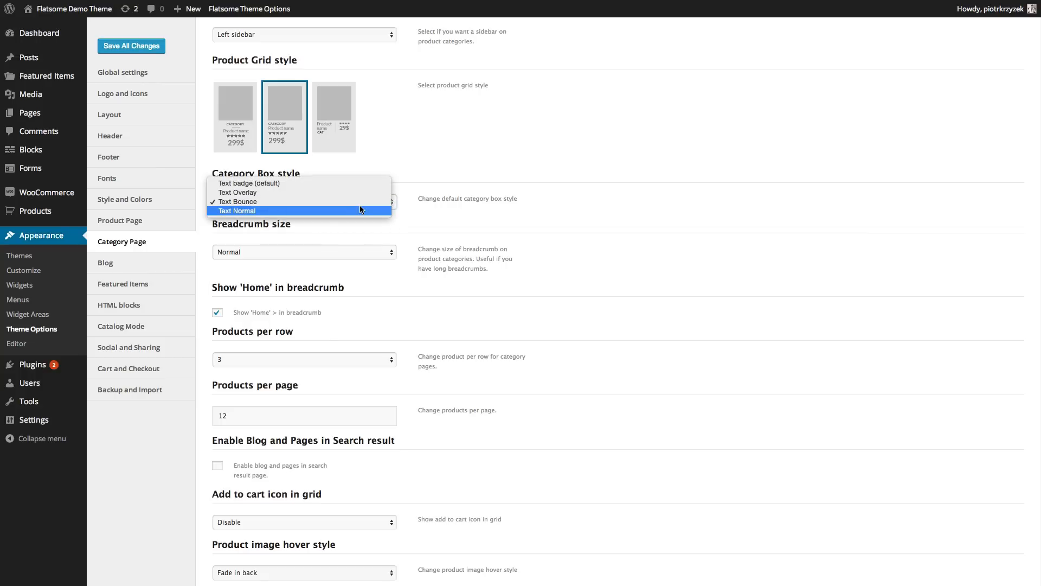
click(360, 209)
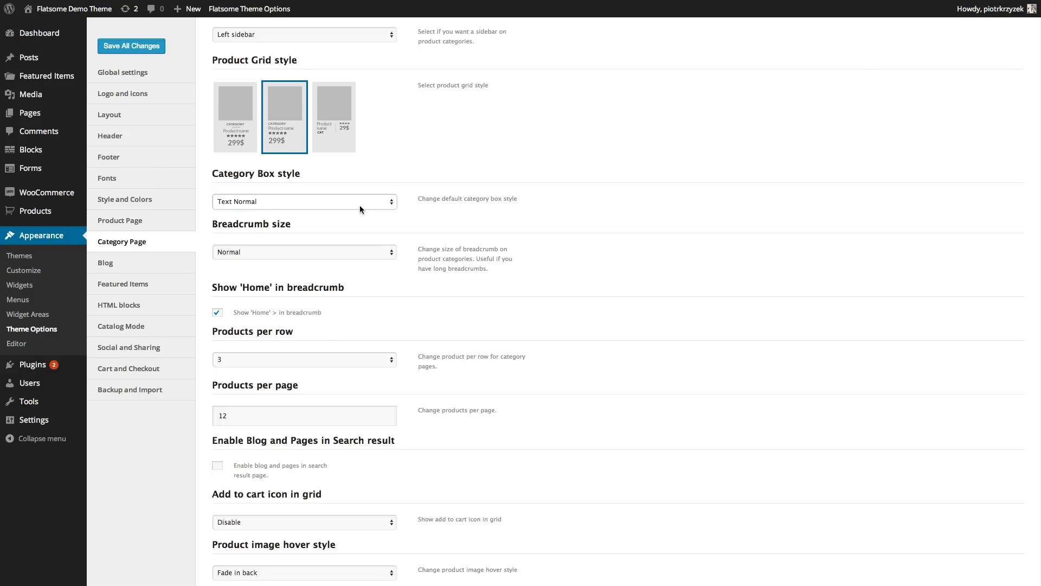
- Look through the Breadcrumb size choices, keeping Normal
scroll(359, 205, down, 2)
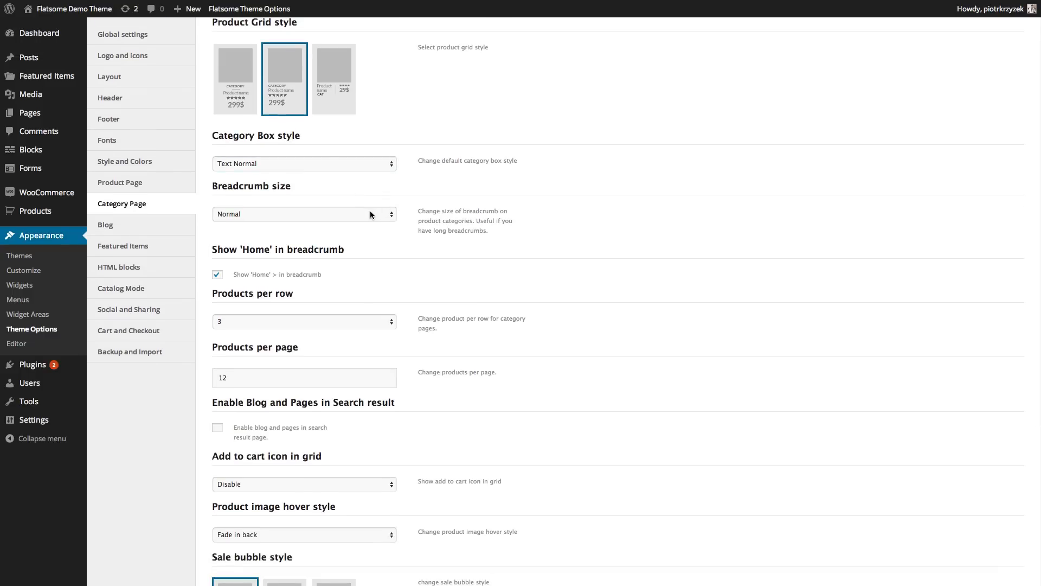
click(369, 215)
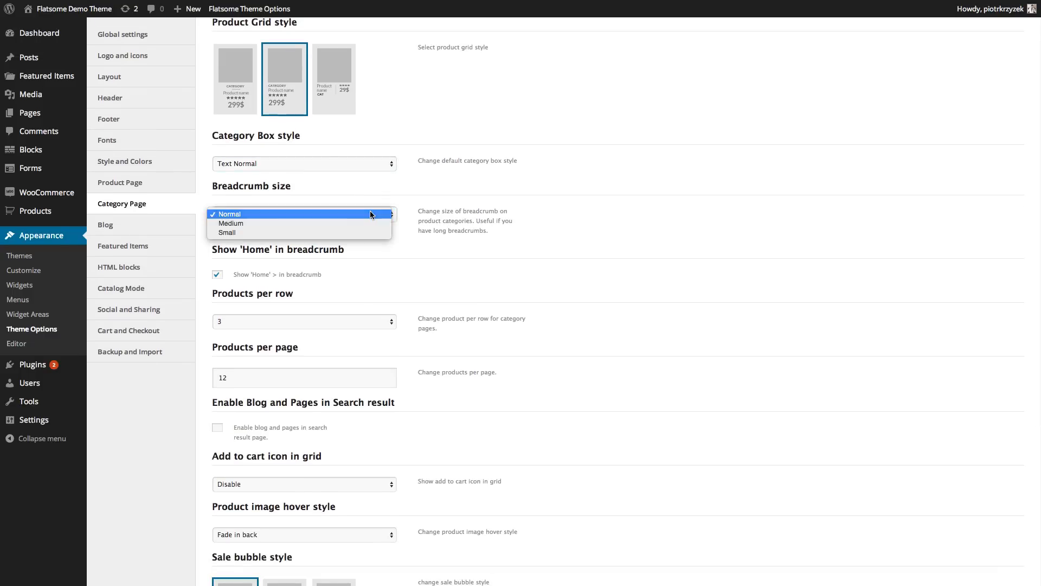
click(486, 205)
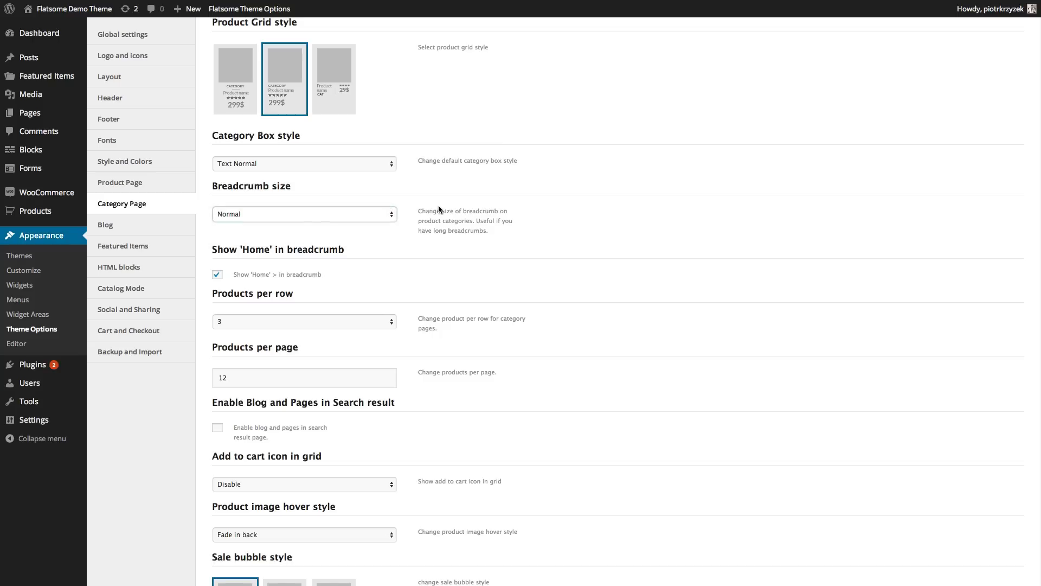
click(394, 215)
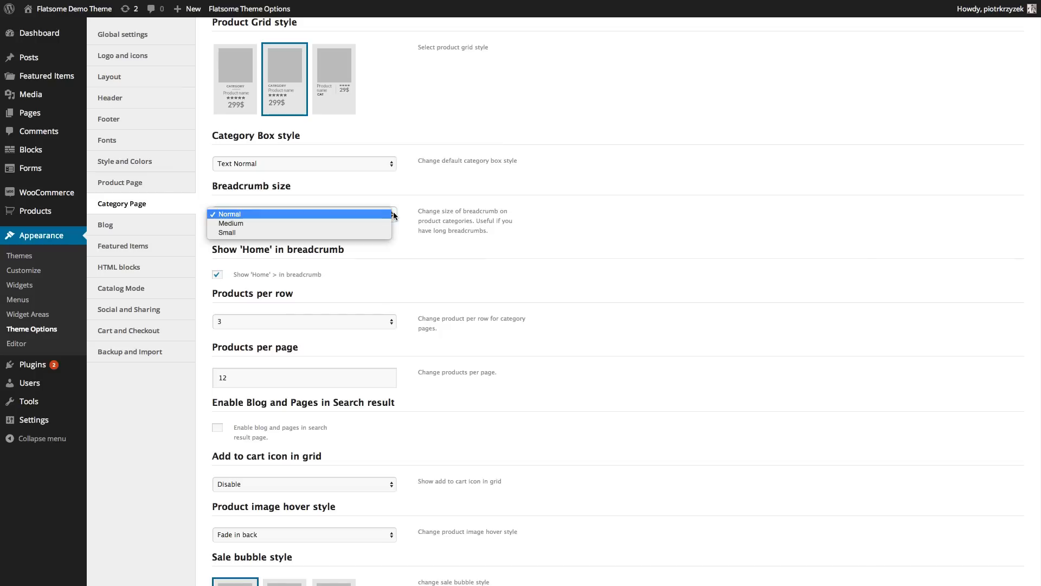
click(458, 214)
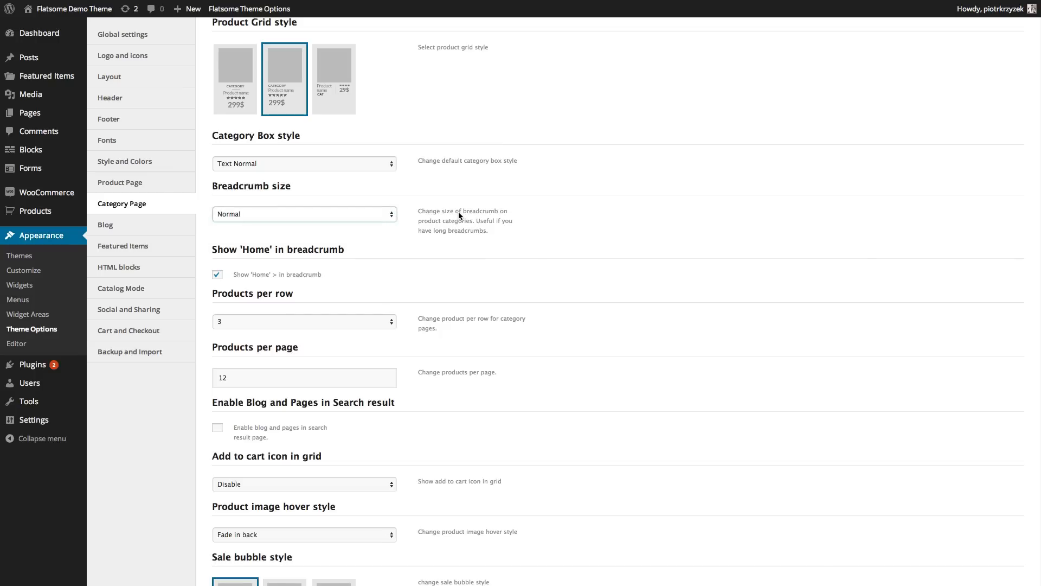
- Read the description of the Show 'Home' in breadcrumb option, leaving it enabled
scroll(458, 211, down, 3)
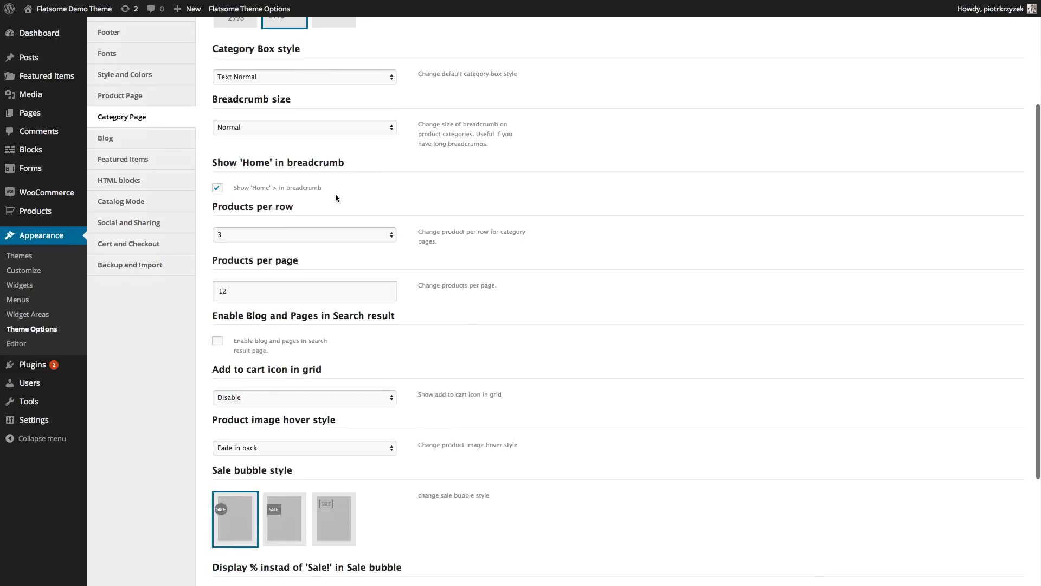
drag(335, 194, 273, 187)
click(239, 188)
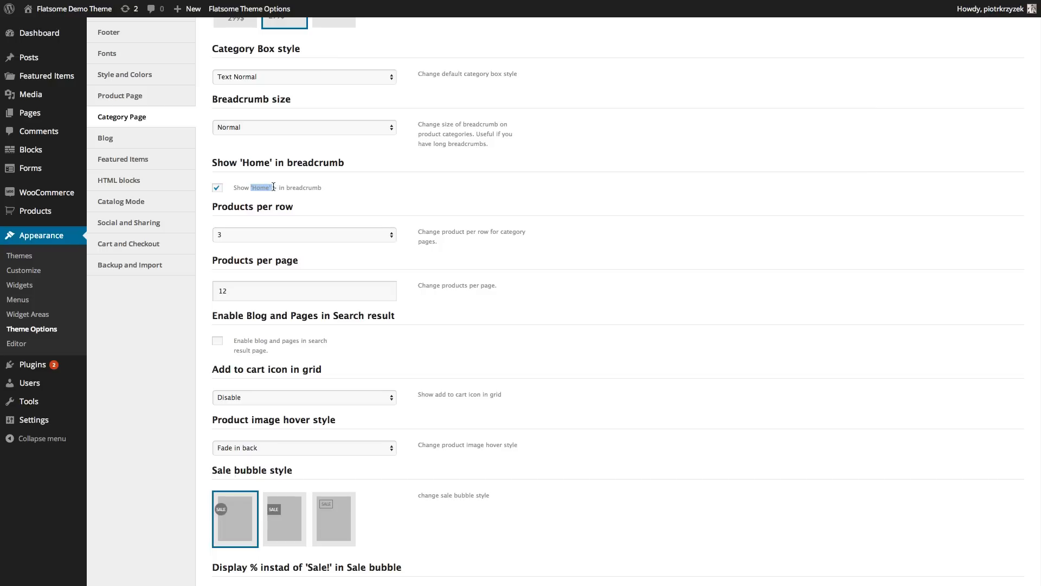
click(273, 187)
drag(254, 187, 326, 188)
click(327, 188)
- Look through the Products per row choices and try 4 products per row for category pages
scroll(328, 189, down, 2)
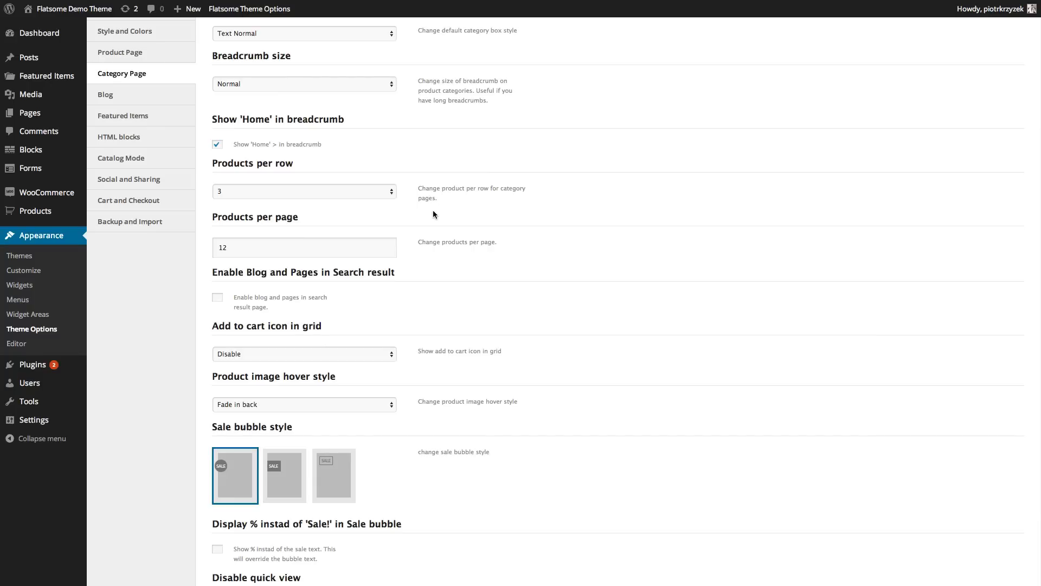
click(349, 193)
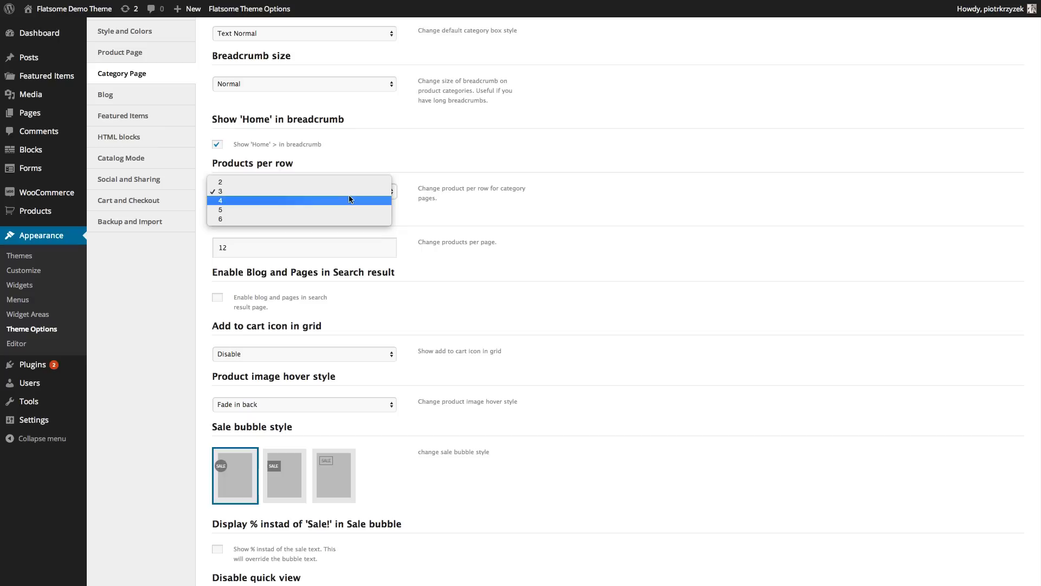
click(336, 190)
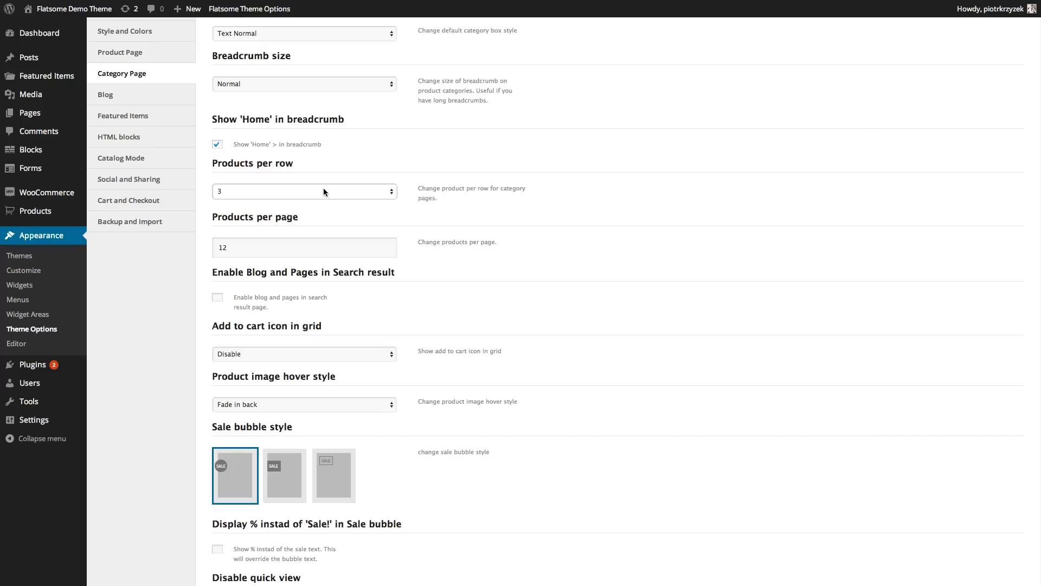
click(324, 191)
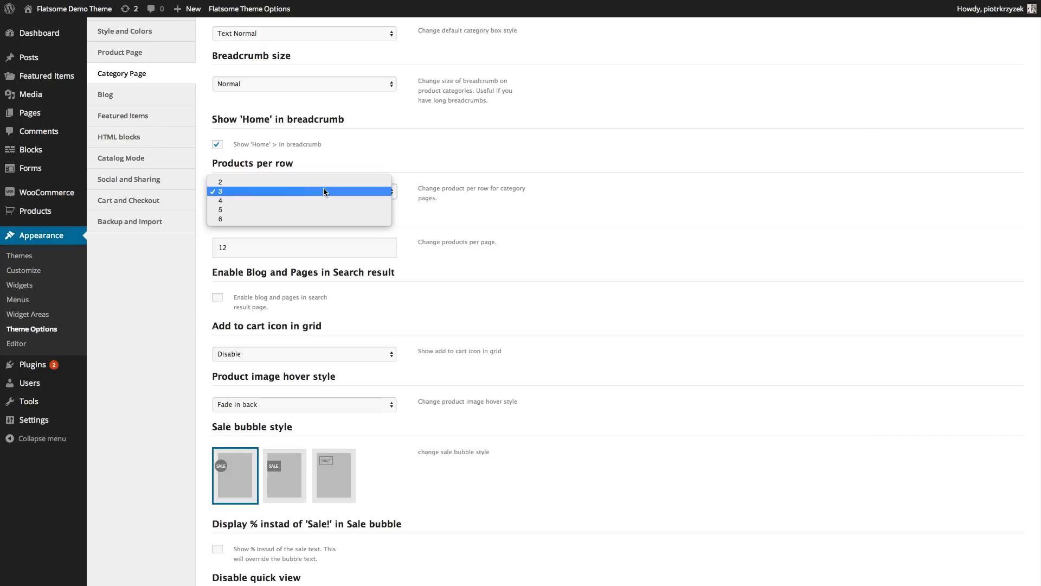
click(288, 200)
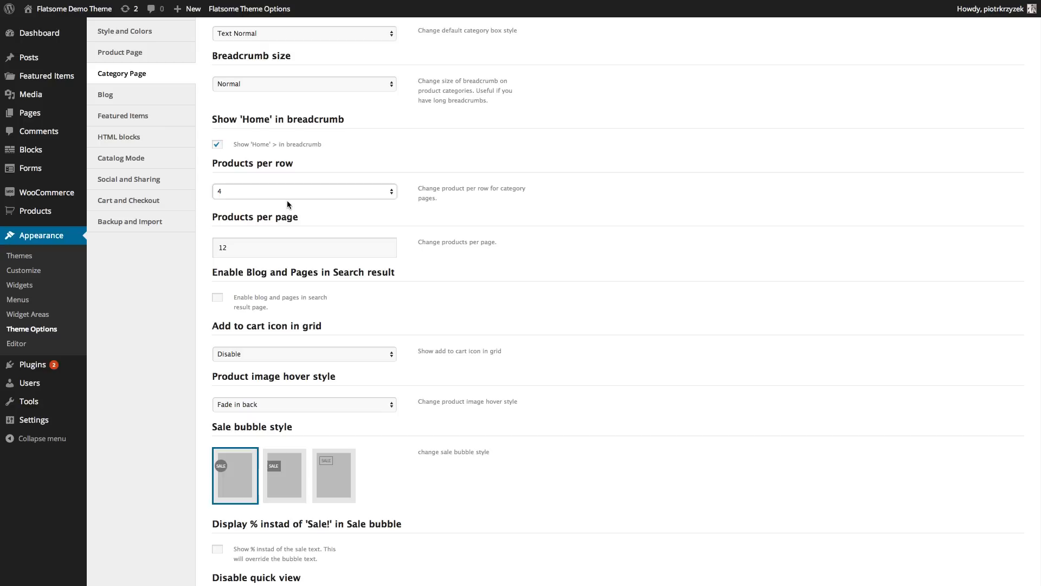
click(288, 196)
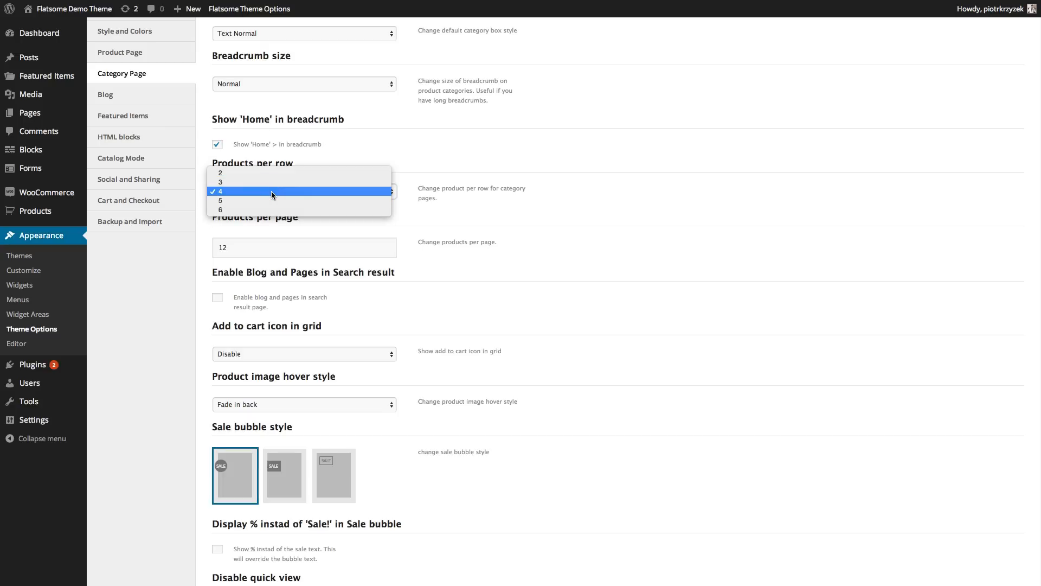
click(271, 191)
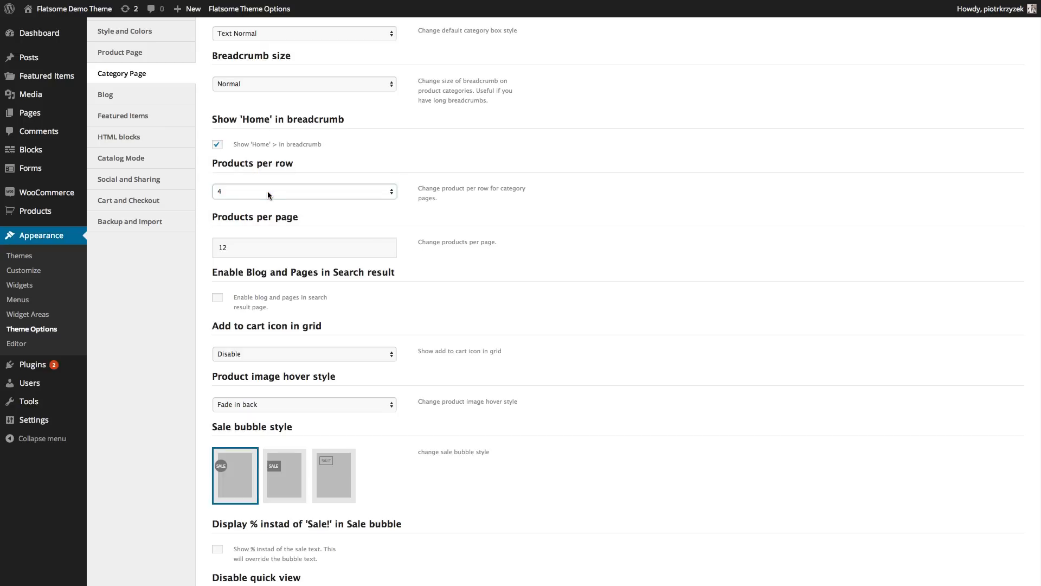
- Try 5, 2, 6 and 3 products per row for category pages, and set the value back to 4
click(268, 191)
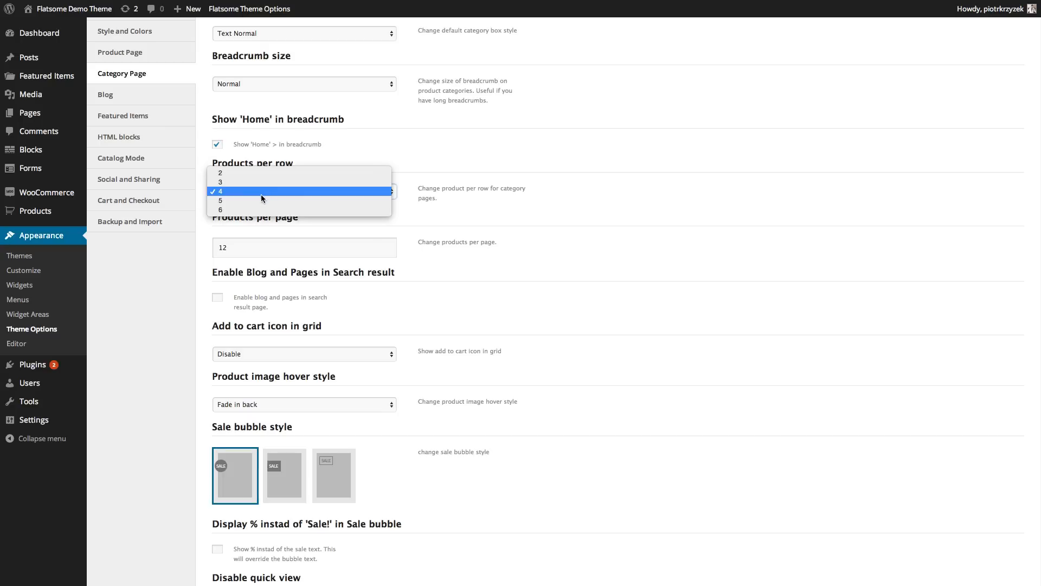
click(258, 199)
click(271, 192)
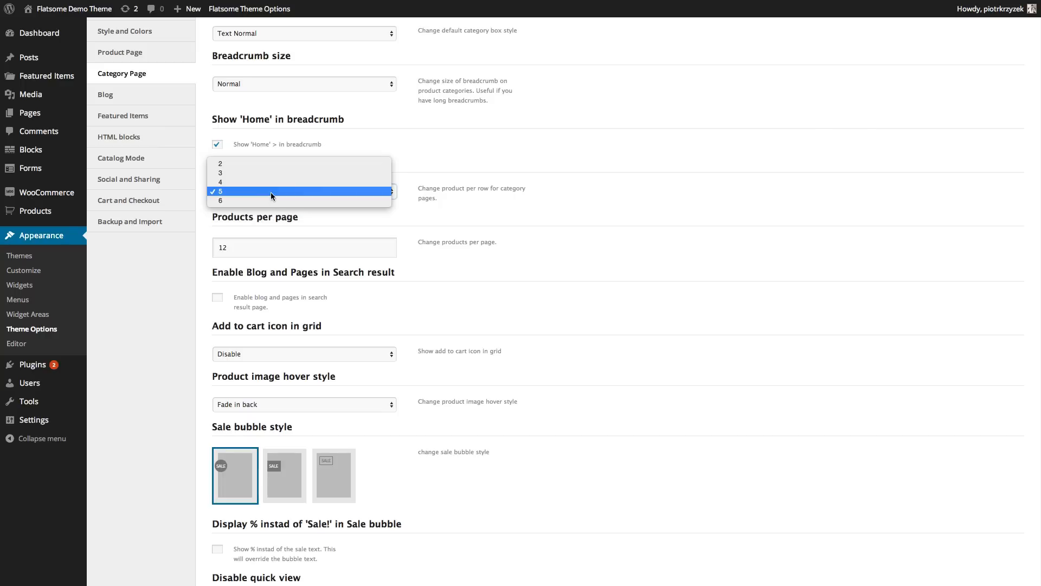
click(253, 161)
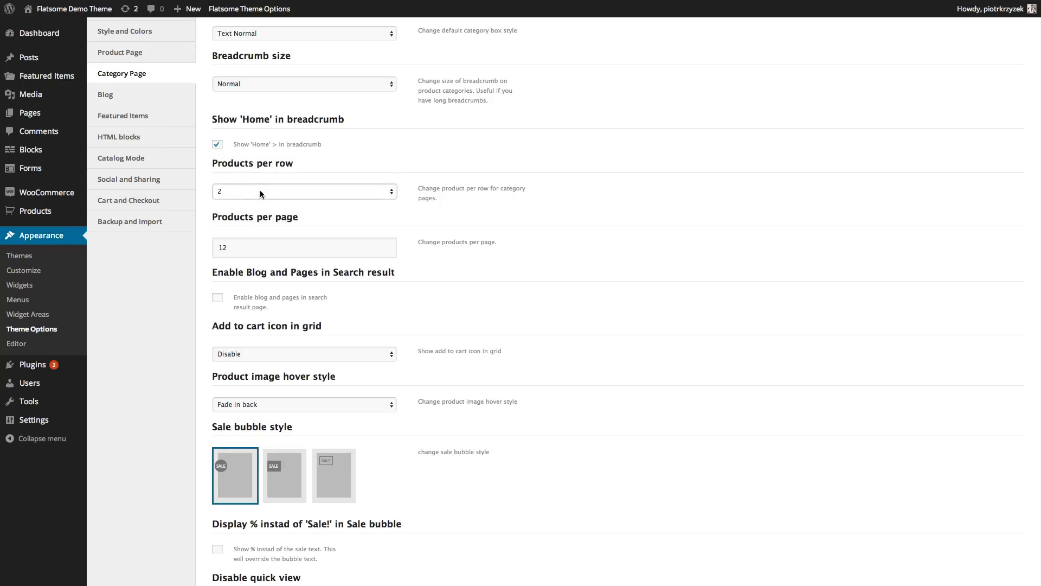
click(259, 189)
click(242, 228)
click(264, 192)
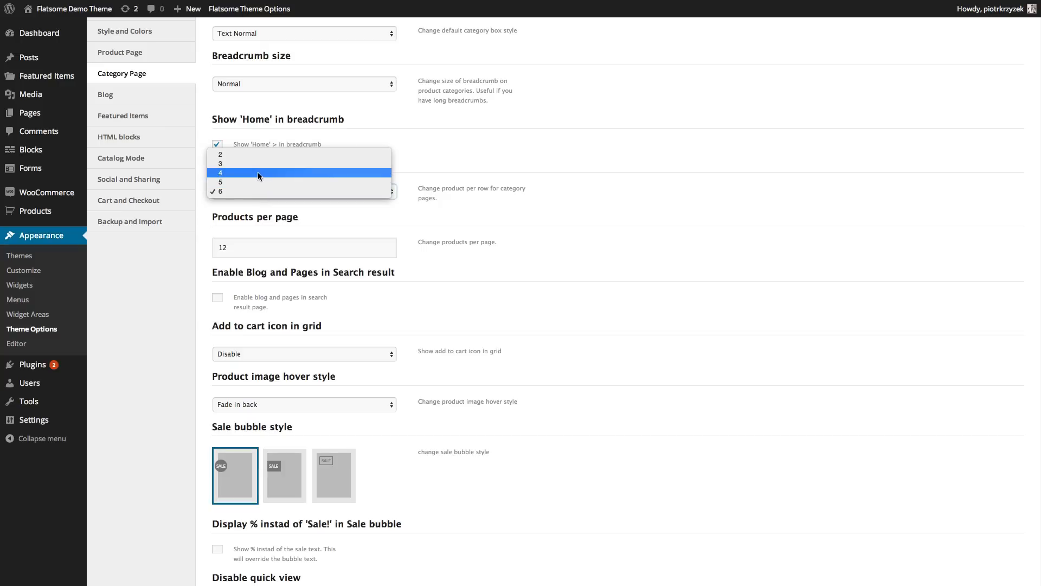
click(252, 164)
click(275, 191)
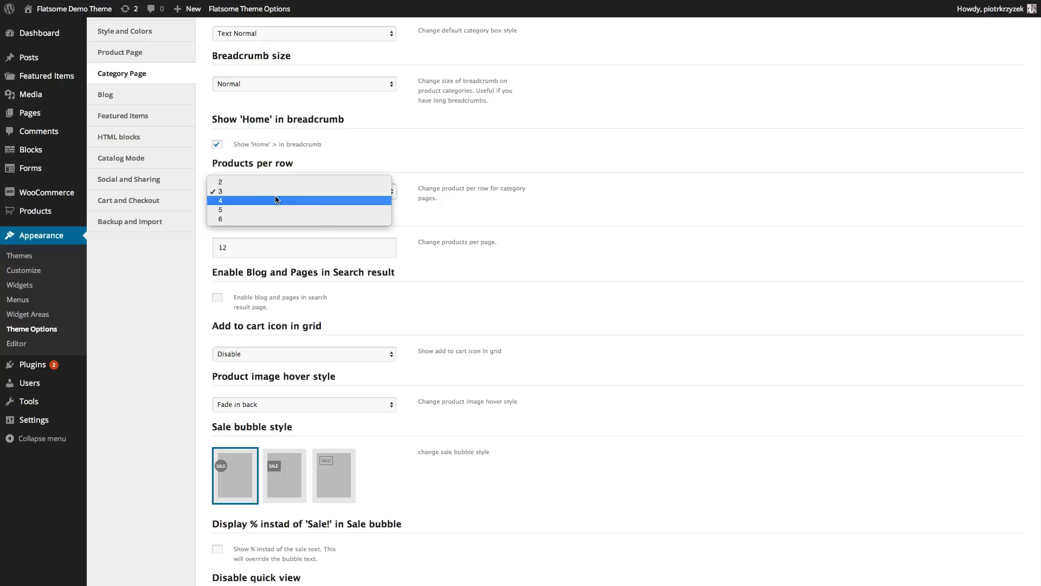
click(258, 199)
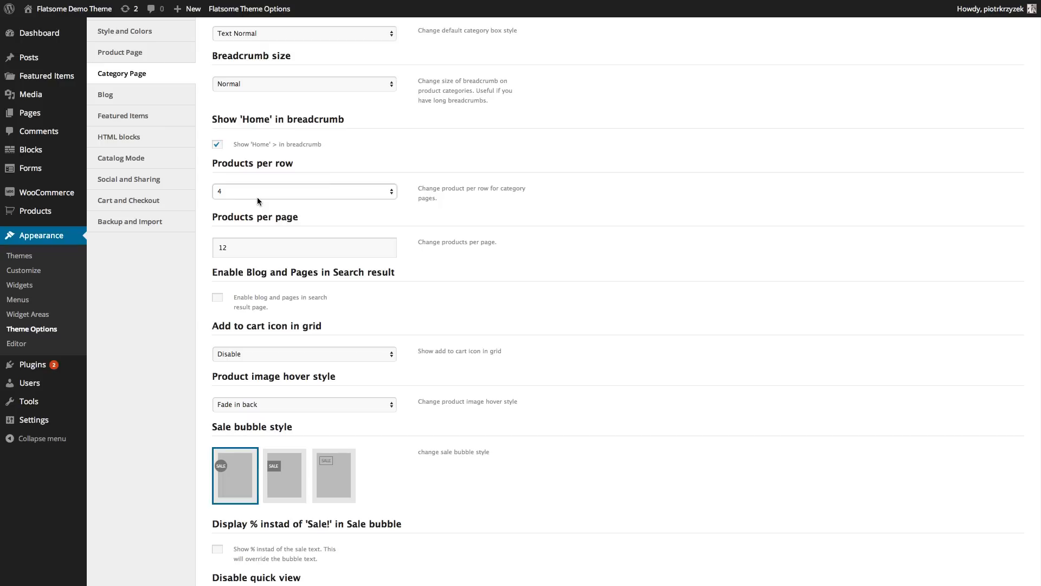
click(257, 197)
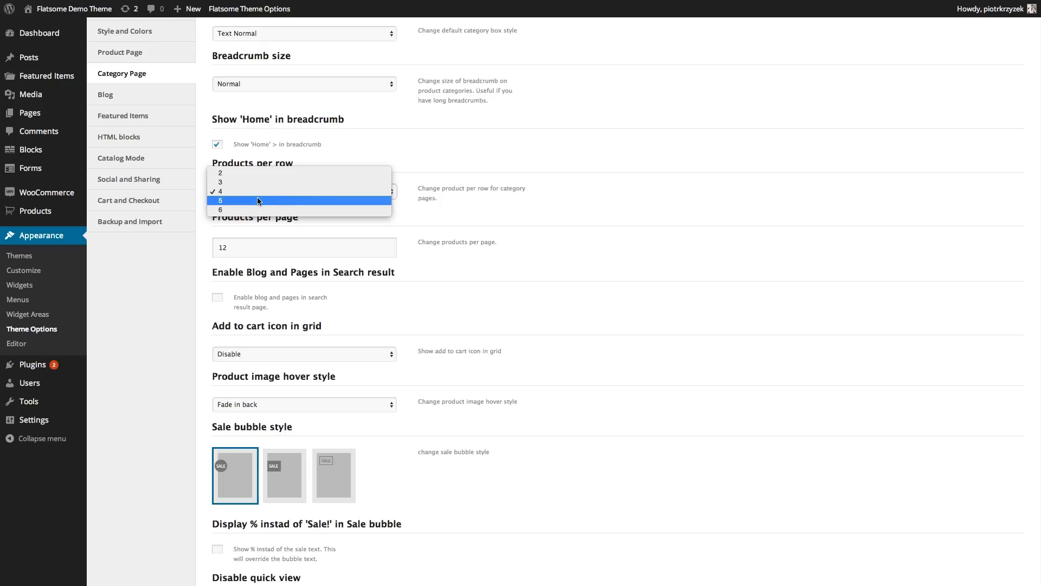
click(248, 191)
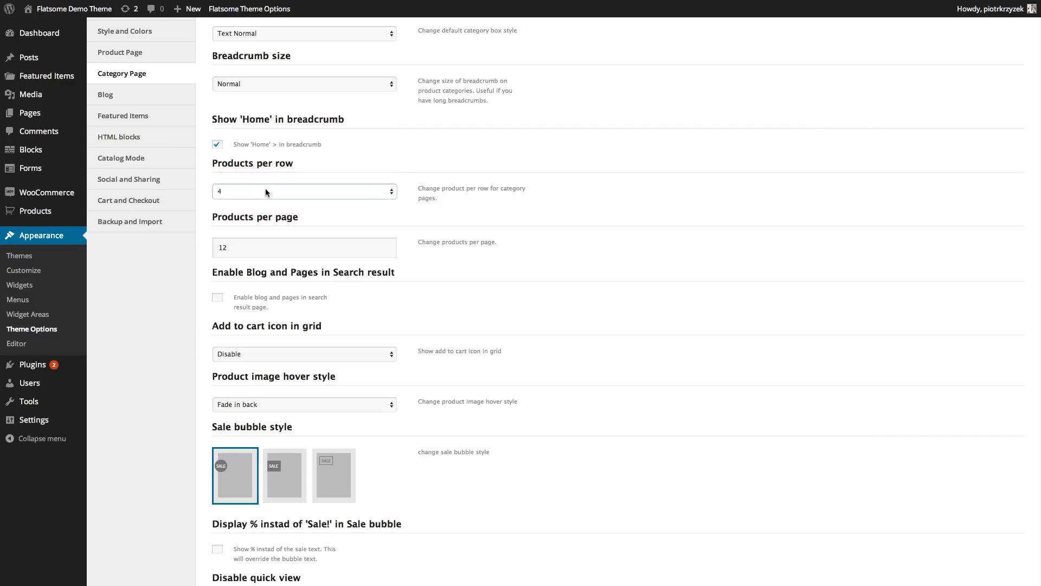
- Enable blog and pages in the search result page, keeping 12 products per page
key(Tab)
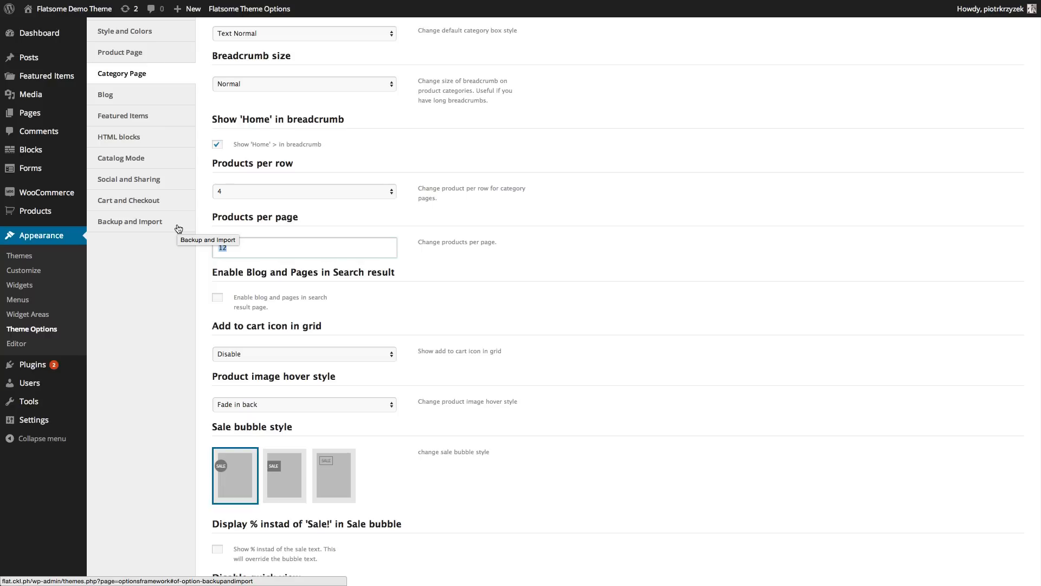
scroll(292, 187, down, 3)
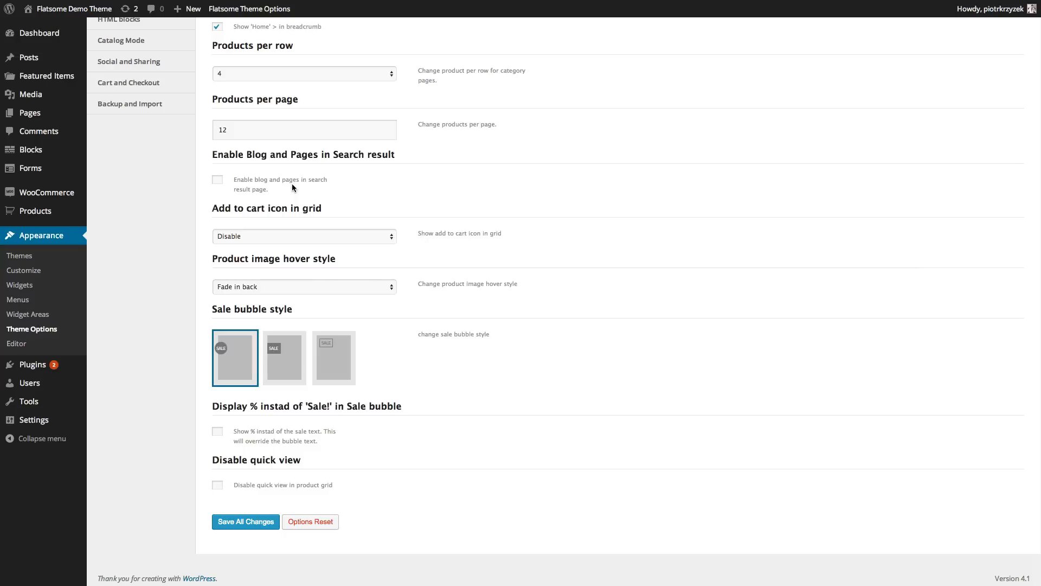
click(219, 179)
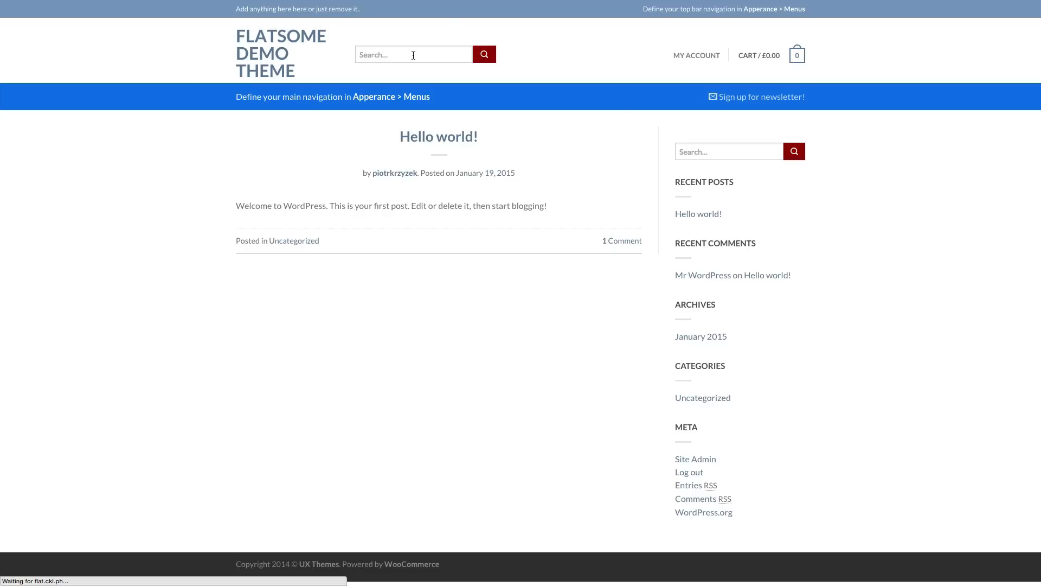
- Examine the header and sidebar search fields on the site's front page
click(410, 56)
click(740, 152)
click(688, 148)
click(692, 119)
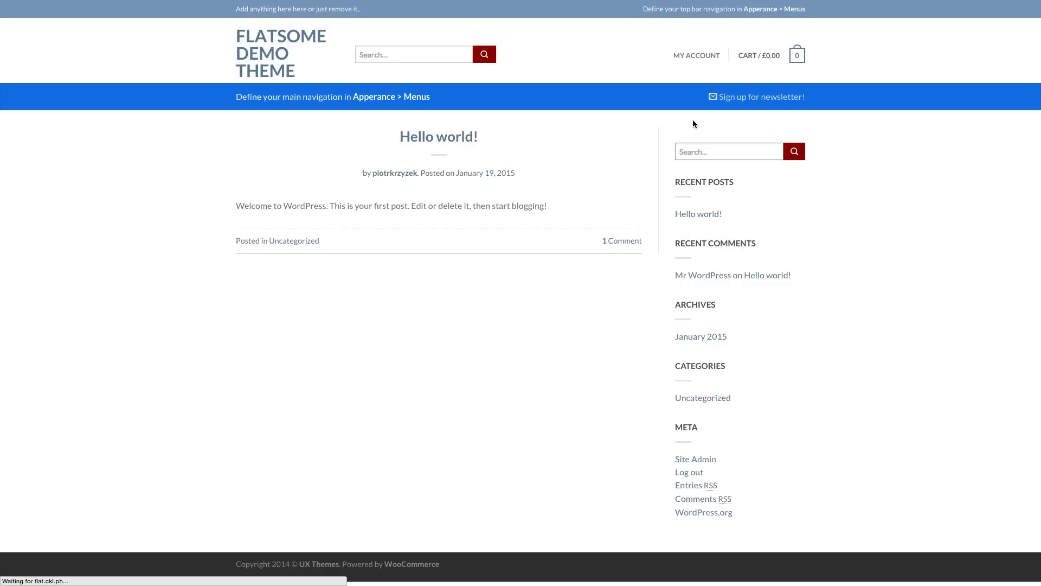
click(719, 156)
click(404, 60)
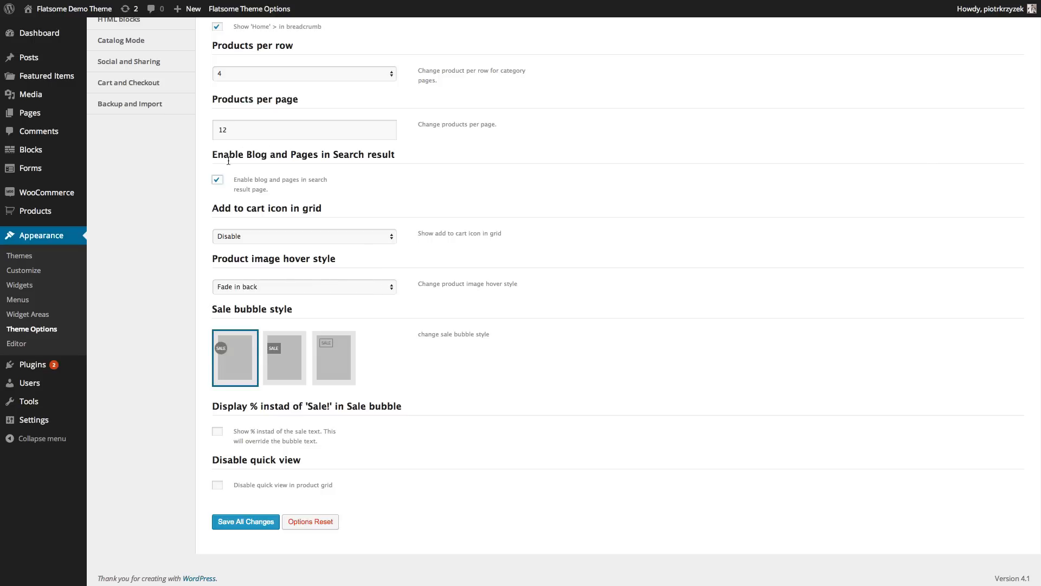
- Try the Show setting for the add to cart icon in grid, and set it back to Disable
click(218, 180)
click(389, 233)
click(417, 216)
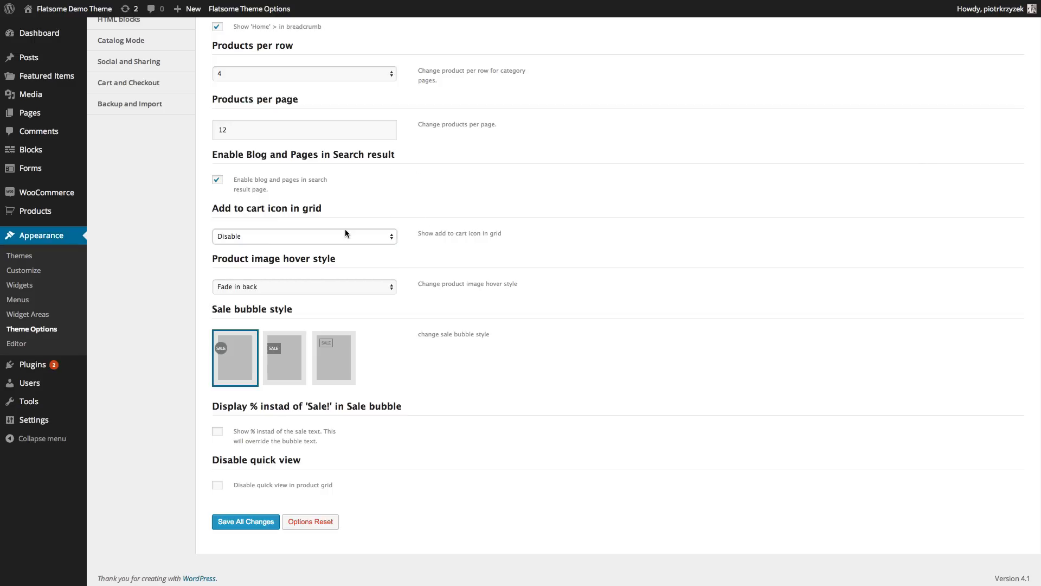
click(347, 233)
click(323, 228)
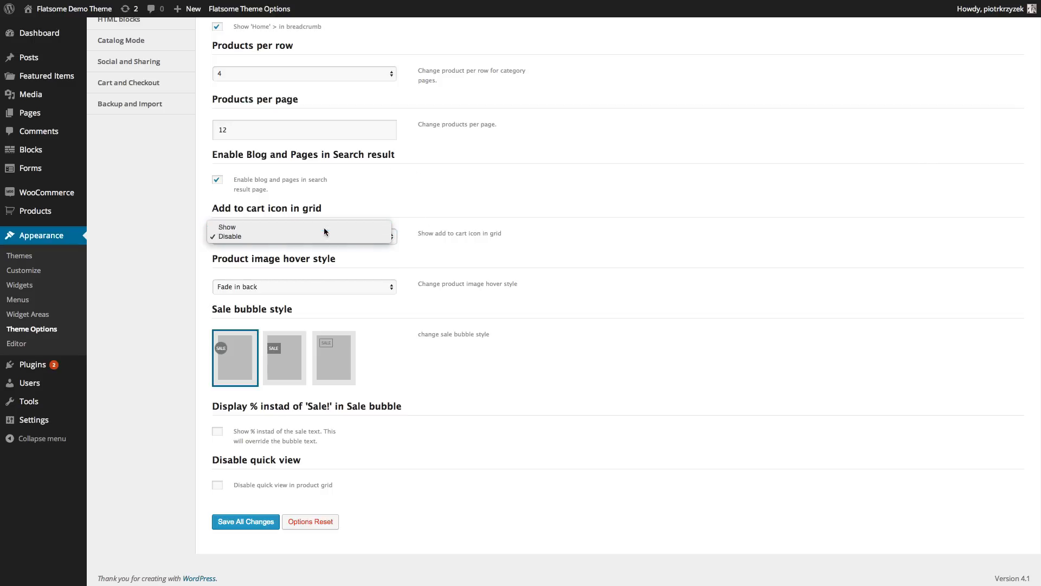
scroll(357, 212, up, 2)
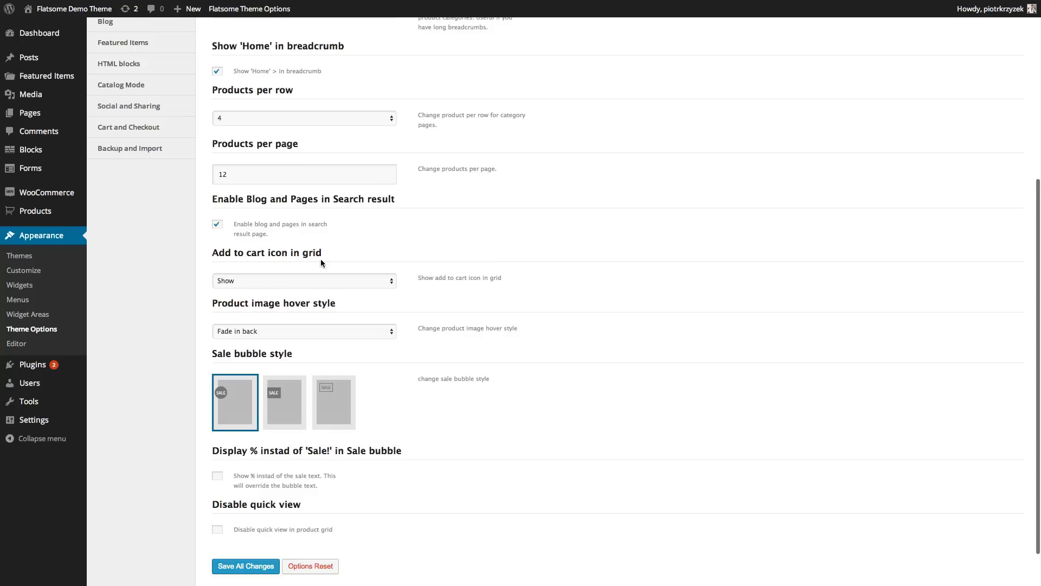
scroll(321, 260, up, 1)
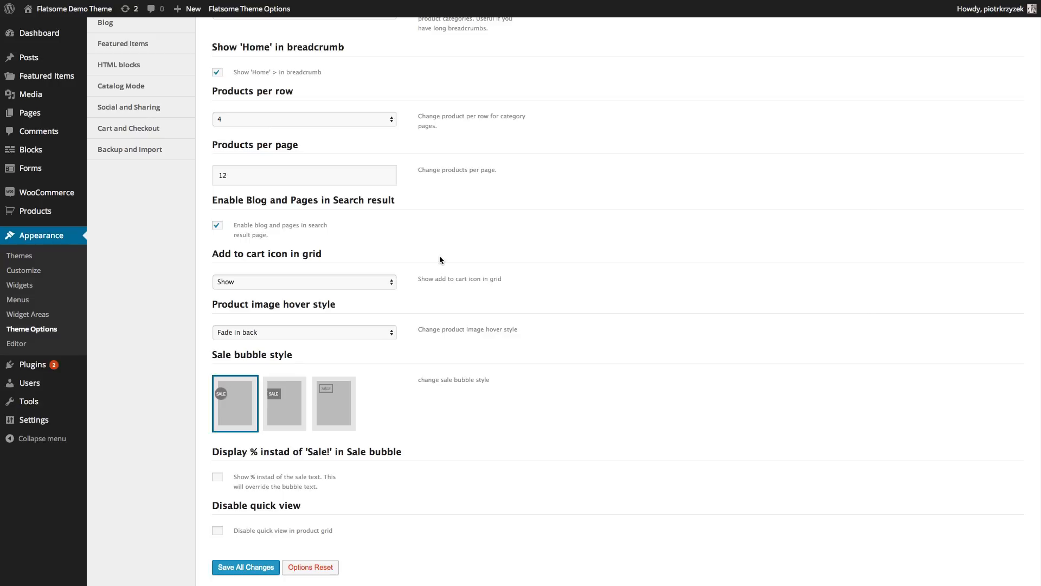
click(235, 279)
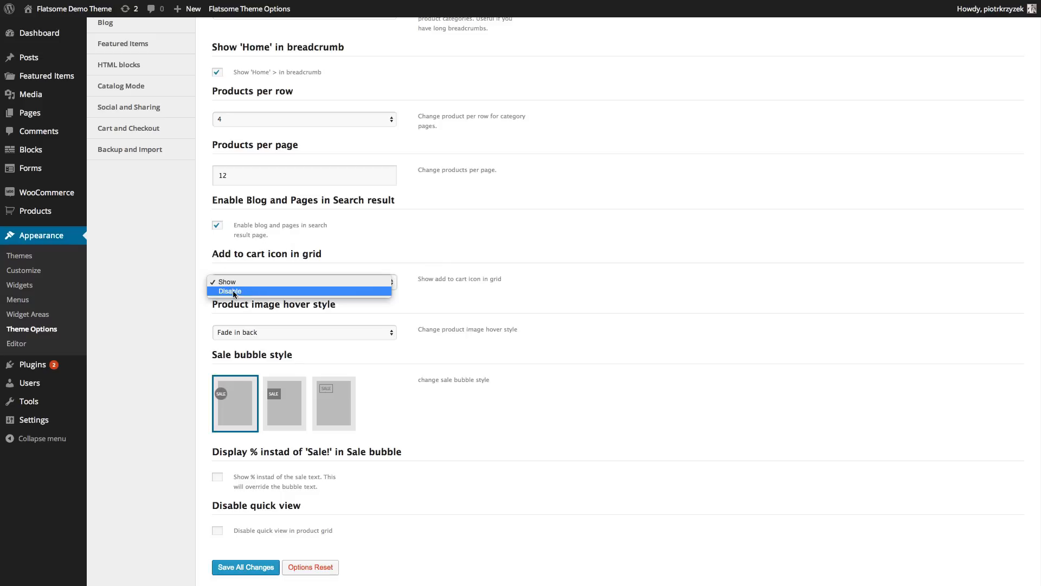
click(233, 292)
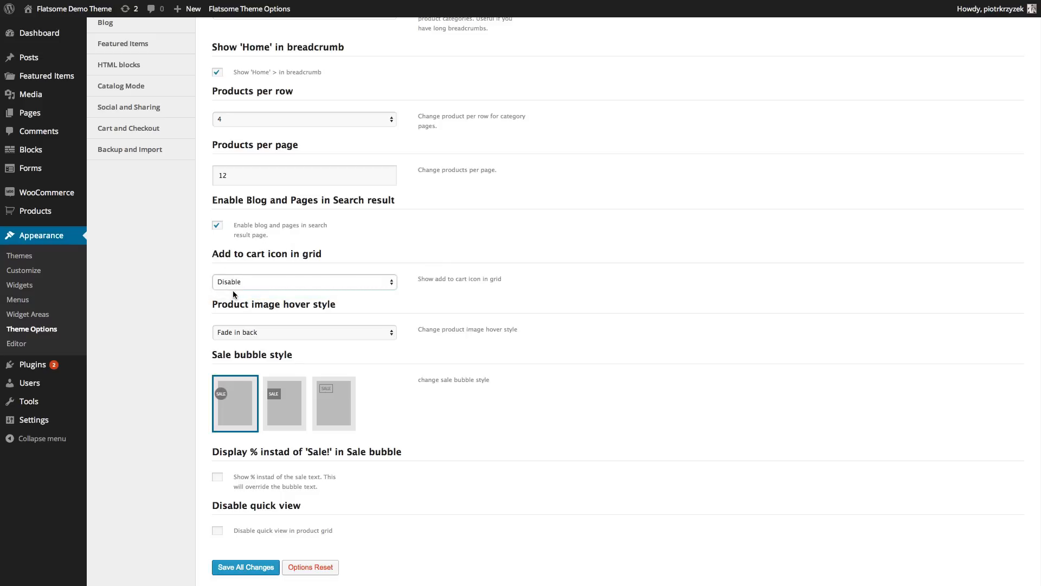
- Try the Zoom in product image hover style, and set it back to Fade in back
scroll(590, 419, down, 1)
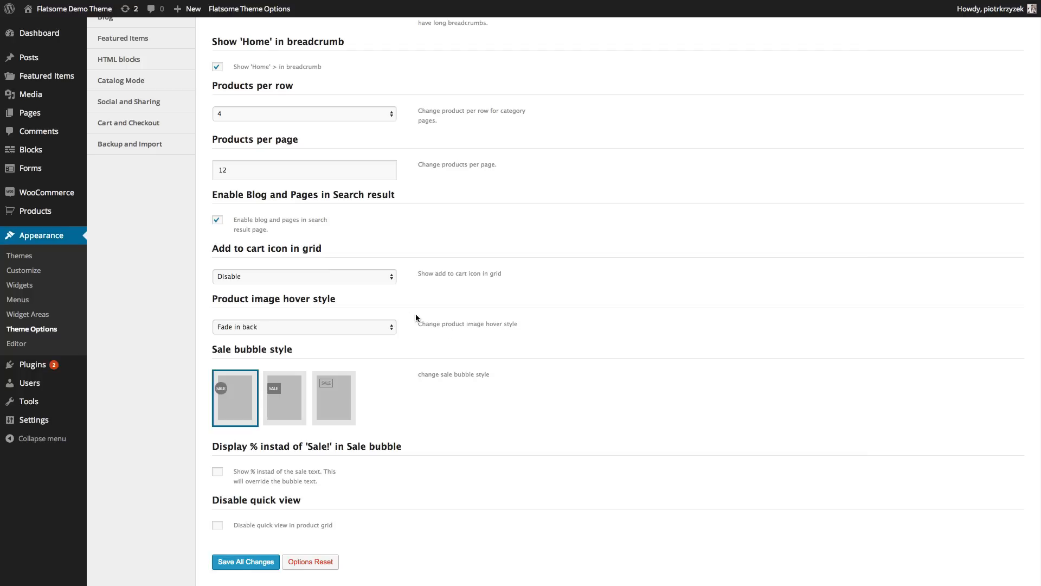
click(356, 328)
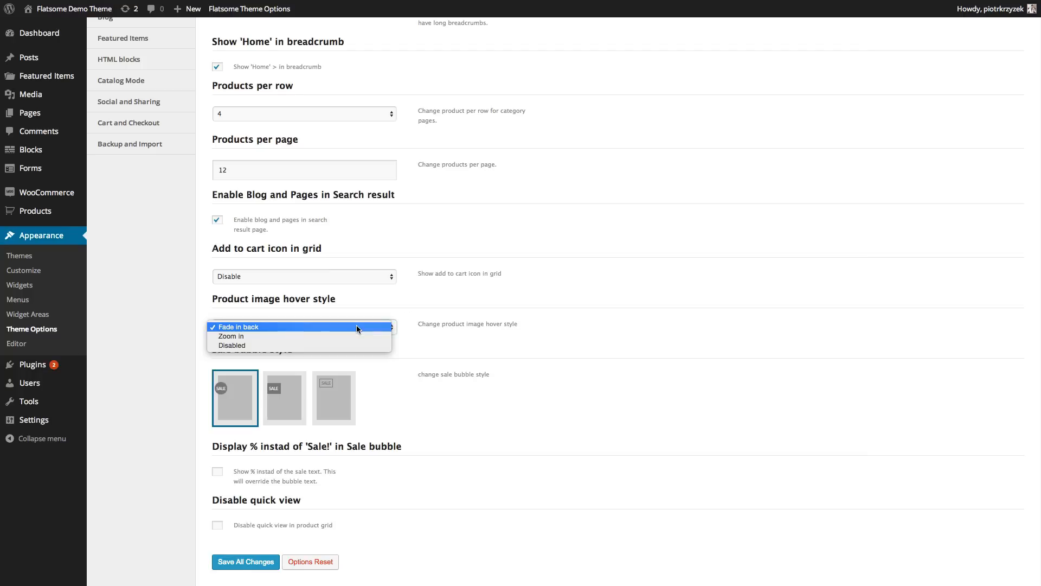
click(447, 320)
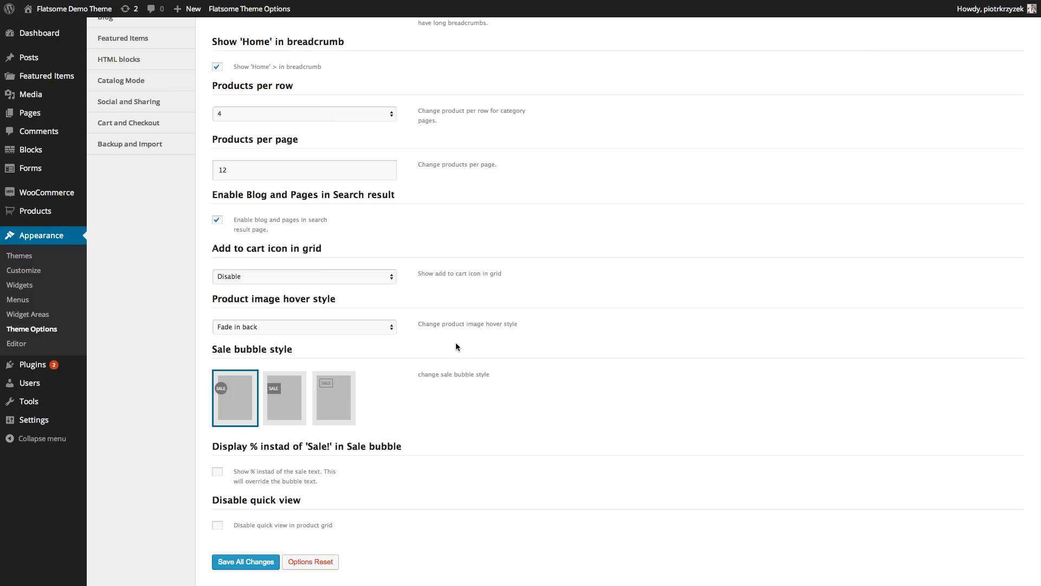
click(374, 327)
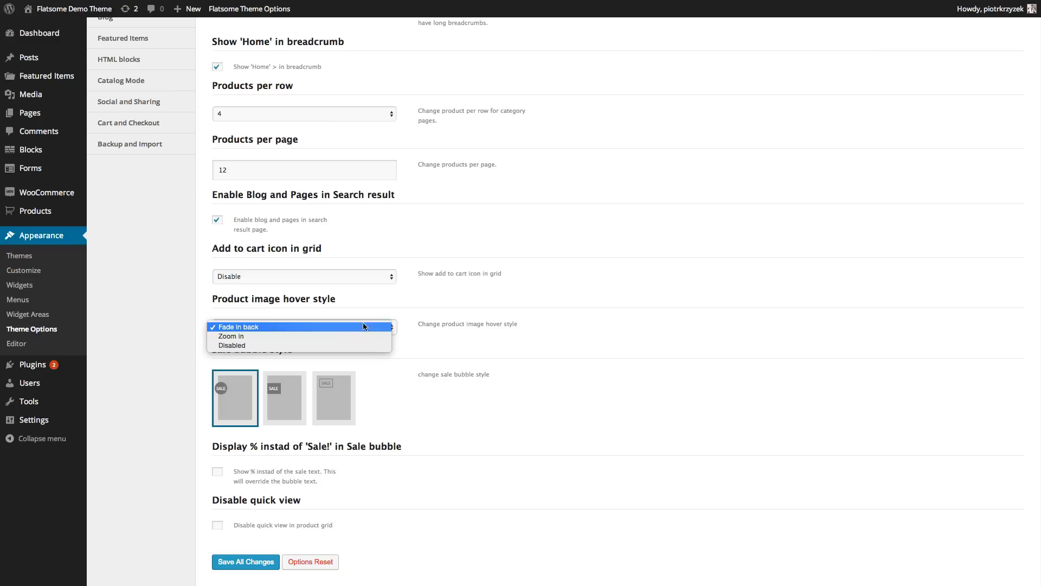
click(329, 336)
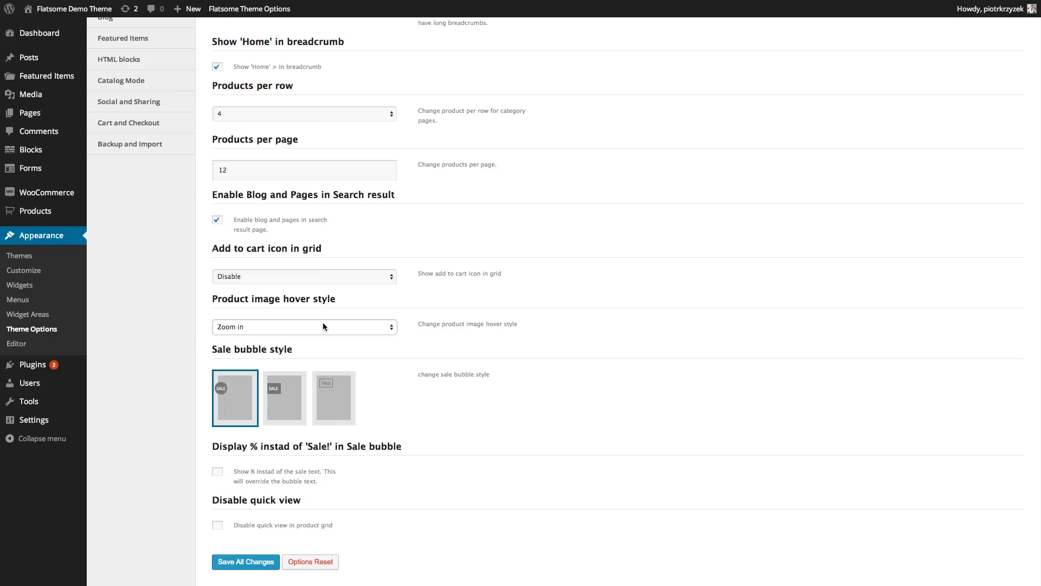
click(323, 326)
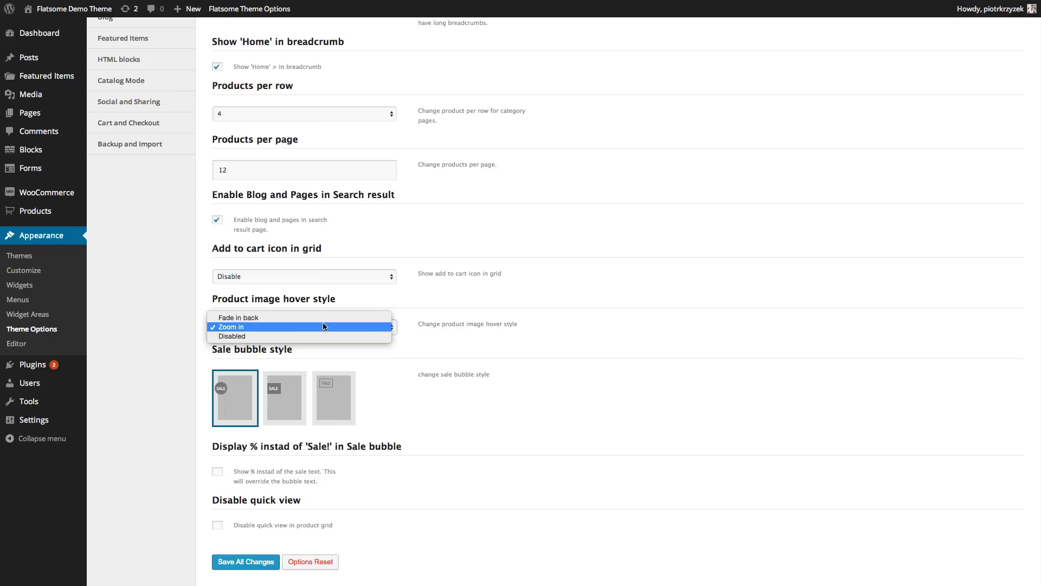
click(296, 337)
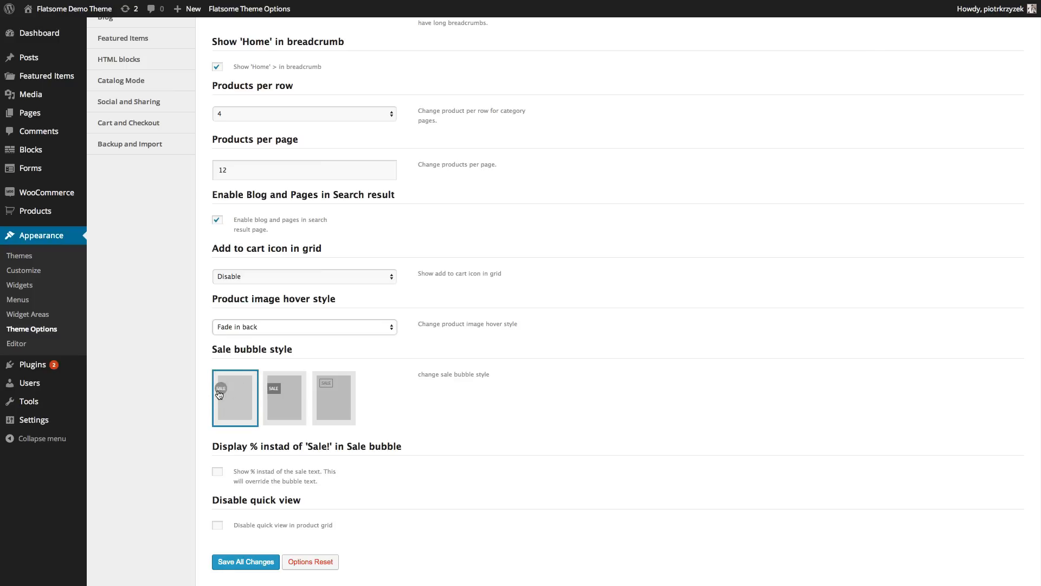
- Read the option for displaying a percentage instead of 'Sale!' in the sale bubble, leaving it off
scroll(219, 394, down, 2)
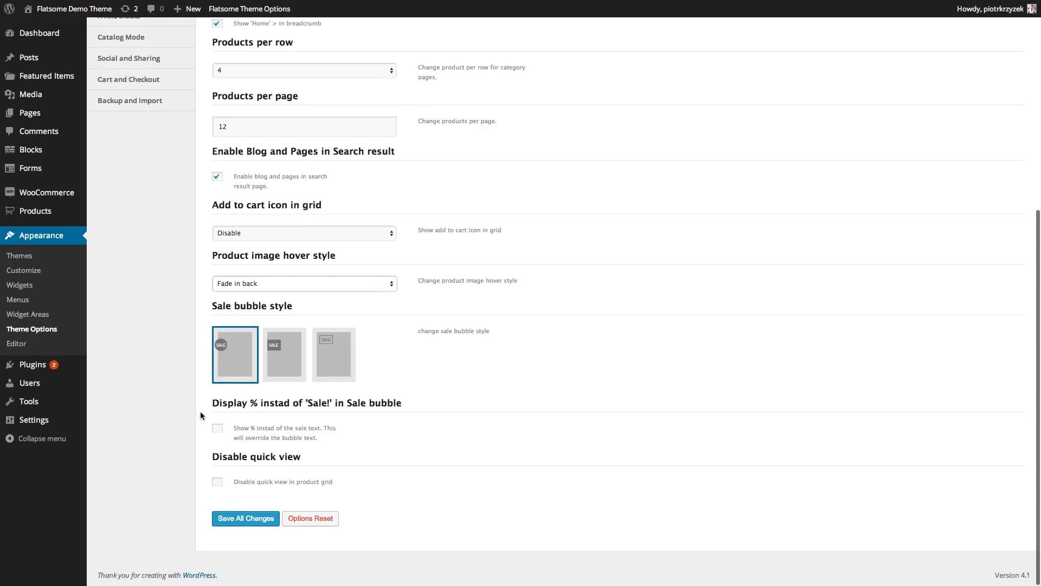
drag(219, 403, 390, 404)
click(251, 402)
click(317, 401)
click(337, 402)
click(391, 405)
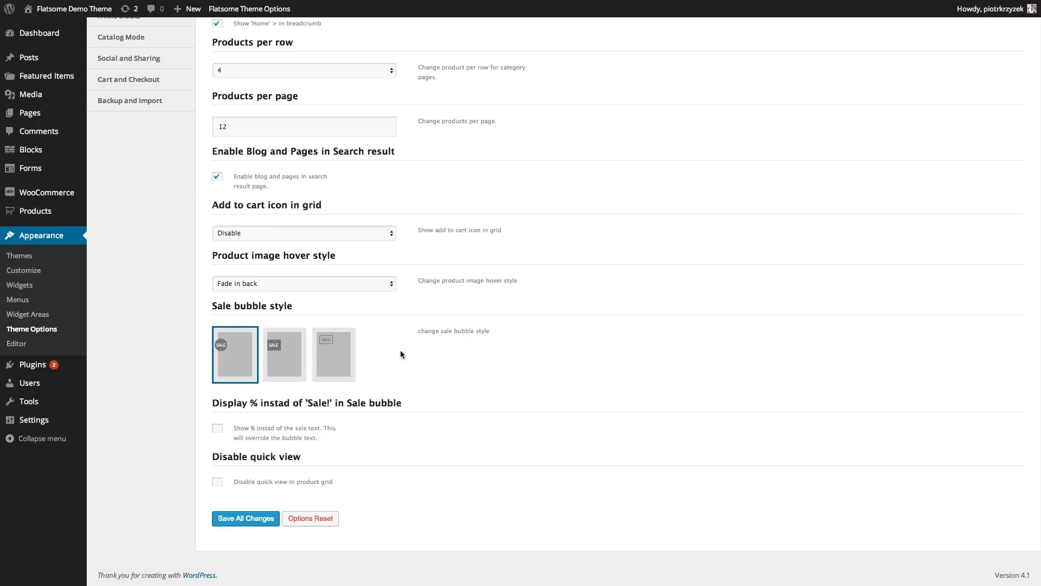
- Set the sale bubble style to the third design, with the outlined rectangular SALE label
click(348, 353)
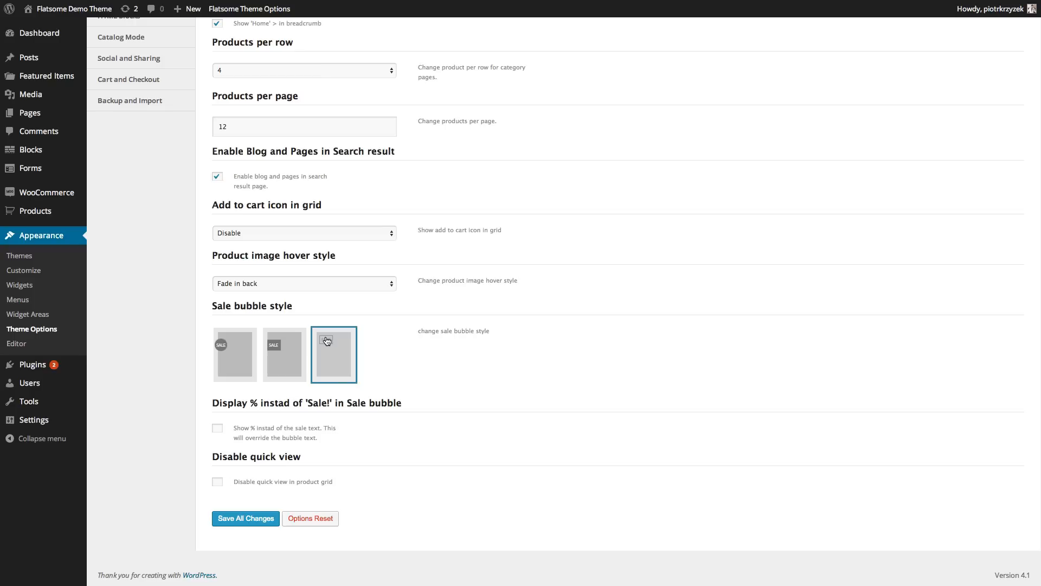
drag(293, 307, 222, 308)
click(352, 347)
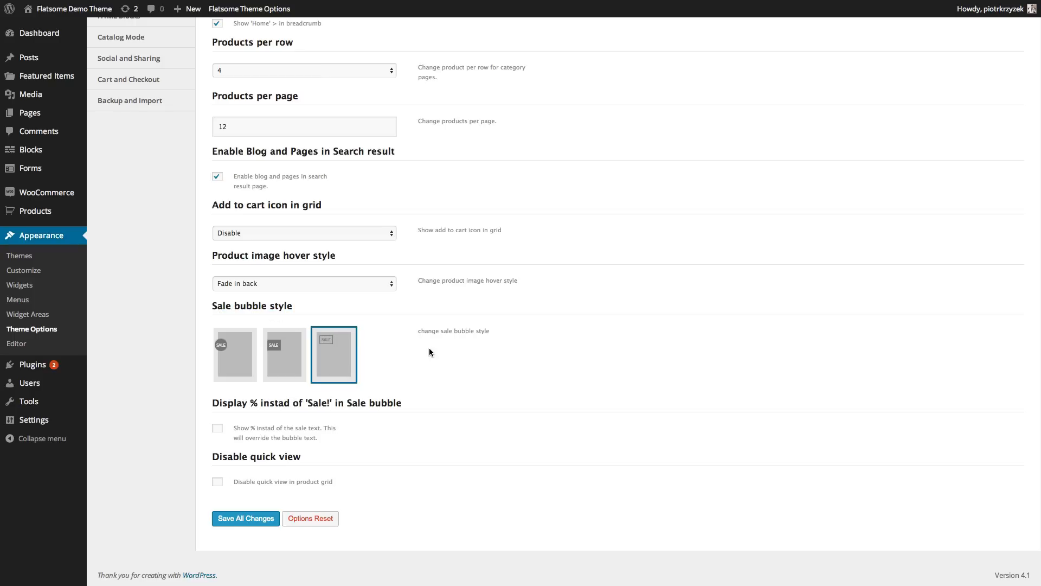
- Disable quick view in the product grid and save all theme option changes
scroll(429, 352, up, 2)
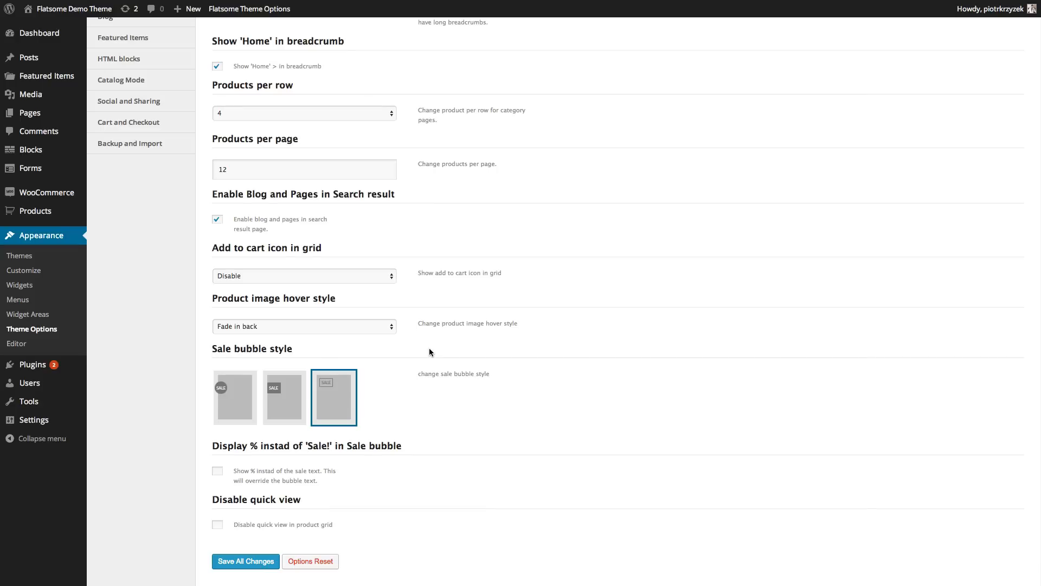
scroll(430, 351, down, 1)
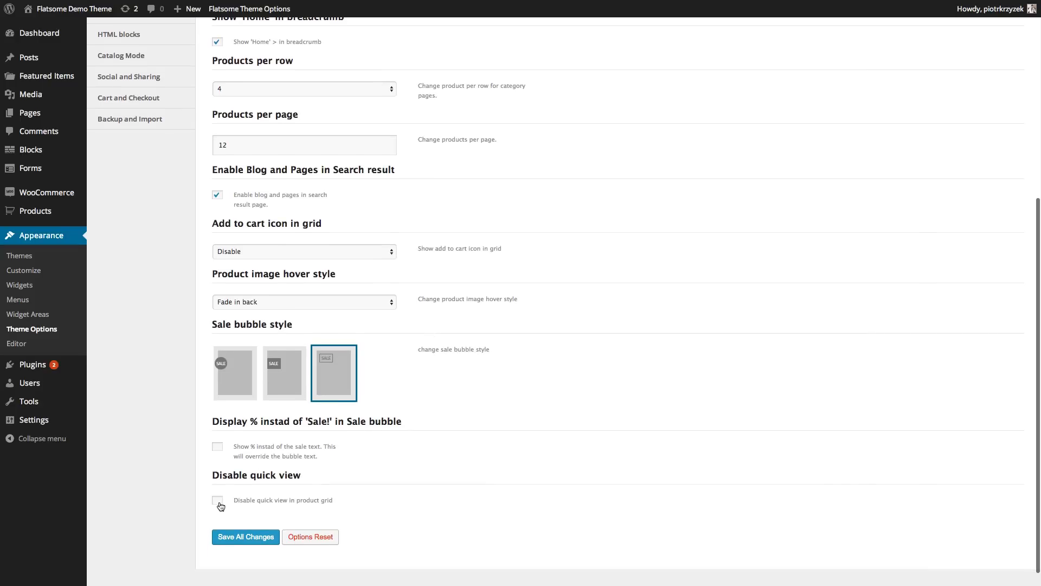
click(218, 502)
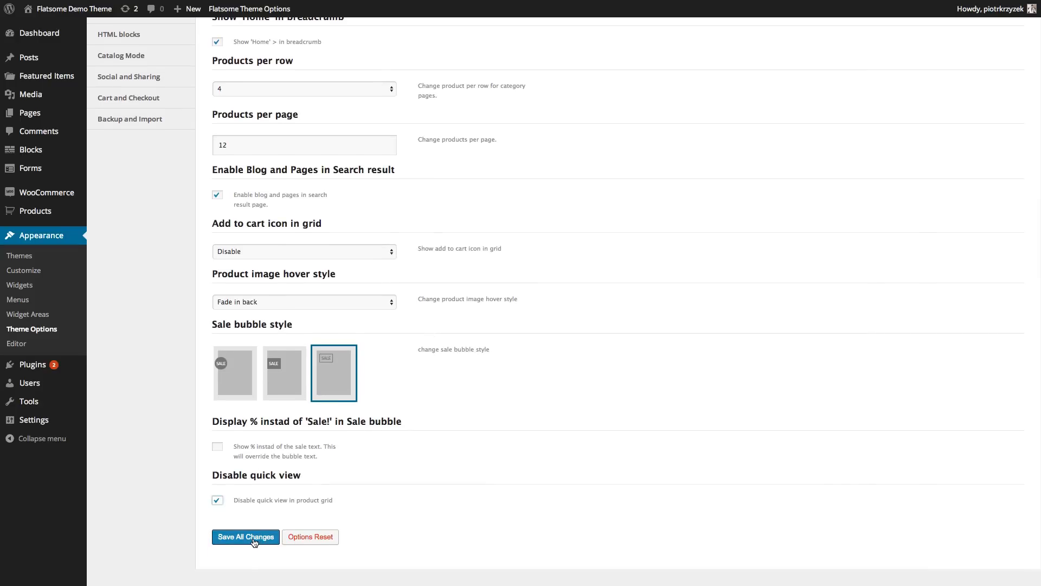
click(254, 541)
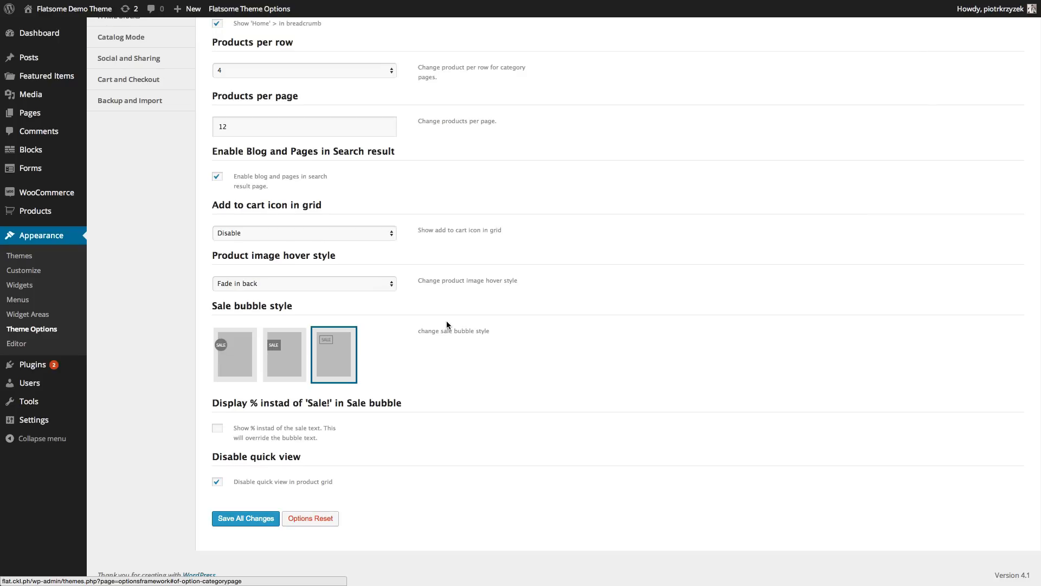
scroll(447, 325, up, 5)
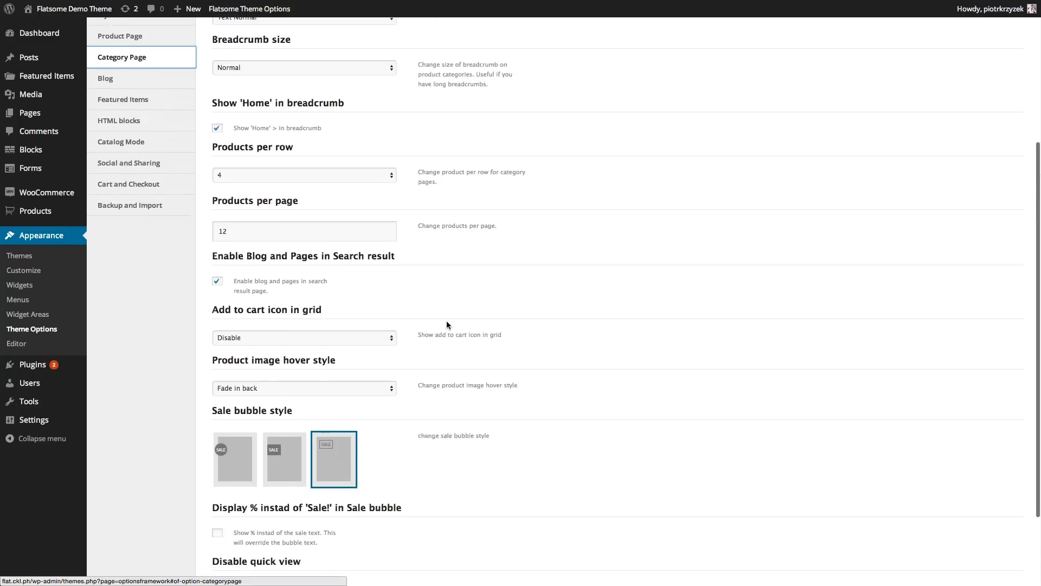
- Open the Blog options and review the blog list layout choices, keeping Right sidebar
scroll(447, 325, up, 2)
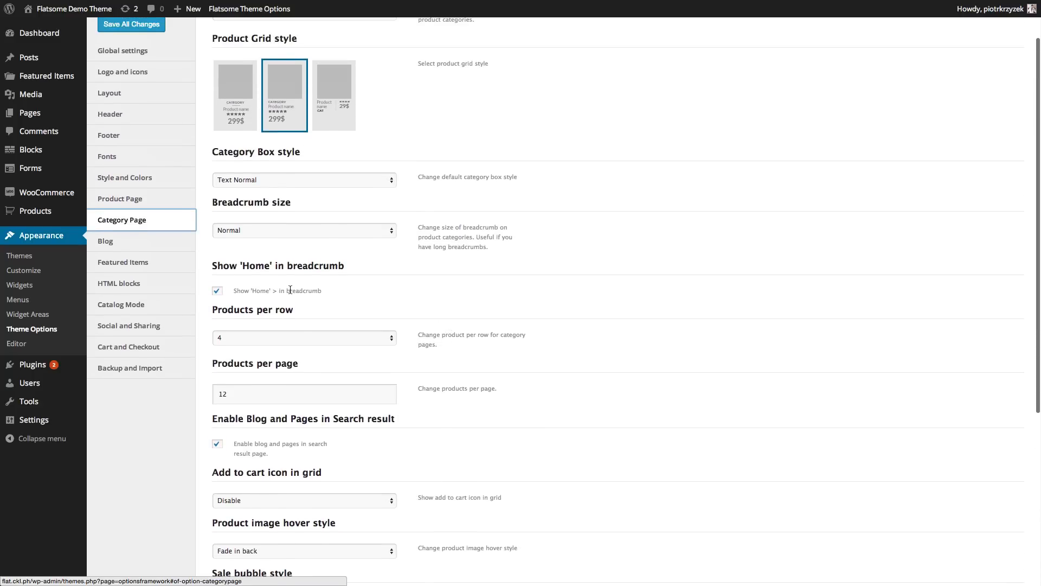
click(133, 243)
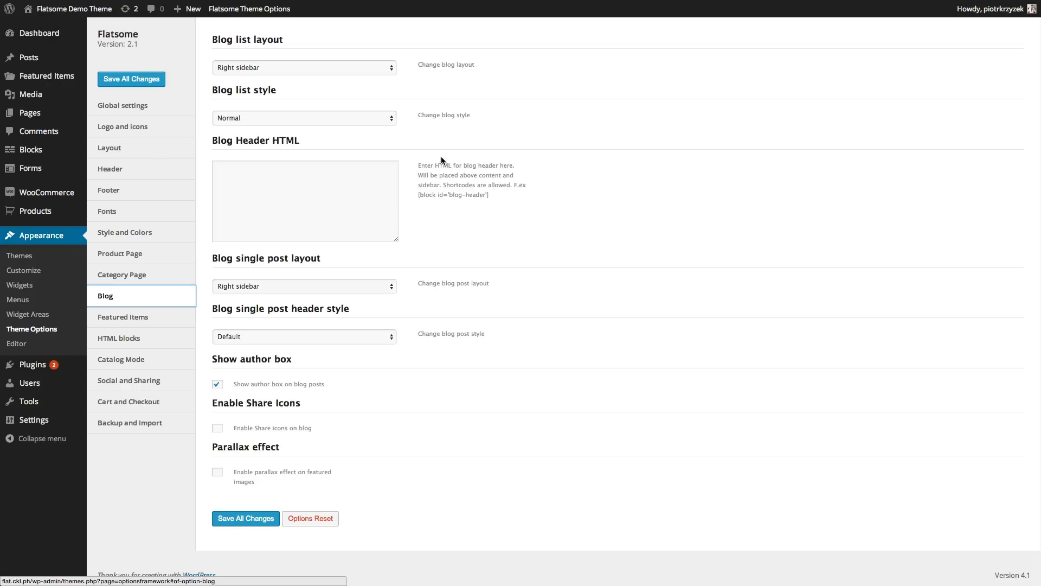
click(369, 68)
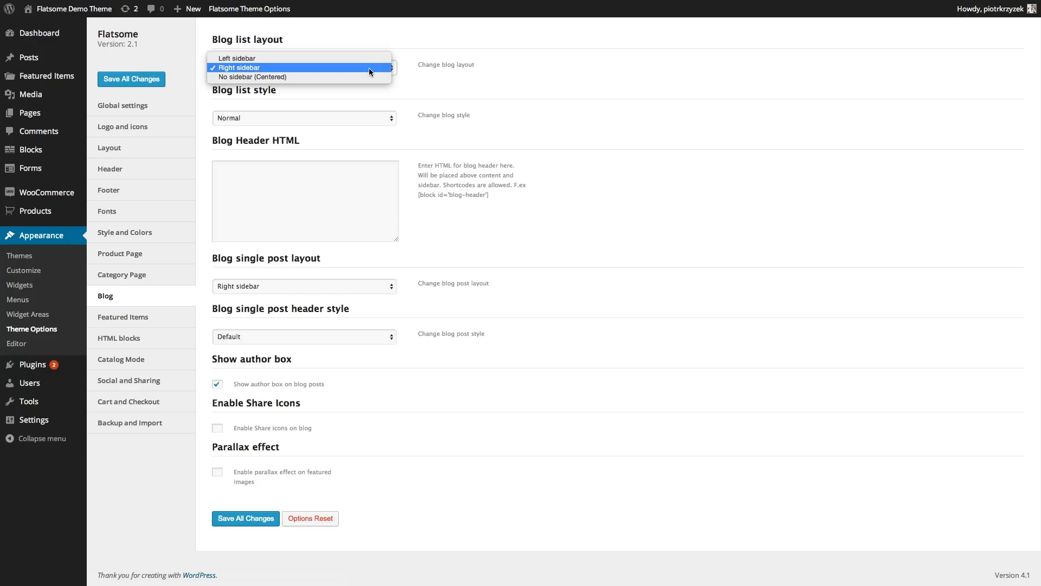
click(368, 68)
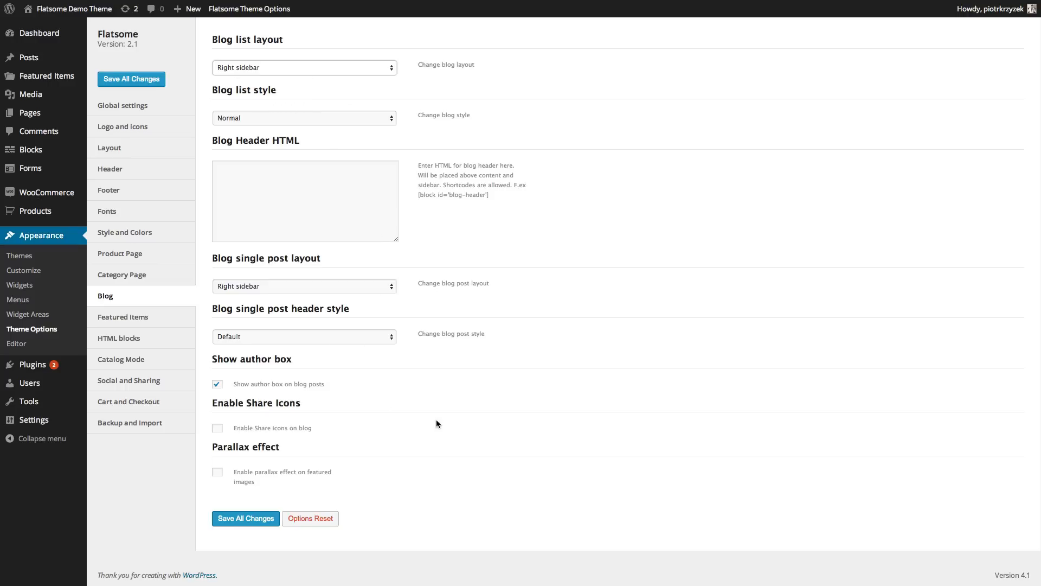
click(382, 72)
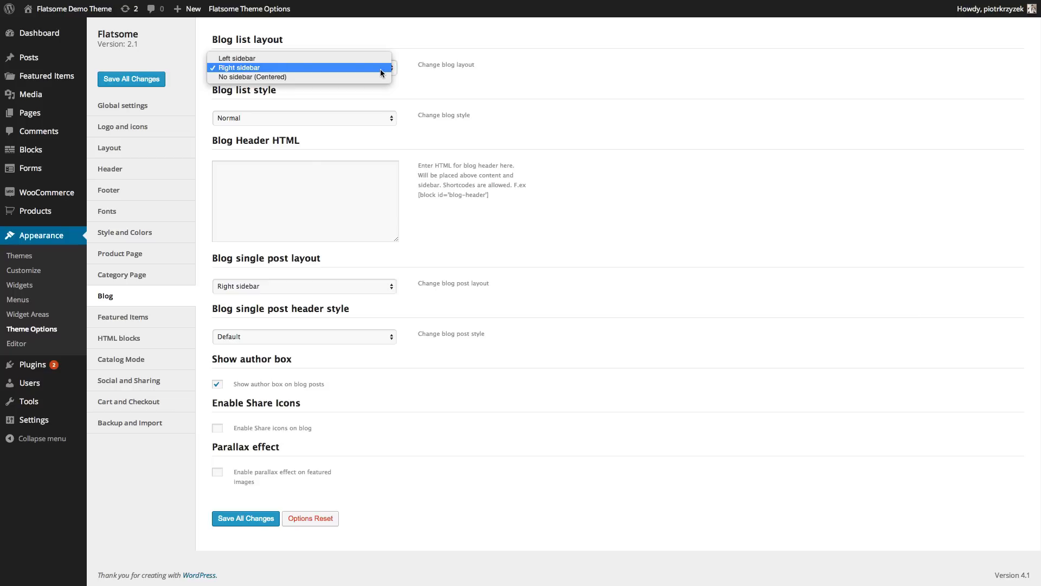
click(337, 68)
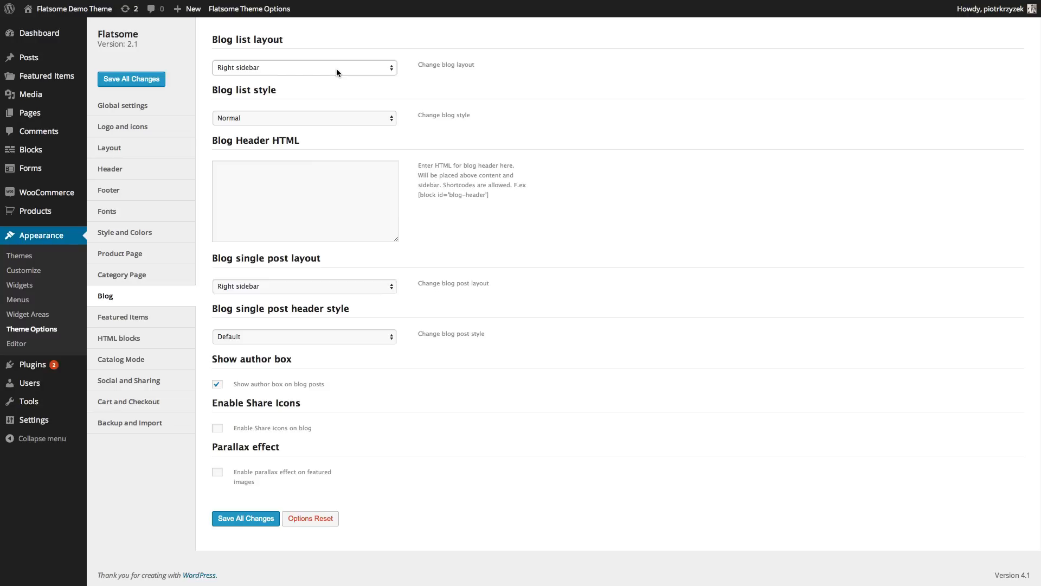
- Try List style as the blog list style, and set it back to Normal
click(336, 115)
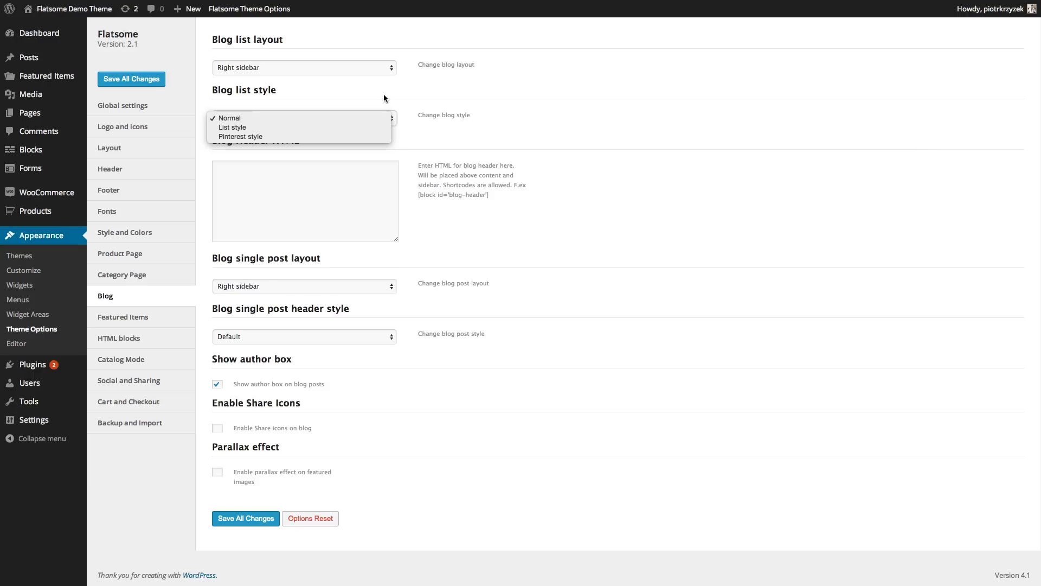
click(317, 118)
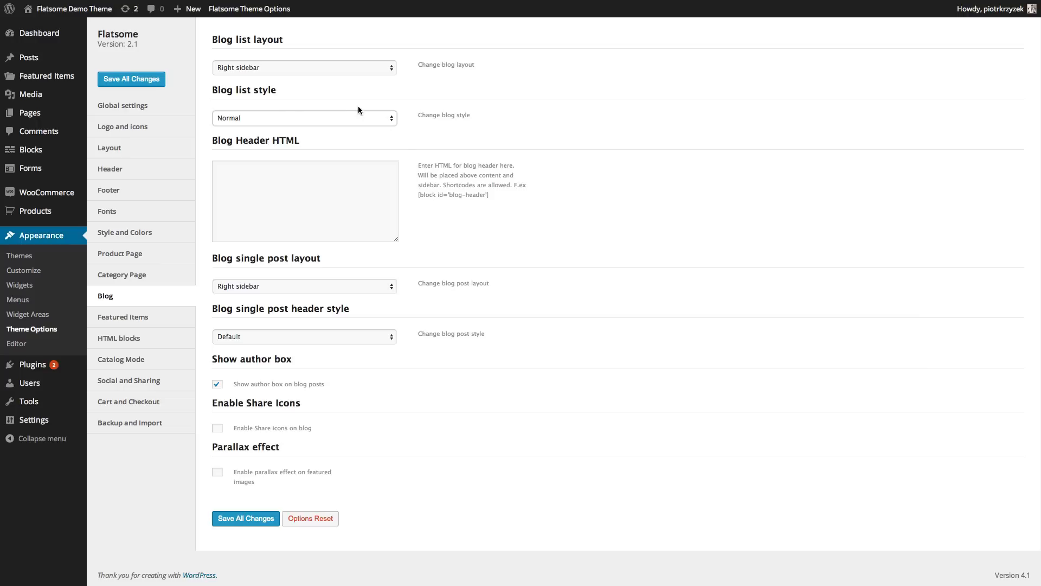
click(341, 115)
click(294, 125)
click(279, 121)
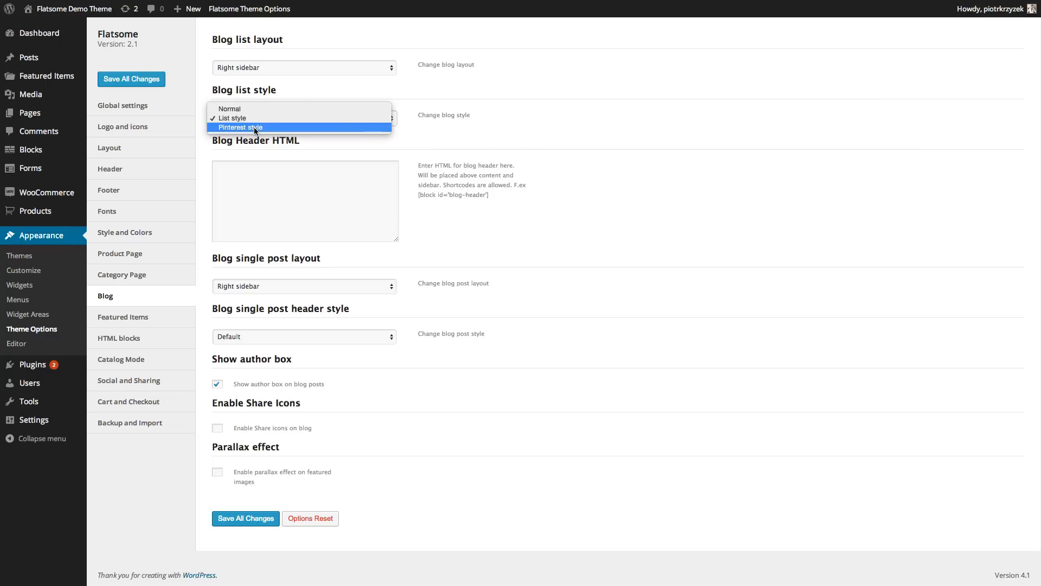
click(464, 147)
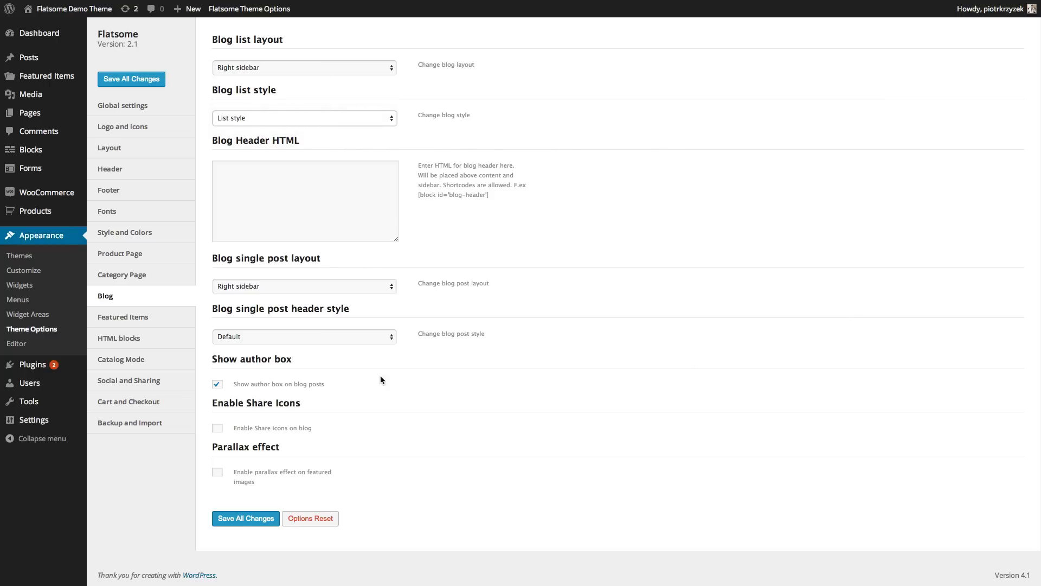
click(303, 119)
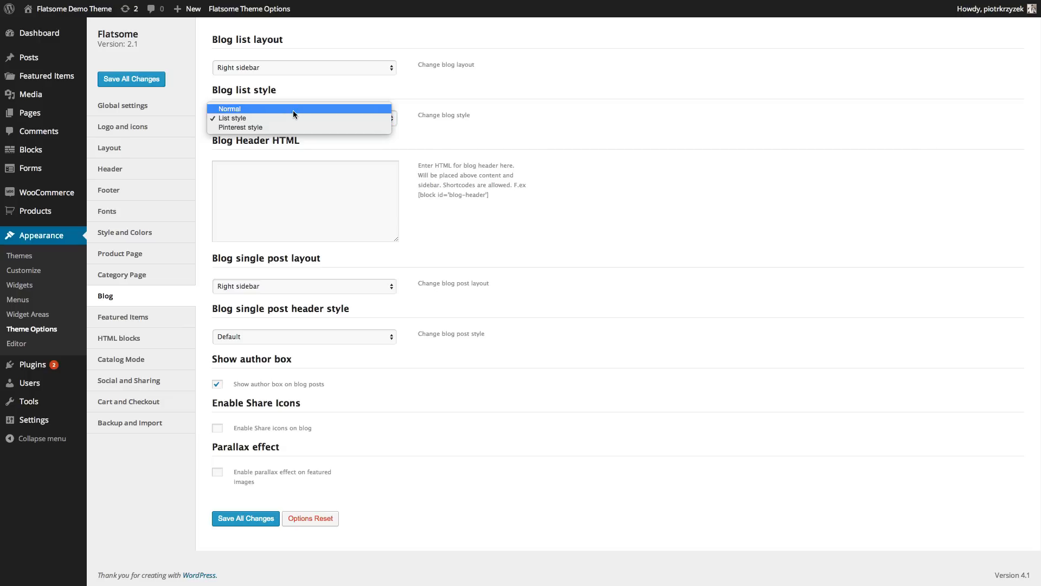
click(293, 110)
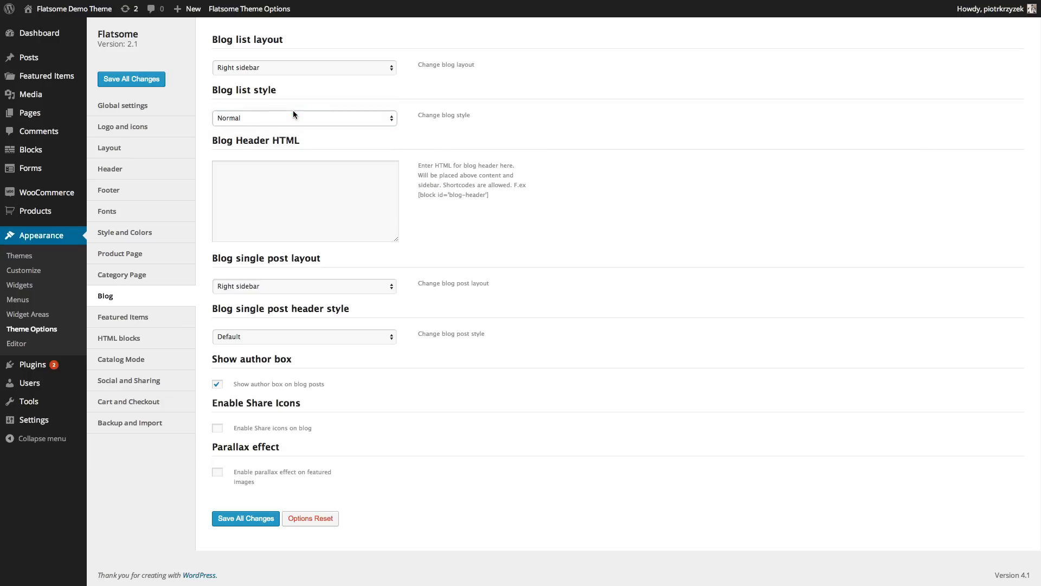
- Read the Blog Header HTML field's description and its example block shortcode, leaving the field empty
click(288, 199)
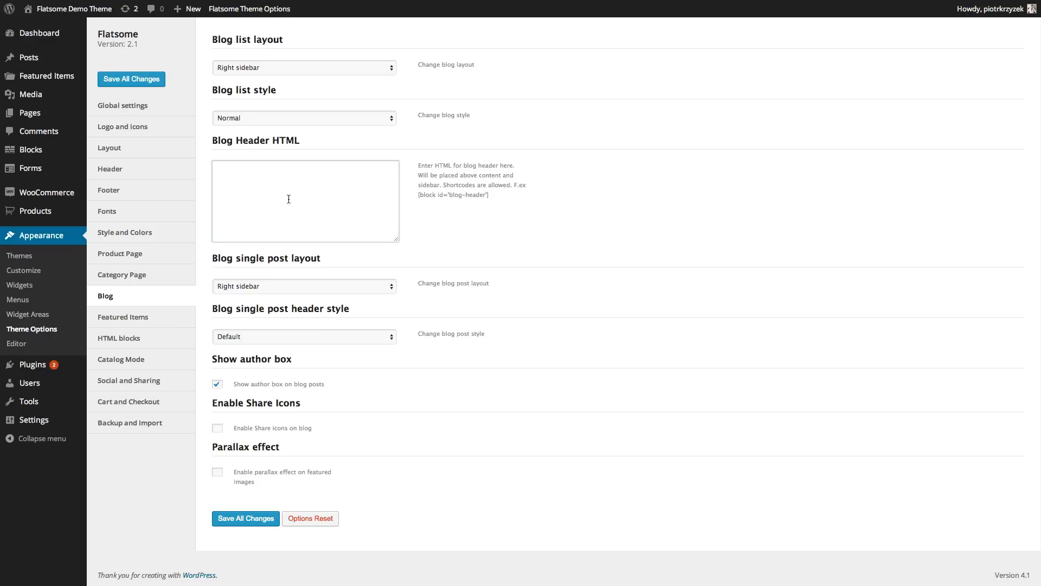
drag(490, 194, 418, 195)
click(329, 188)
- Compare the blog single post layout choices with those of the blog list layout, keeping Right sidebar for both
click(295, 285)
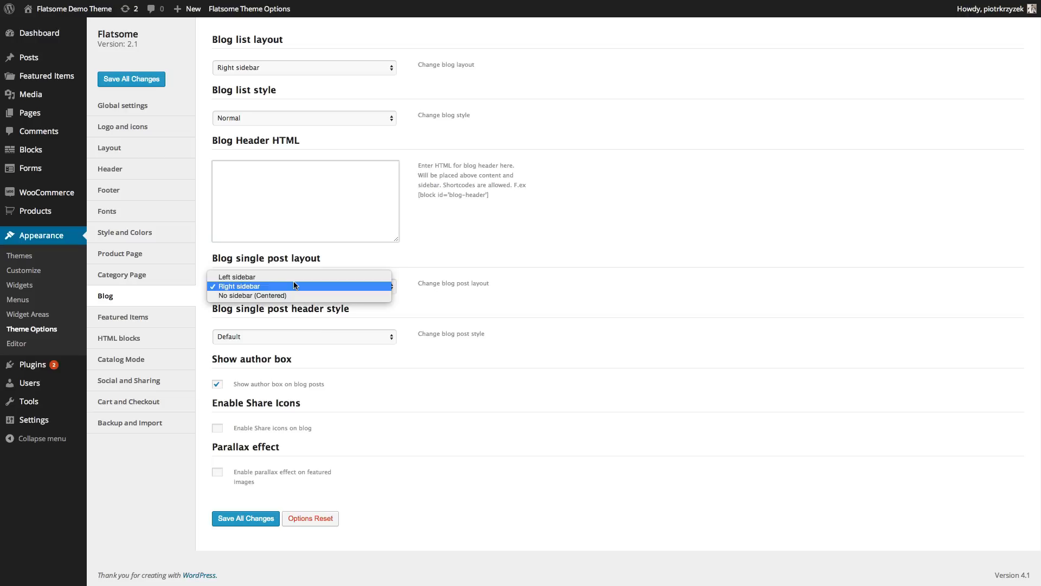
click(295, 286)
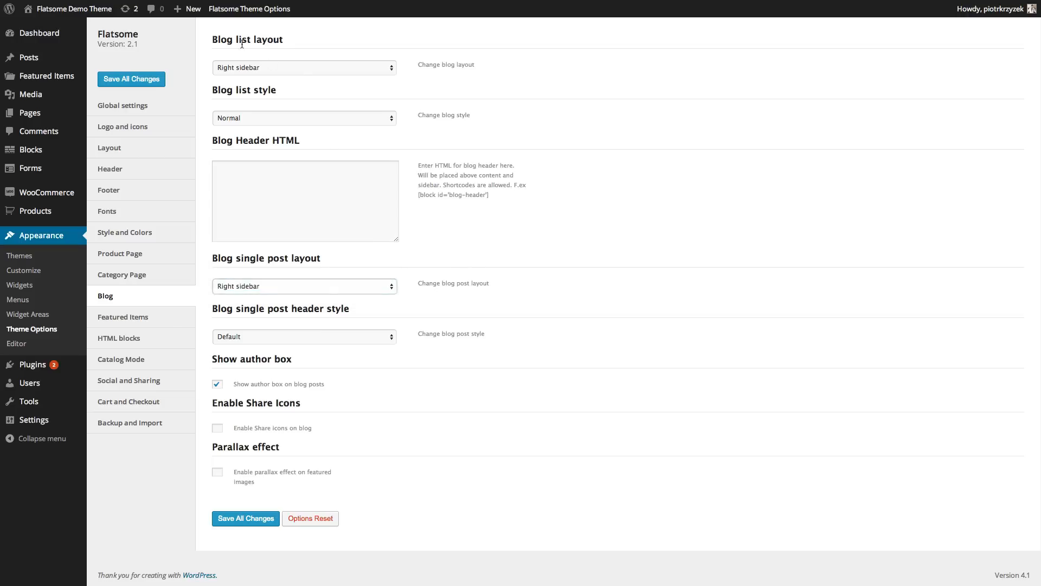
scroll(278, 69, up, 1)
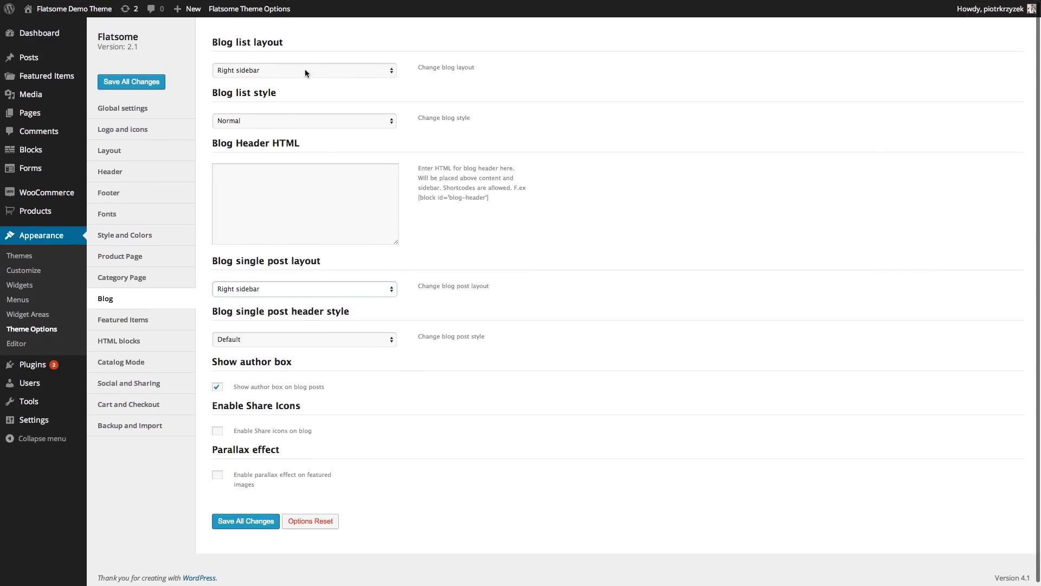
click(268, 291)
click(300, 285)
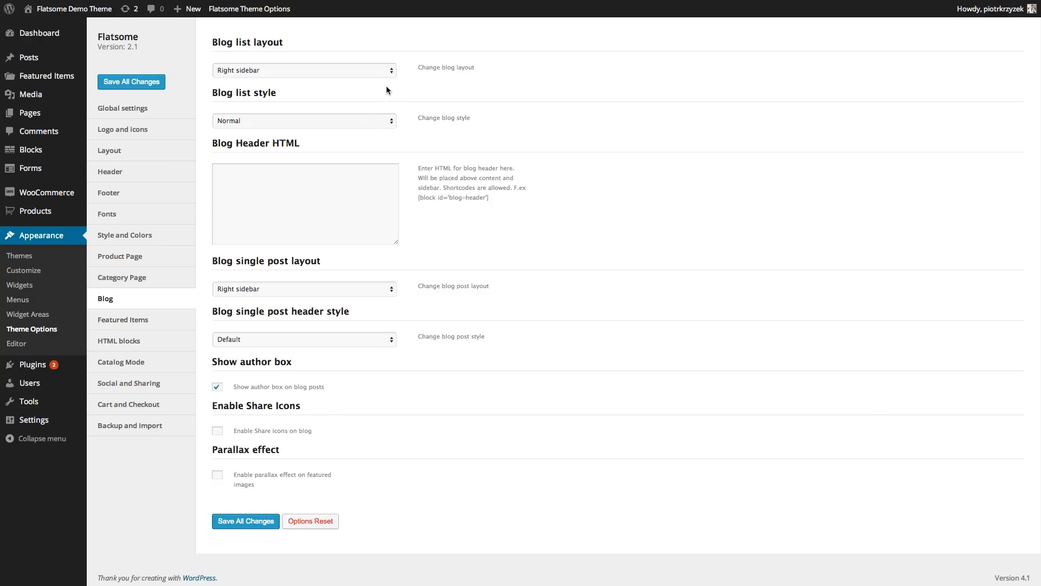
click(311, 68)
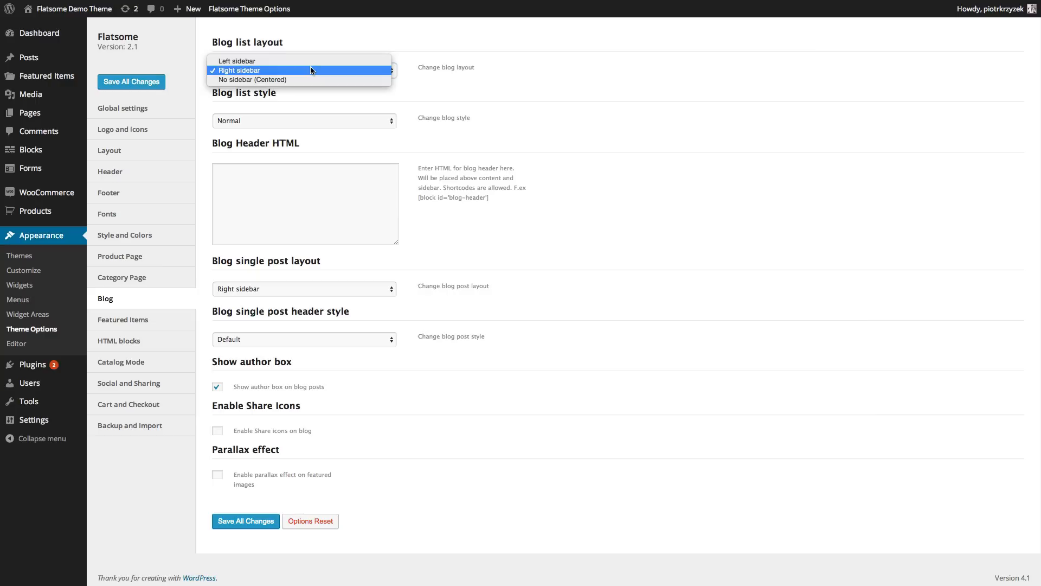
click(572, 353)
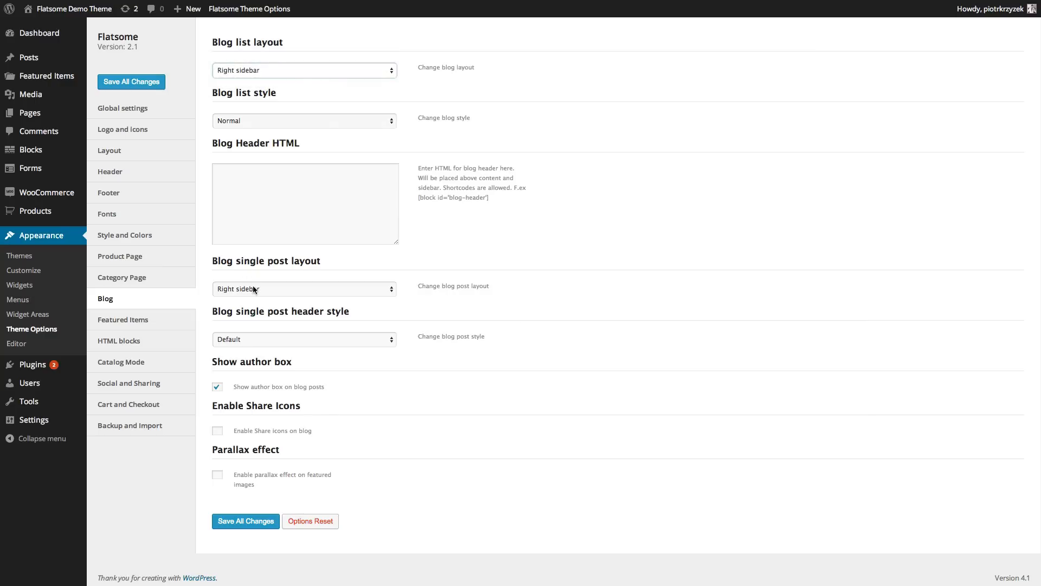
click(289, 71)
click(503, 121)
click(233, 288)
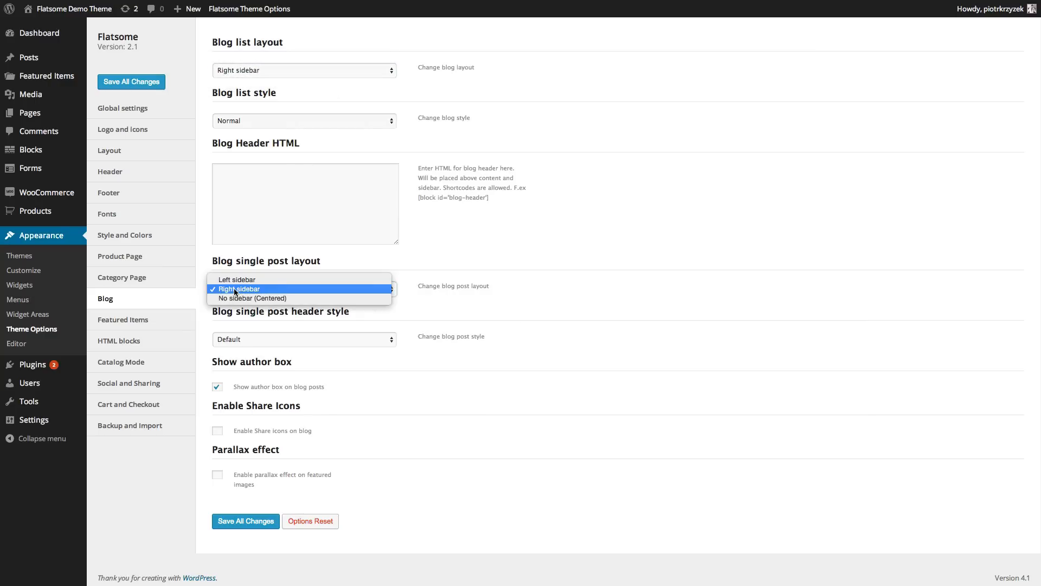
click(457, 311)
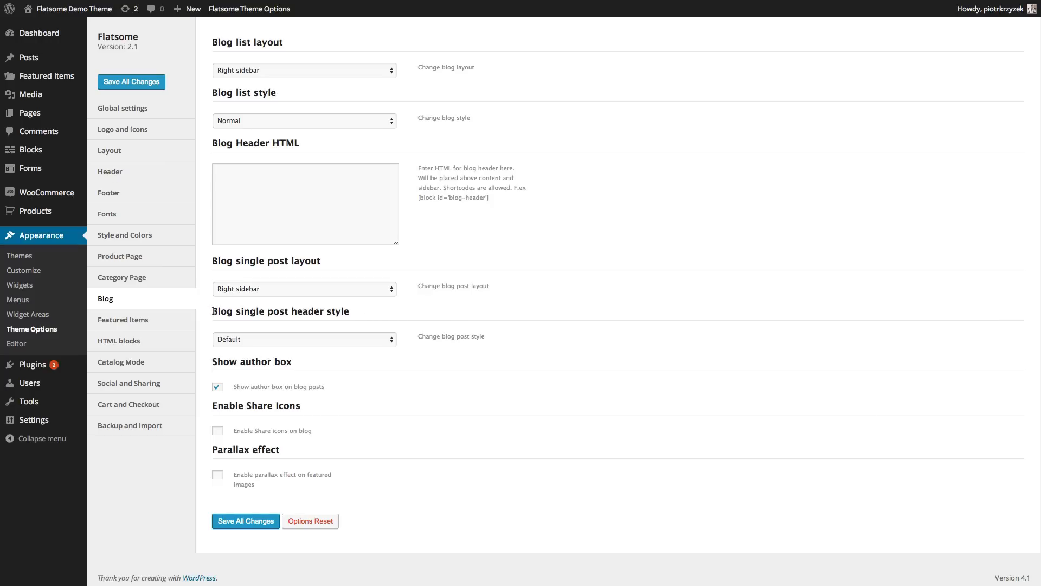
- Try Big featured image as the blog single post header style, and set it back to Default
drag(212, 311, 290, 310)
click(321, 312)
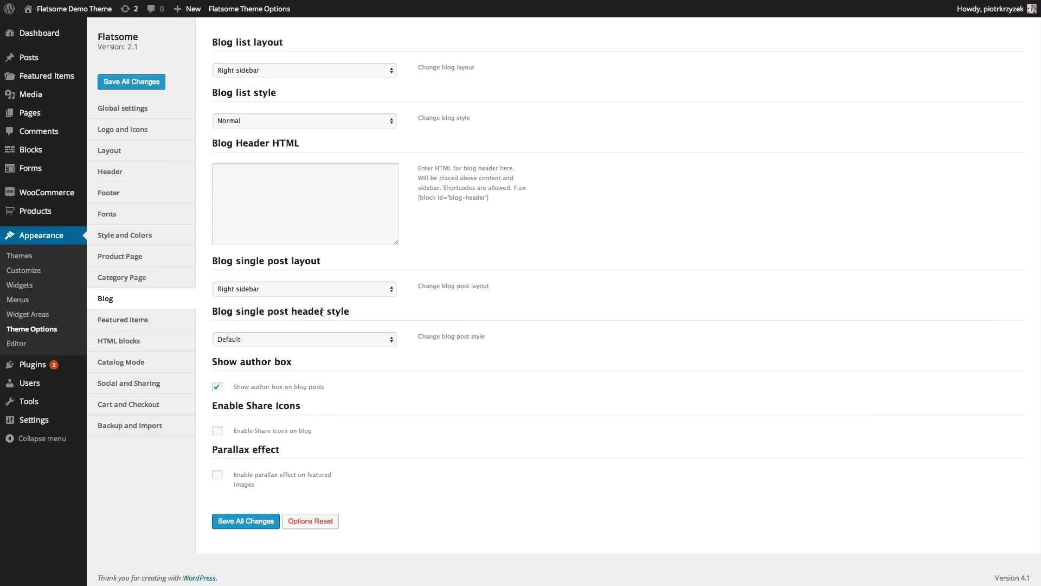
click(367, 346)
click(340, 348)
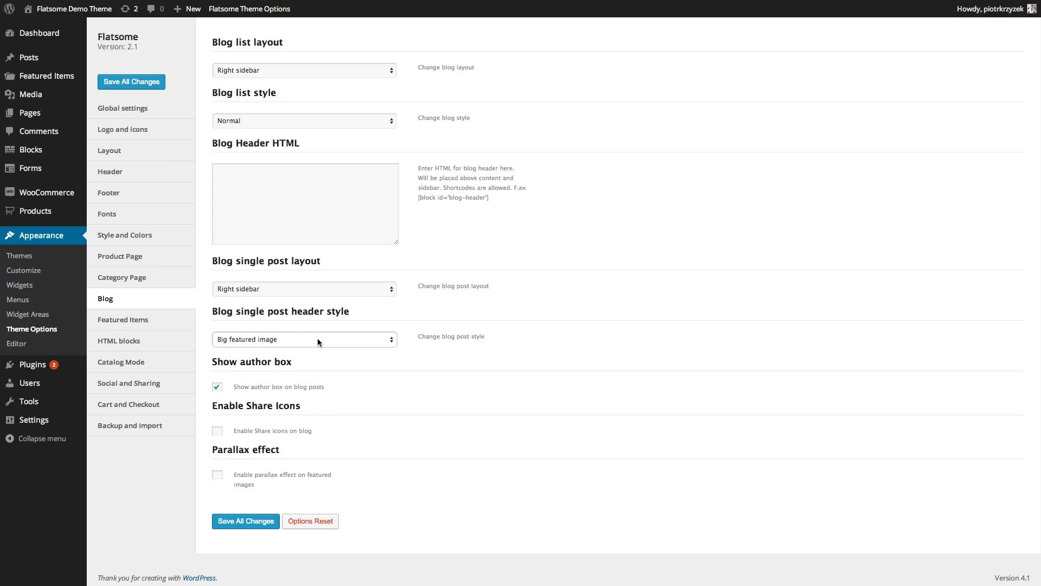
click(317, 339)
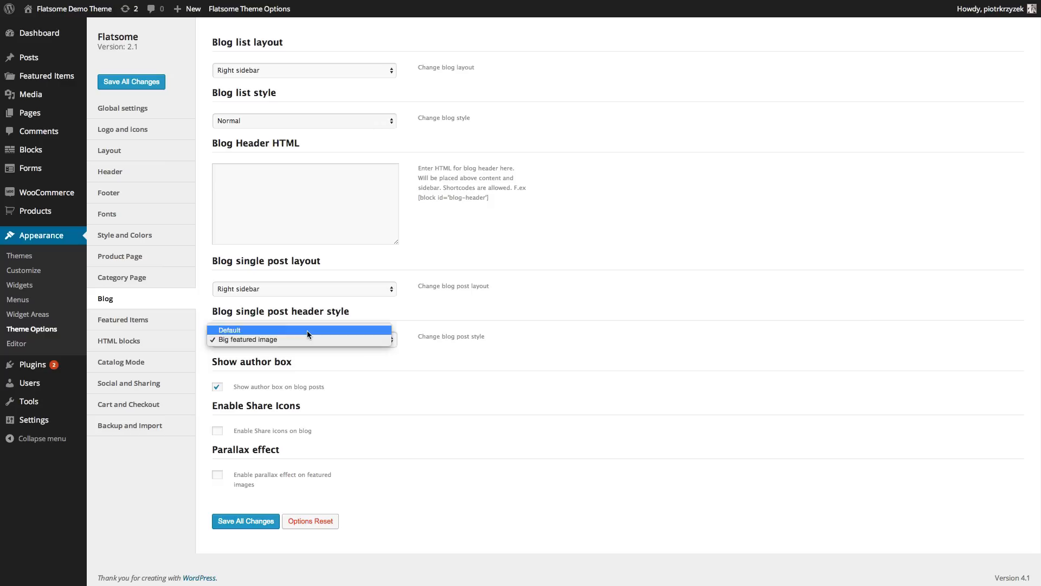
click(307, 330)
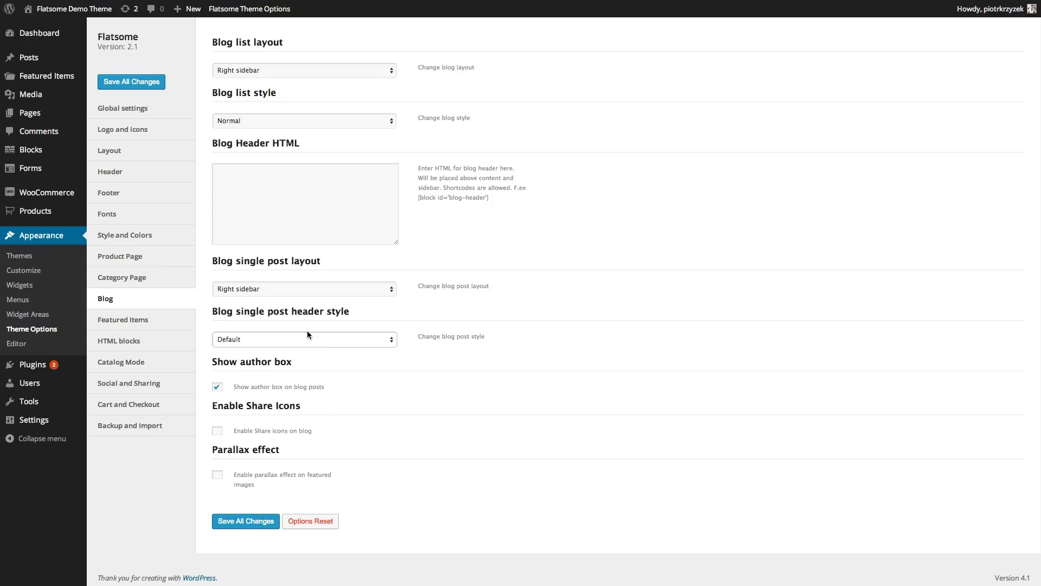
- Keep the author box on blog posts, enable the blog share icons and save all theme option changes
click(331, 385)
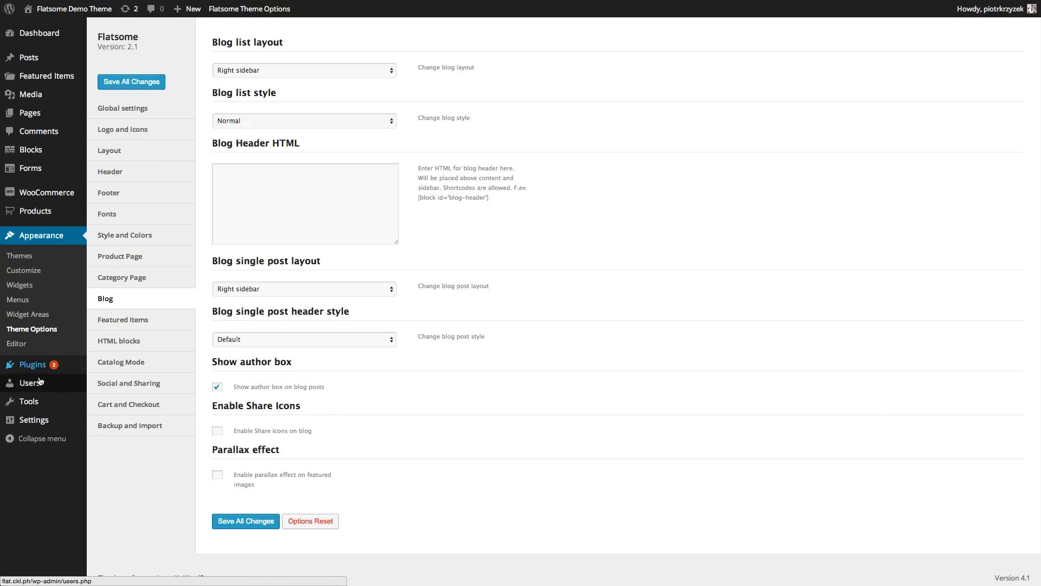
mouse_move(33, 385)
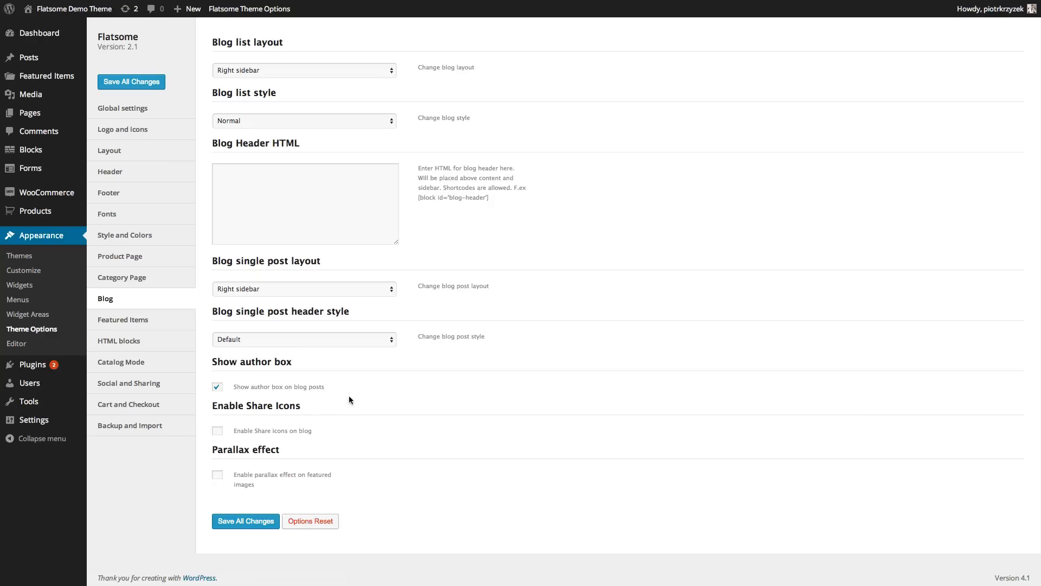
click(220, 430)
click(241, 522)
- Open the Featured Items options and review the items per page setting and the related items style choices, keeping Default
click(122, 319)
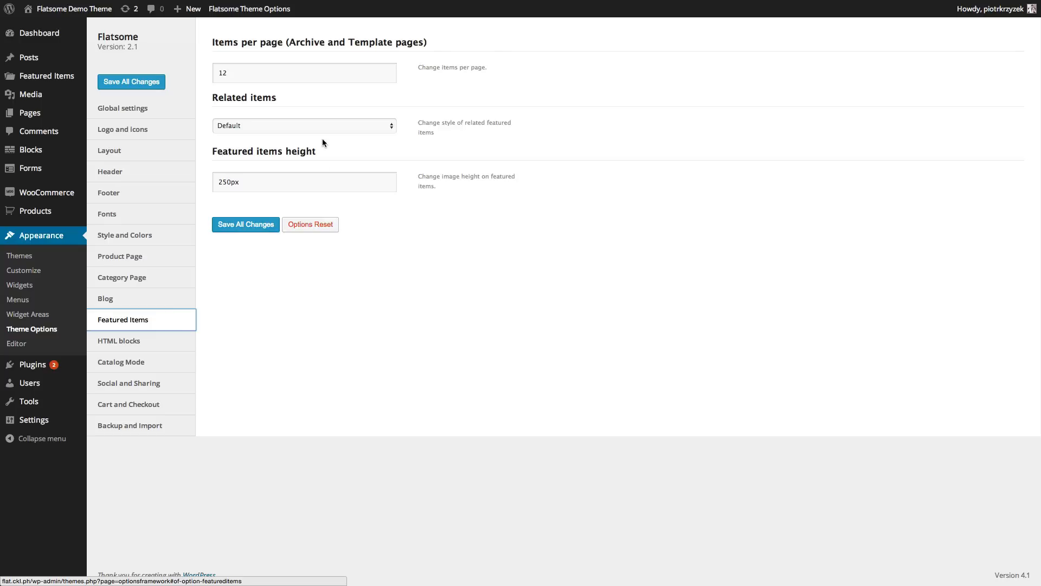
click(289, 77)
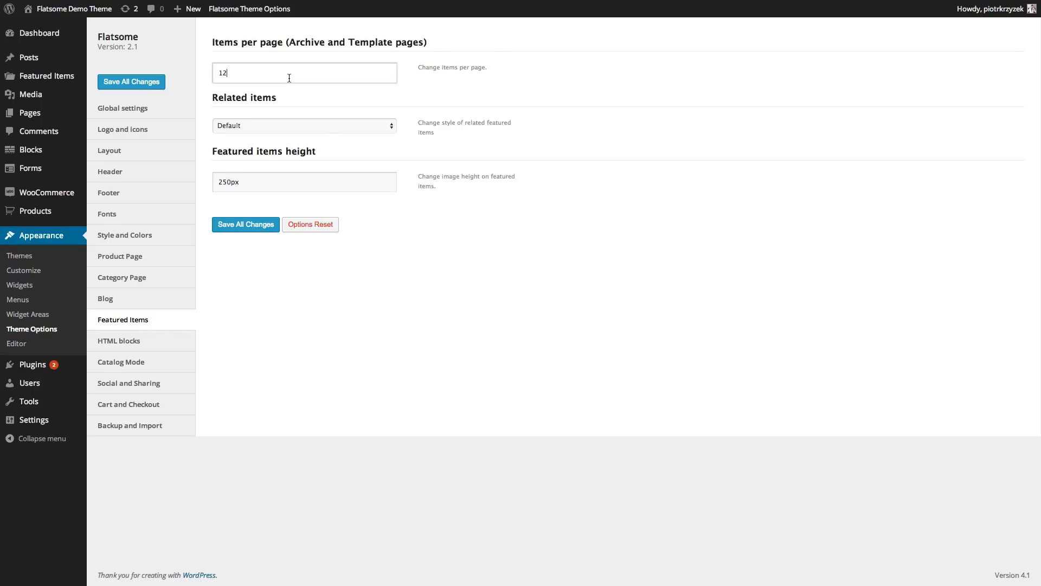
click(383, 46)
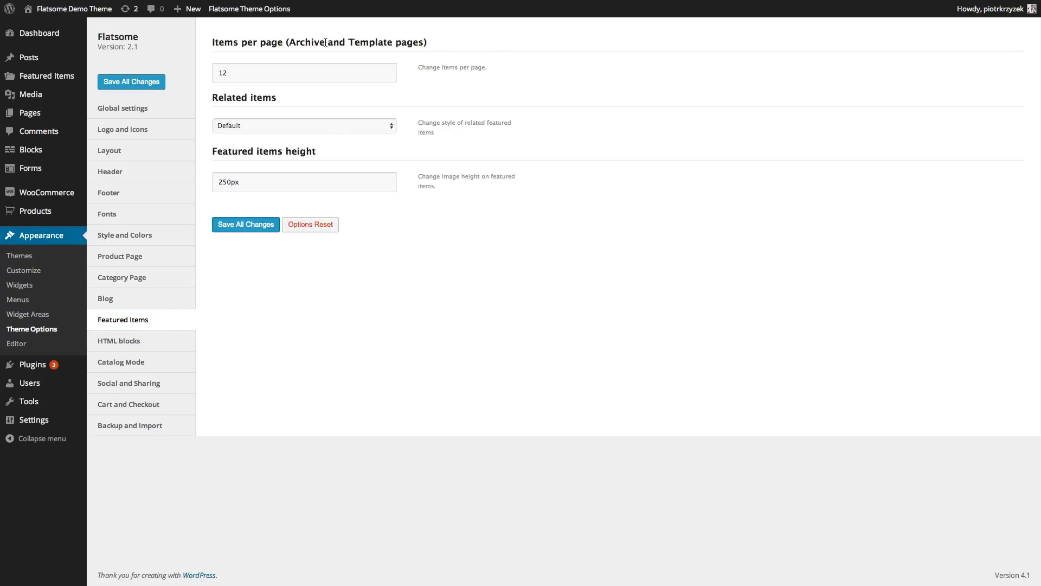
click(248, 73)
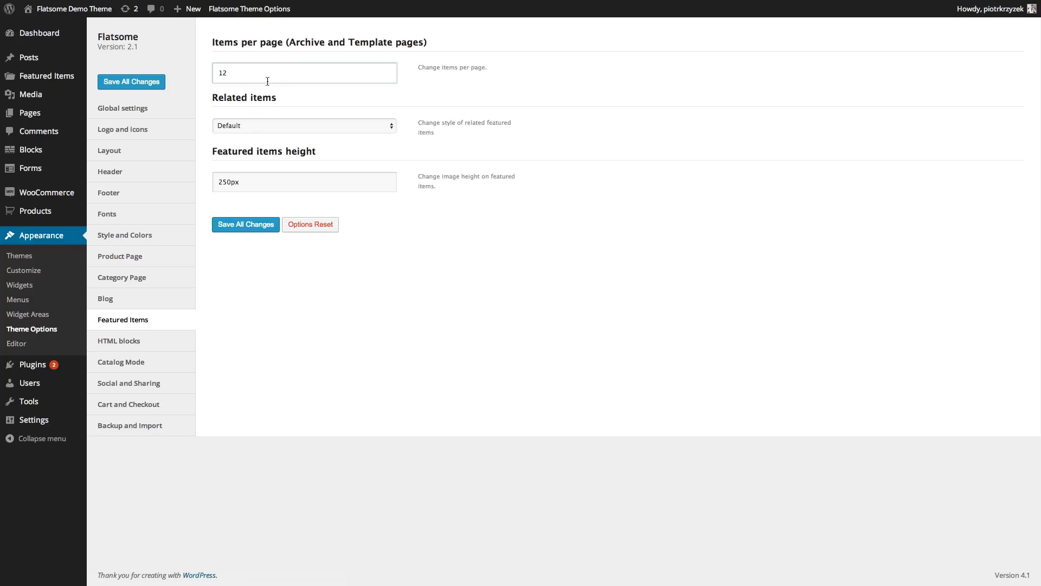
click(214, 46)
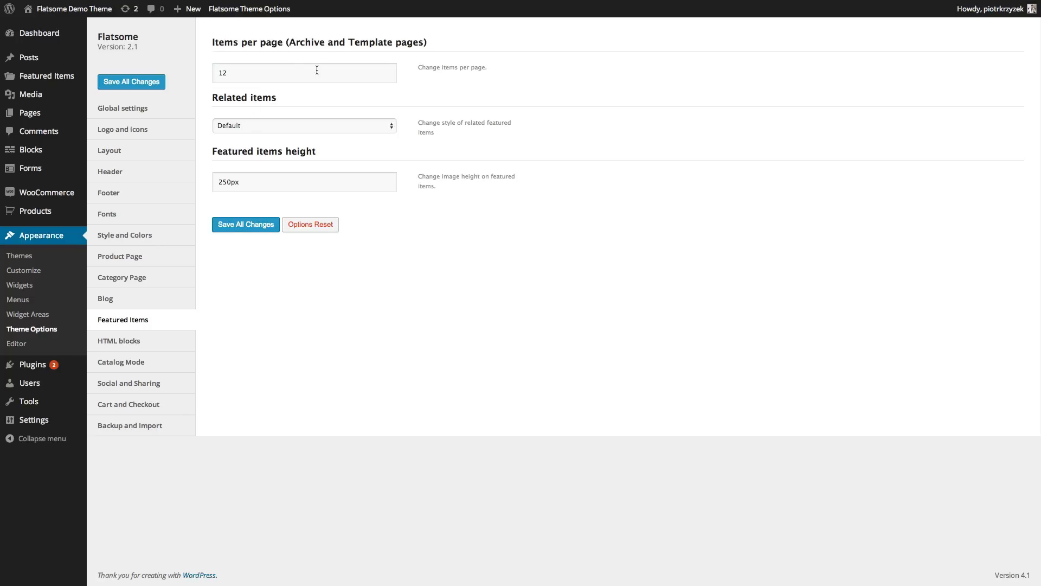
drag(289, 42, 307, 42)
click(316, 42)
double_click(254, 68)
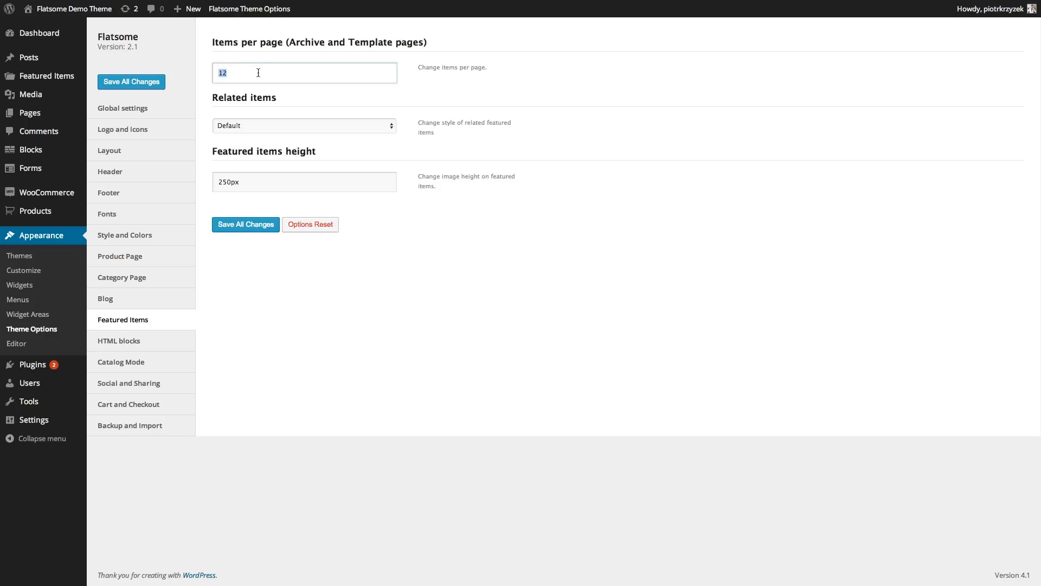
click(270, 128)
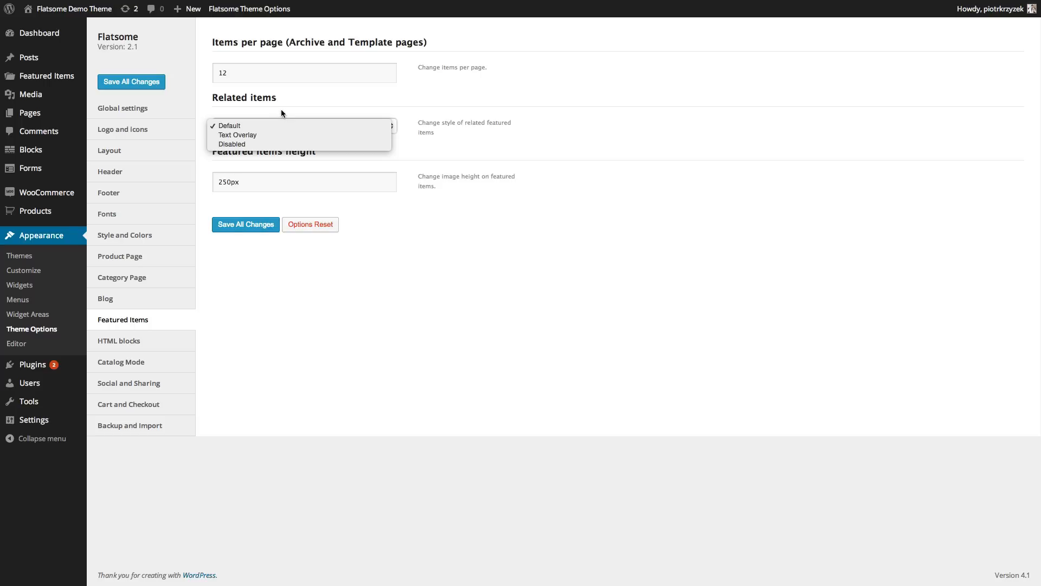
click(281, 112)
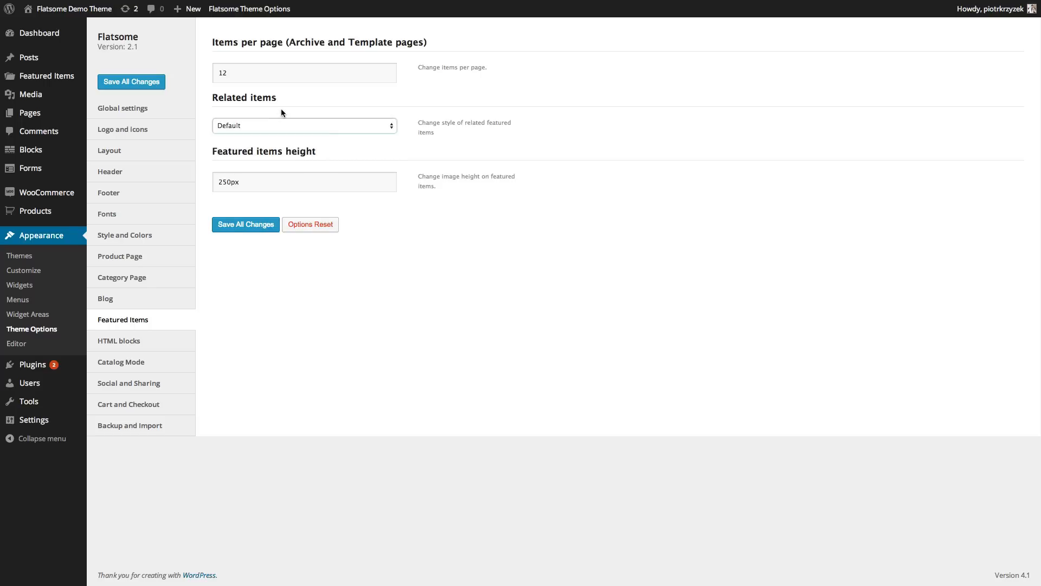
- Keep the related items style at Default and the featured items height at 250px, and save all theme option changes
click(290, 123)
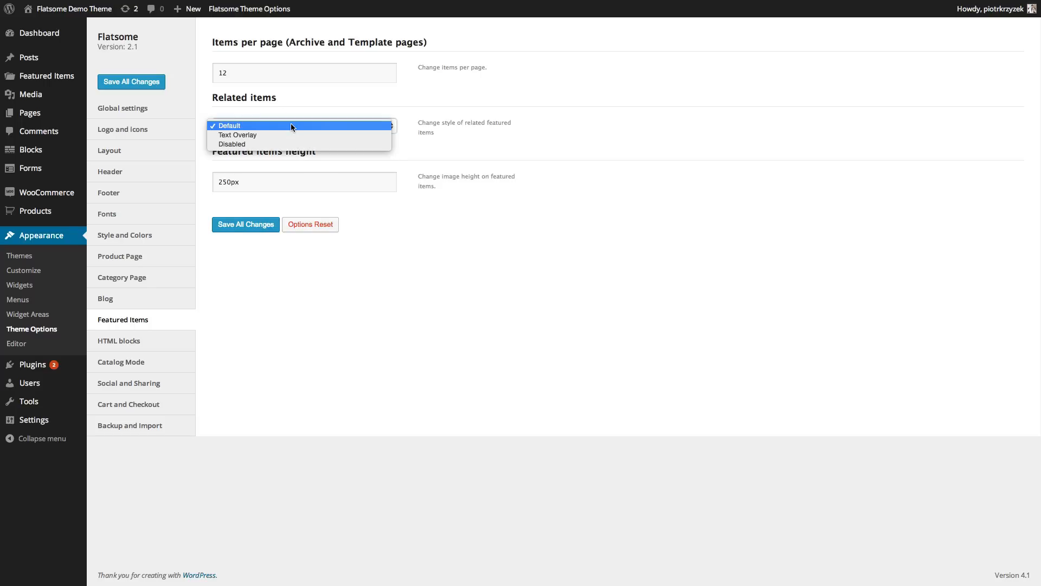
click(318, 106)
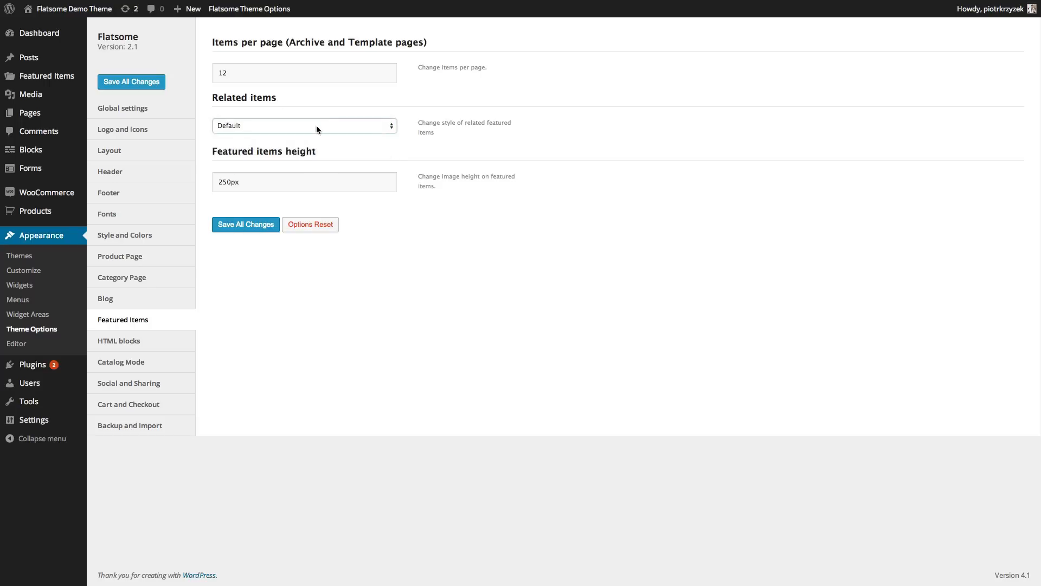
drag(289, 176, 218, 160)
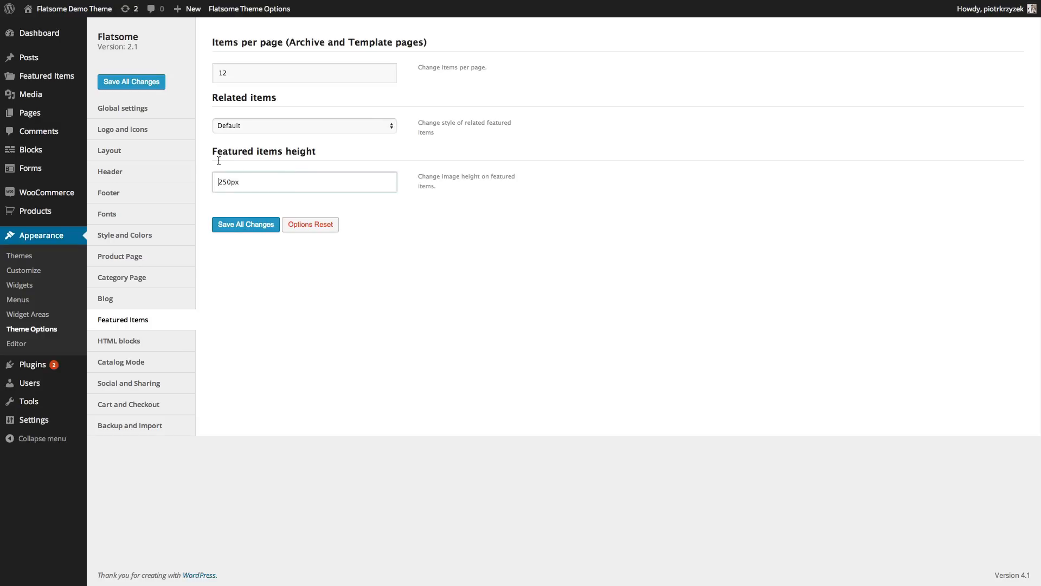
double_click(273, 181)
click(312, 190)
double_click(252, 181)
click(257, 225)
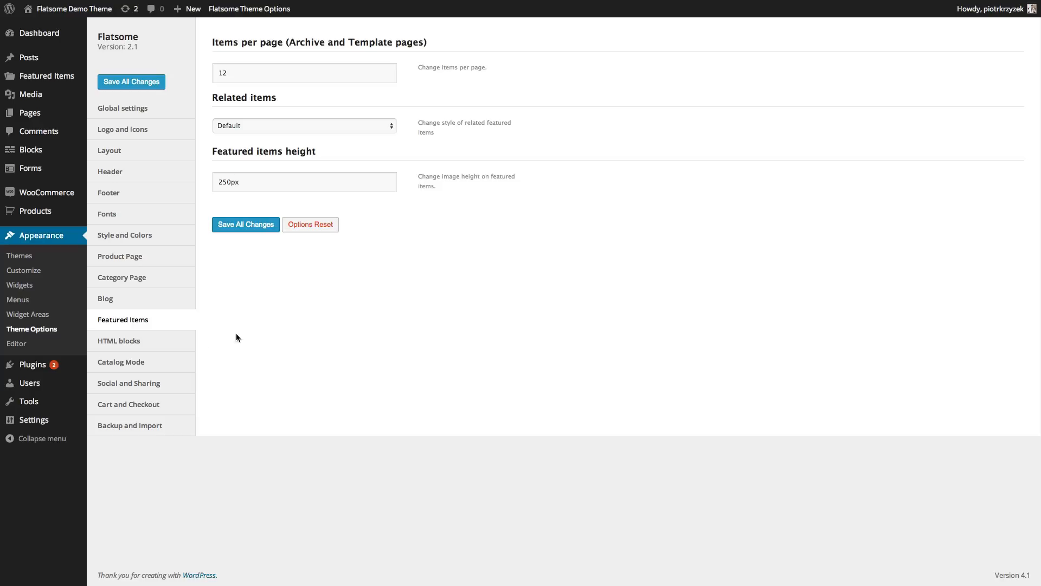
- Open the HTML blocks options and look through the custom CSS, script and HTML insertion fields
click(118, 341)
click(325, 109)
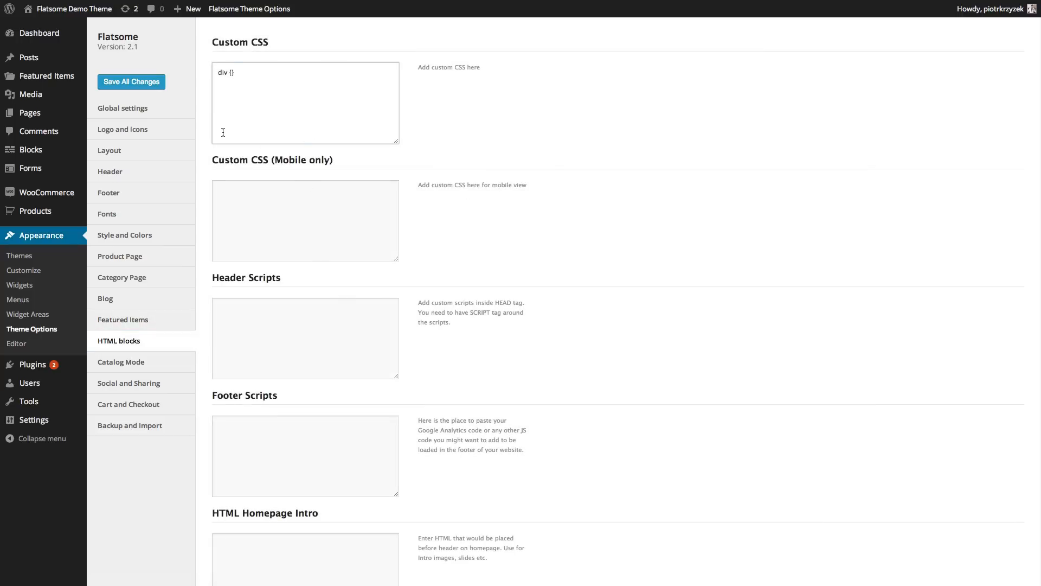
click(233, 80)
scroll(320, 450, down, 5)
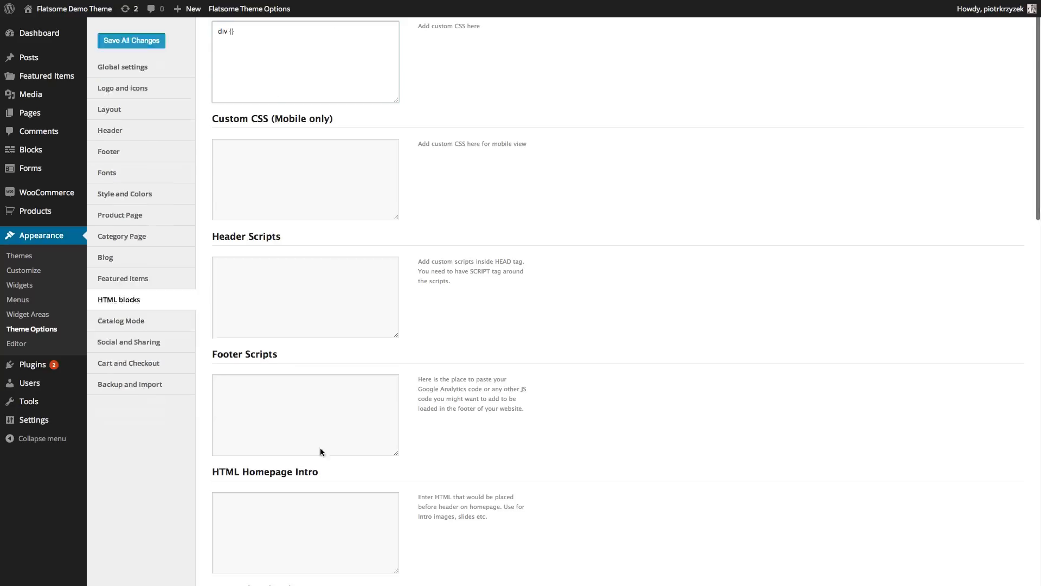
scroll(320, 449, down, 4)
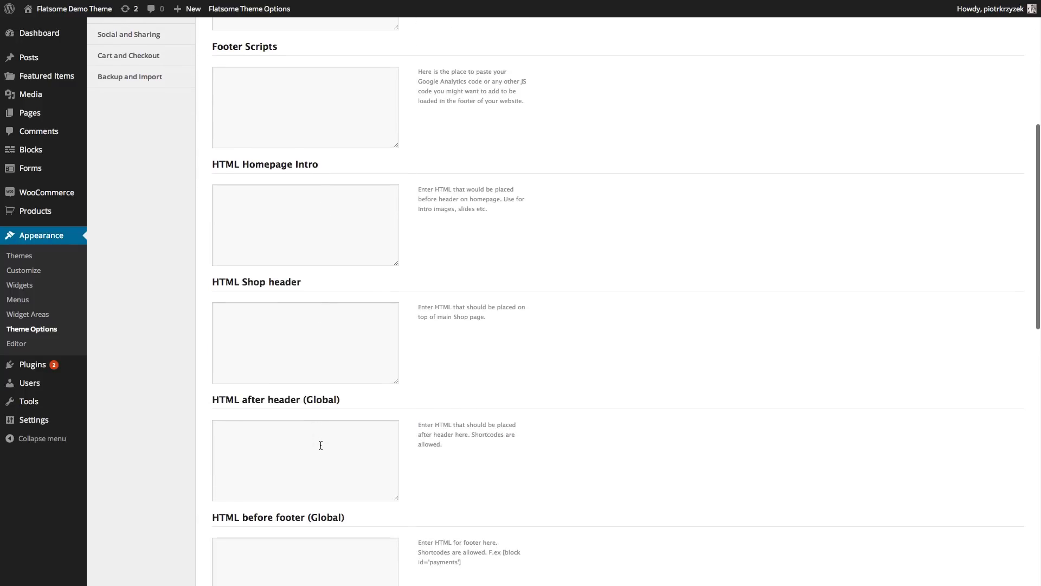
scroll(320, 445, up, 3)
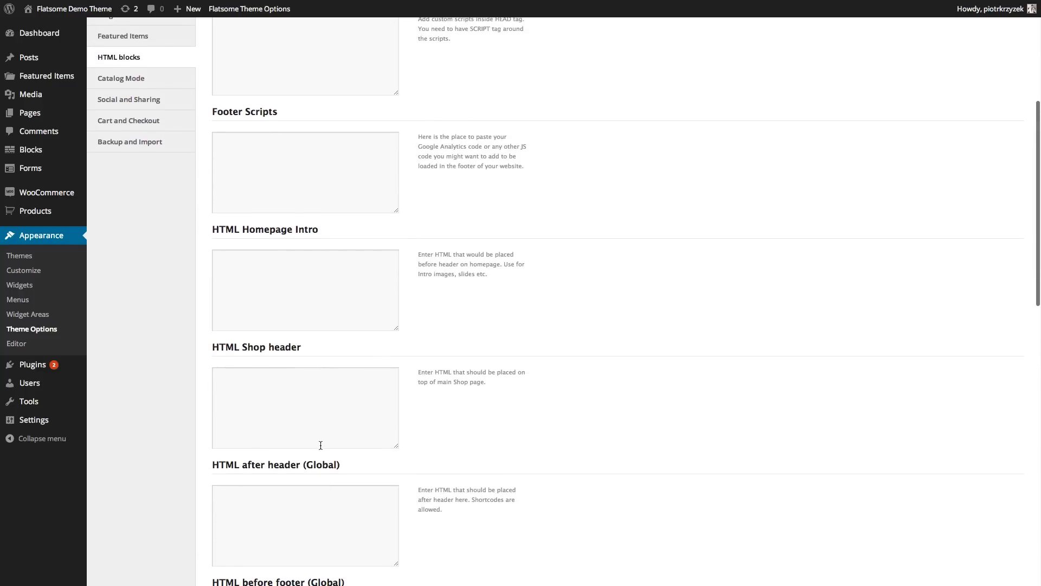
scroll(320, 445, down, 6)
scroll(320, 445, down, 10)
scroll(321, 445, up, 2)
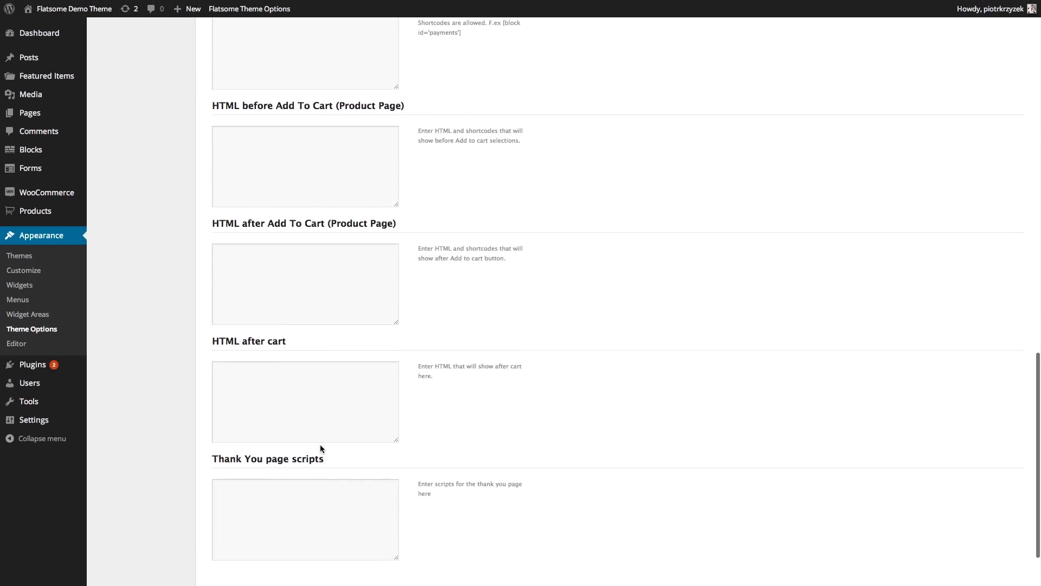
scroll(320, 445, up, 10)
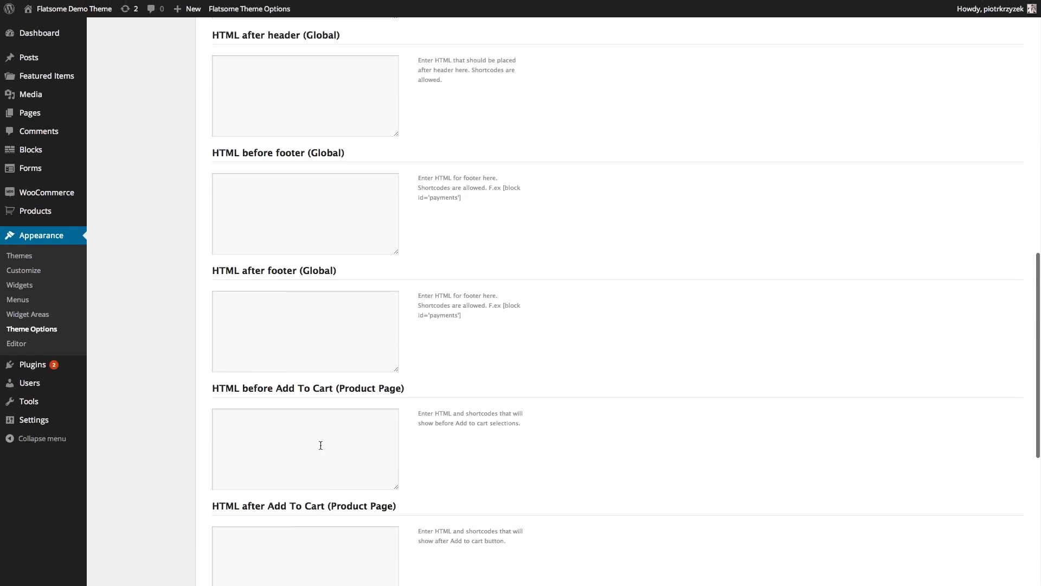
scroll(320, 445, up, 7)
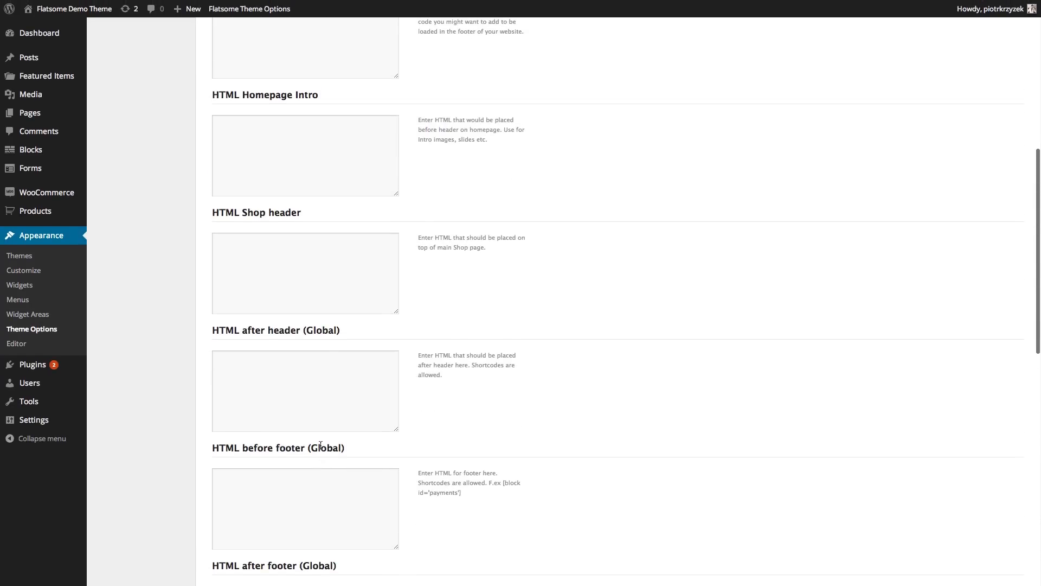
- Examine the HTML Homepage Intro field and the shop header, global header and footer, and cart HTML fields
click(324, 262)
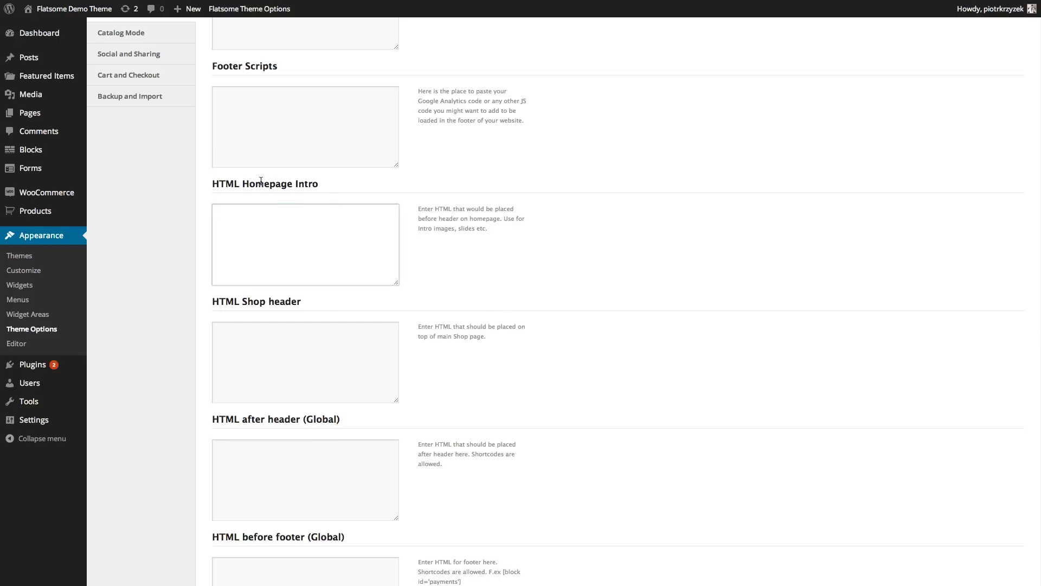
drag(212, 187, 316, 186)
click(317, 186)
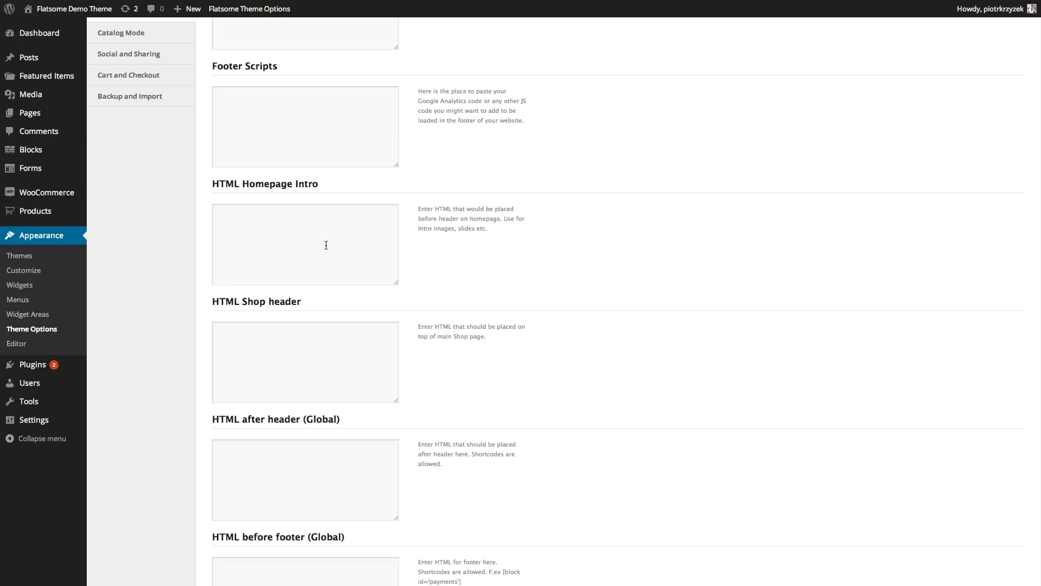
scroll(326, 246, down, 10)
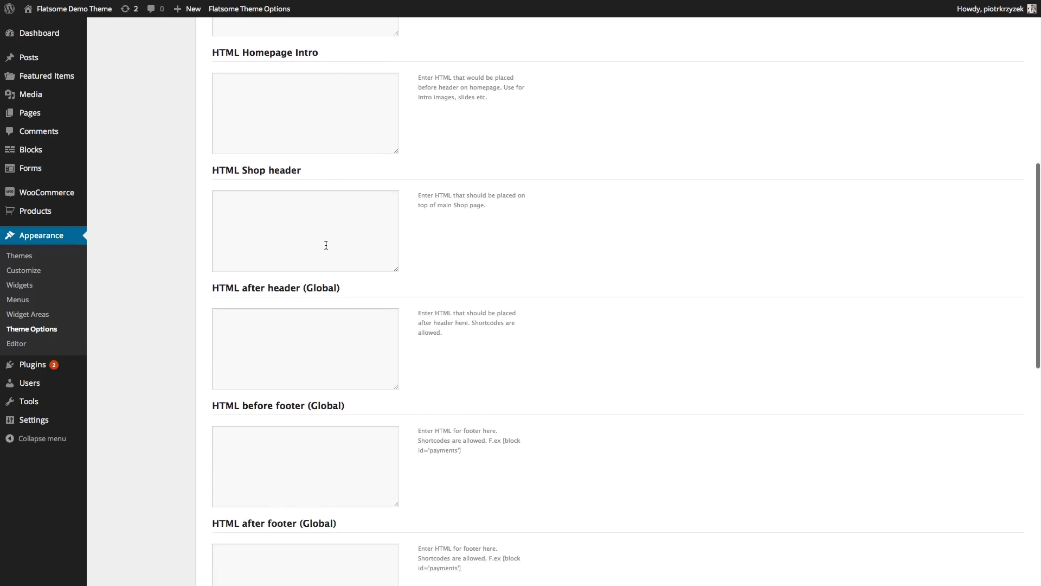
scroll(326, 245, down, 1)
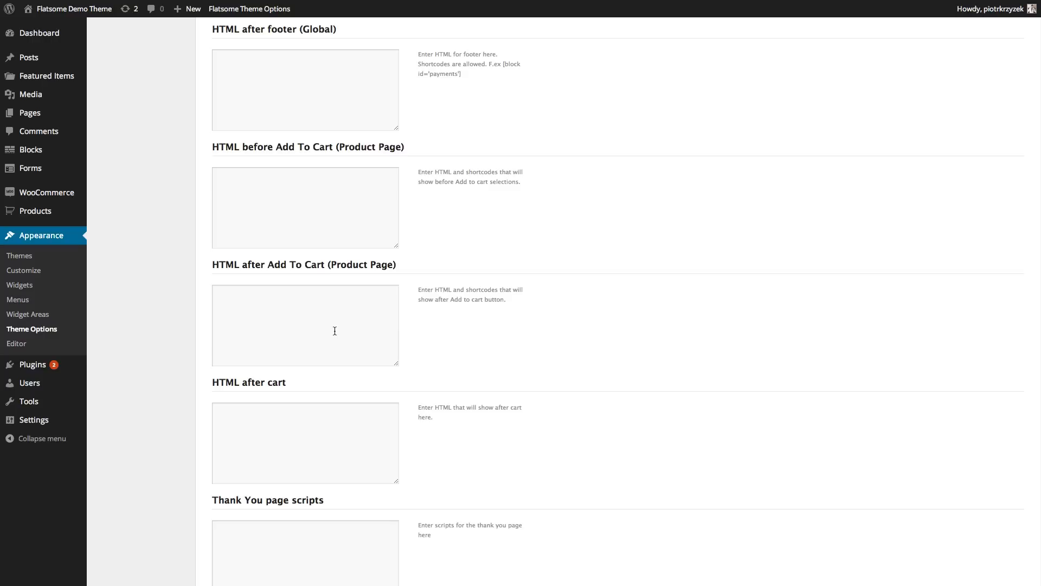
scroll(334, 330, up, 15)
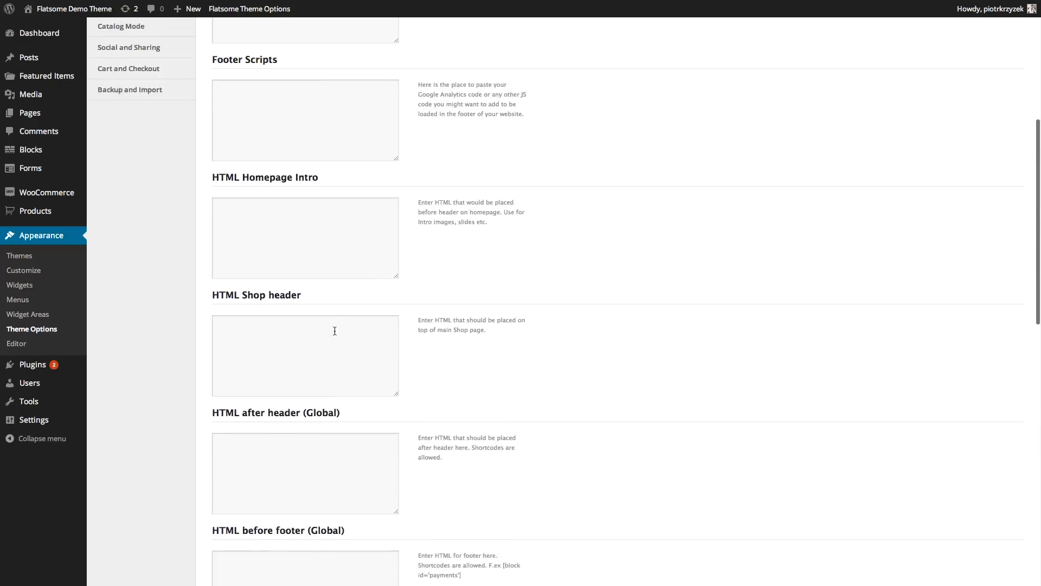
scroll(334, 331, down, 15)
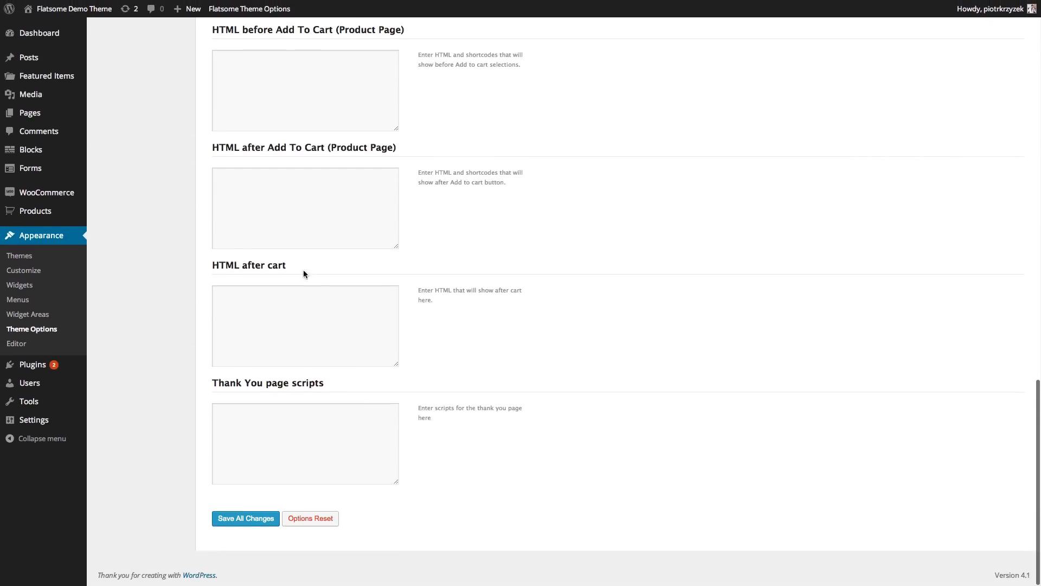
- Check the HTML after Add To Cart field for product pages and return to the Custom CSS field
click(296, 228)
scroll(296, 228, up, 3)
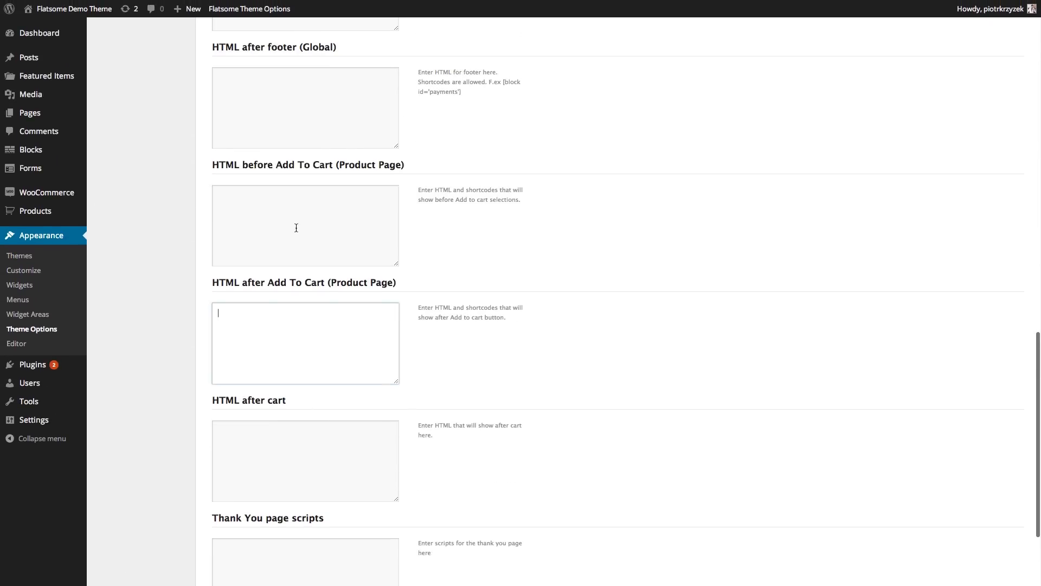
scroll(296, 227, up, 4)
click(288, 286)
scroll(288, 286, up, 10)
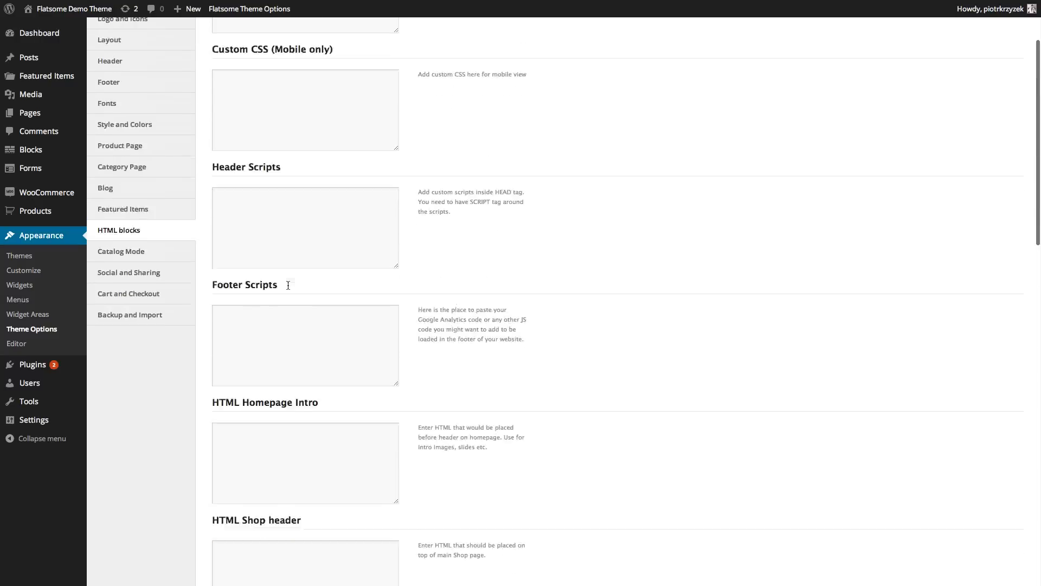
scroll(288, 286, up, 2)
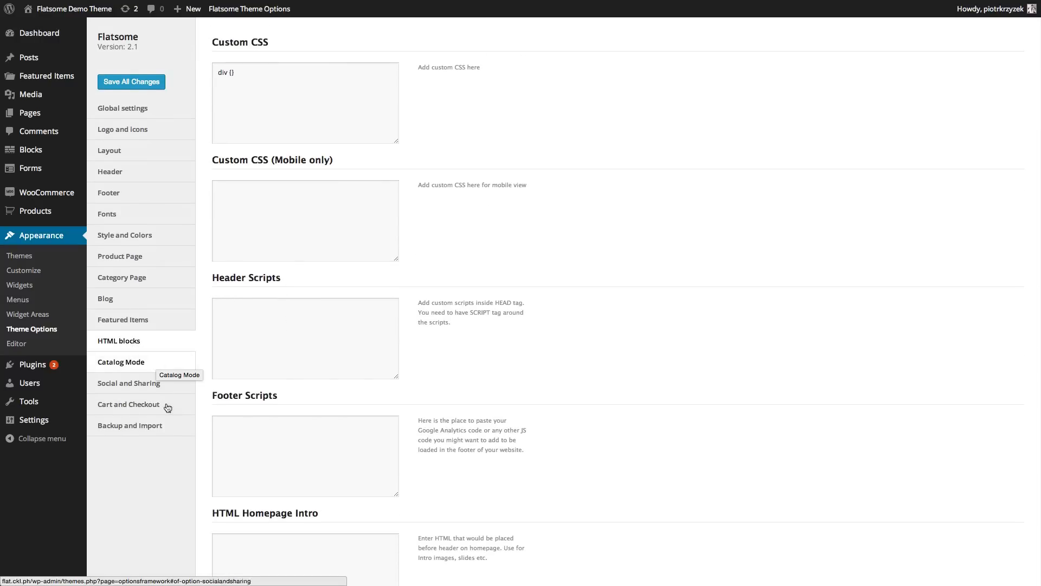
- Open the Backup and Import options and examine the backup, restore and theme options transfer settings
click(153, 425)
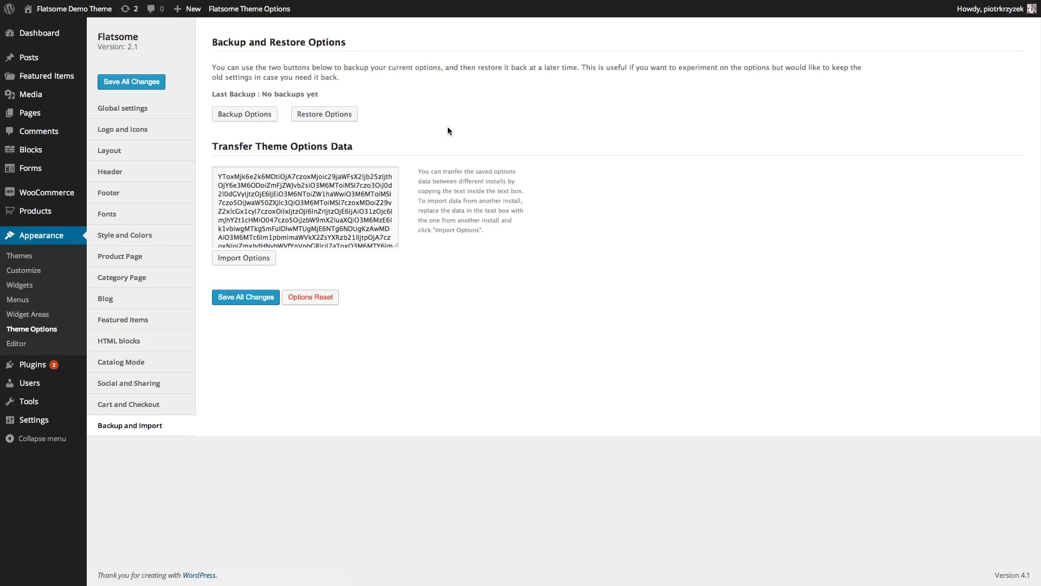
click(381, 203)
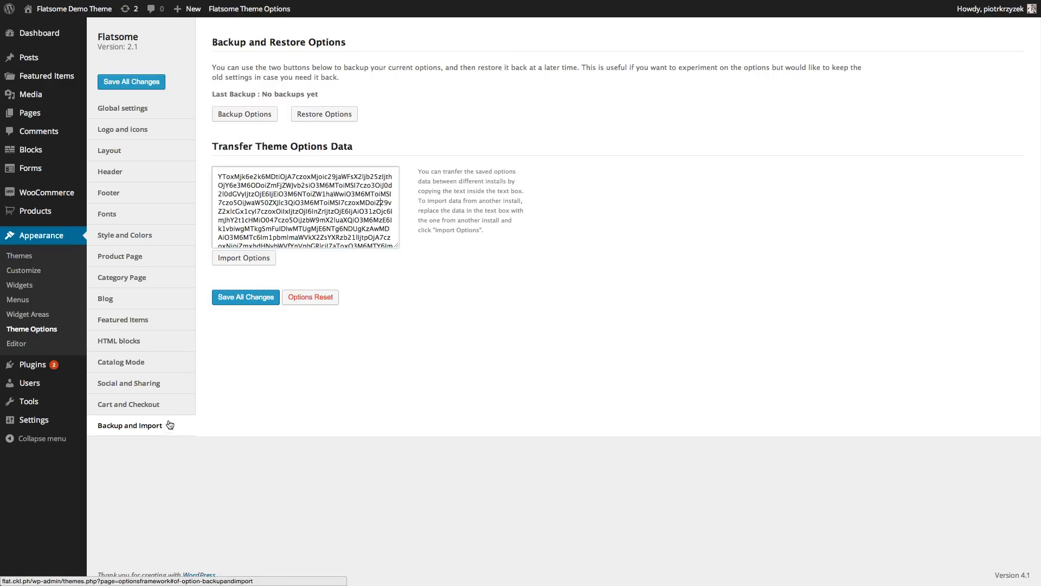
- Open the Catalog Mode options and review the price setting and the cart, account and Add to cart replacement fields
click(121, 361)
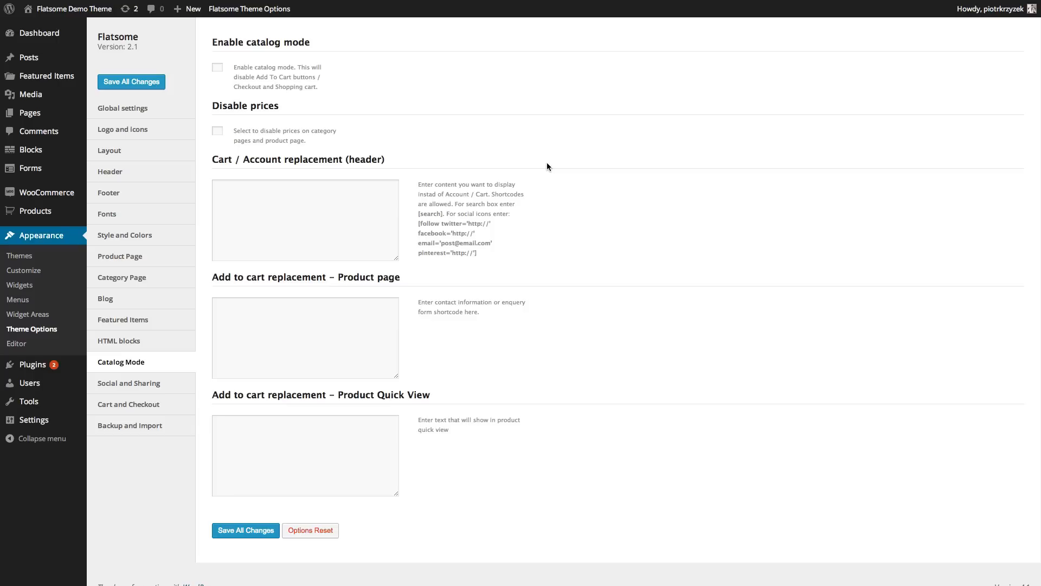
click(307, 221)
click(296, 334)
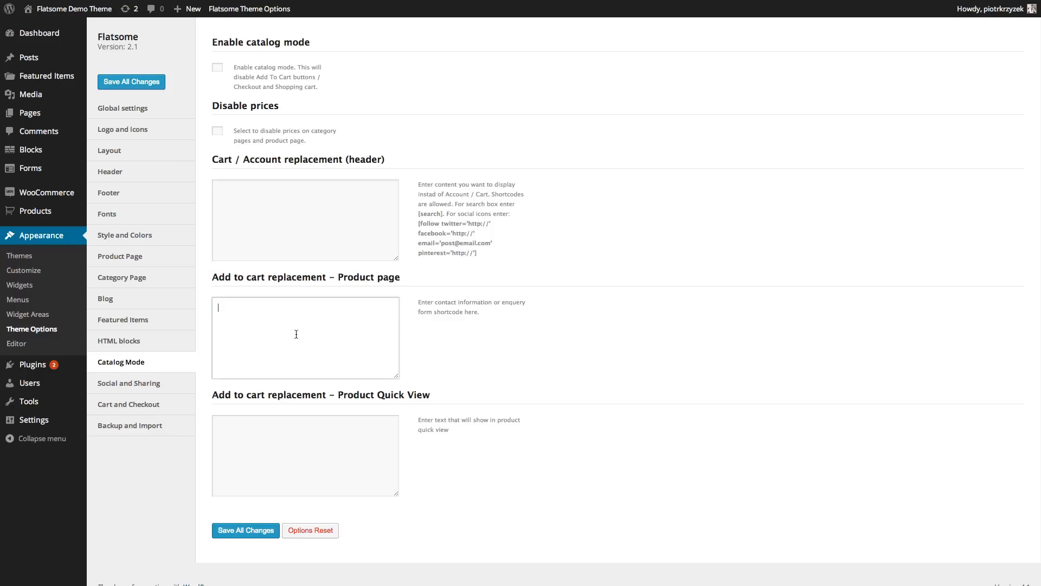
click(334, 455)
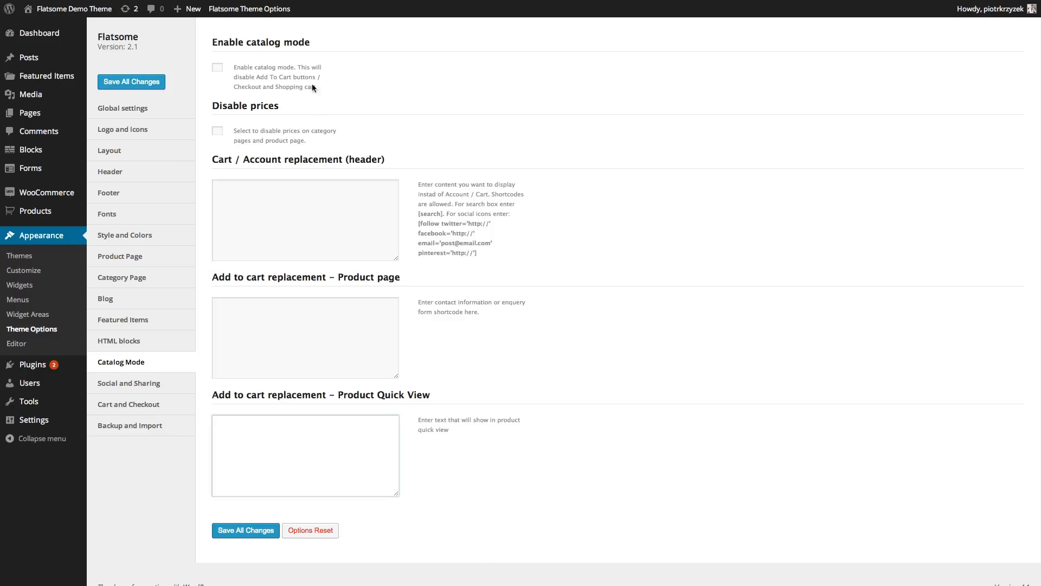
click(301, 167)
click(346, 200)
click(508, 244)
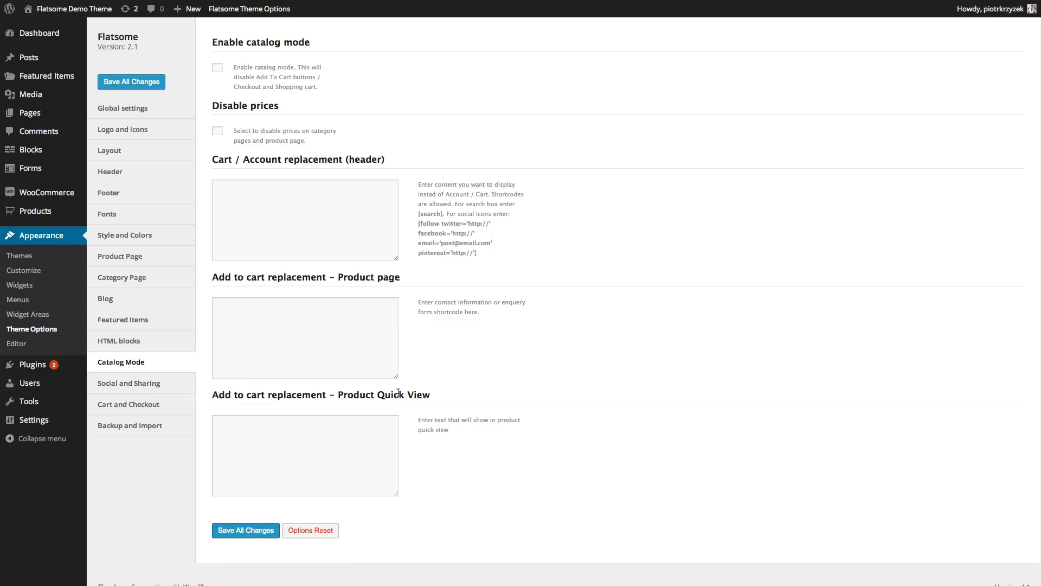
- In the Social and Sharing options, enable Facebook login on the login and checkout pages, disable the Email share icon, and save all changes
click(161, 388)
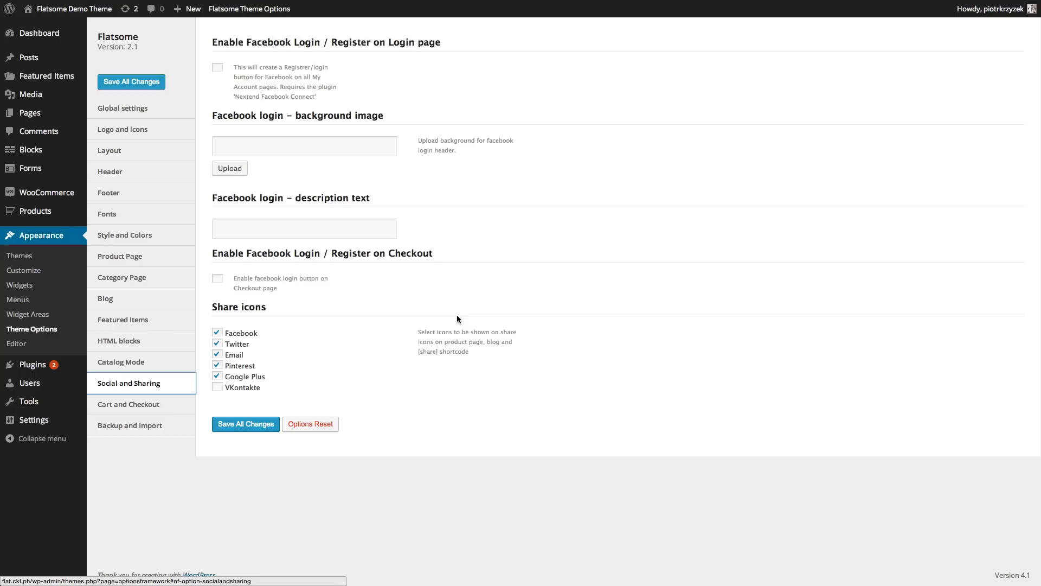
click(216, 69)
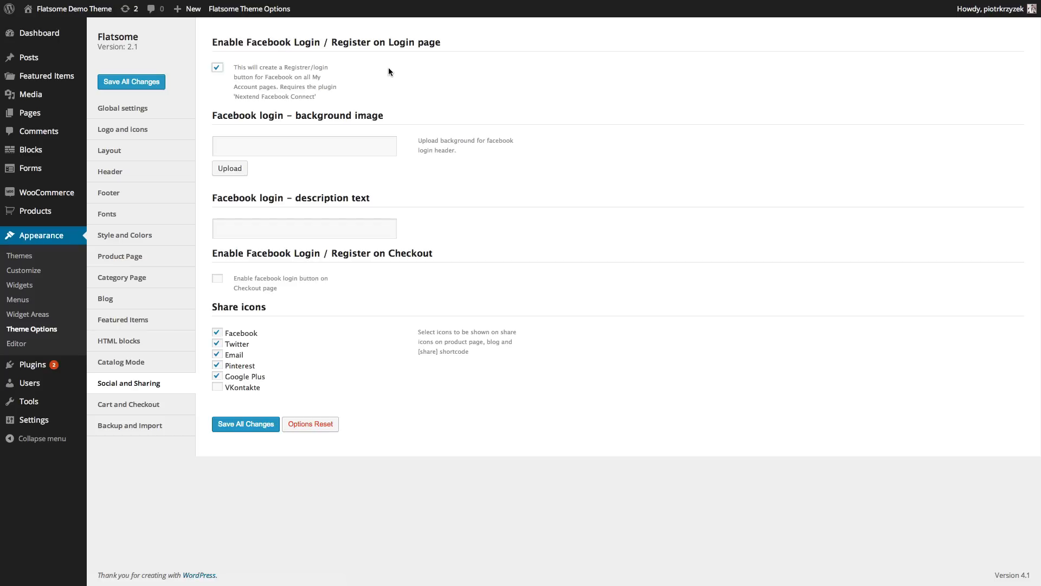
click(217, 278)
click(217, 354)
click(252, 423)
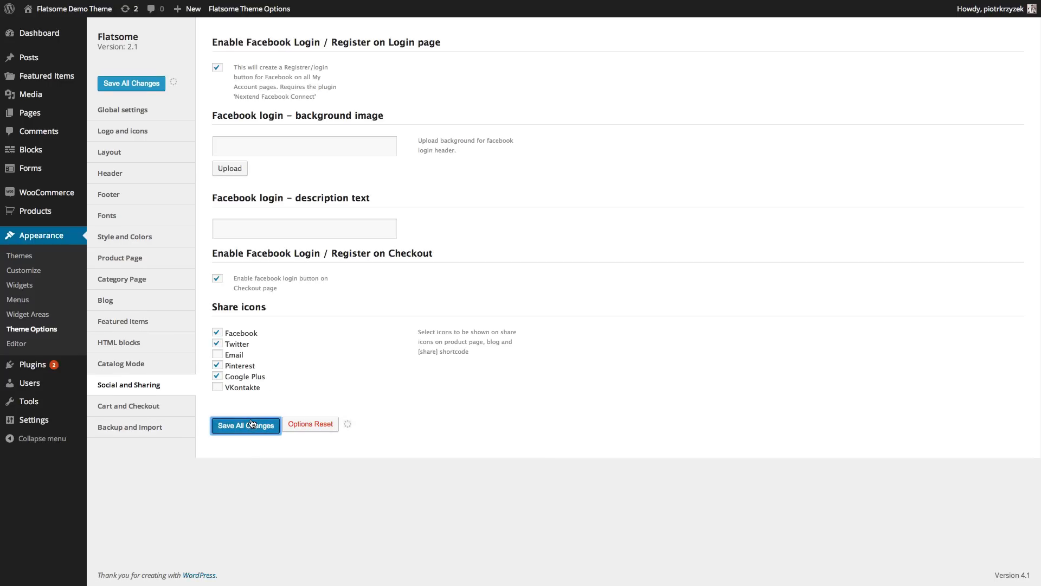
- Open the Cart and Checkout theme options
click(148, 405)
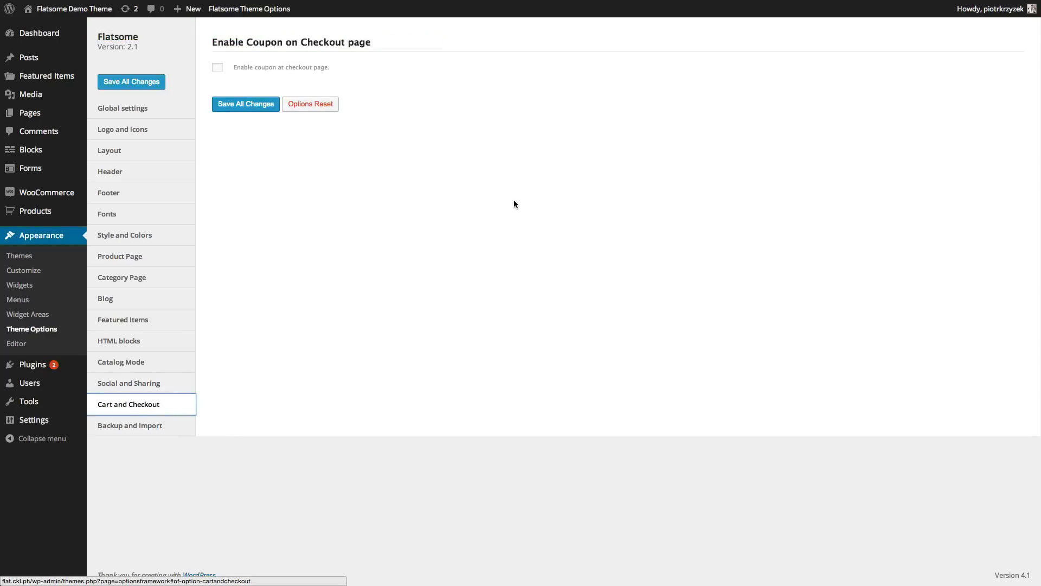